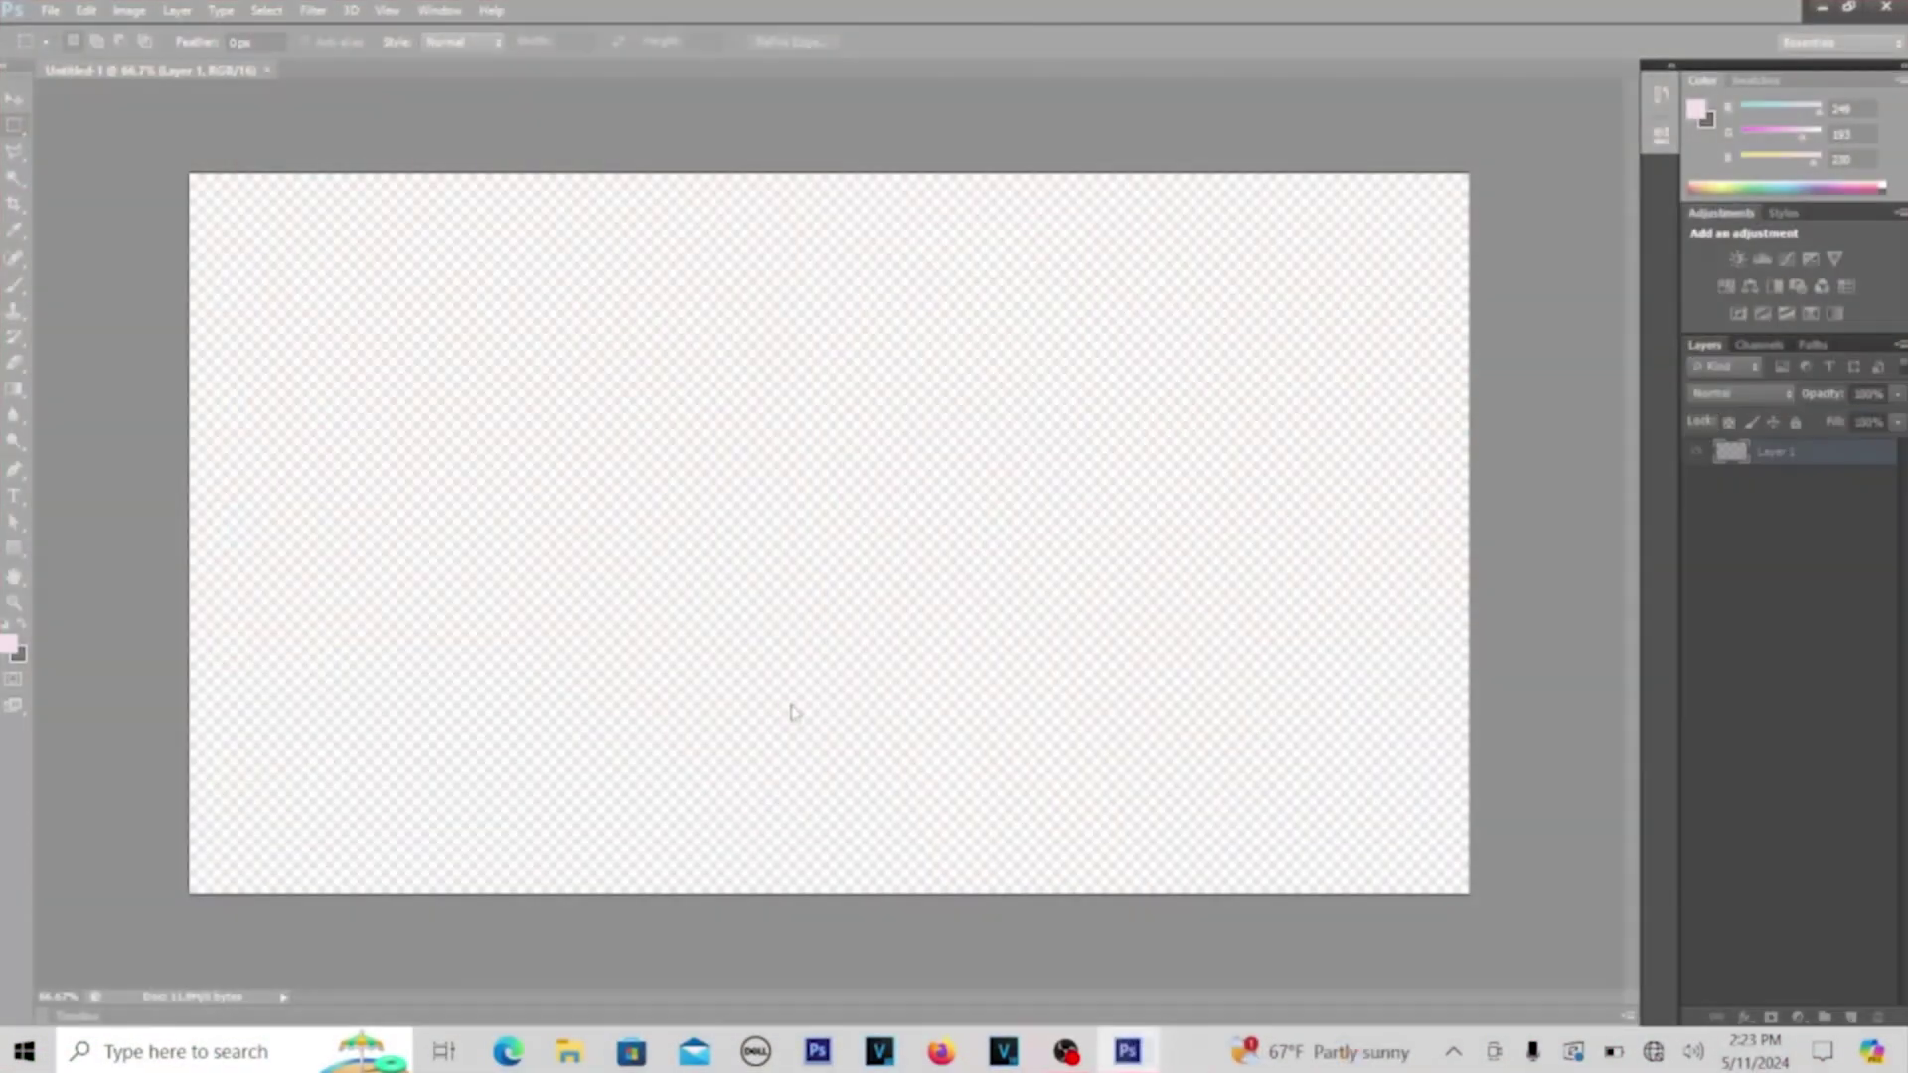
With the blank transparent Untitled-1 canvas ready, bring up the File > Open dialog with Ctrl+O
{"action": "key", "text": "ctrl+o"}
Open the rough sketch of overlay image and duplicate its Background layer
{"action": "double_click", "coordinate": [954, 314]}
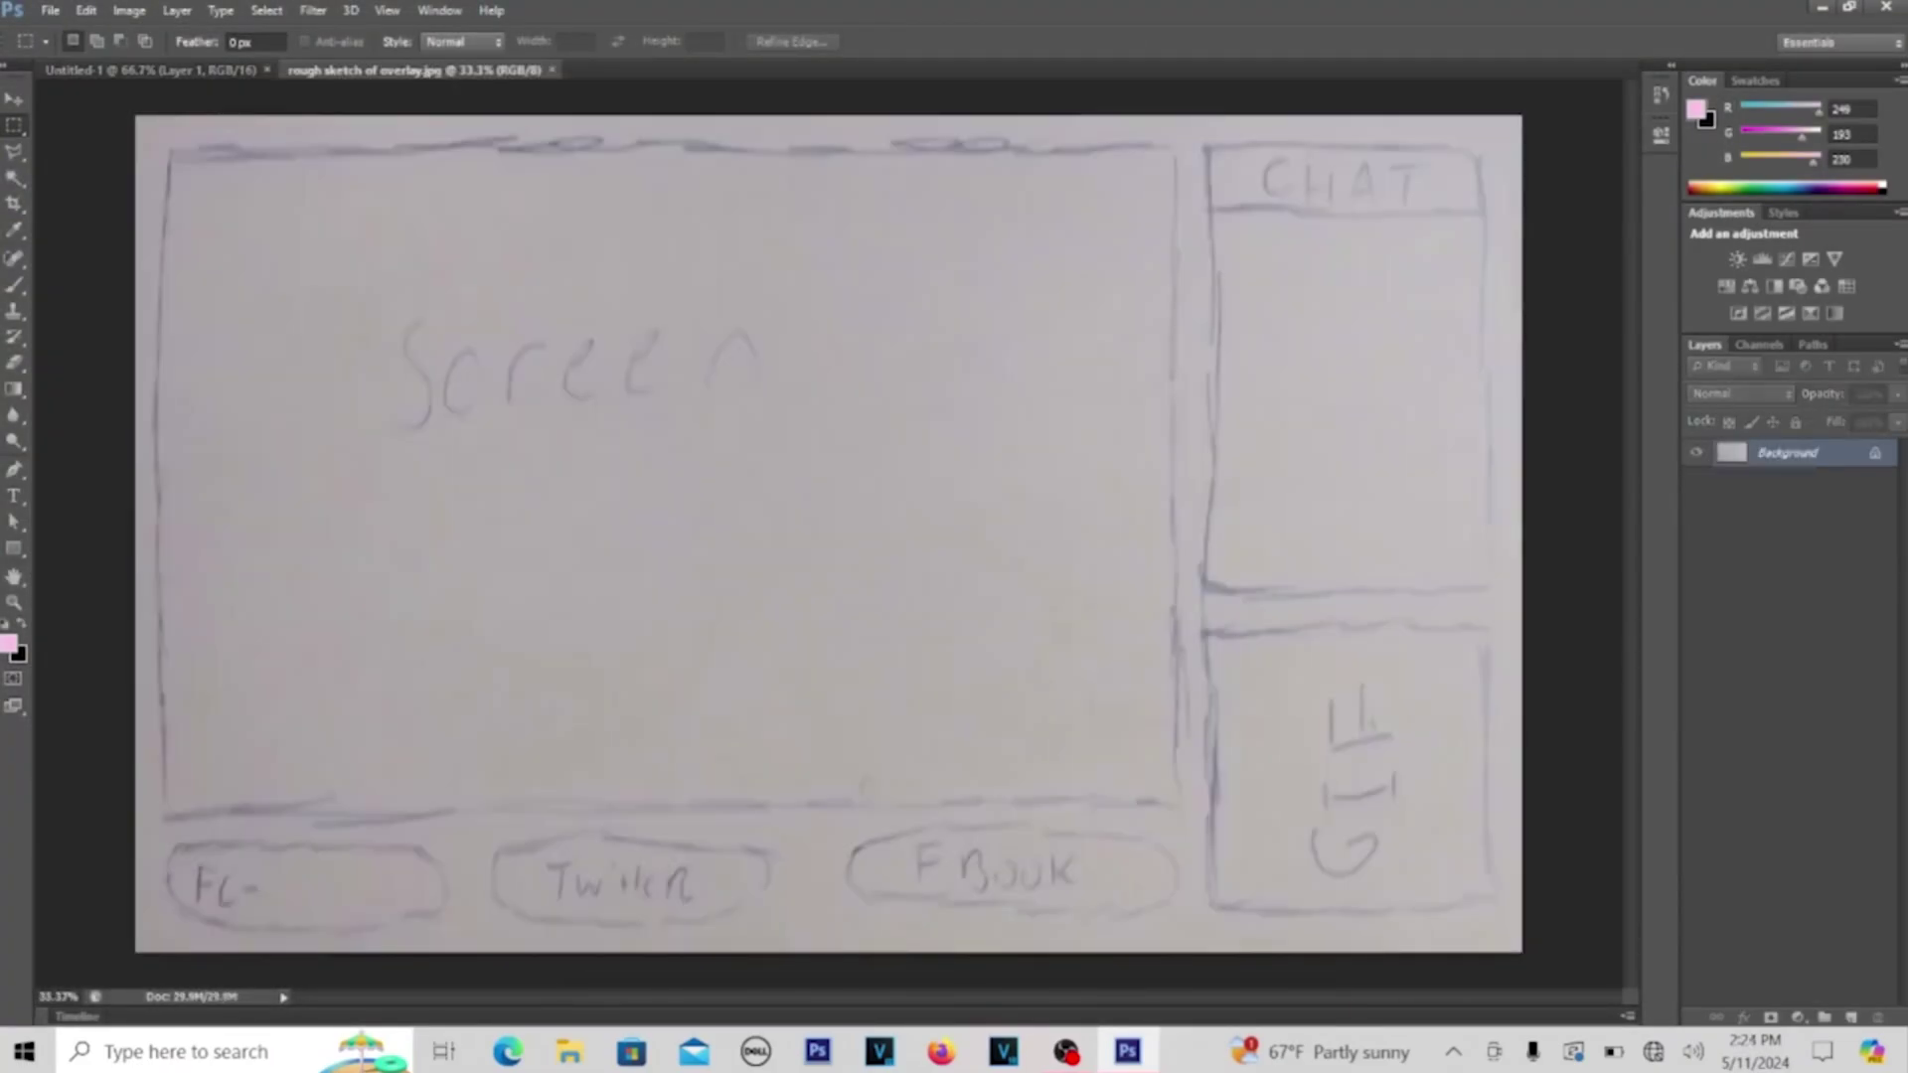
{"action": "right_click", "coordinate": [1786, 459]}
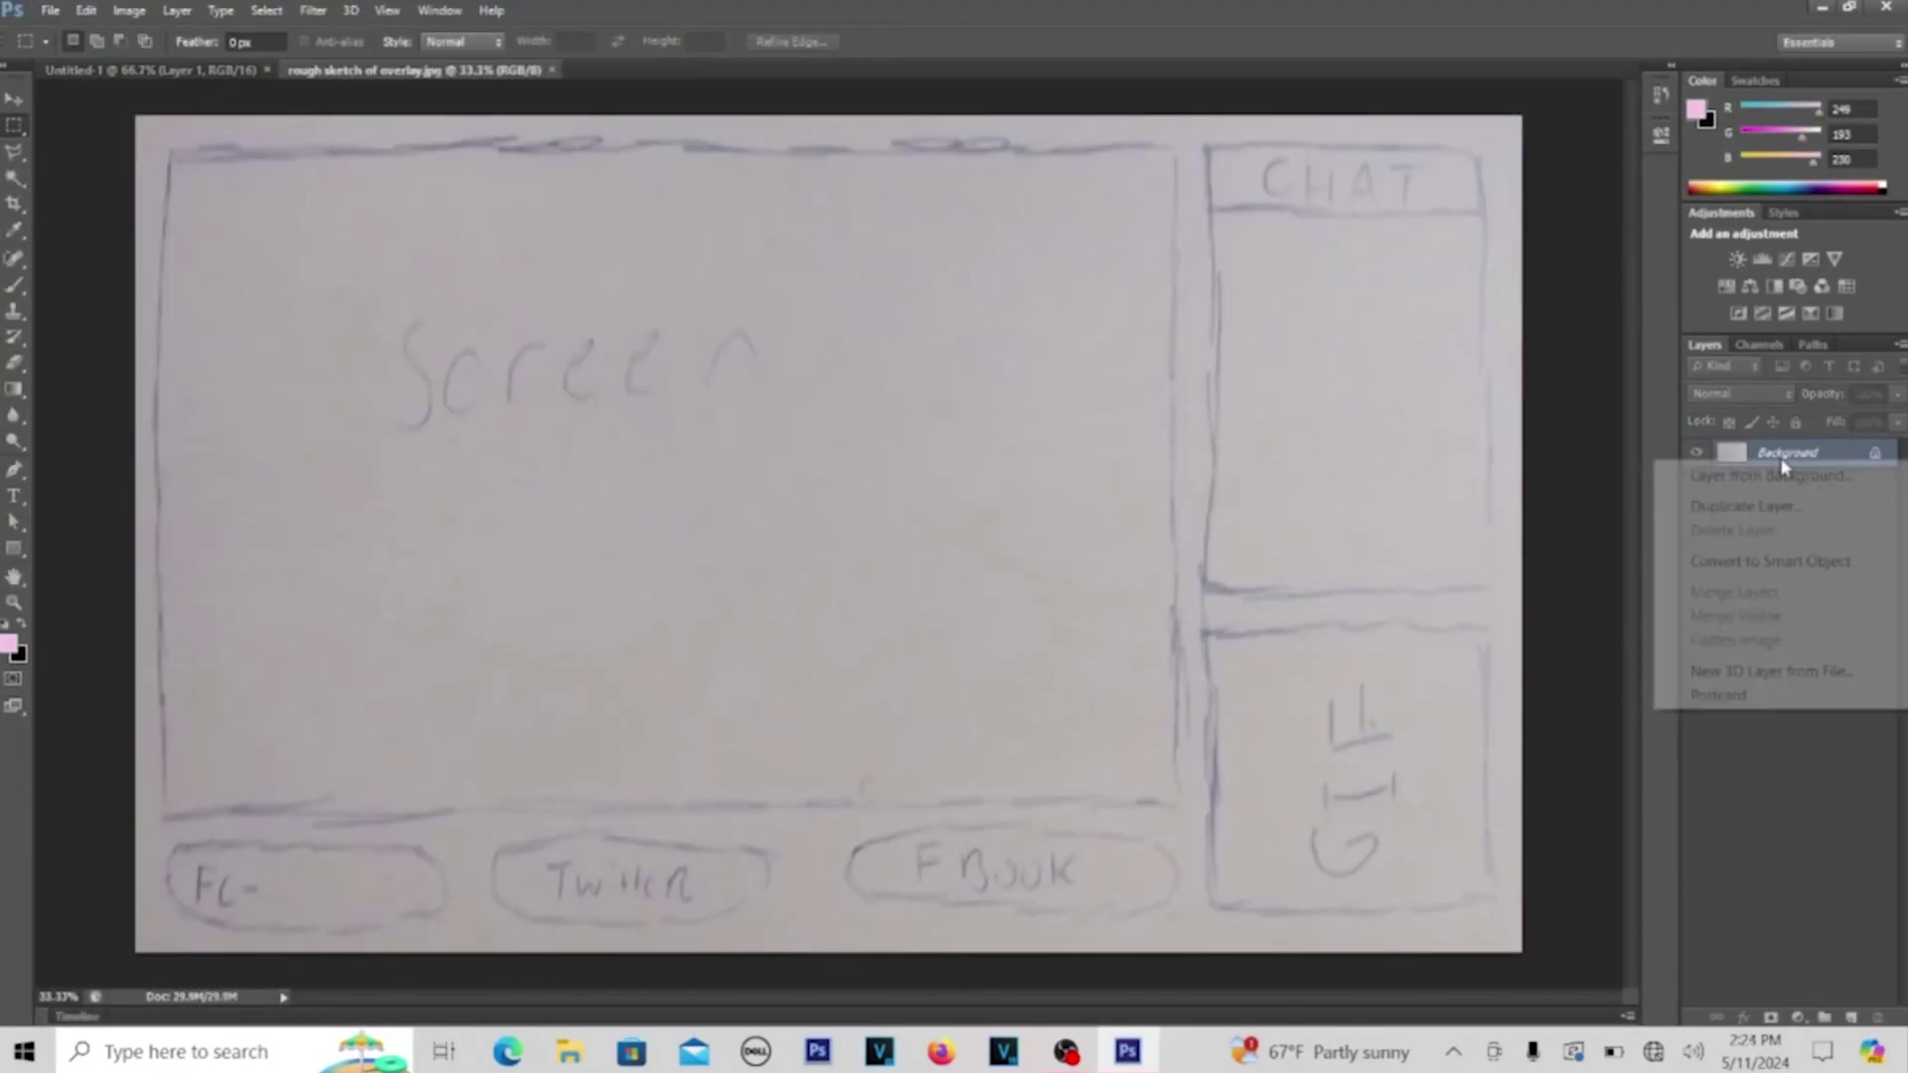
{"action": "left_click", "coordinate": [1749, 498]}
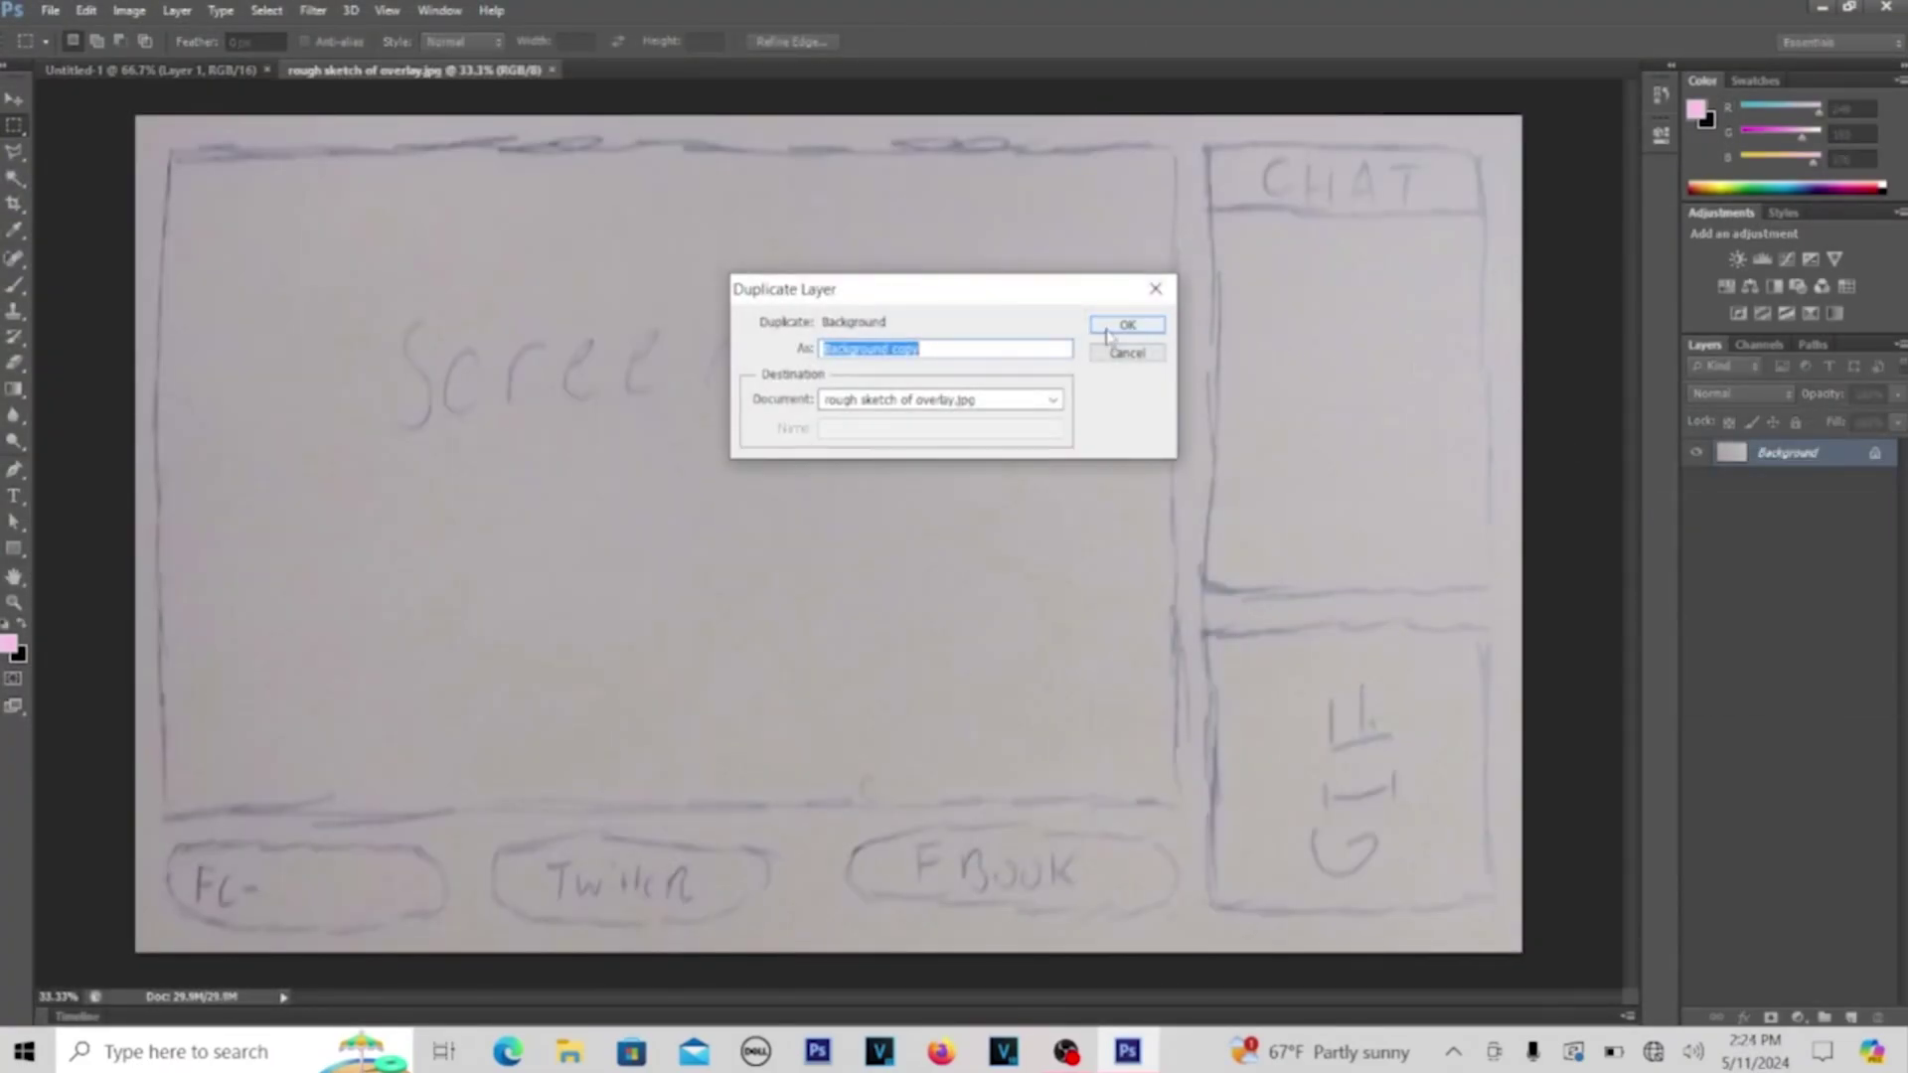
{"action": "left_click", "coordinate": [1108, 331]}
Place the sketch copy into Untitled-1, shrink and position it, and select Splat 3 BG 1
{"action": "key", "text": "v"}
{"action": "mouse_move", "coordinate": [481, 311]}
{"action": "left_mouse_down"}
{"action": "mouse_move", "coordinate": [374, 141]}
{"action": "mouse_move", "coordinate": [256, 72]}
{"action": "mouse_move", "coordinate": [267, 121]}
{"action": "mouse_move", "coordinate": [527, 383]}
{"action": "mouse_move", "coordinate": [639, 414]}
{"action": "mouse_move", "coordinate": [989, 668]}
{"action": "left_mouse_up"}
{"action": "left_click", "coordinate": [910, 394]}
{"action": "key", "text": "ctrl+minus"}
{"action": "key", "text": "ctrl+minus"}
{"action": "key", "text": "ctrl+minus"}
{"action": "key", "text": "ctrl+minus"}
{"action": "key", "text": "ctrl+t"}
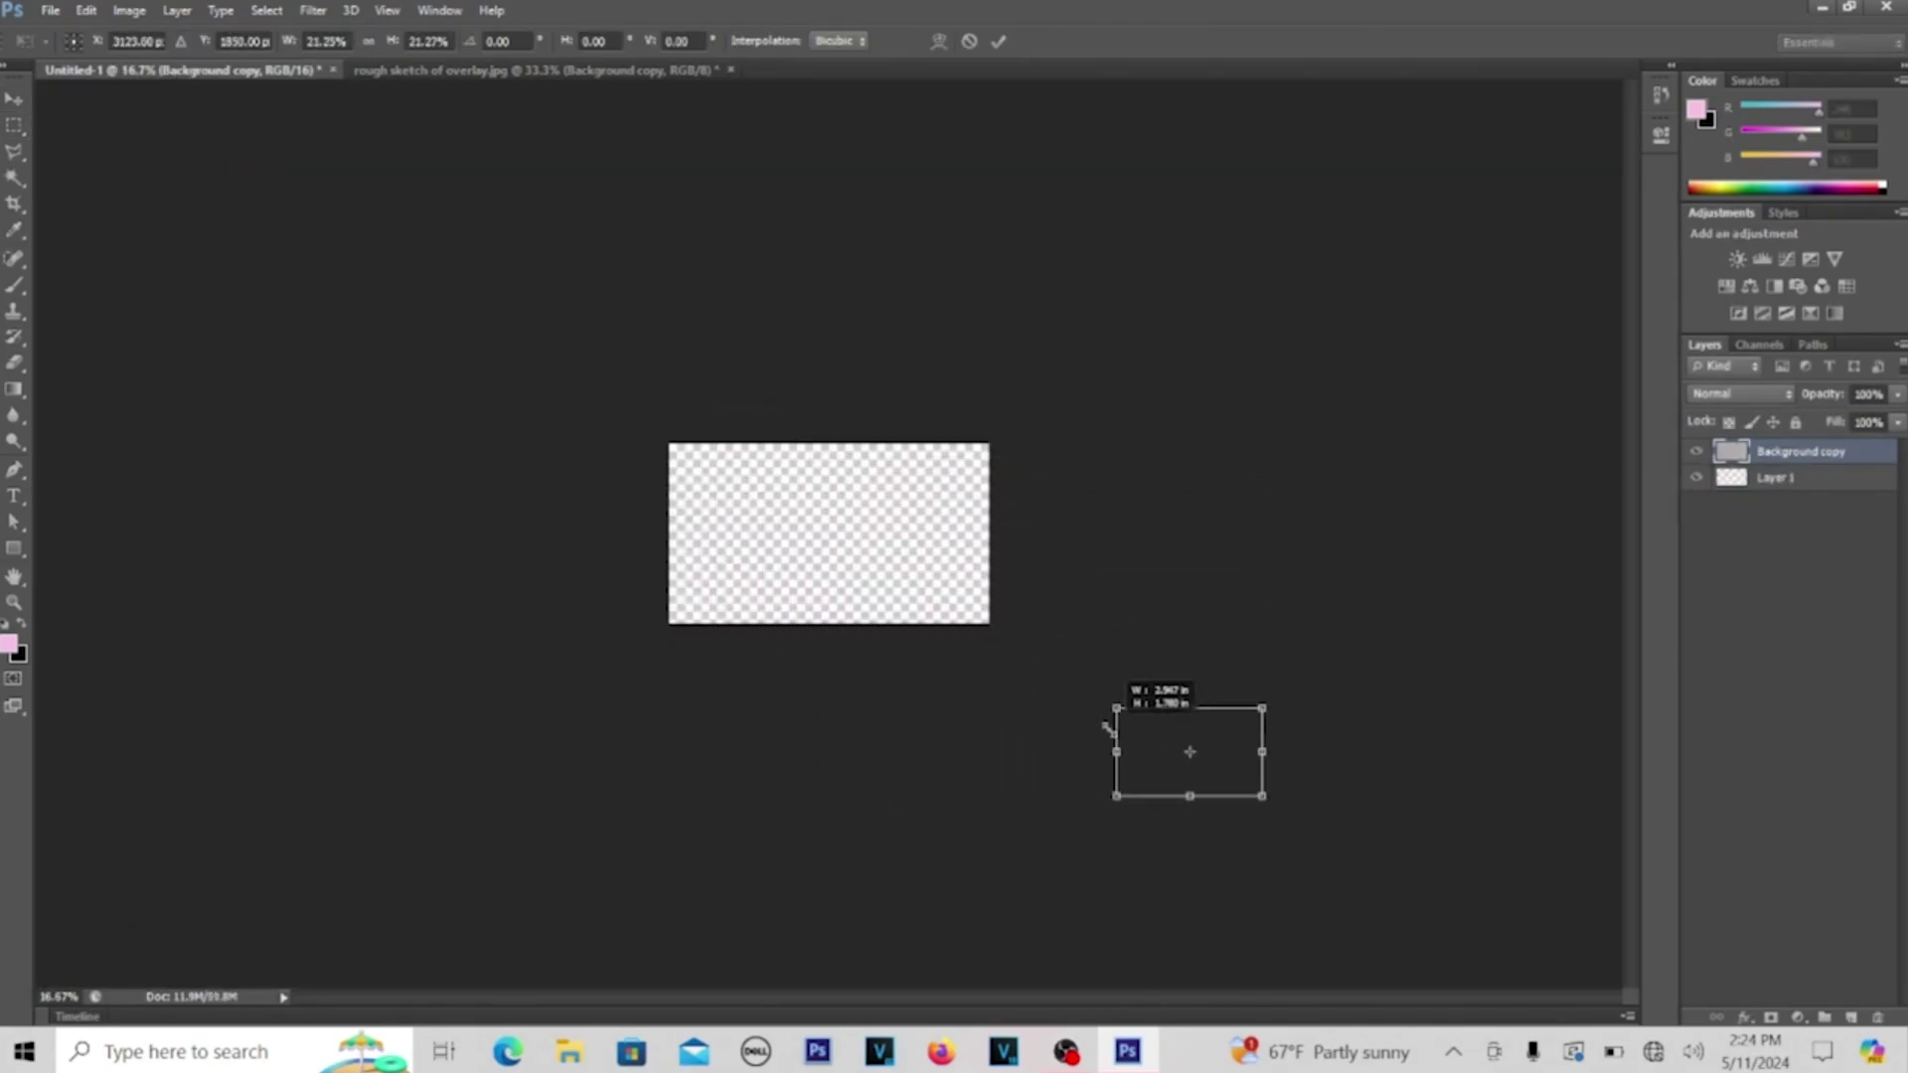
{"action": "left_click_drag", "start_coordinate": [1108, 729], "coordinate": [1111, 730]}
{"action": "left_click_drag", "start_coordinate": [1138, 735], "coordinate": [766, 500]}
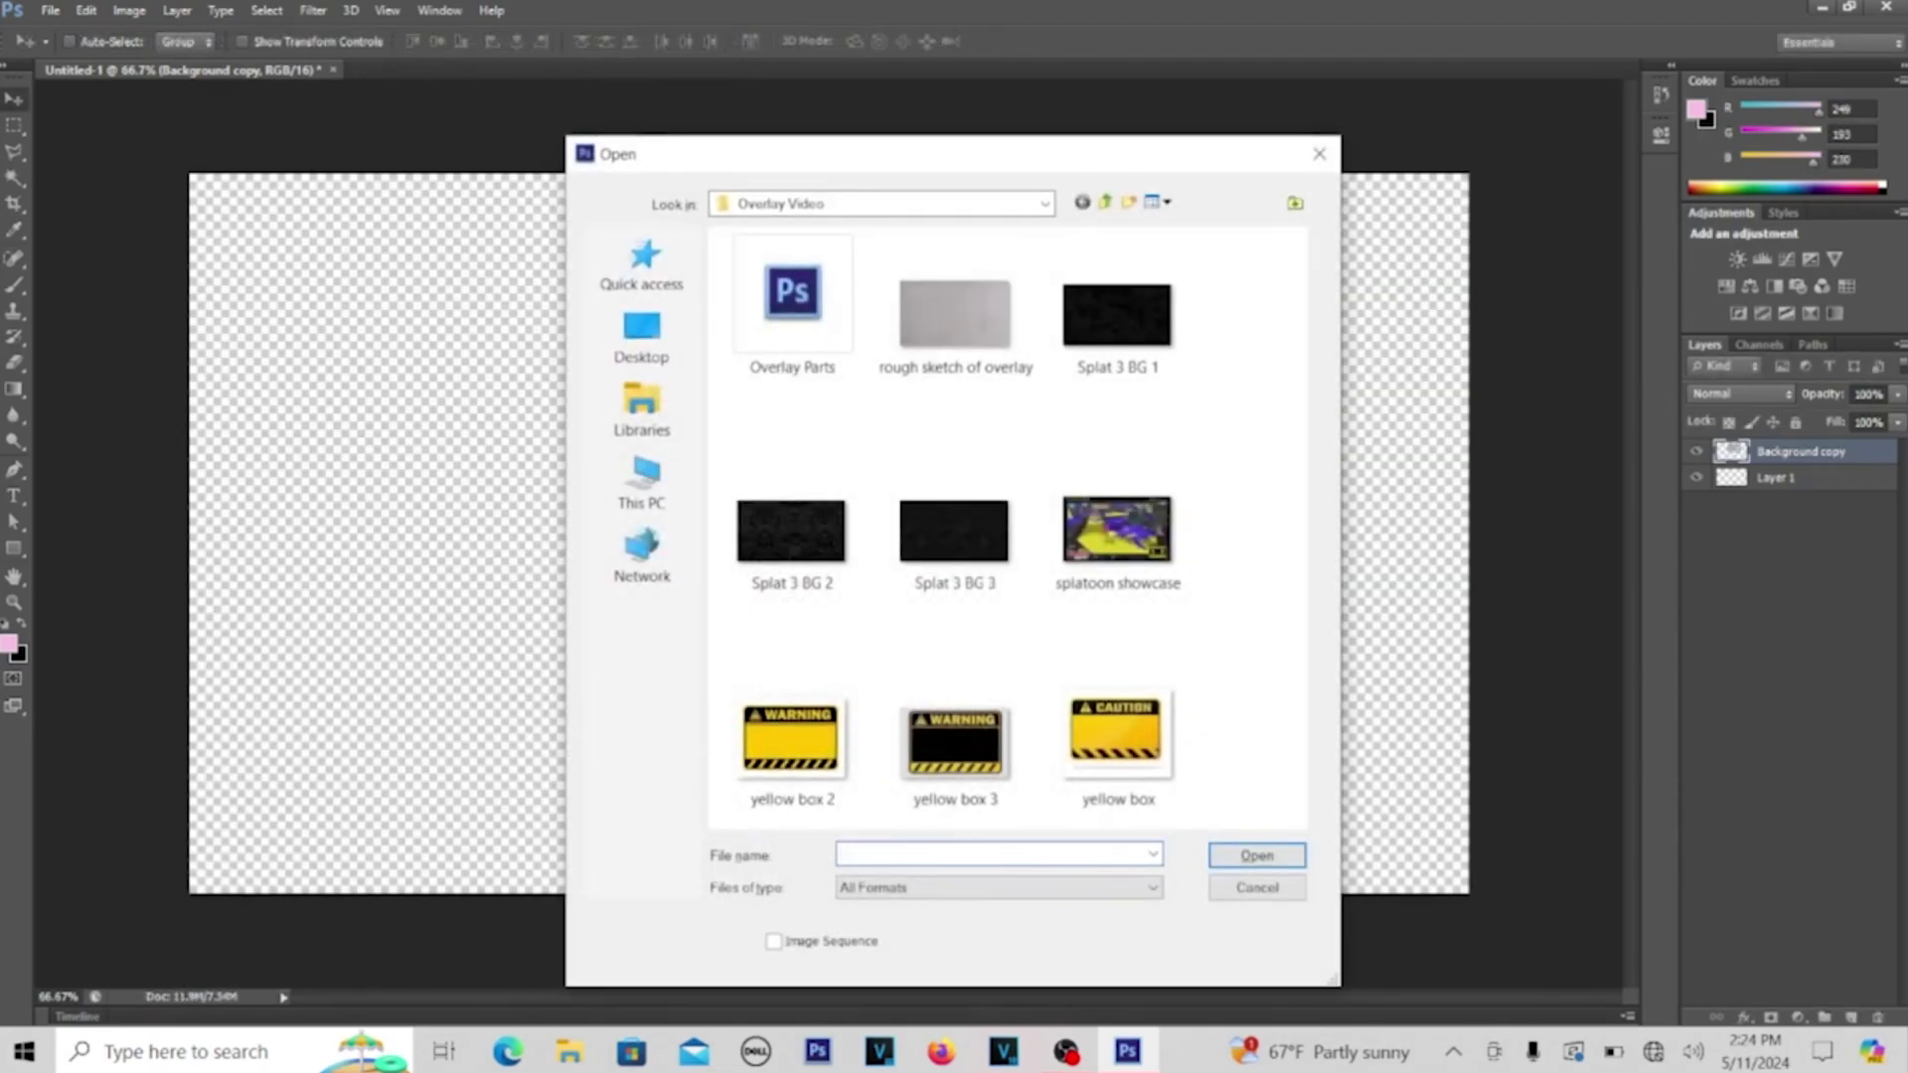
{"action": "left_click", "coordinate": [1117, 316]}
Open Splat 3 BG 1–3 and drag each pattern into Untitled-1, closing BG 1 and BG 2 afterwards
{"action": "left_click", "coordinate": [954, 531], "text": "shift"}
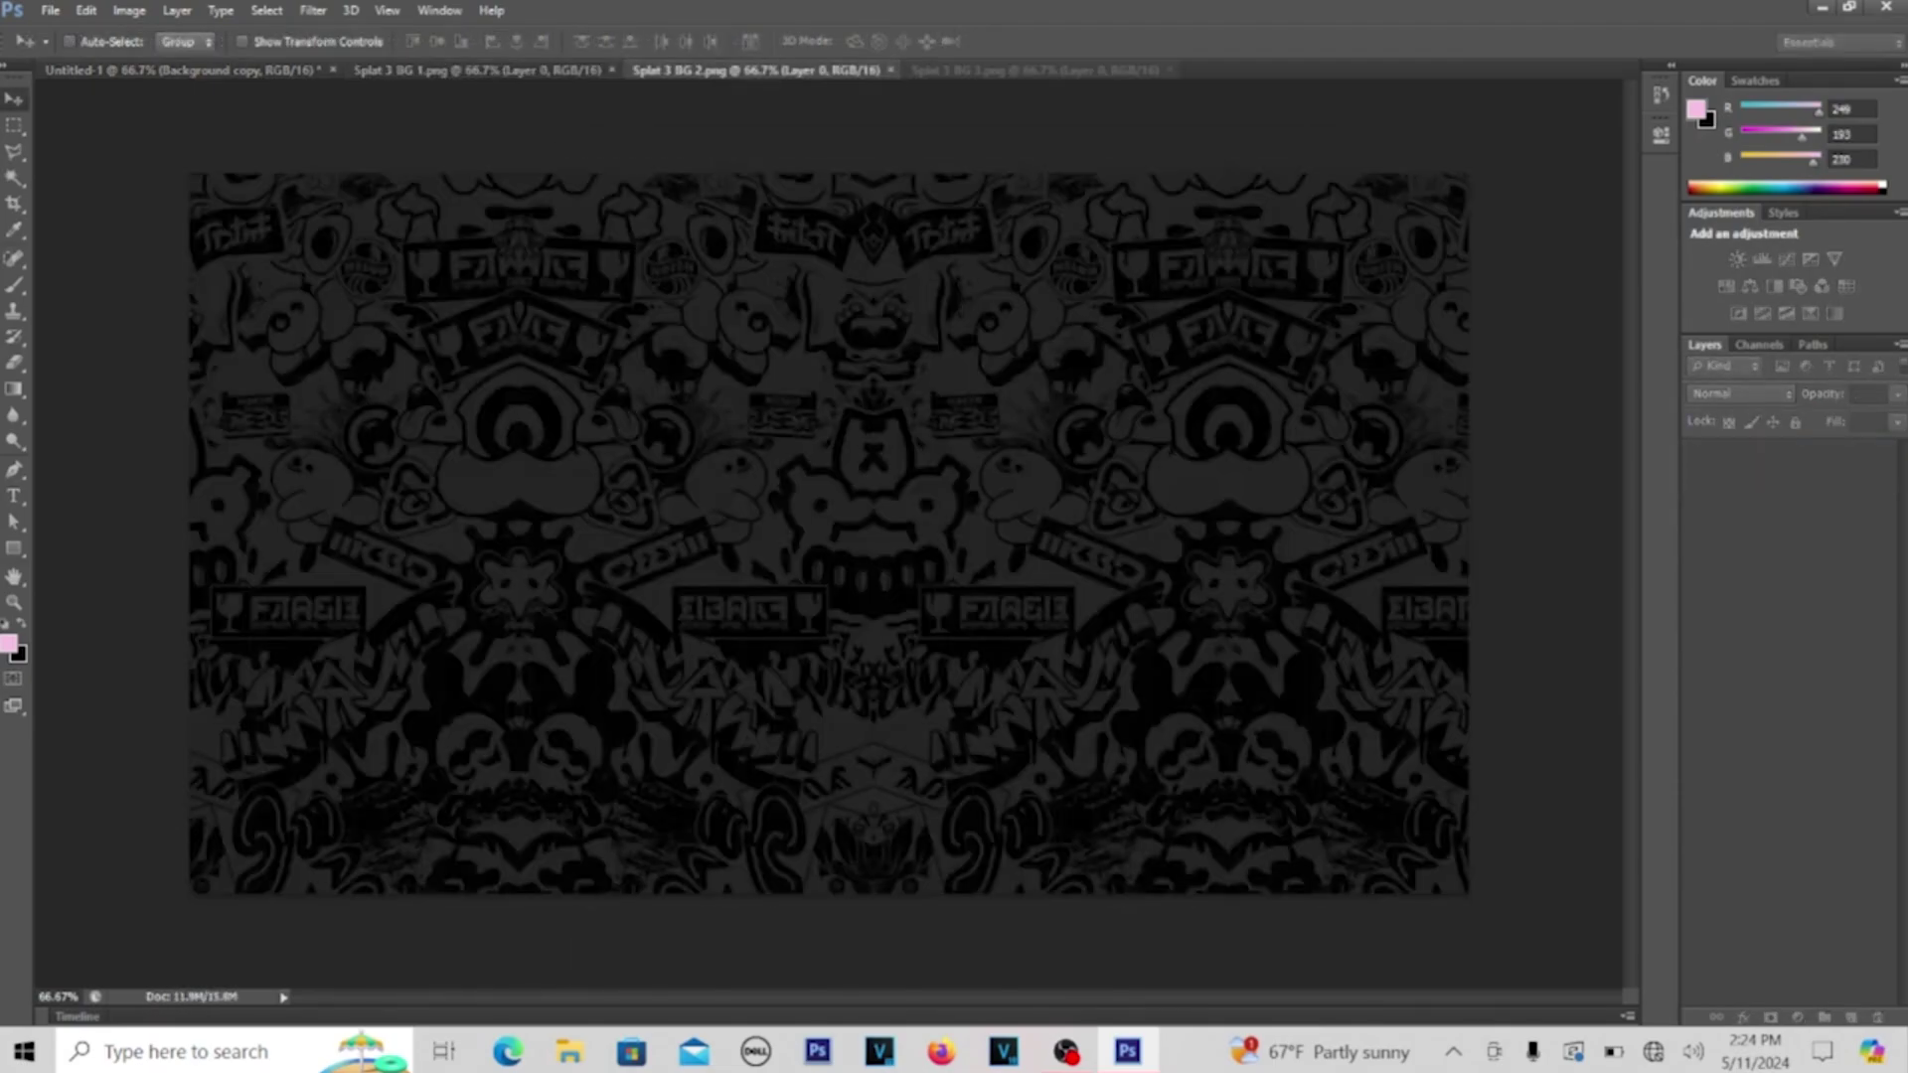
{"action": "left_click", "coordinate": [477, 70]}
{"action": "mouse_move", "coordinate": [447, 341]}
{"action": "left_mouse_down"}
{"action": "mouse_move", "coordinate": [296, 238]}
{"action": "mouse_move", "coordinate": [234, 52]}
{"action": "mouse_move", "coordinate": [220, 71]}
{"action": "mouse_move", "coordinate": [498, 447]}
{"action": "mouse_move", "coordinate": [536, 425]}
{"action": "mouse_move", "coordinate": [468, 319]}
{"action": "left_mouse_up"}
{"action": "key", "text": "ctrl+Tab"}
{"action": "key", "text": "ctrl+w"}
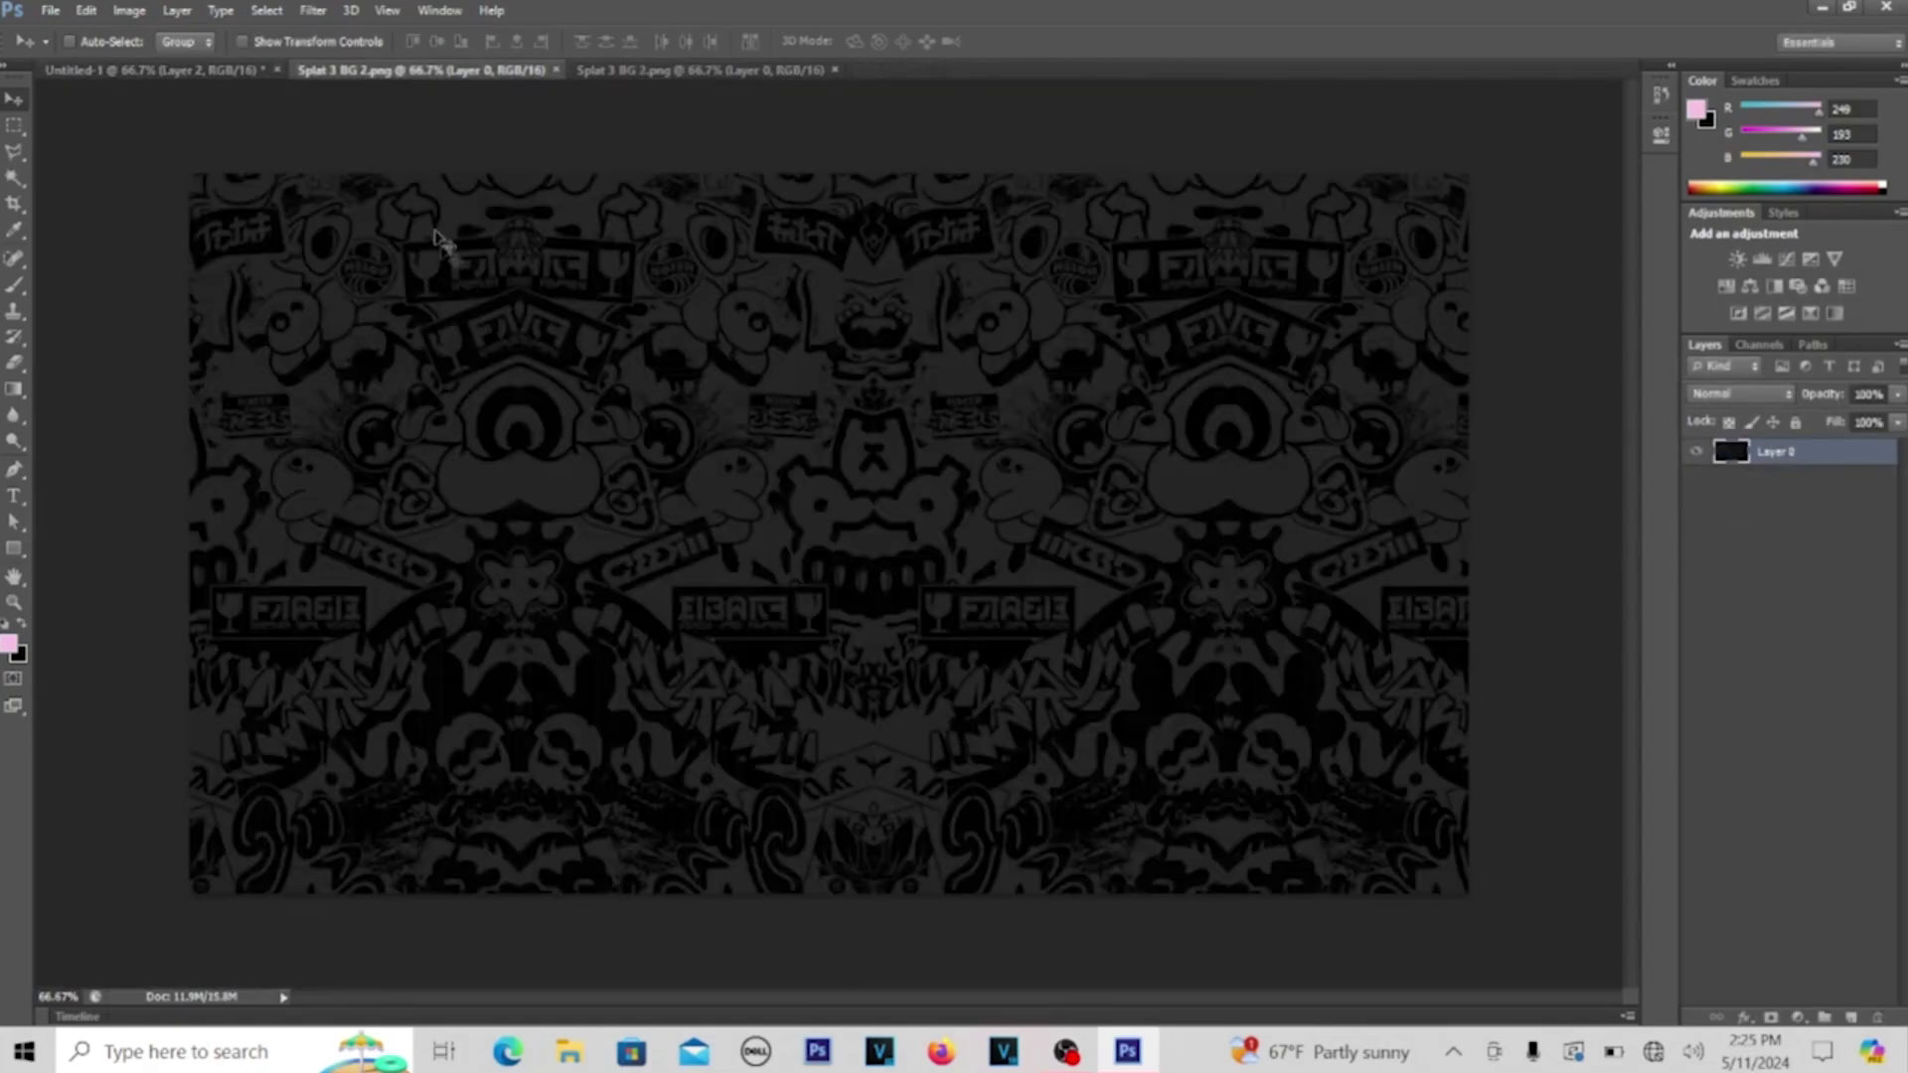
{"action": "left_click_drag", "start_coordinate": [395, 245], "coordinate": [566, 289]}
{"action": "key", "text": "ctrl+Tab"}
{"action": "key", "text": "ctrl+w"}
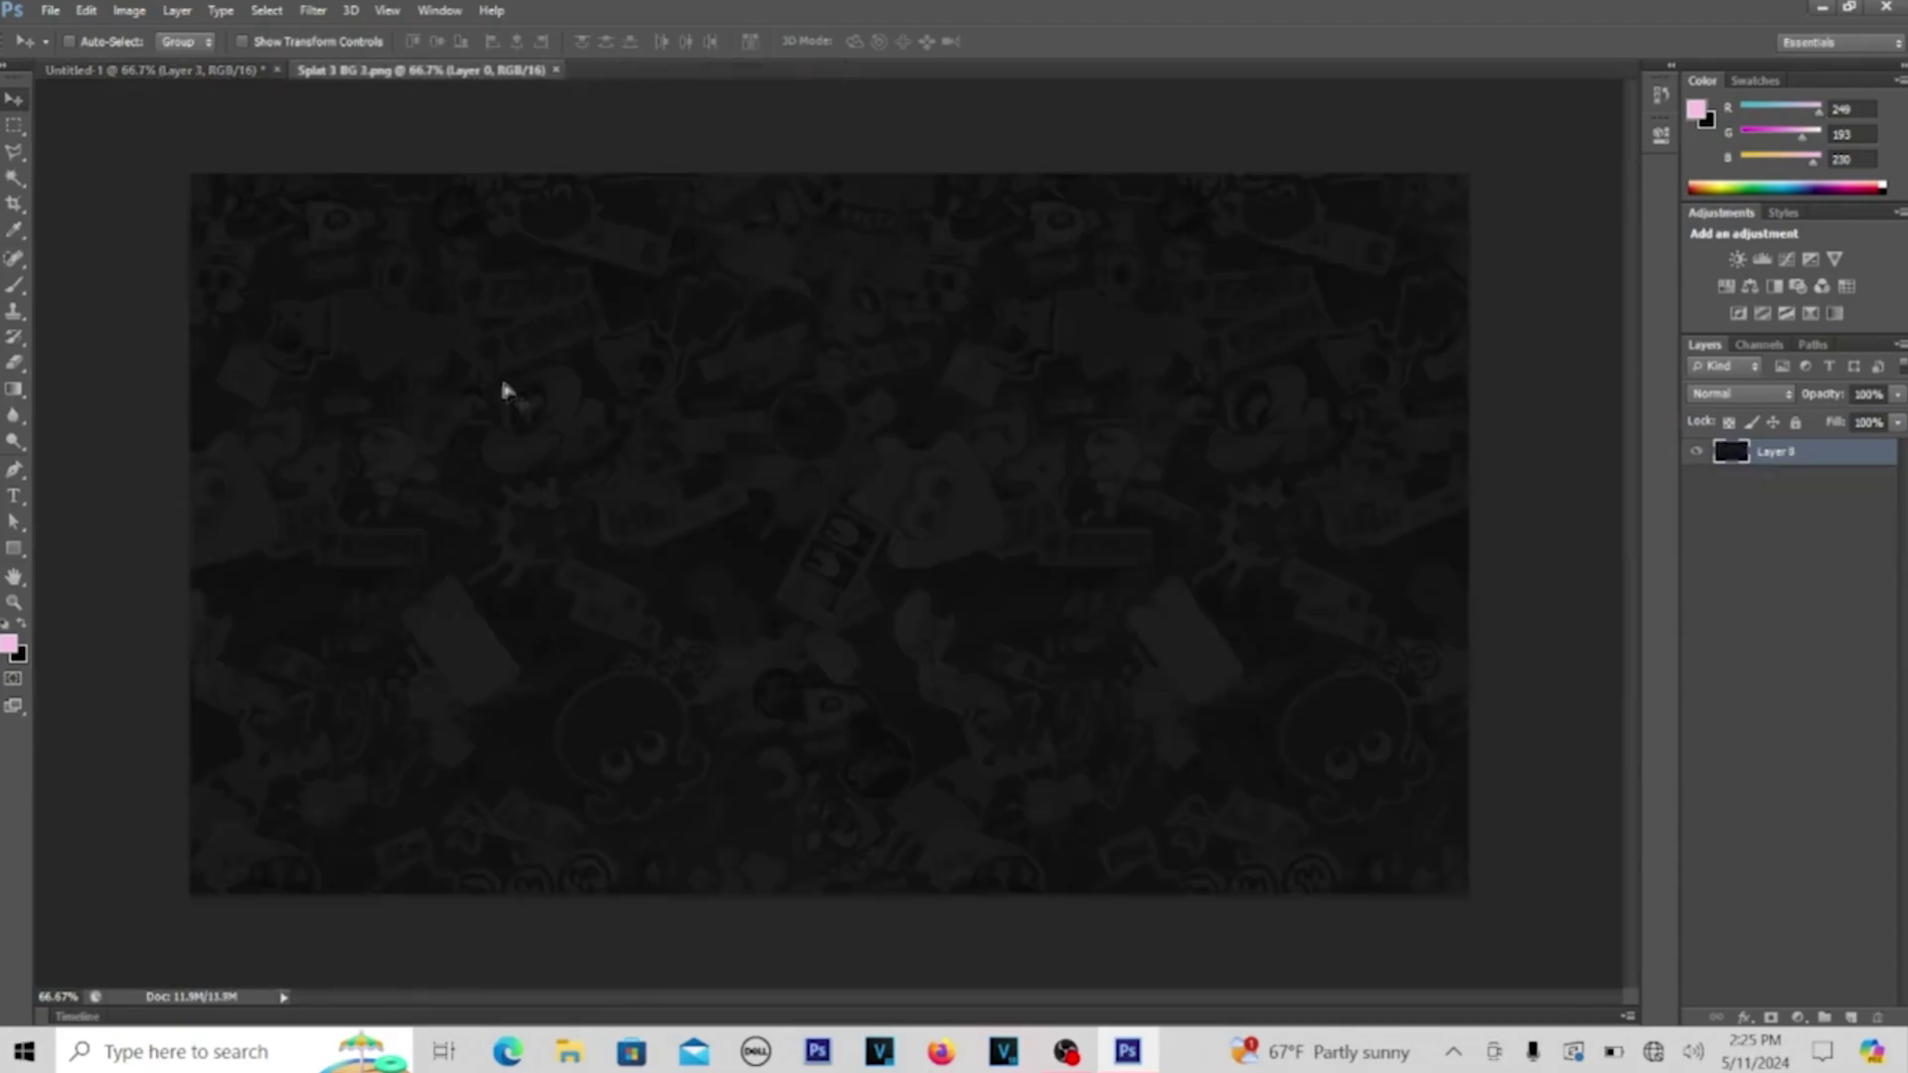
{"action": "left_click_drag", "start_coordinate": [503, 392], "coordinate": [589, 375]}
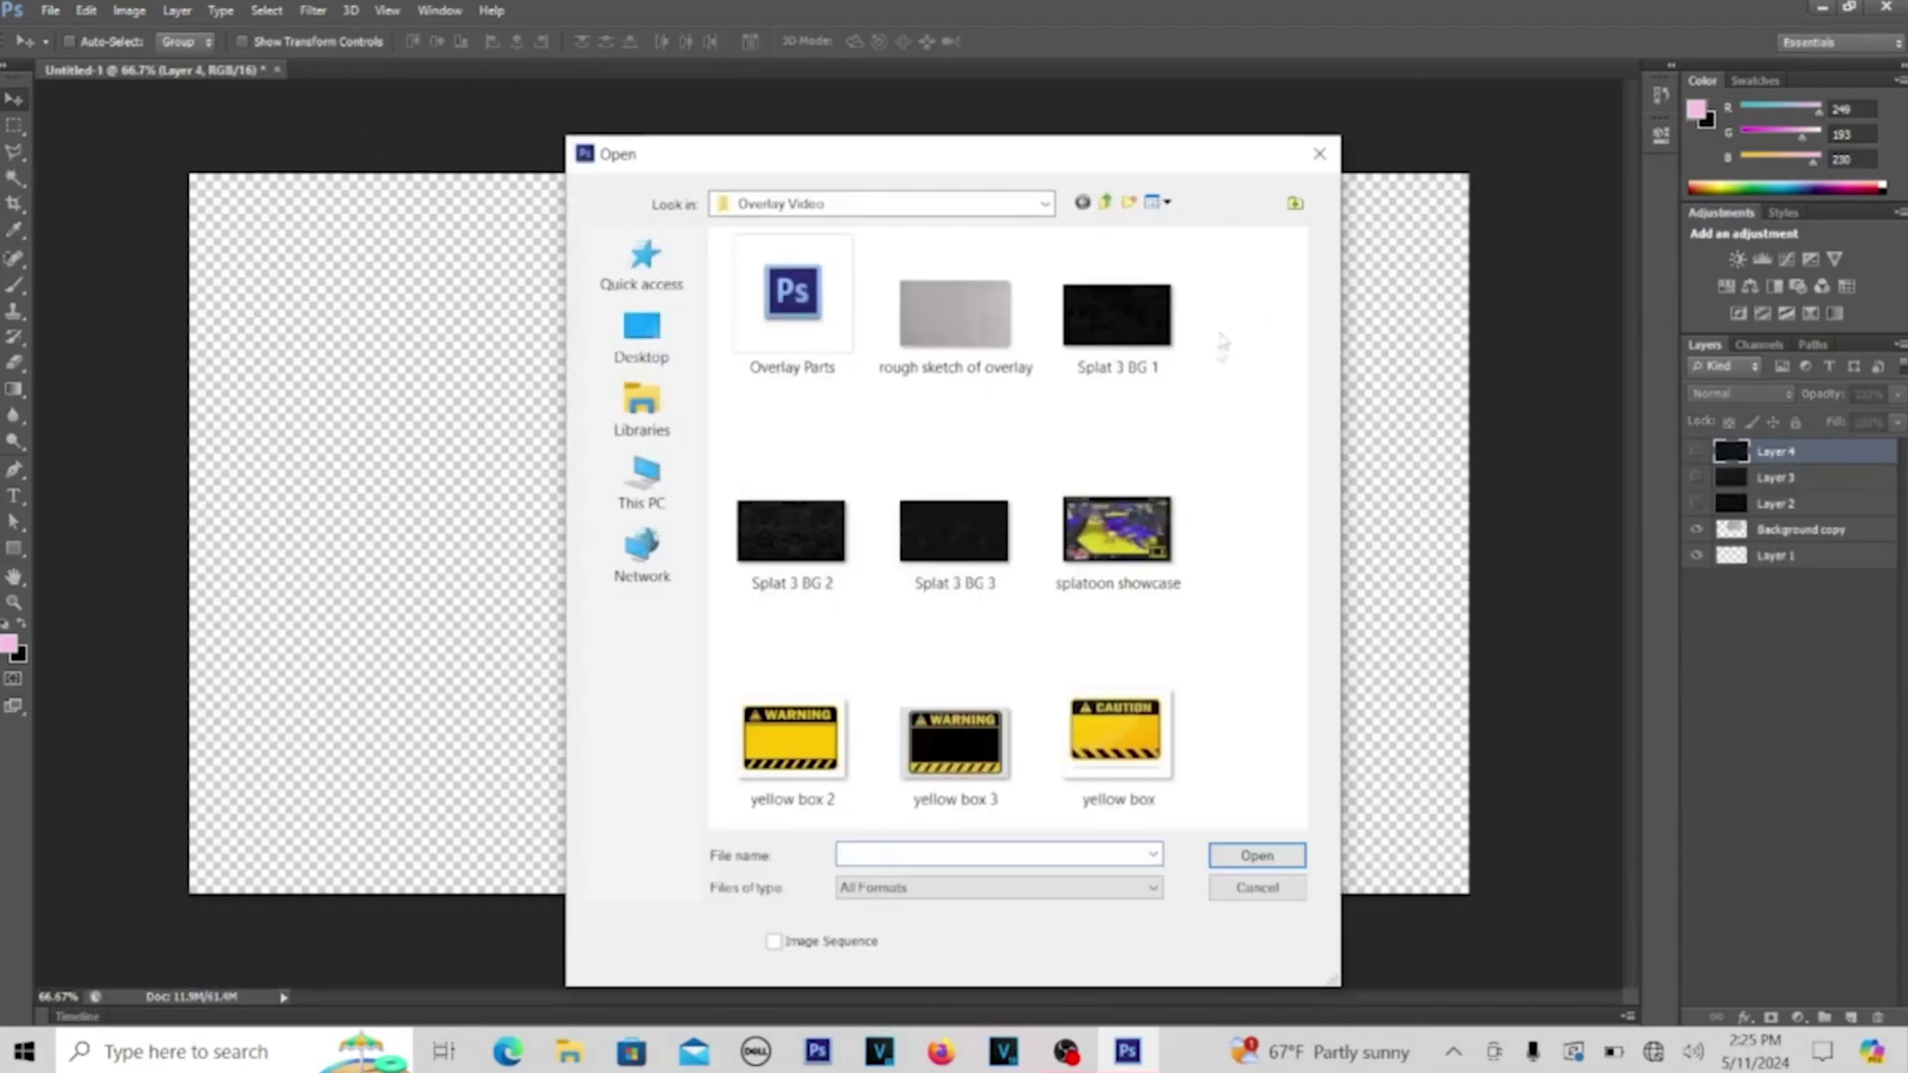
Place the splatoon showcase image into the overlay and stretch it to the canvas's right edge
{"action": "left_click", "coordinate": [1257, 855]}
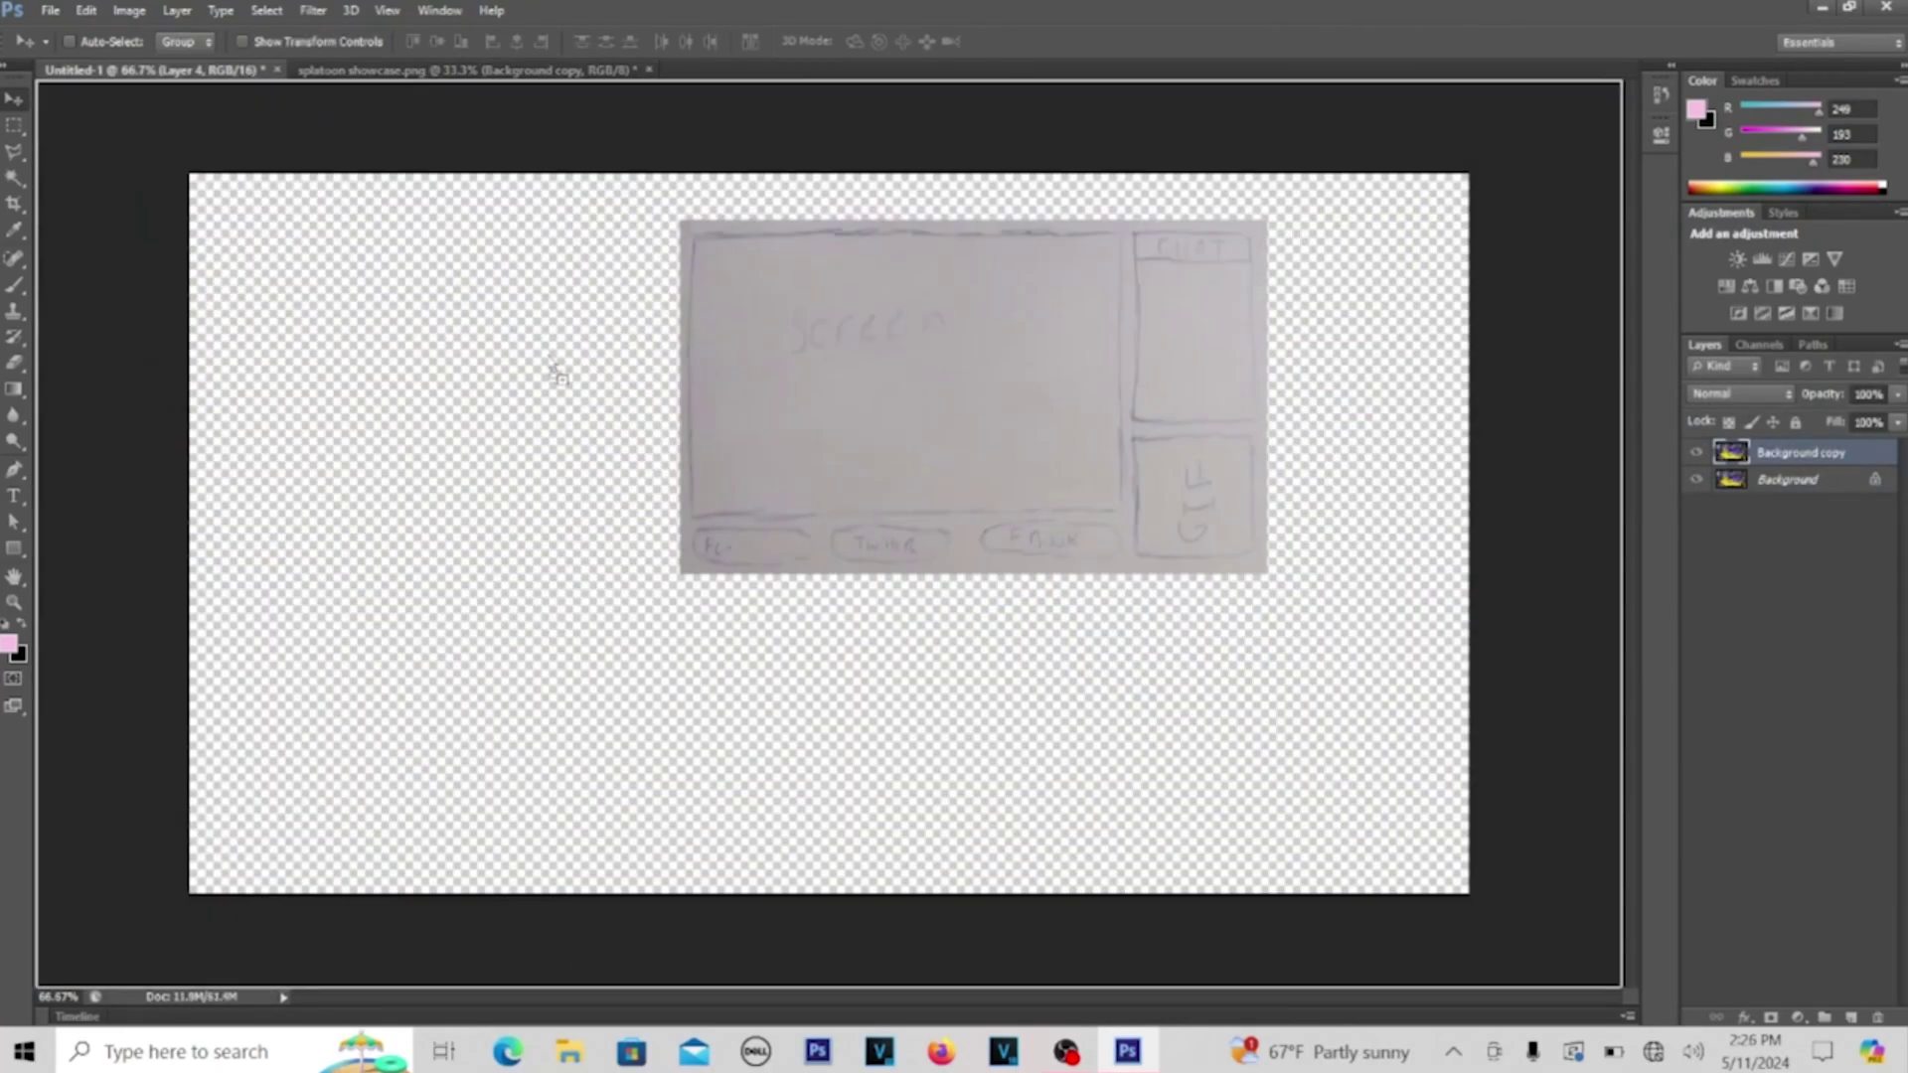
{"action": "left_click_drag", "start_coordinate": [558, 375], "coordinate": [561, 377]}
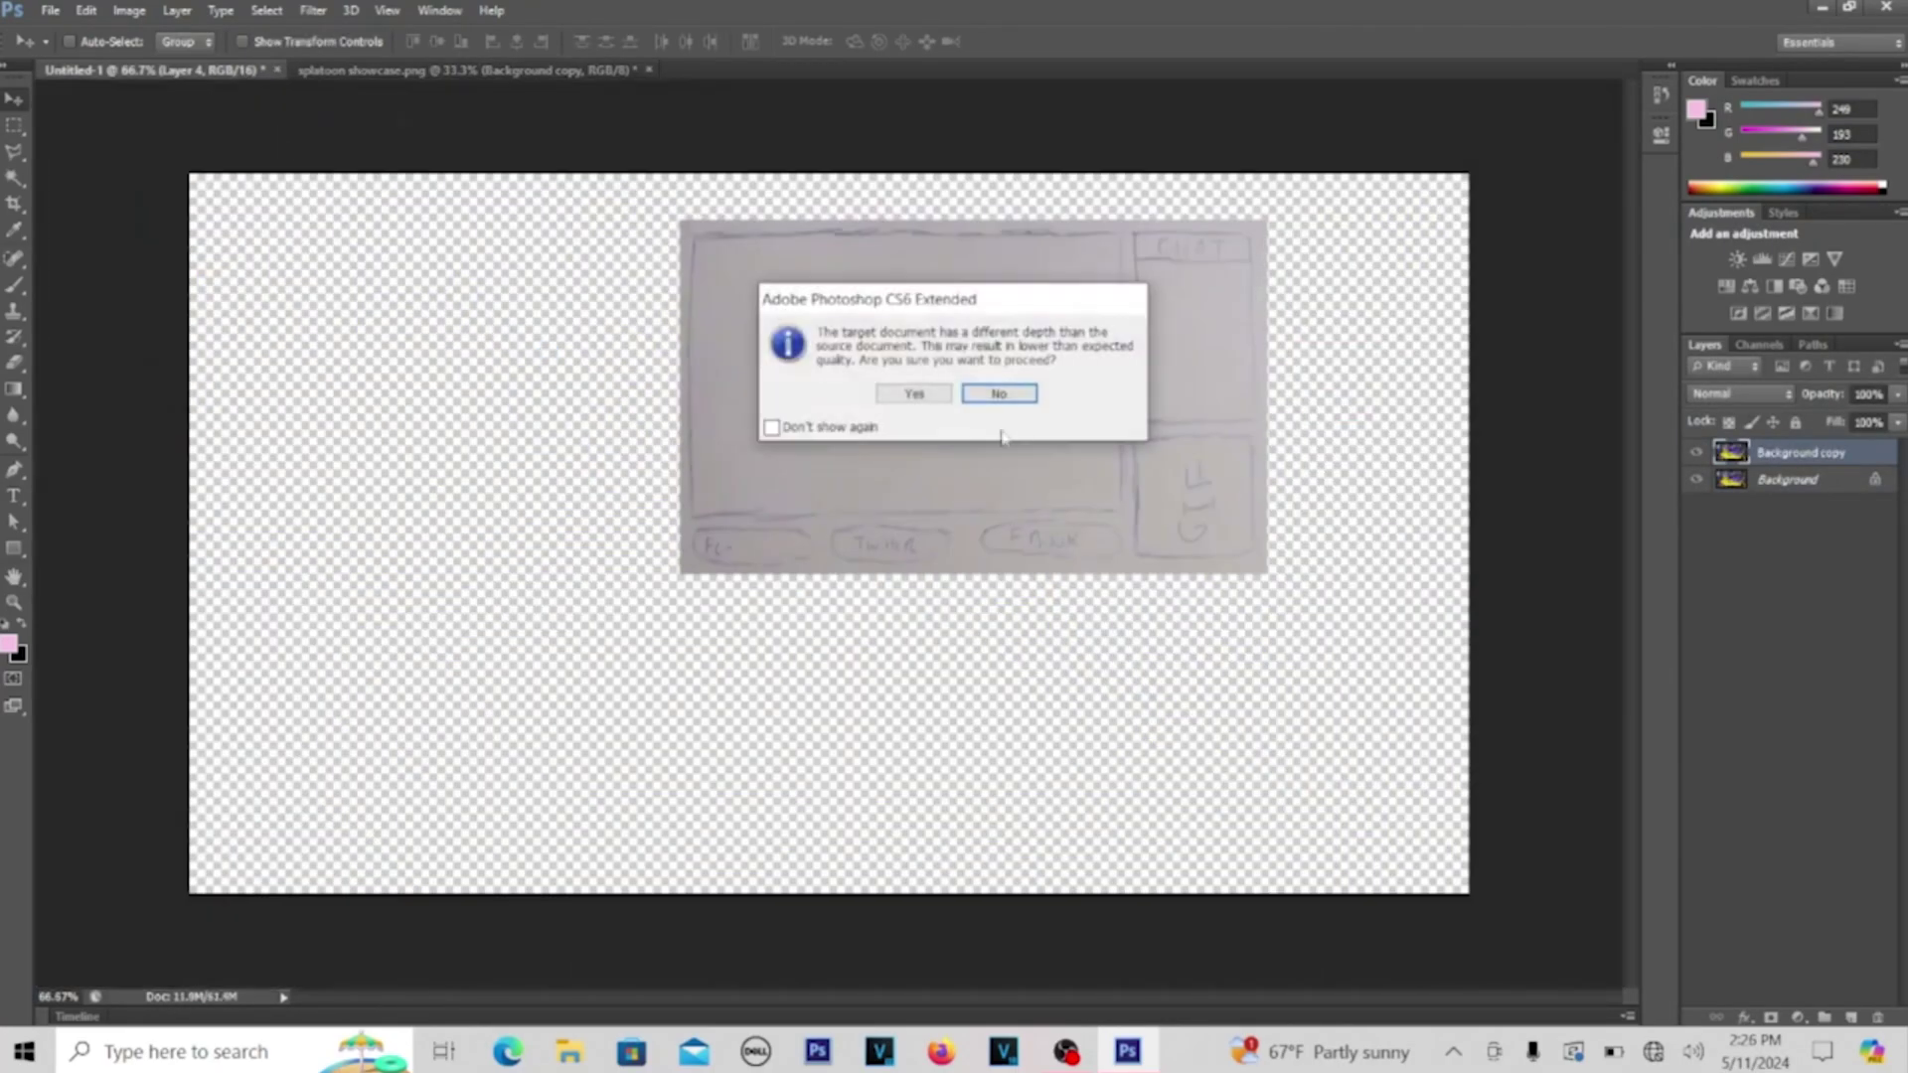
{"action": "left_click", "coordinate": [914, 395]}
{"action": "key", "text": "ctrl+minus"}
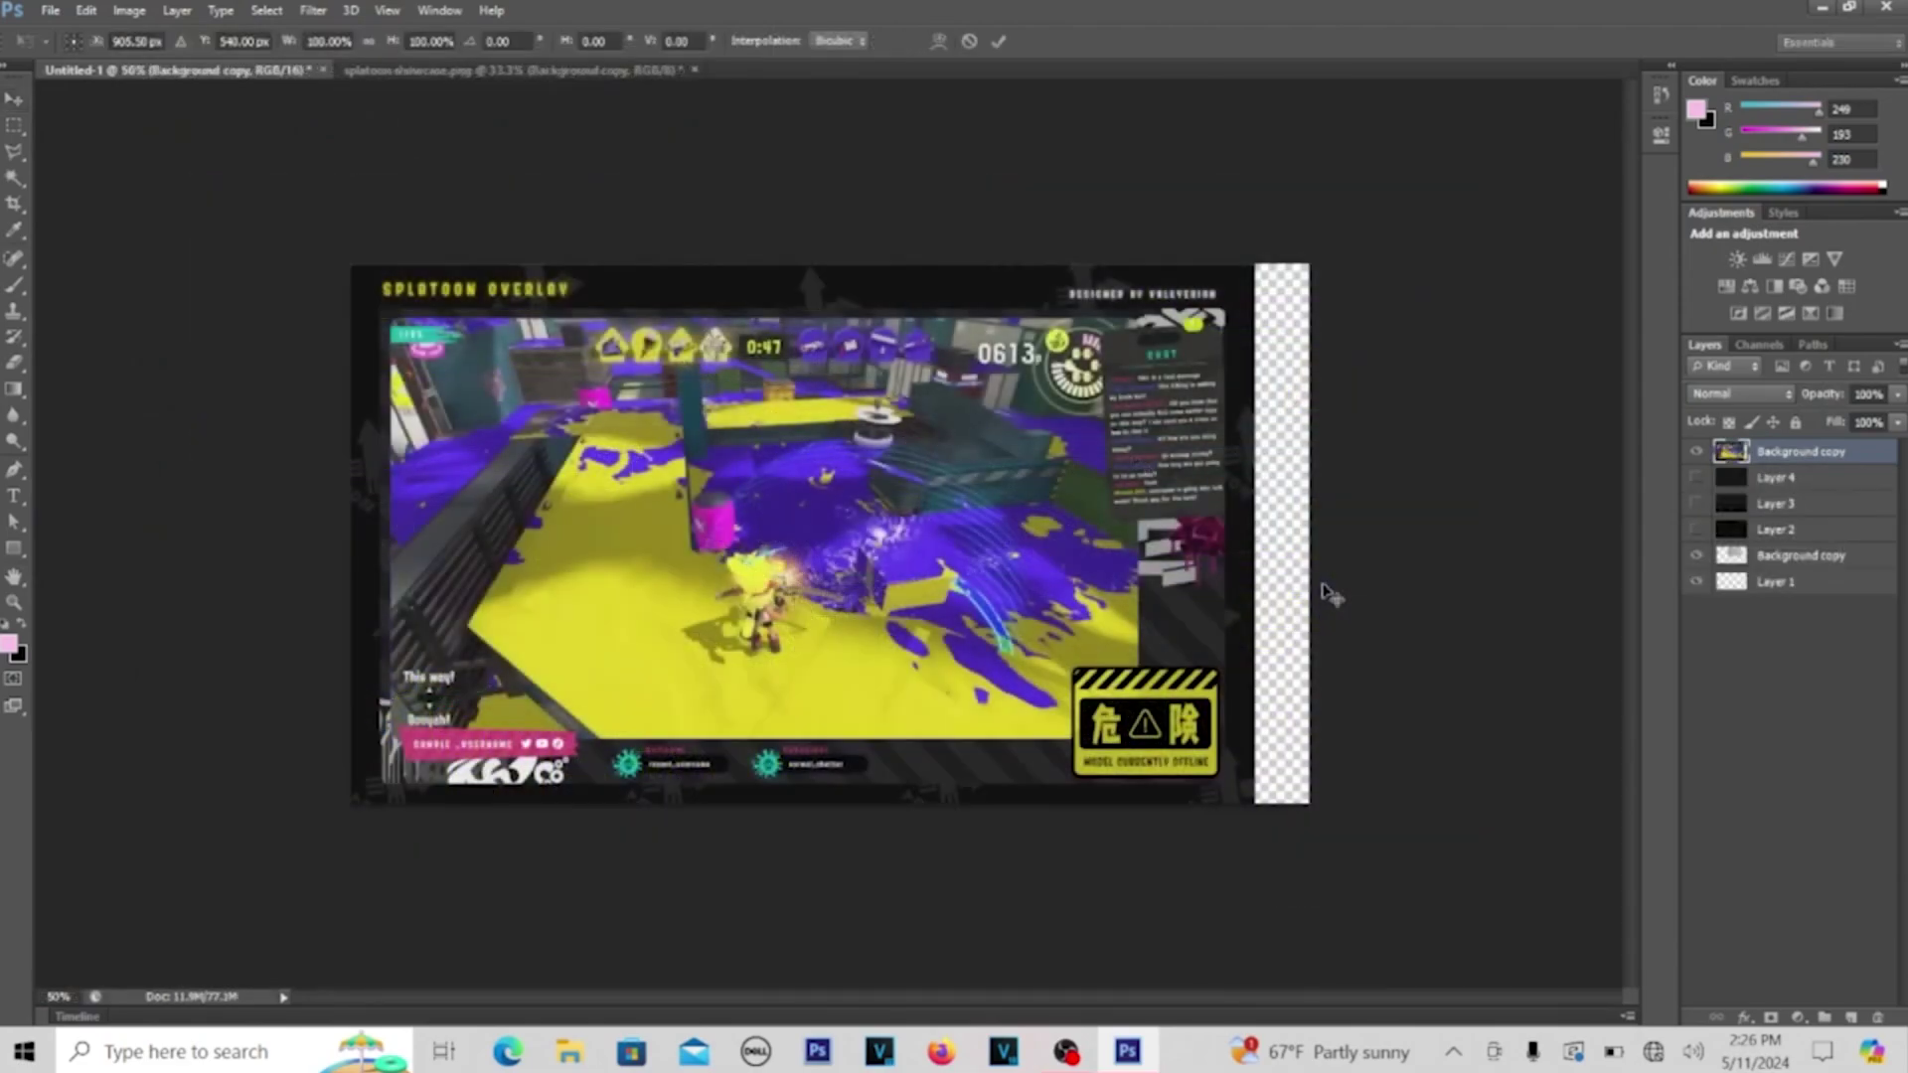
{"action": "key", "text": "ctrl+t"}
{"action": "left_click_drag", "start_coordinate": [1257, 535], "coordinate": [1308, 532]}
Open the three yellow box files and place the WARNING box into the overlay
{"action": "key", "text": "ctrl+o"}
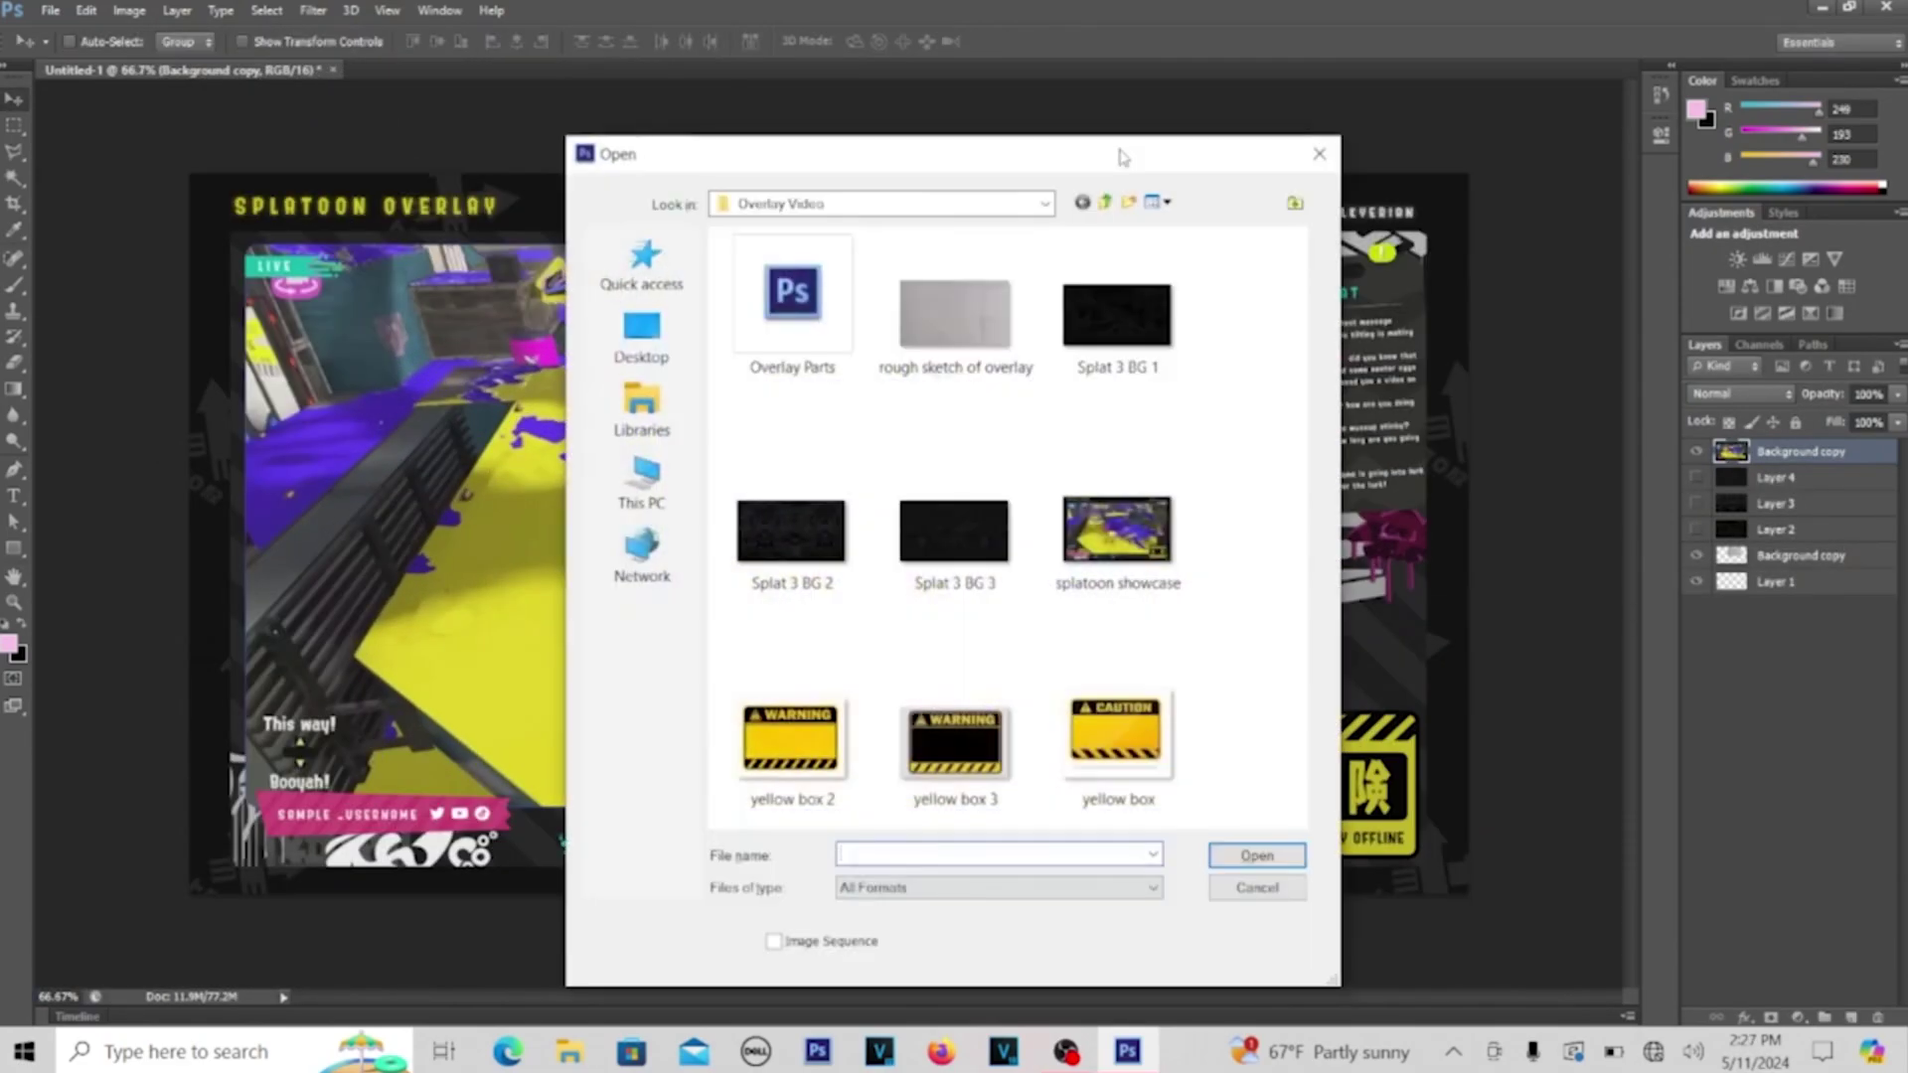
{"action": "left_click", "coordinate": [791, 736]}
{"action": "left_click", "coordinate": [1110, 755], "text": "shift"}
{"action": "key", "text": "Return"}
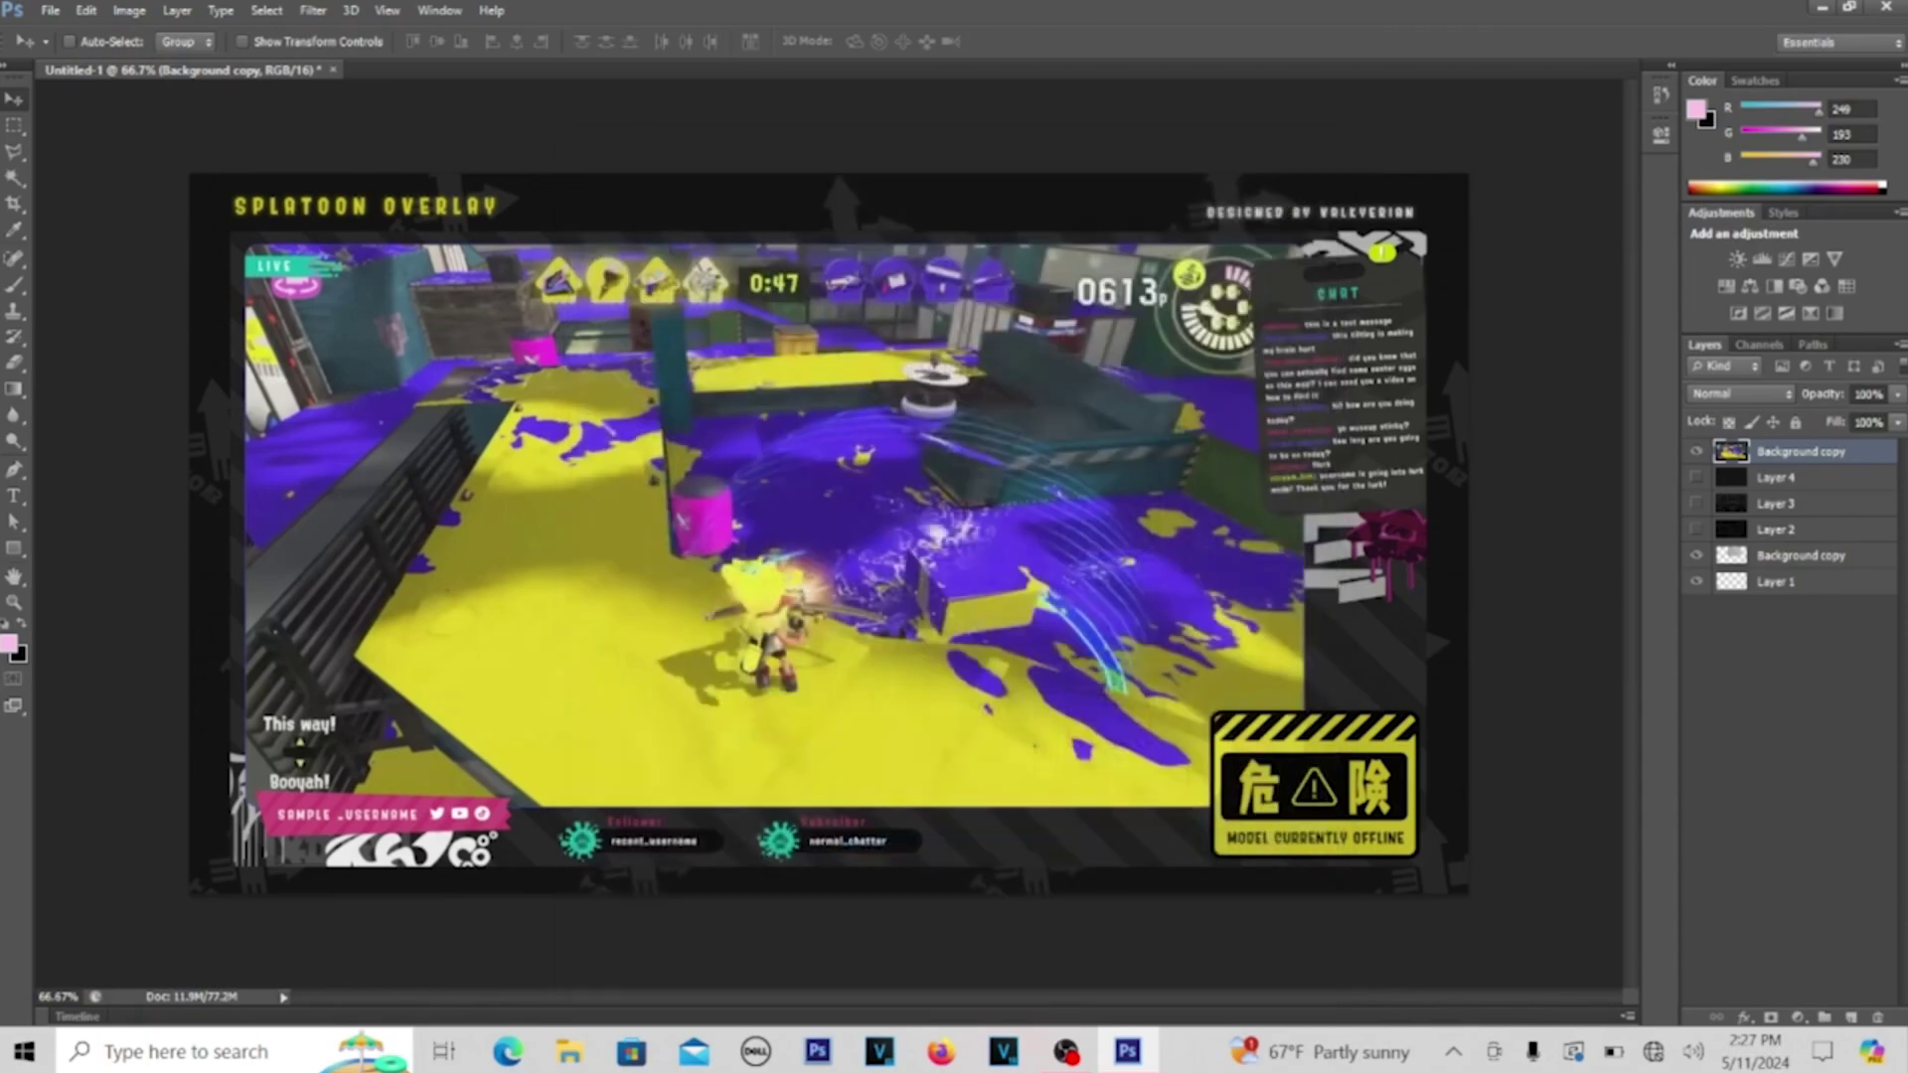
{"action": "left_click_drag", "start_coordinate": [649, 408], "coordinate": [596, 445]}
{"action": "left_click", "coordinate": [914, 396]}
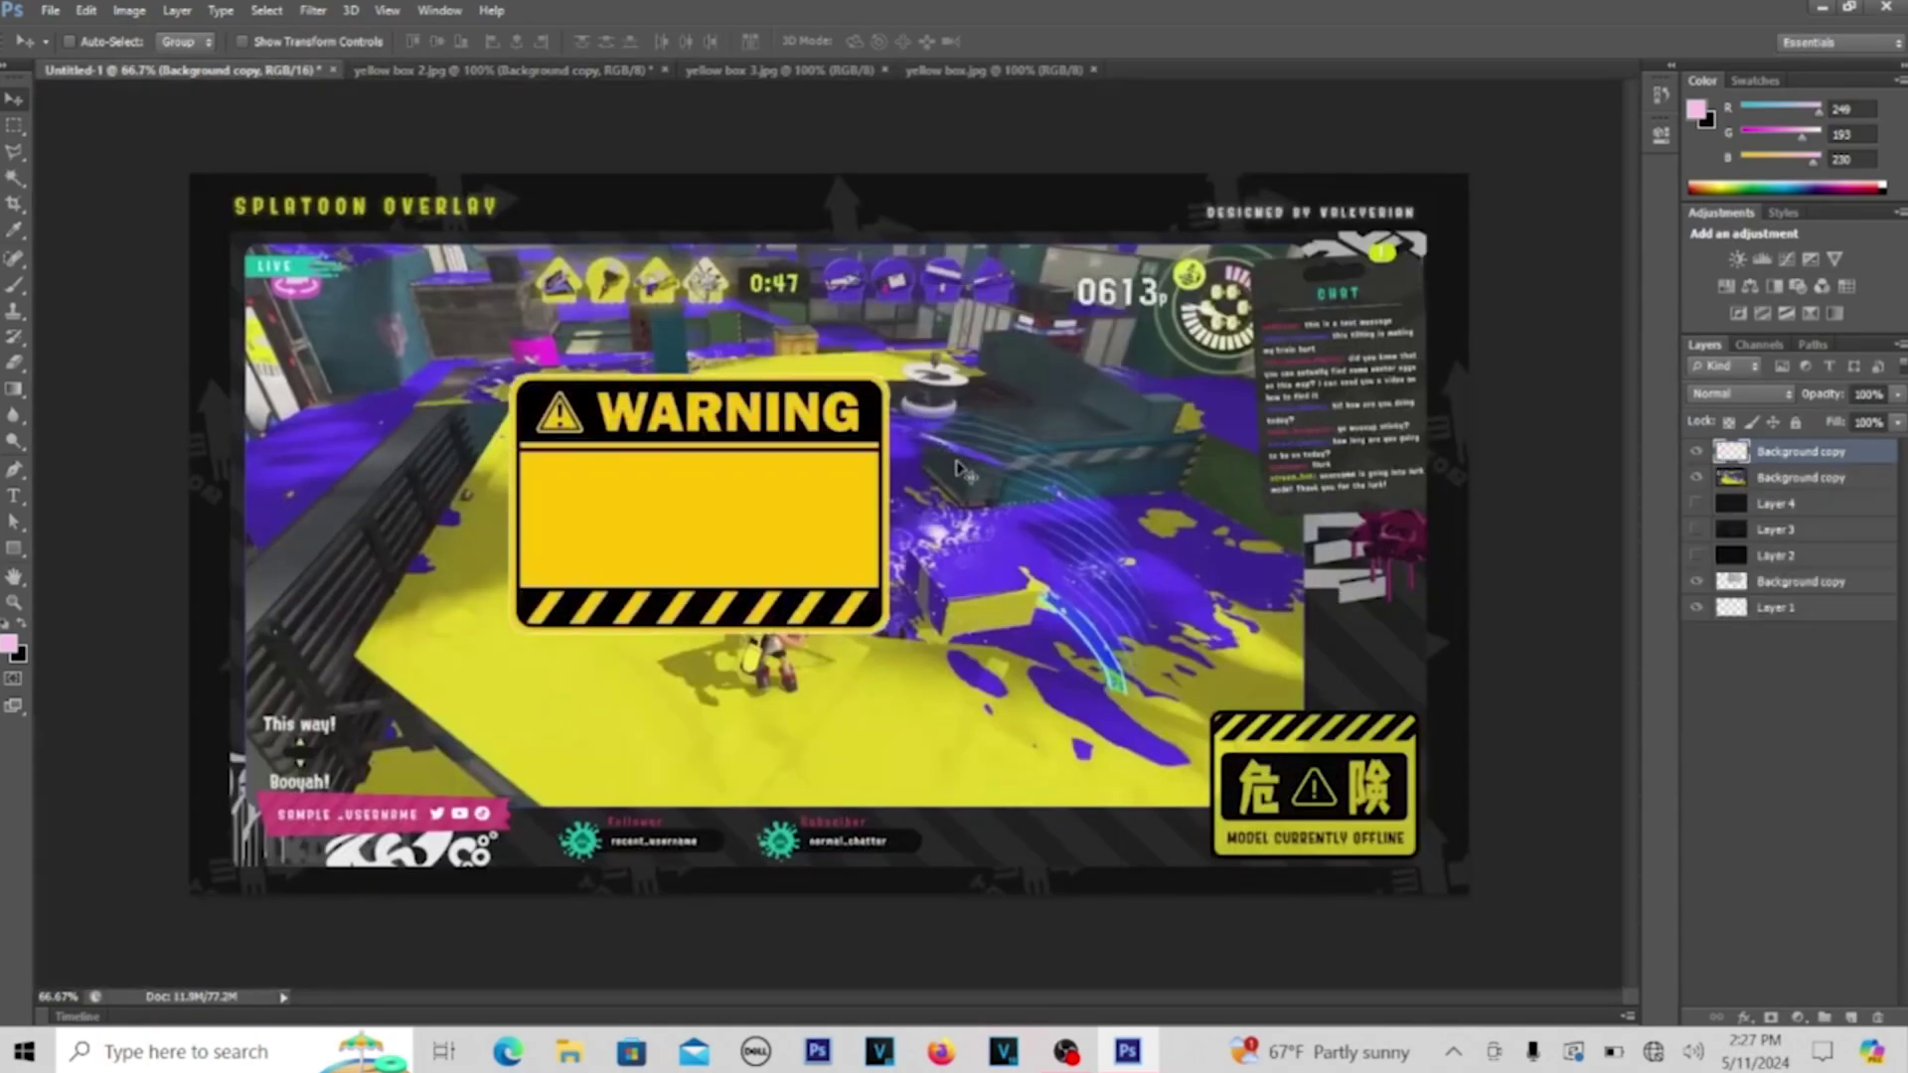
Bring yellow box 3 and the CAUTION box into the overlay as layers, closing their source files
{"action": "key", "text": "ctrl+w"}
{"action": "left_click_drag", "start_coordinate": [853, 557], "coordinate": [437, 129]}
{"action": "left_click_drag", "start_coordinate": [257, 64], "coordinate": [401, 76]}
{"action": "left_click", "coordinate": [914, 397]}
{"action": "key", "text": "ctrl+w"}
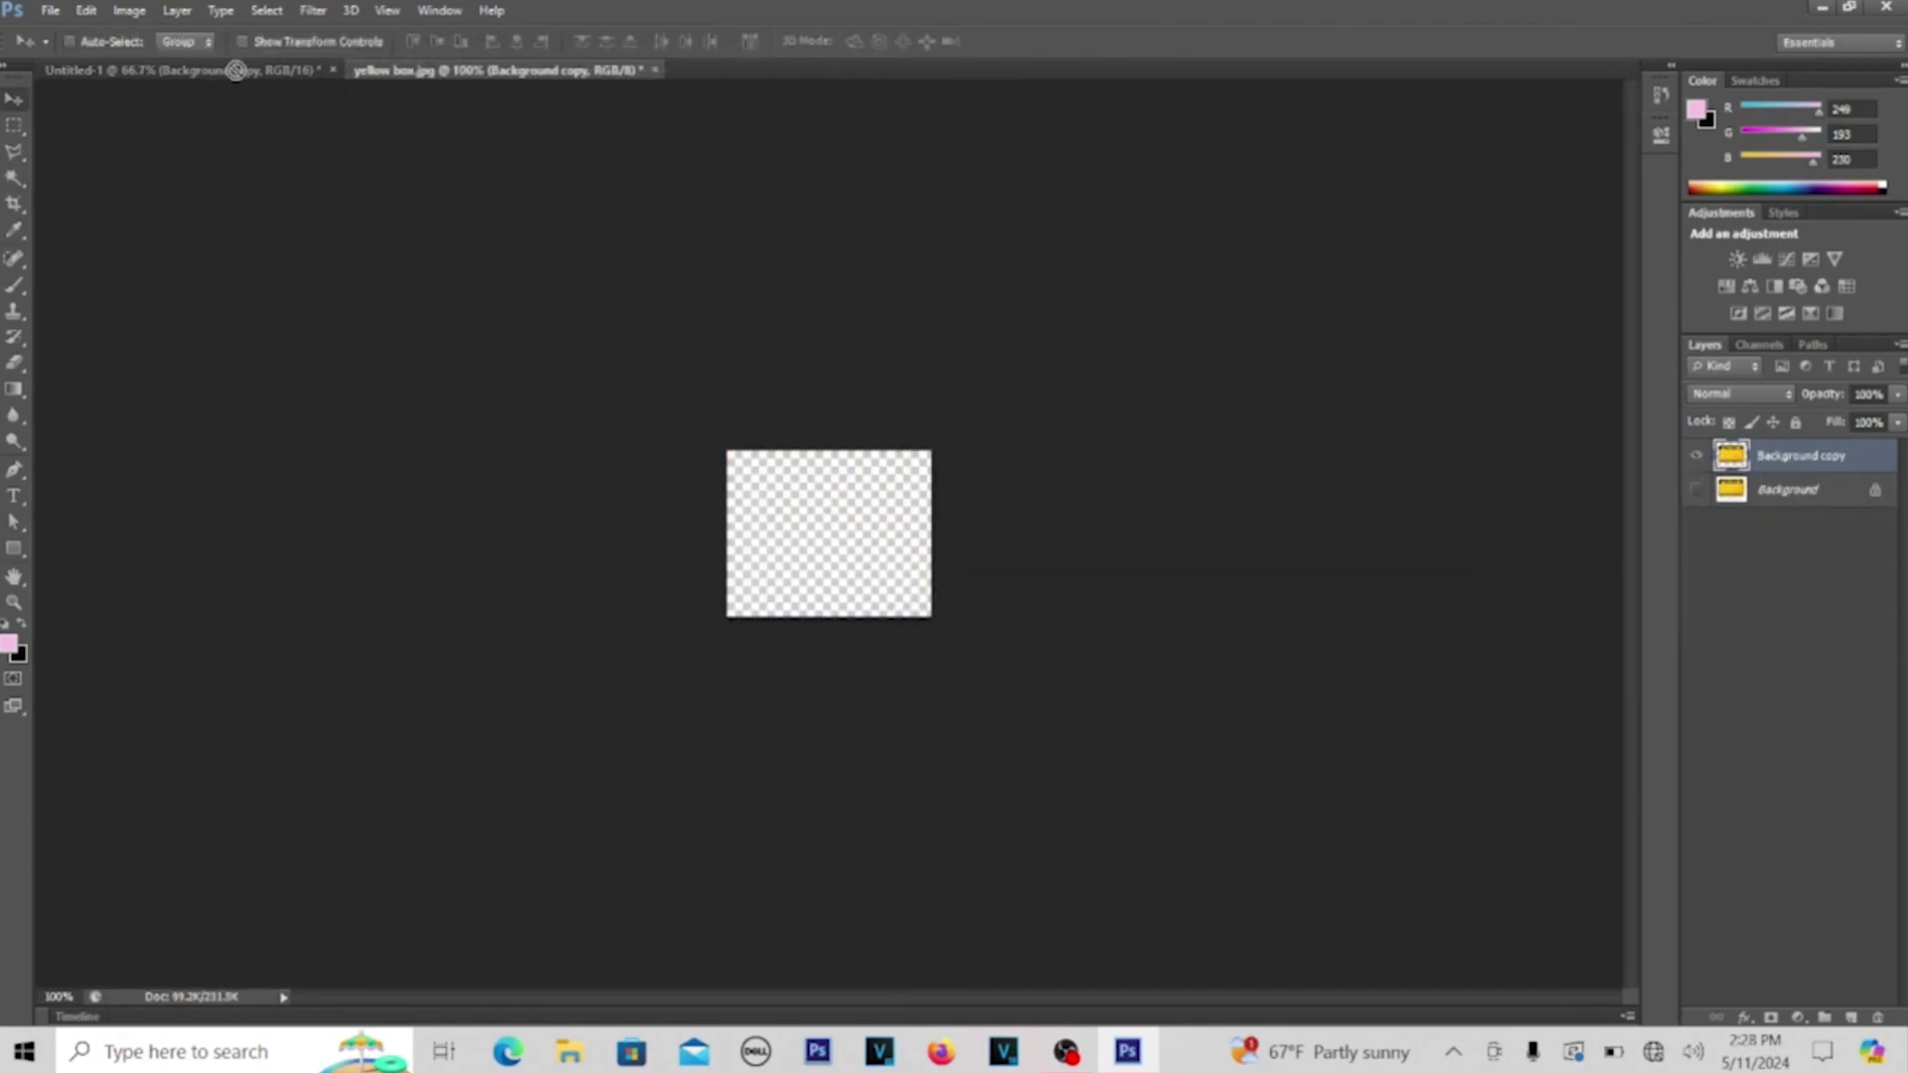
{"action": "left_click_drag", "start_coordinate": [236, 70], "coordinate": [907, 626]}
{"action": "left_click", "coordinate": [914, 398]}
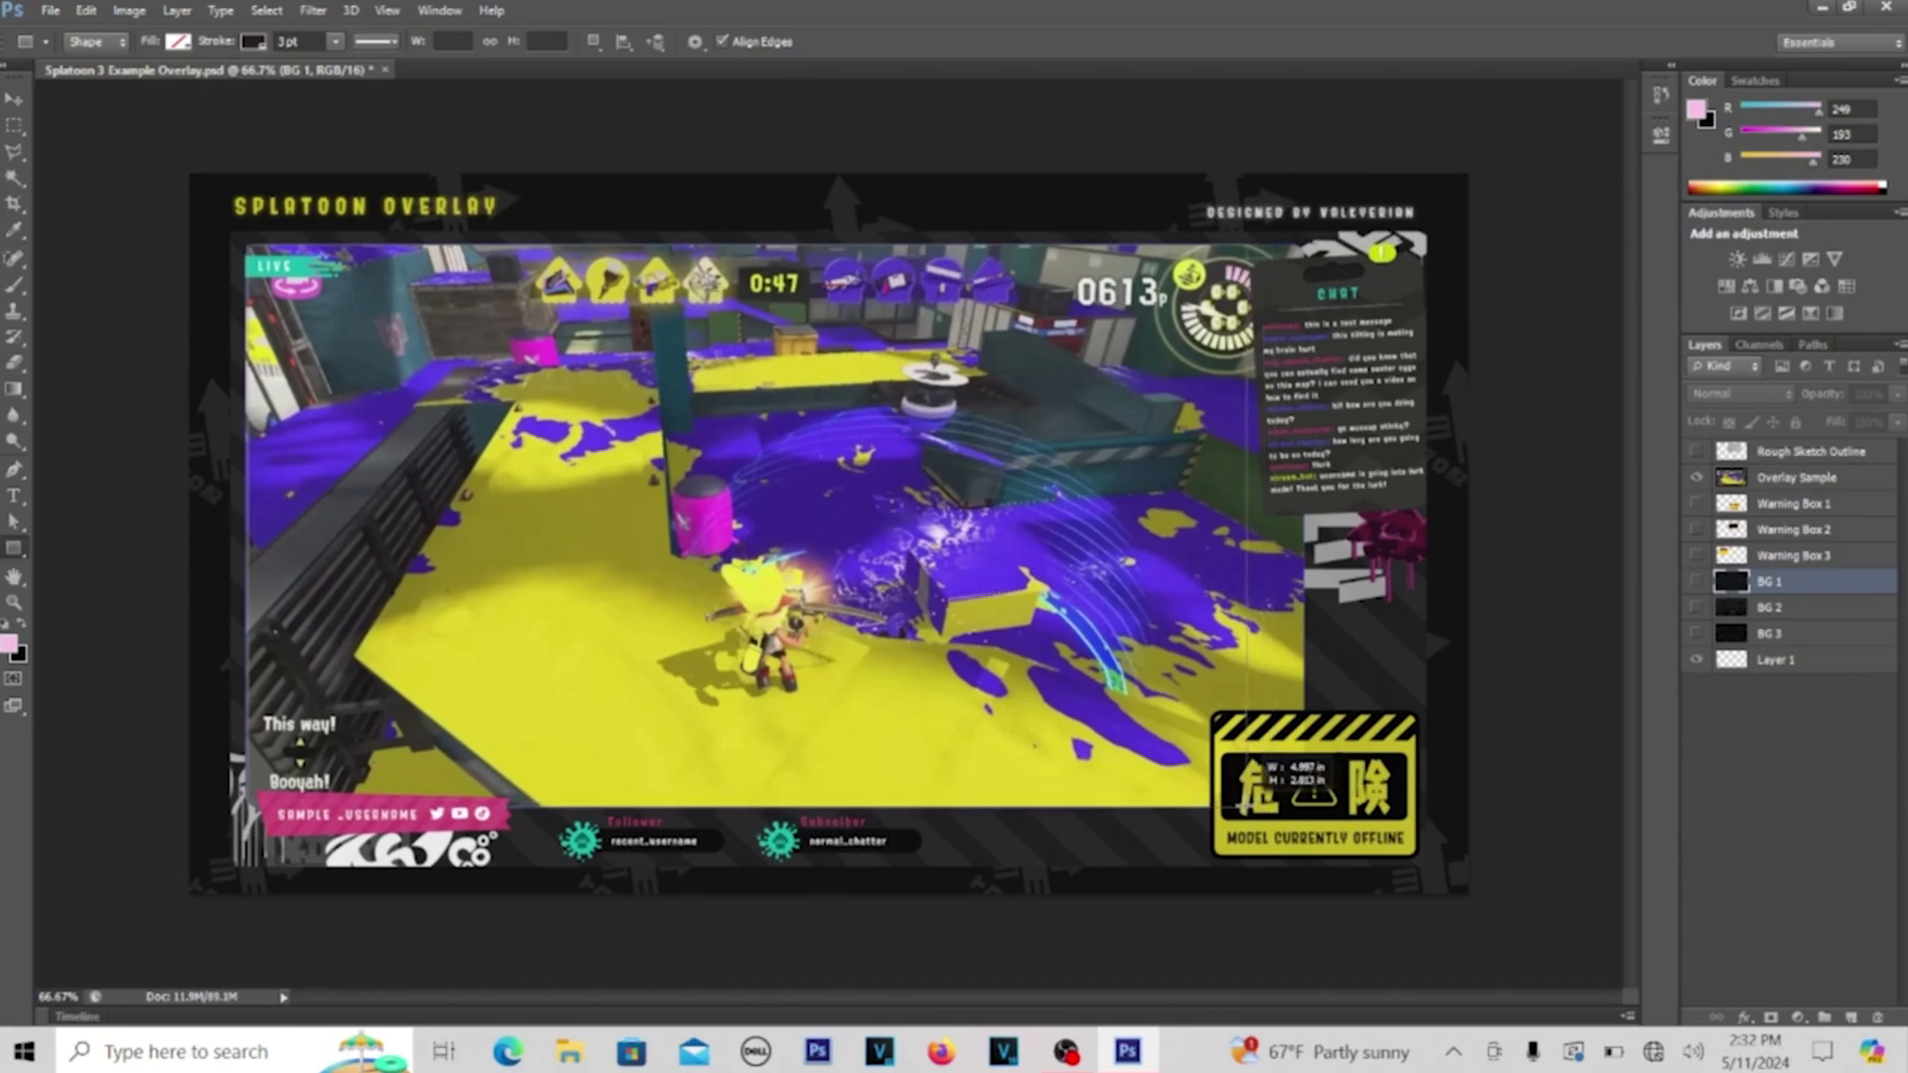
Draw a white rectangle above Overlay Sample and enlarge Overlay Sample to fill the canvas
{"action": "left_click_drag", "start_coordinate": [1239, 795], "coordinate": [1238, 807]}
{"action": "left_click", "coordinate": [180, 40]}
{"action": "left_click", "coordinate": [14, 99]}
{"action": "left_click_drag", "start_coordinate": [1779, 588], "coordinate": [1779, 482]}
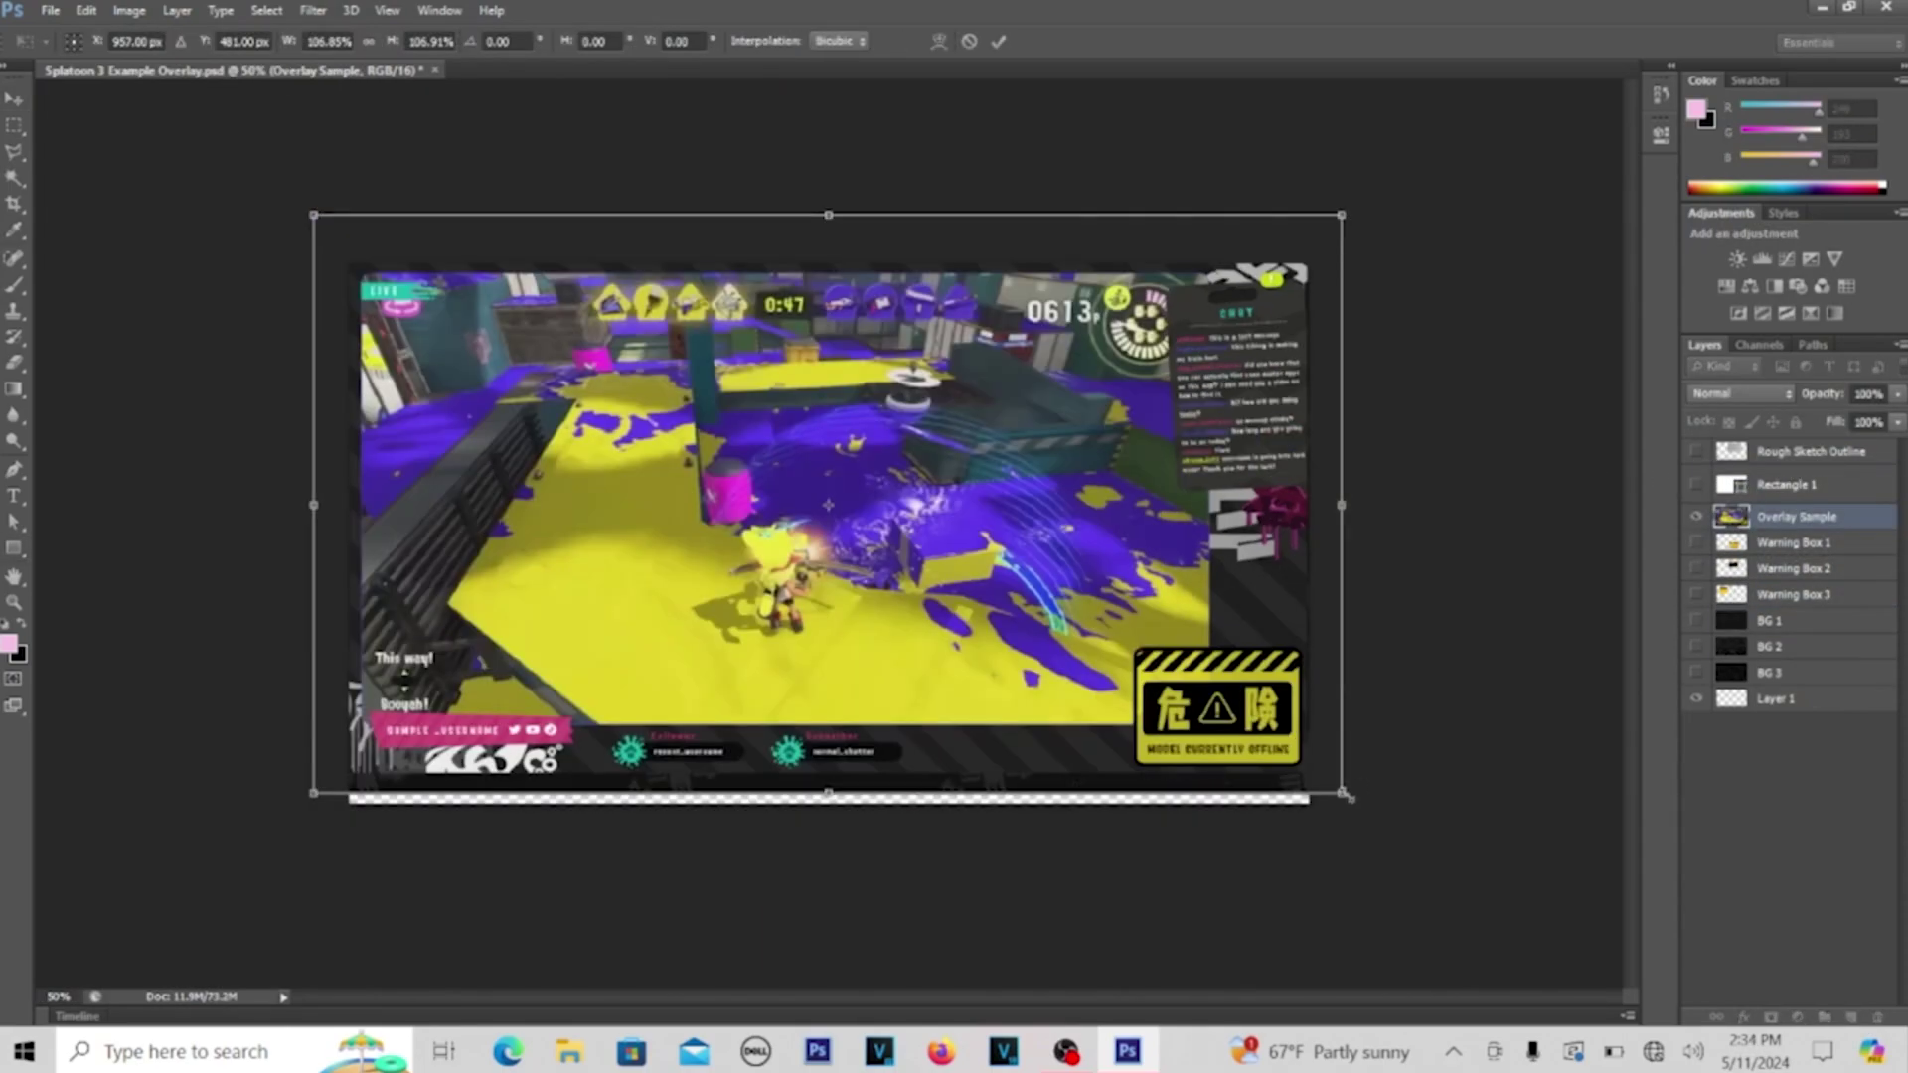
{"action": "left_click_drag", "start_coordinate": [1356, 795], "coordinate": [1352, 798]}
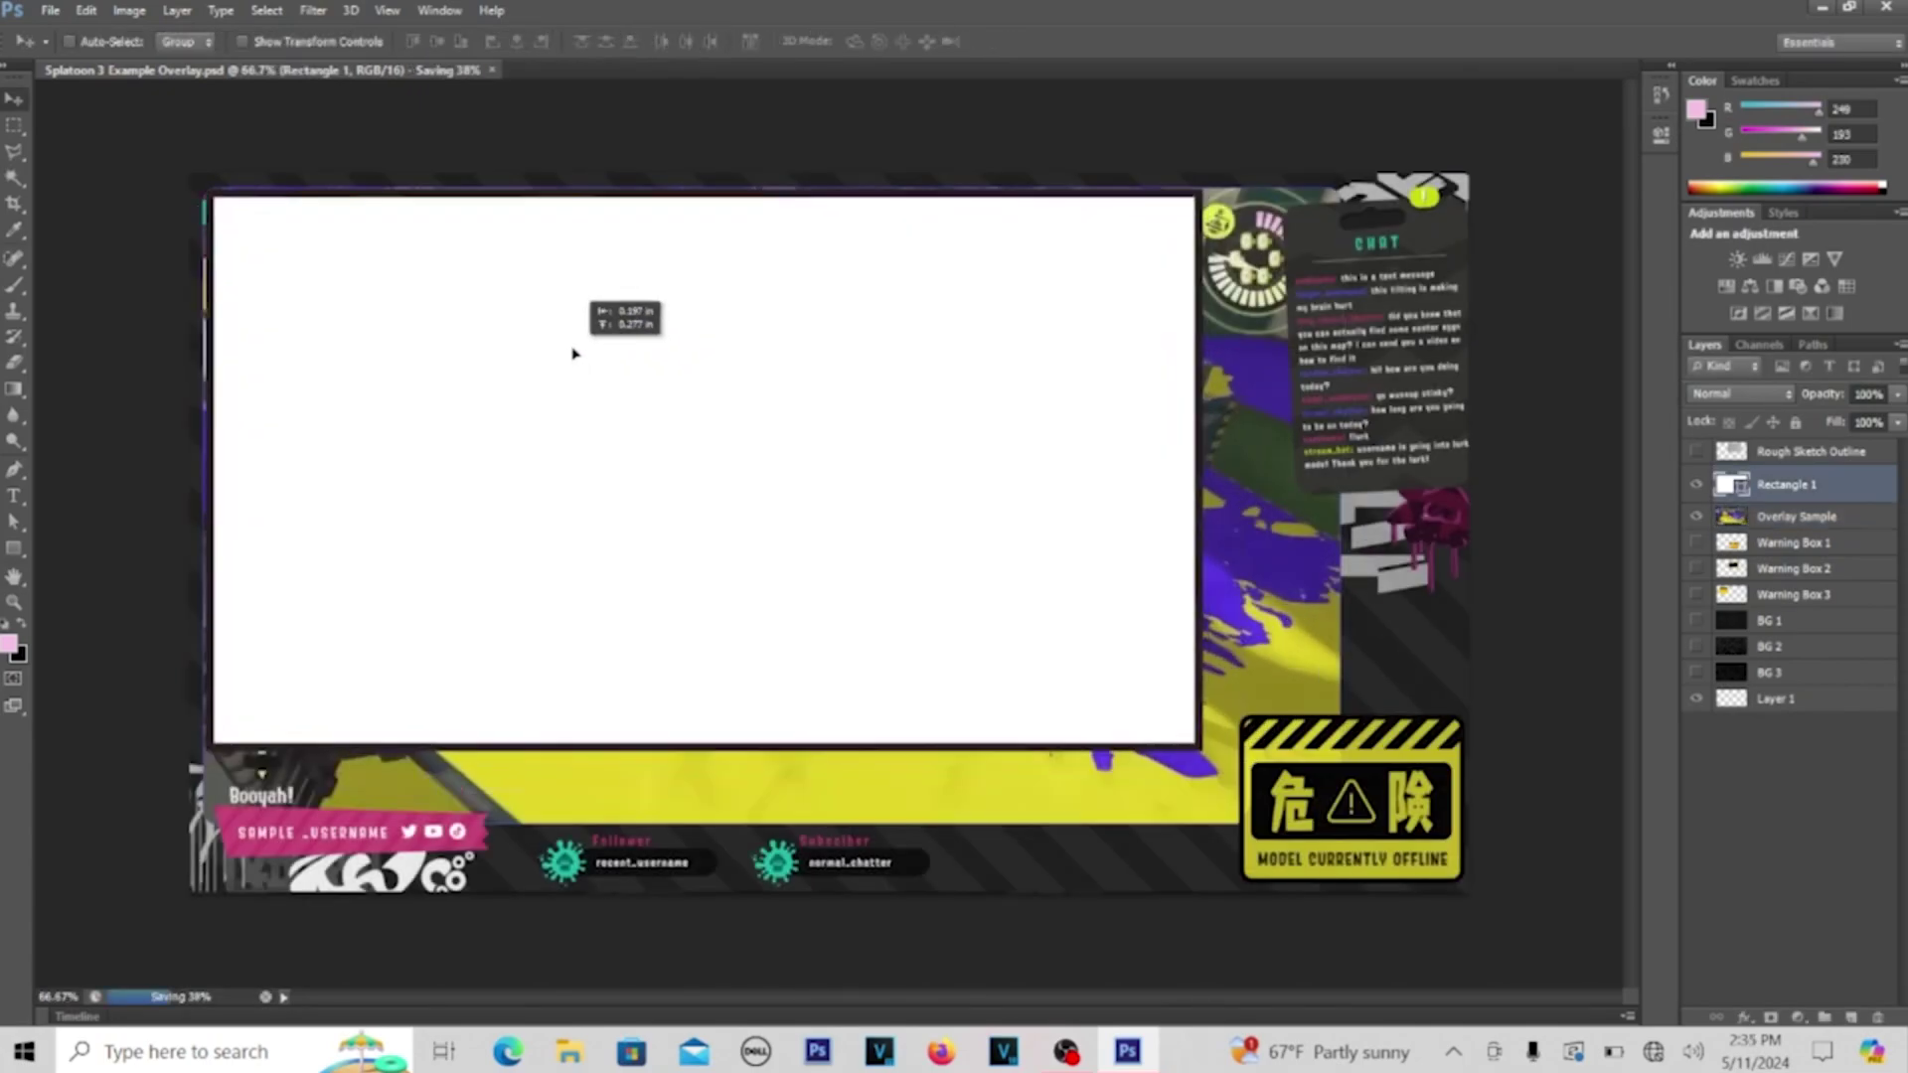
Reposition the white rectangle over the game-screen area, nudging it left and down
{"action": "left_click_drag", "start_coordinate": [574, 349], "coordinate": [714, 380]}
{"action": "key", "text": "Left"}
{"action": "key", "text": "Left"}
{"action": "key", "text": "Left"}
{"action": "key", "text": "Left"}
{"action": "key", "text": "Down"}
{"action": "key", "text": "Down"}
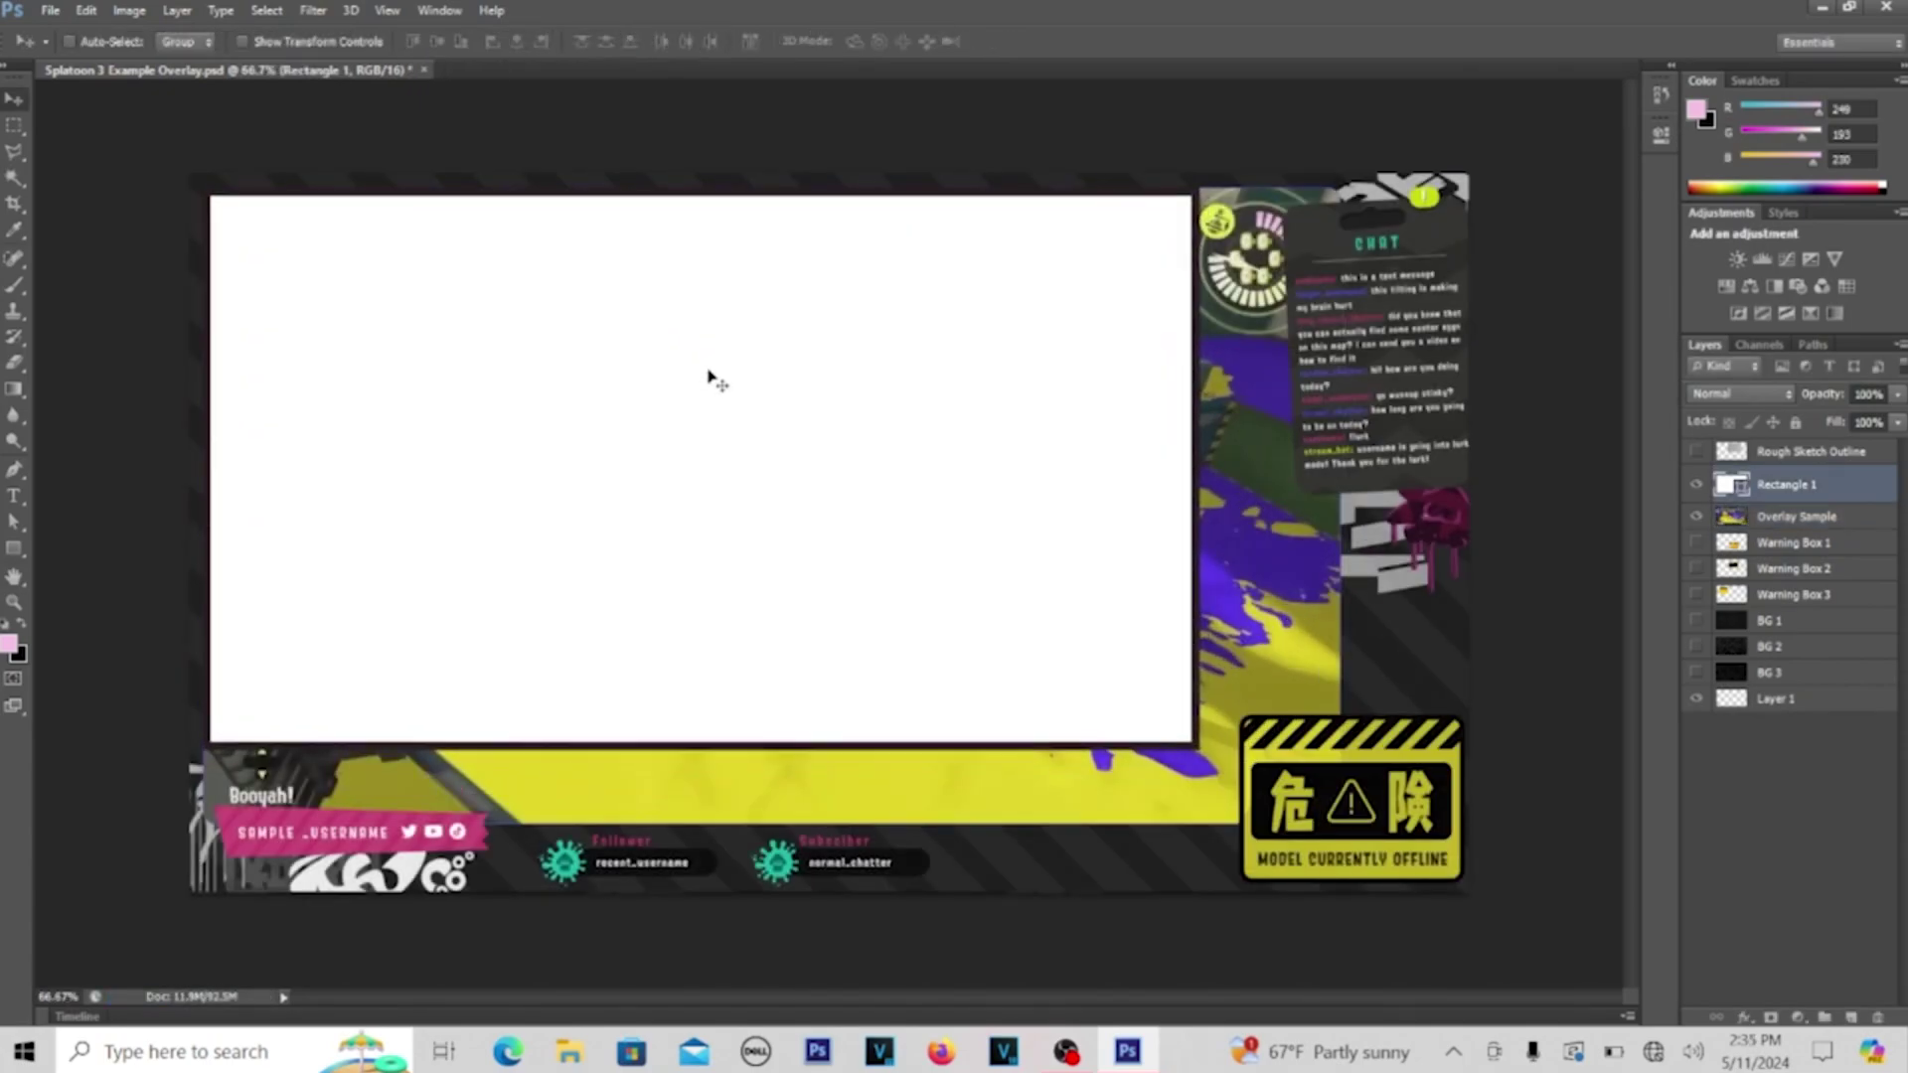
{"action": "key", "text": "ctrl+t"}
{"action": "left_click_drag", "start_coordinate": [1192, 743], "coordinate": [1329, 824]}
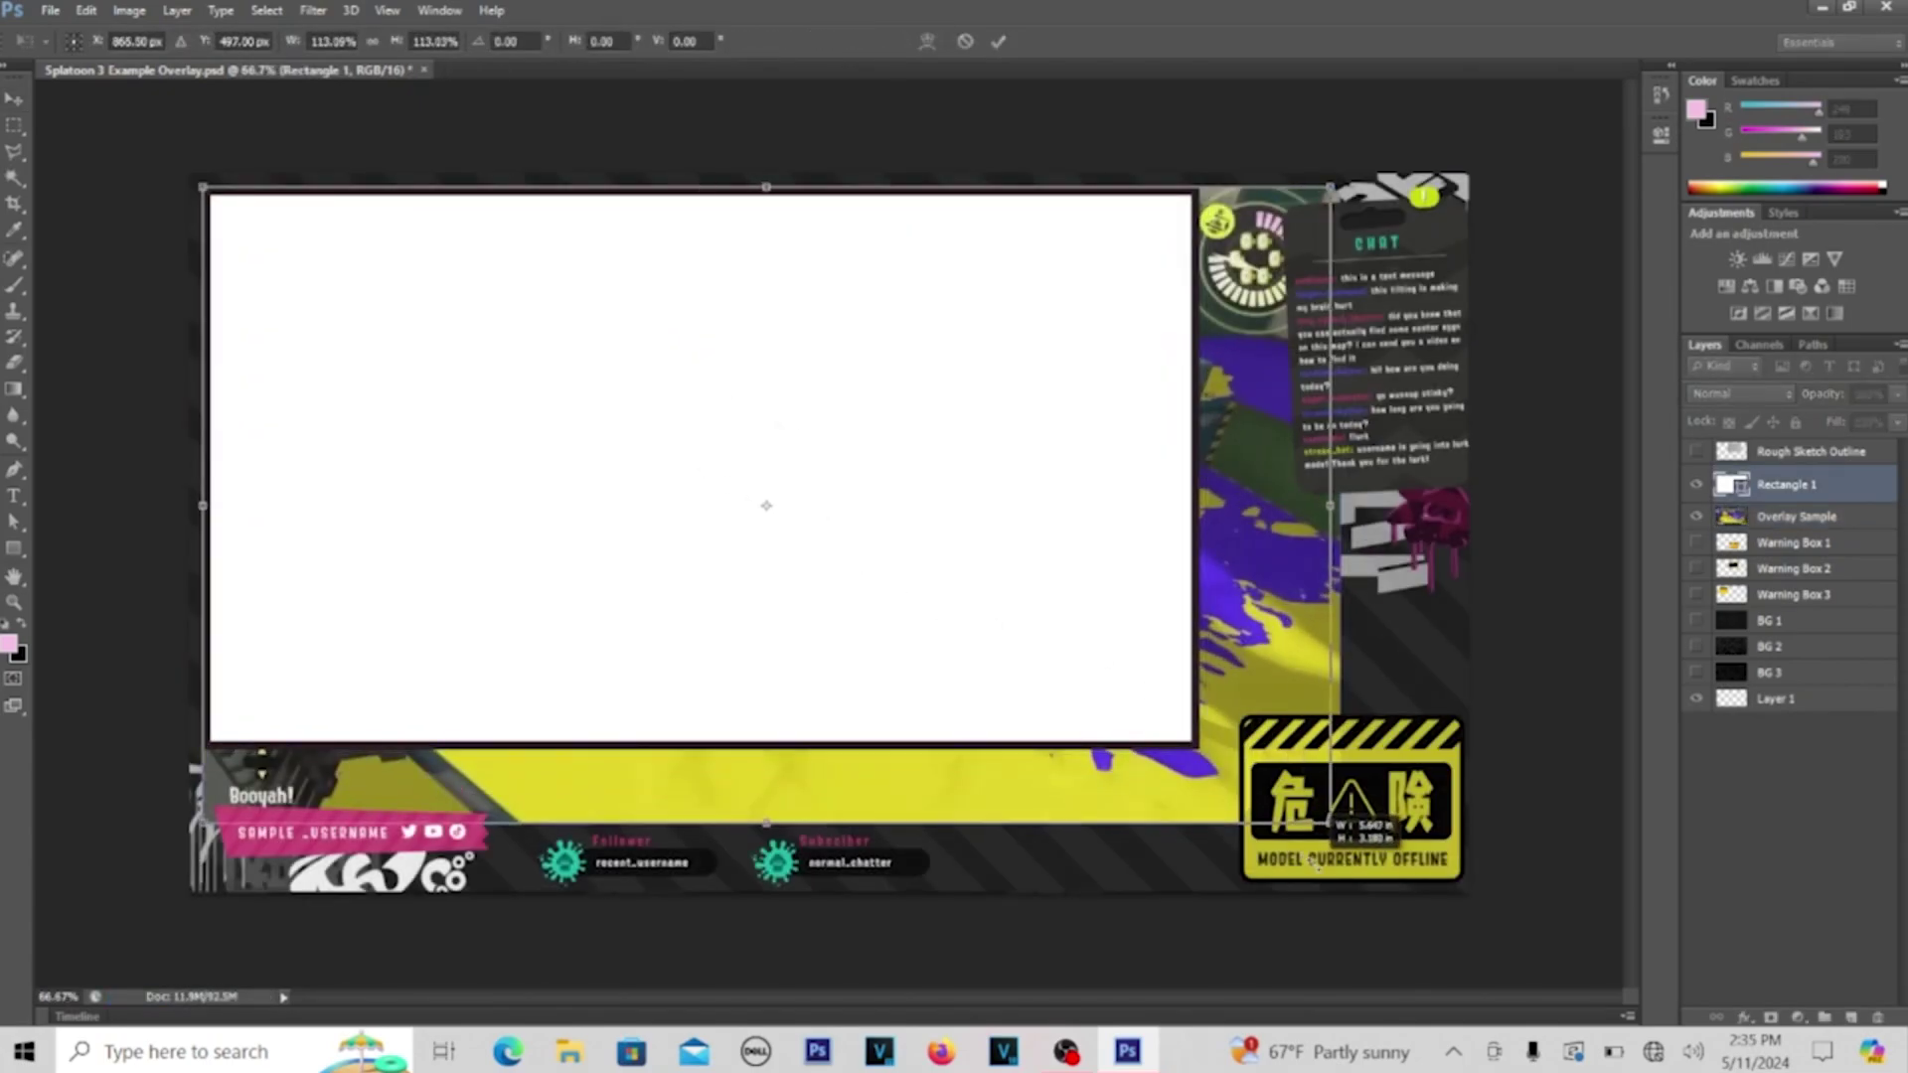
{"action": "key", "text": "Escape"}
Draw white rectangles over the chat area and the username banner
{"action": "key", "text": "u"}
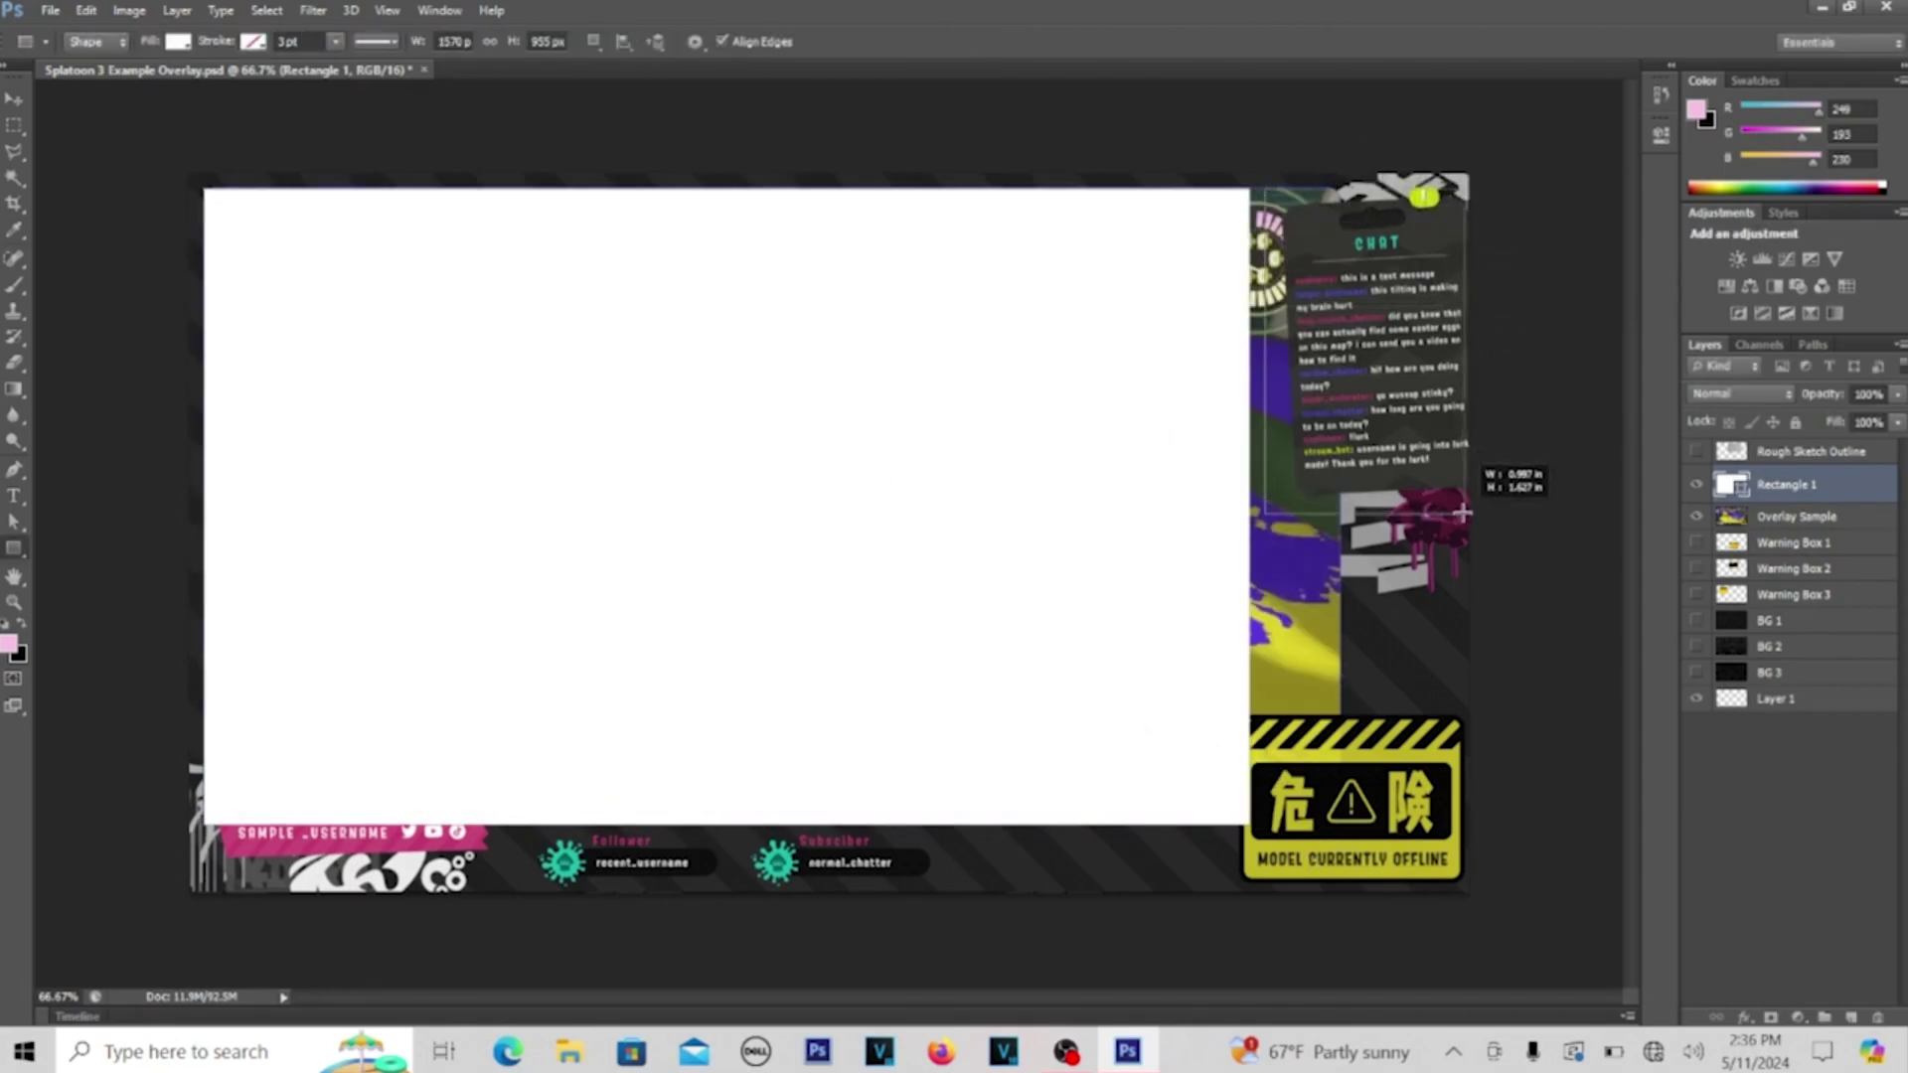
{"action": "left_click_drag", "start_coordinate": [1462, 513], "coordinate": [1462, 513]}
{"action": "key", "text": "ctrl+plus"}
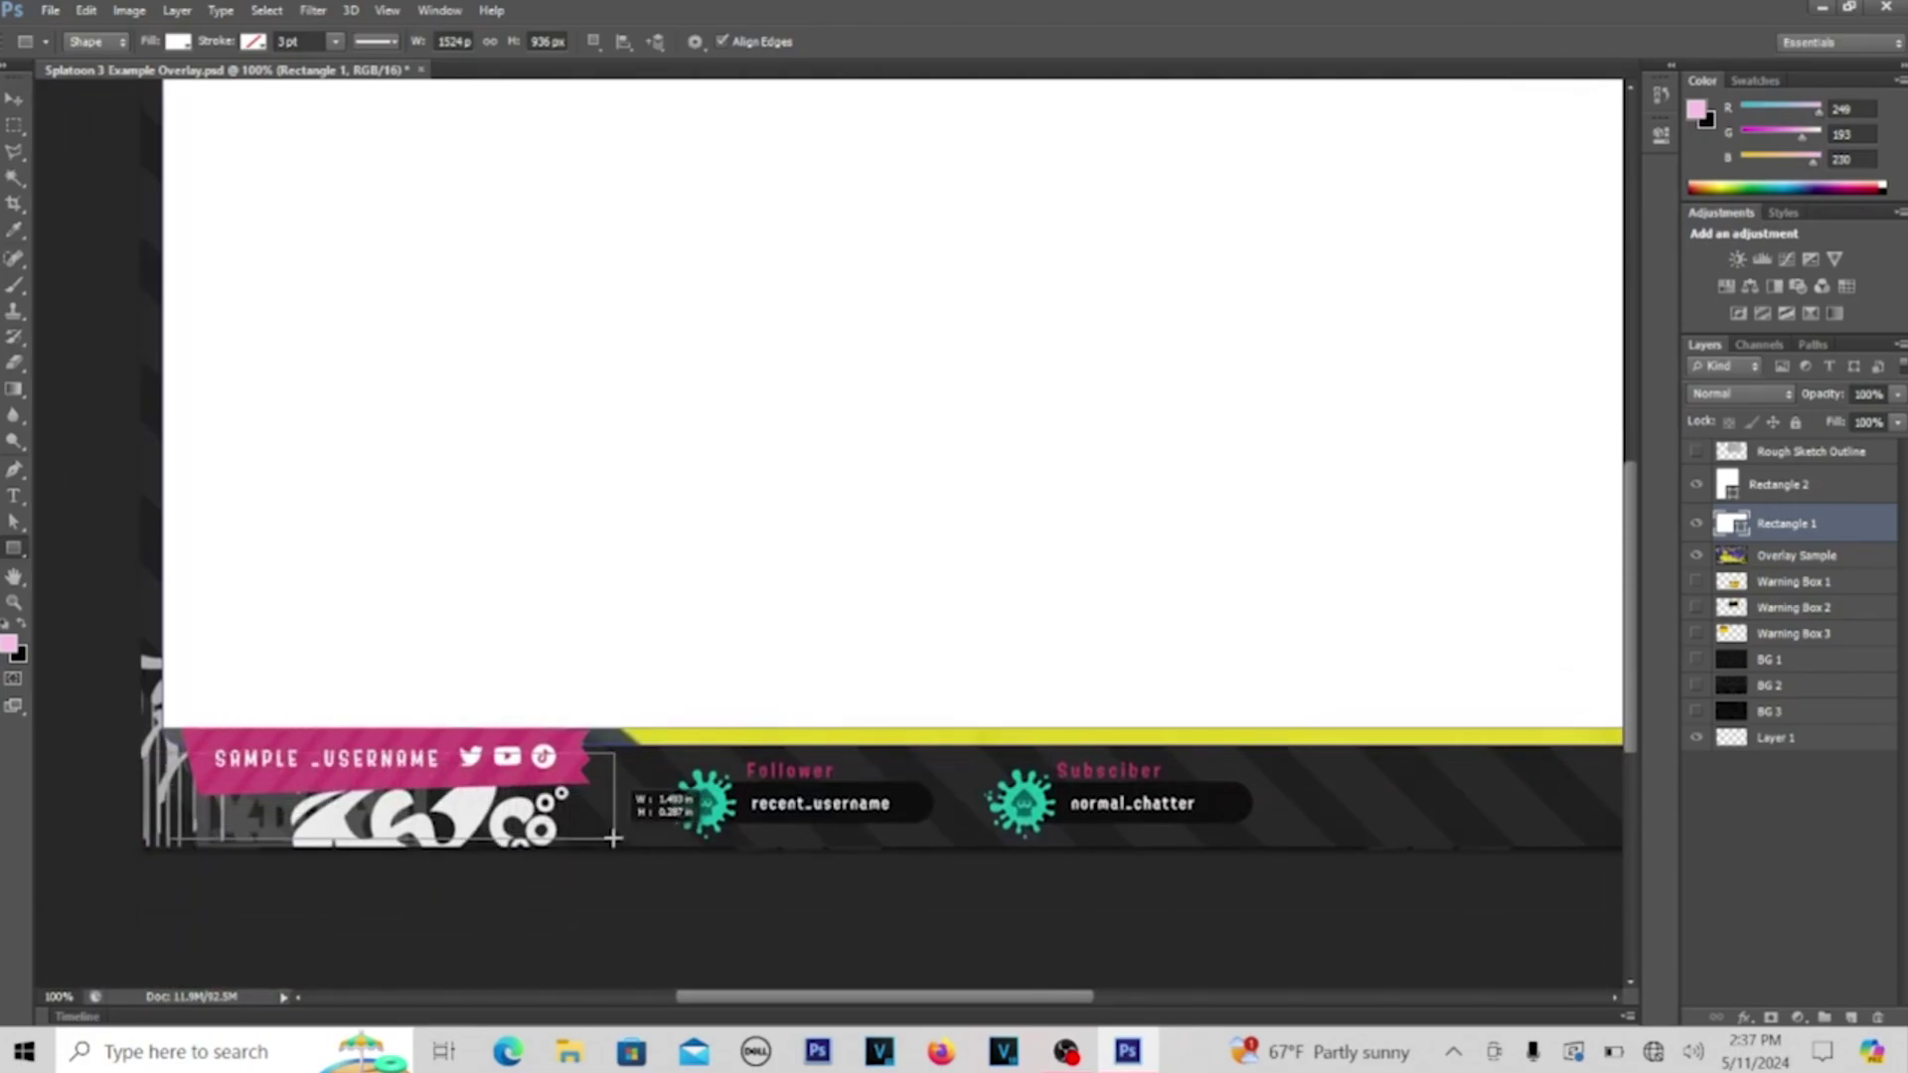
{"action": "left_click_drag", "start_coordinate": [612, 840], "coordinate": [612, 840]}
Make two copies of Rectangle 3 and spread them along the bottom strip over the follower and subscriber widgets
{"action": "key", "text": "ctrl+minus"}
{"action": "key", "text": "v"}
{"action": "right_click", "coordinate": [1783, 534]}
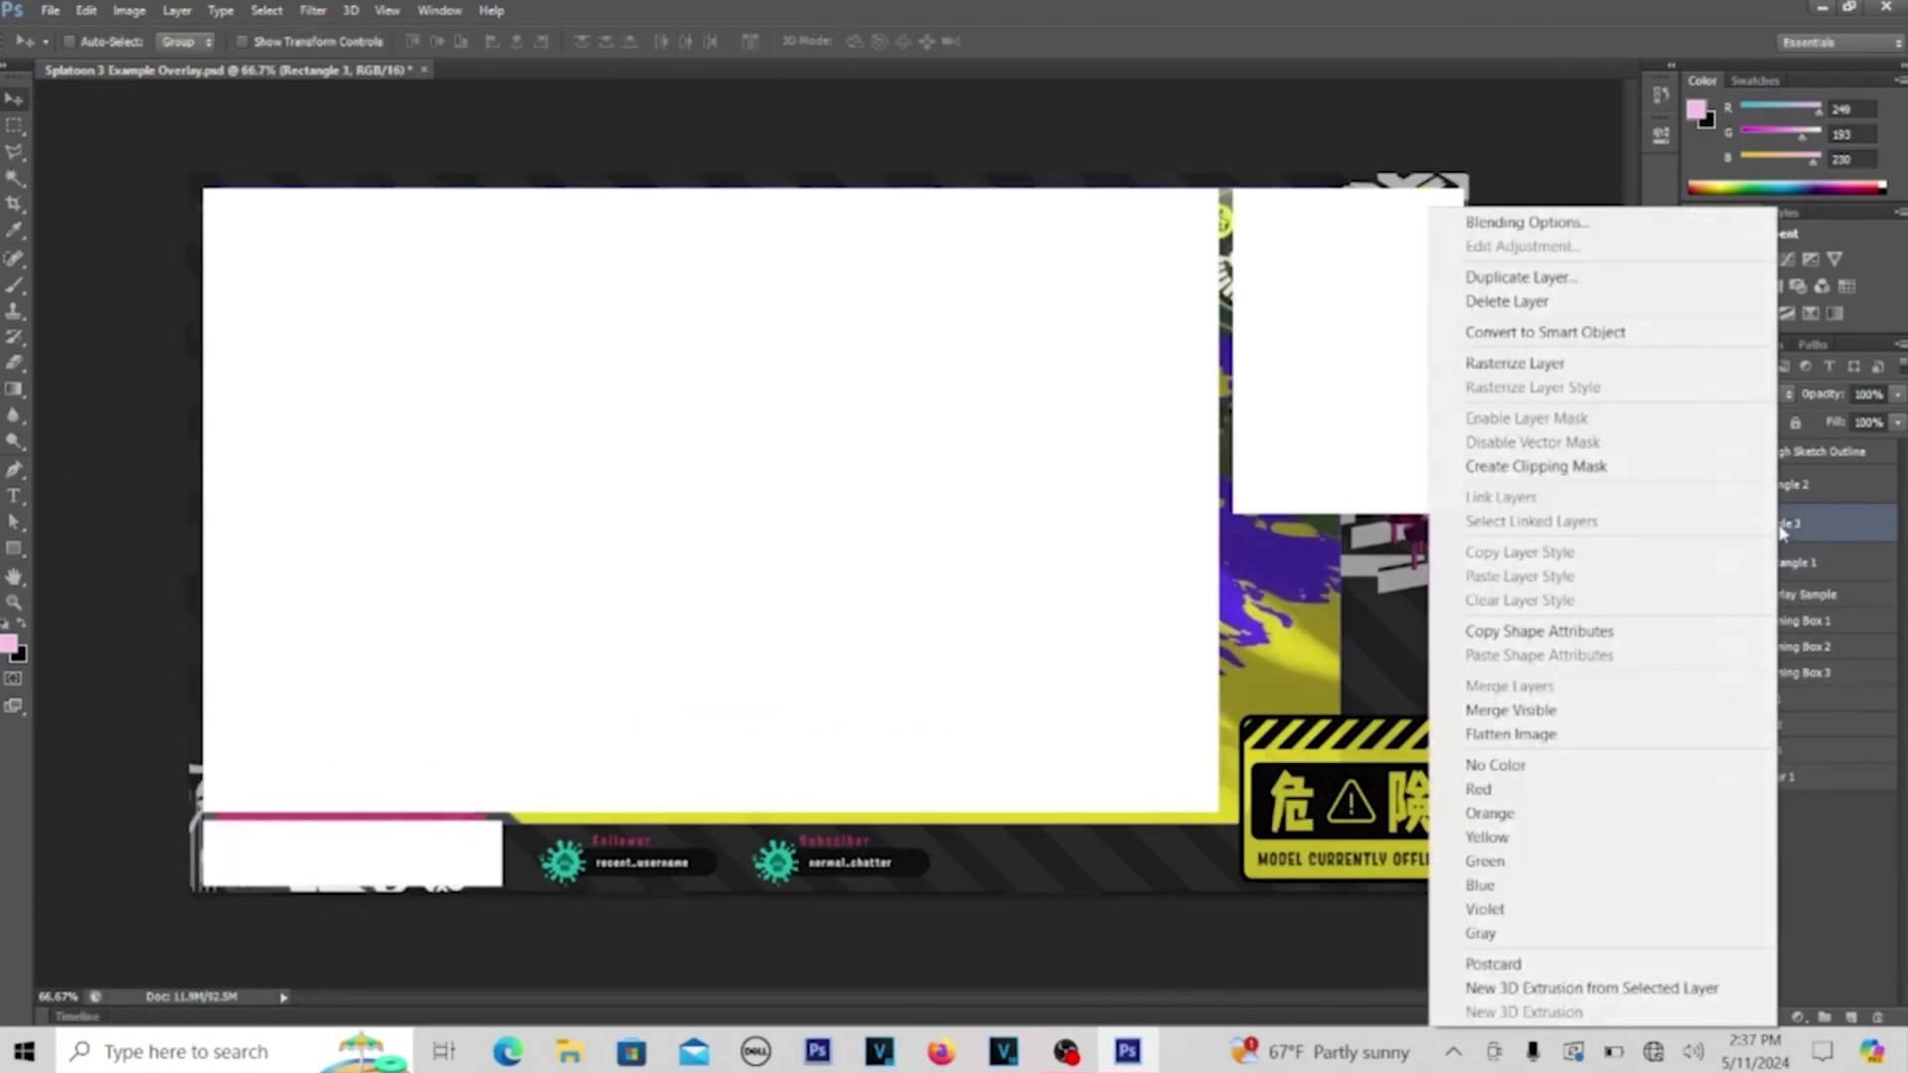
{"action": "left_click", "coordinate": [1498, 274]}
{"action": "left_click", "coordinate": [1129, 325]}
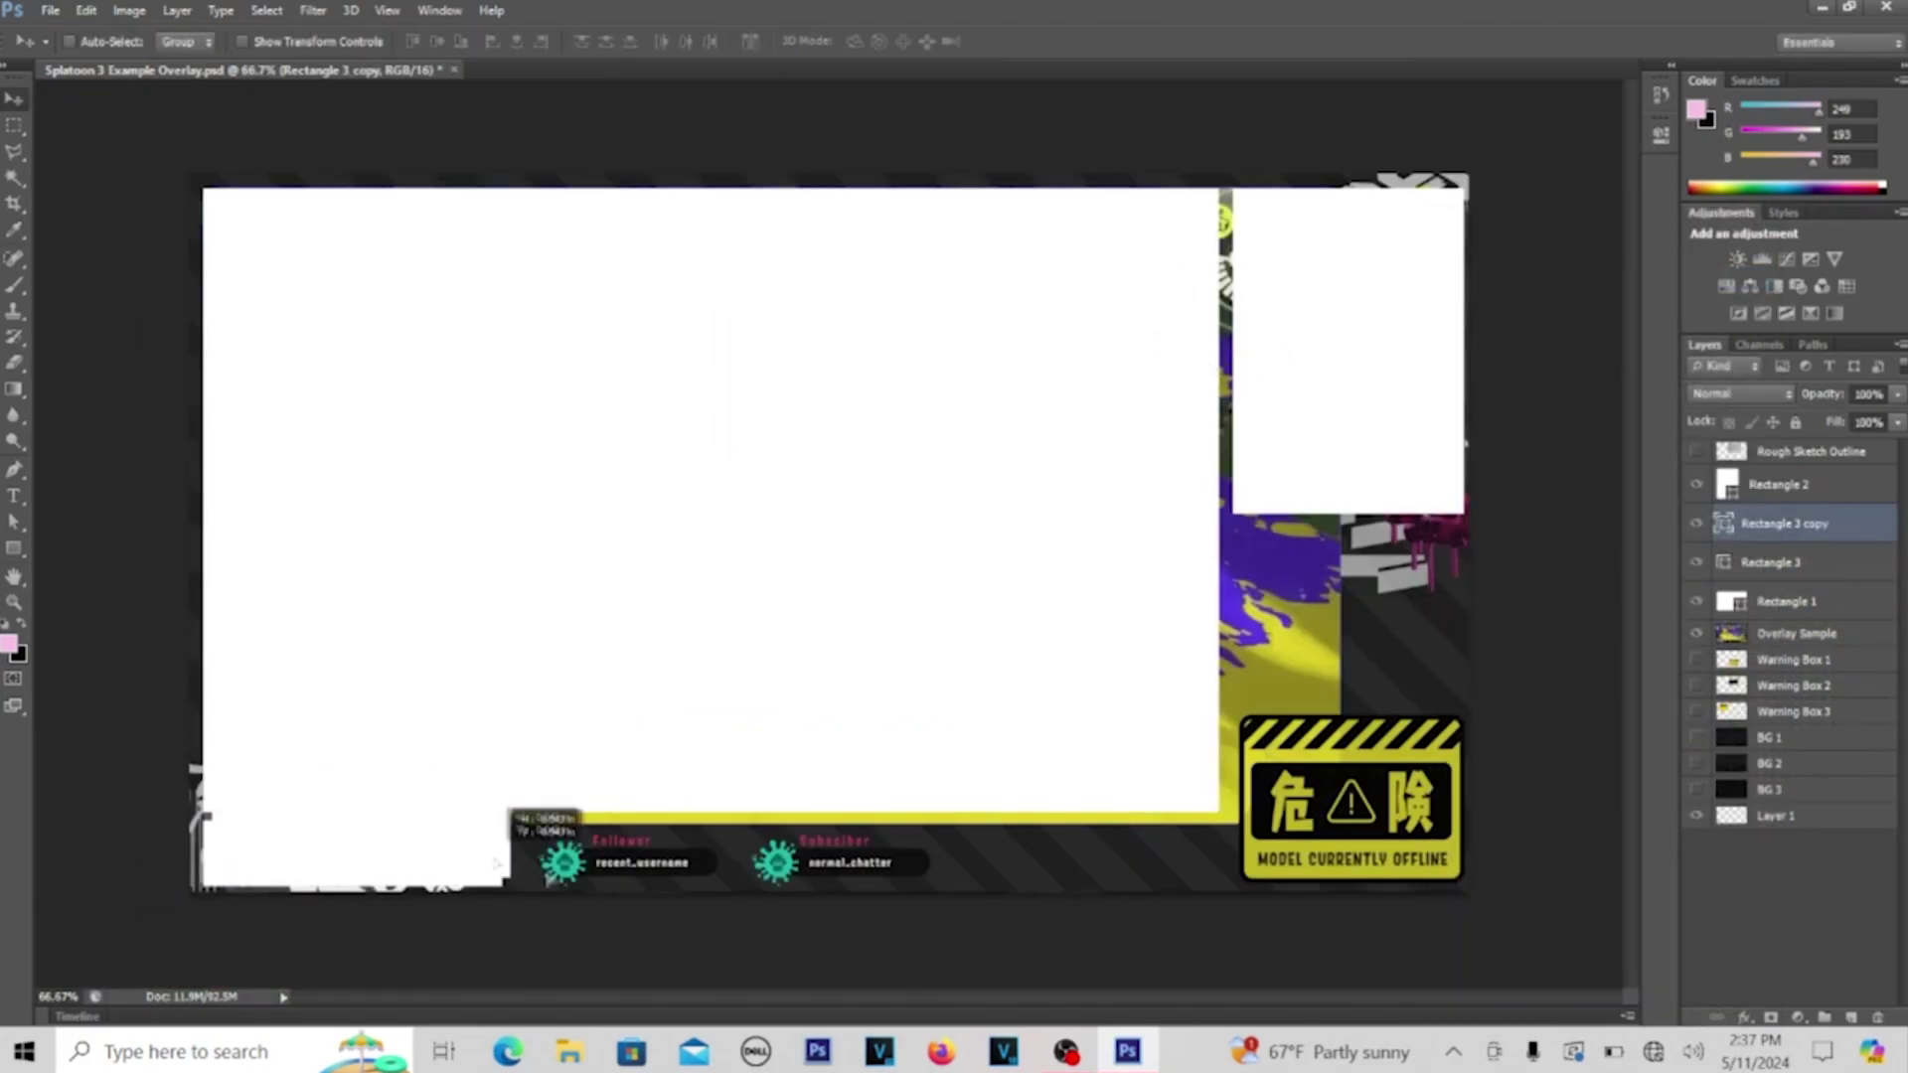
{"action": "left_click_drag", "start_coordinate": [718, 870], "coordinate": [1162, 863]}
{"action": "right_click", "coordinate": [1801, 563]}
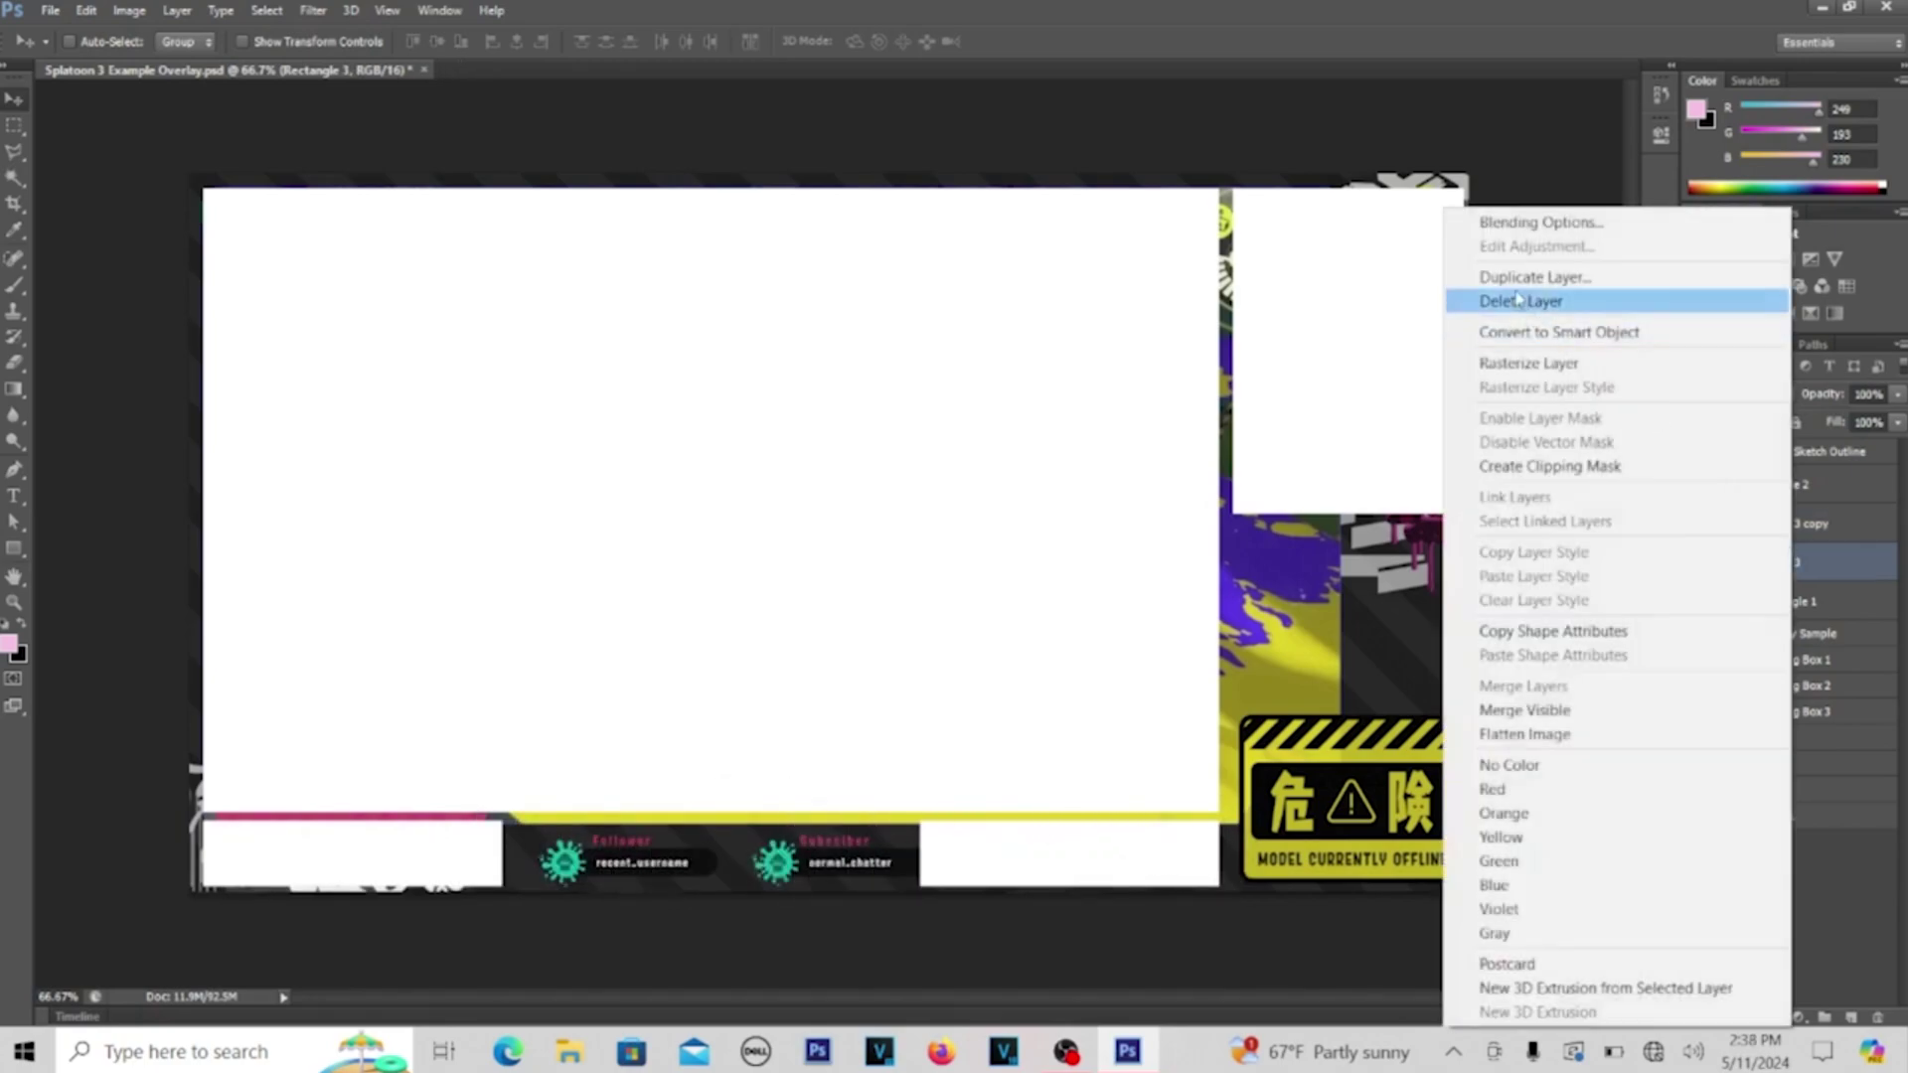
{"action": "left_click", "coordinate": [1551, 286]}
{"action": "left_click", "coordinate": [1127, 328]}
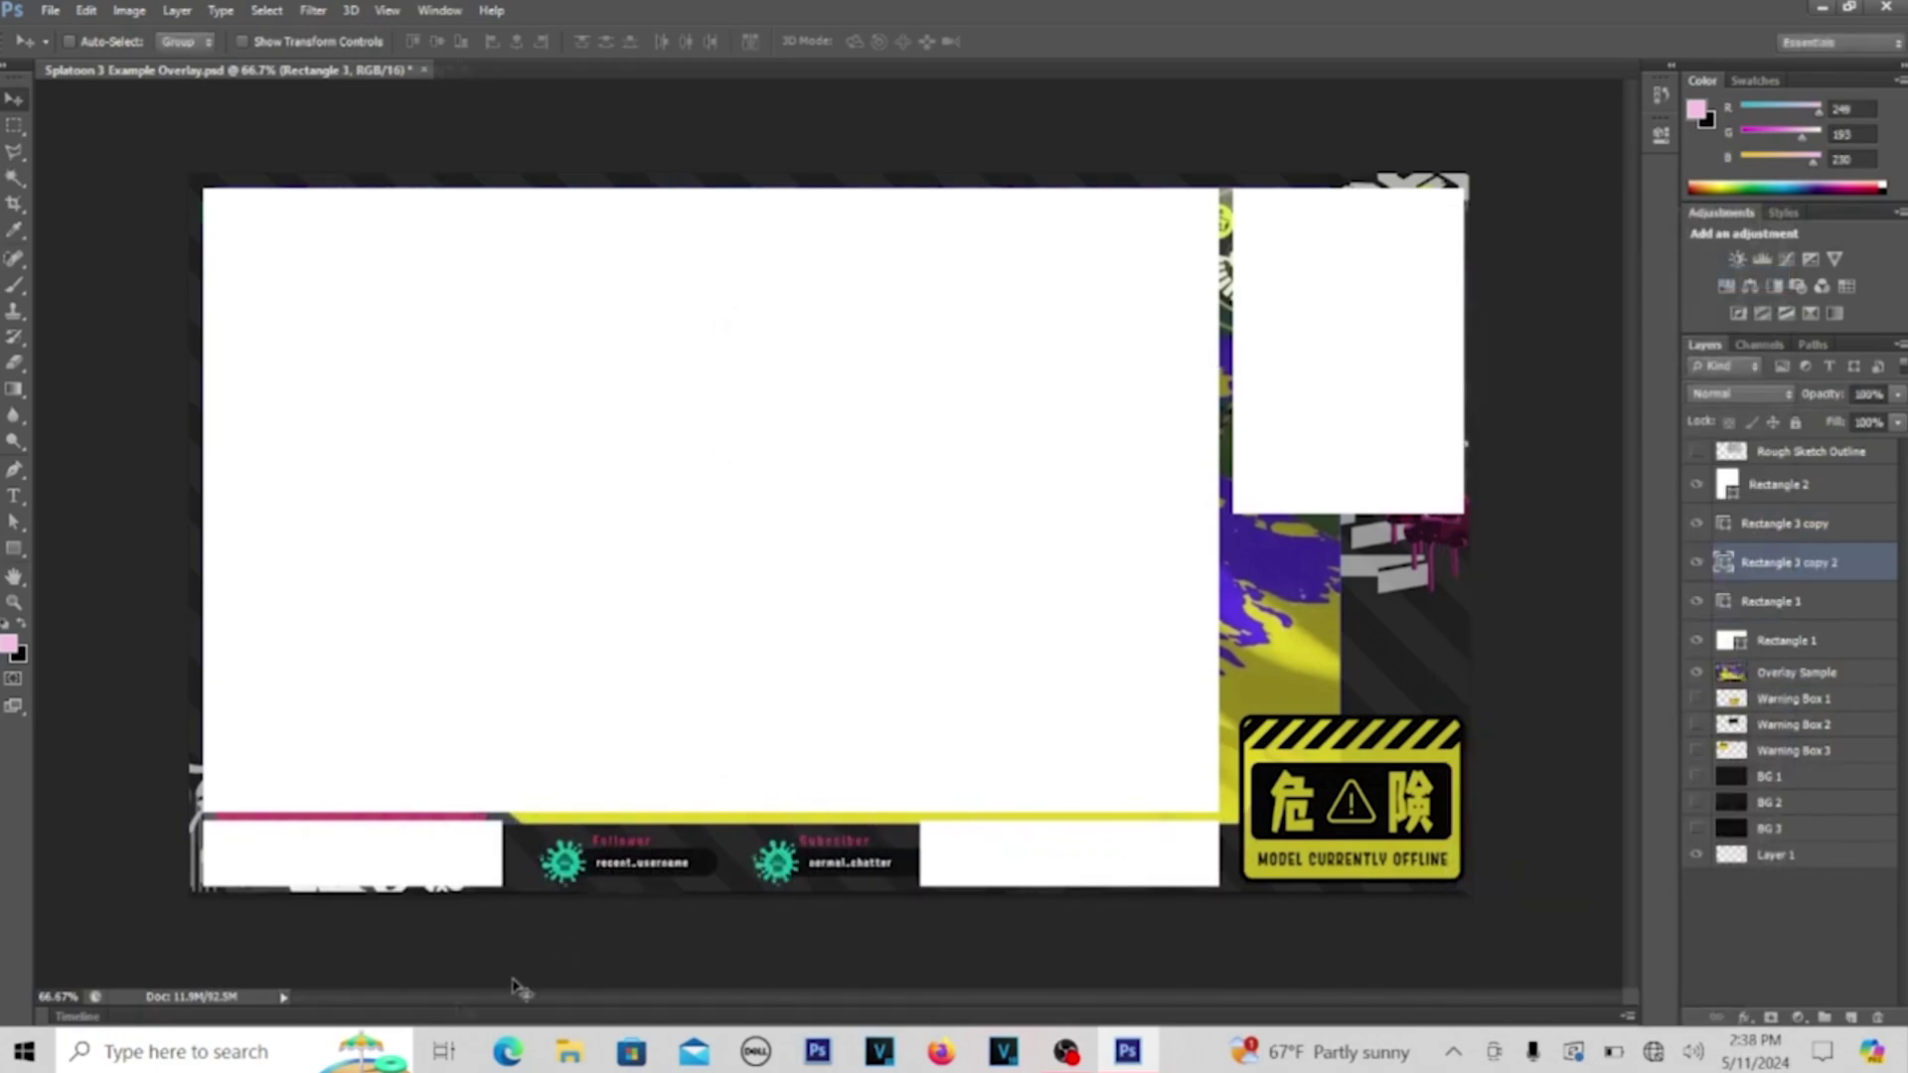
{"action": "left_click_drag", "start_coordinate": [516, 892], "coordinate": [723, 894]}
Duplicate Rectangle 2 and move the copy down the right column
{"action": "left_click", "coordinate": [1780, 484]}
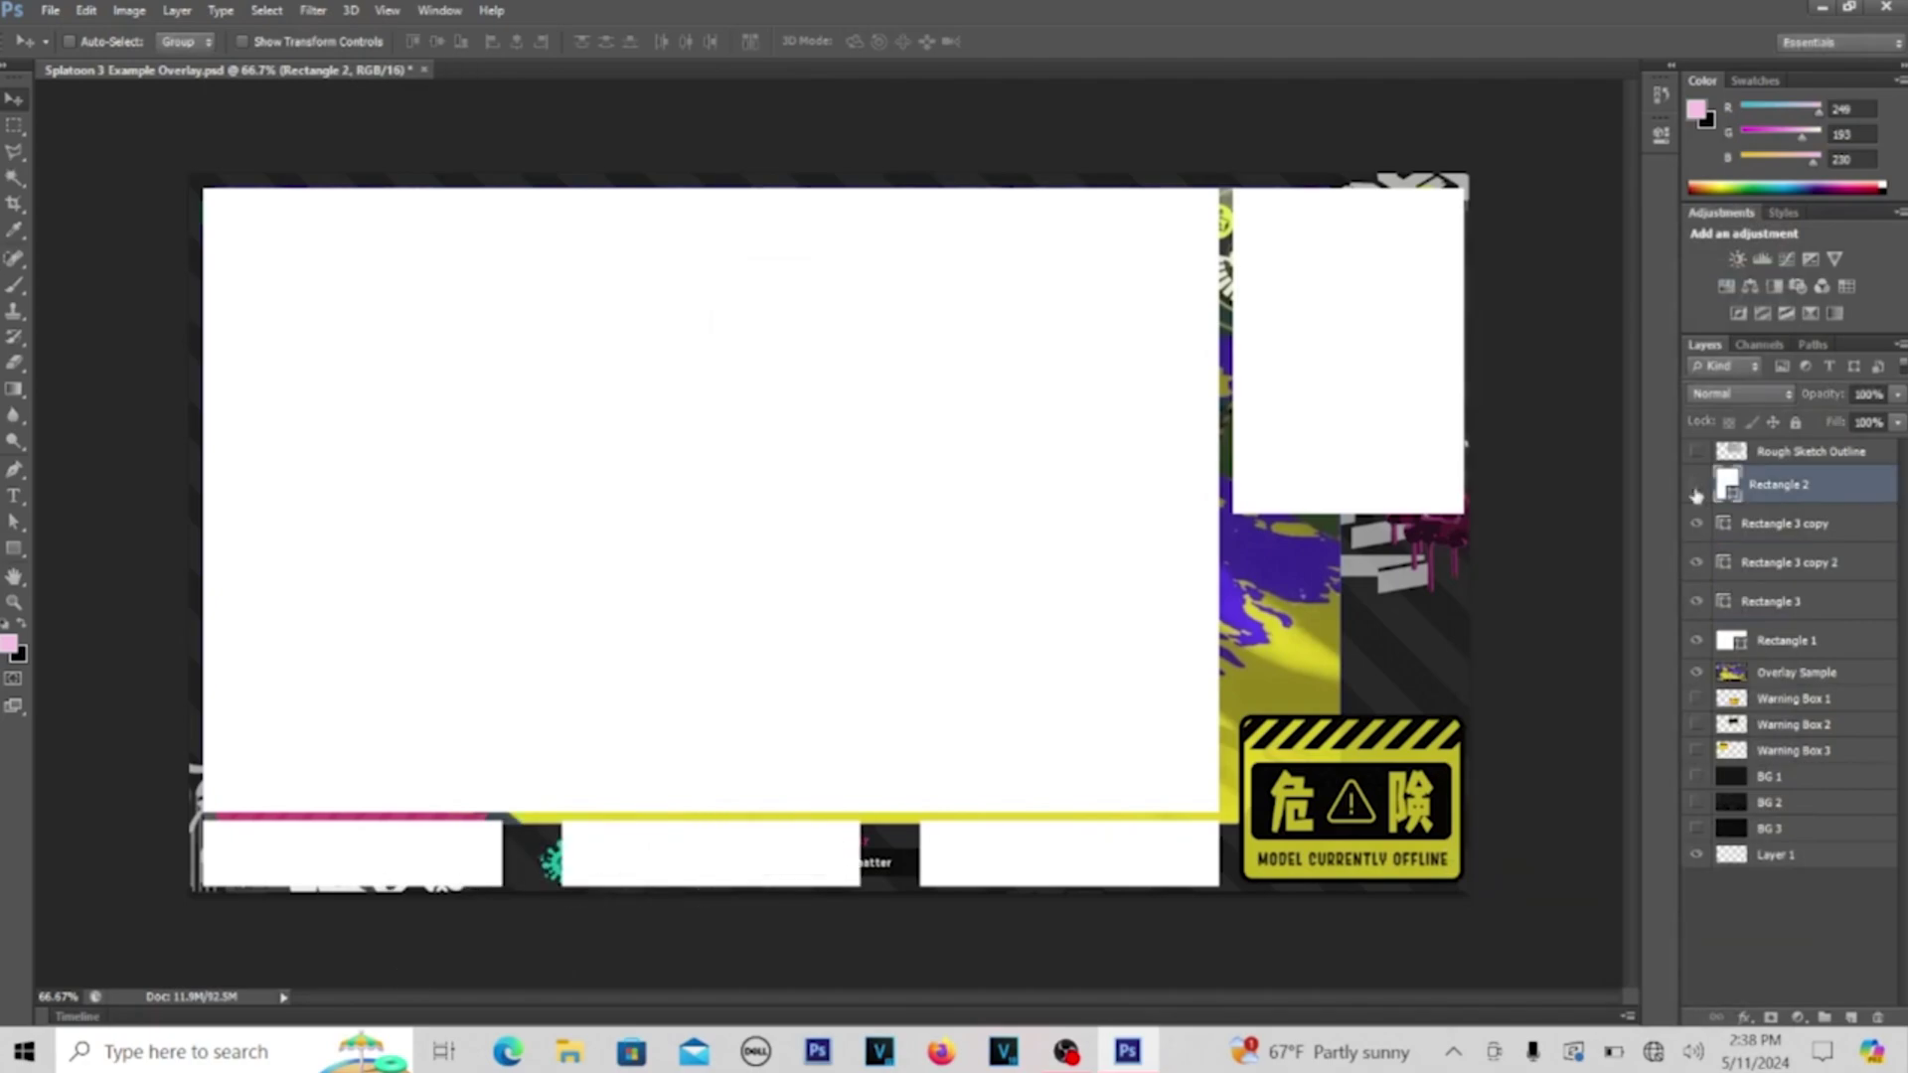
{"action": "left_click", "coordinate": [1697, 484]}
{"action": "left_click", "coordinate": [1697, 484]}
{"action": "right_click", "coordinate": [1776, 494]}
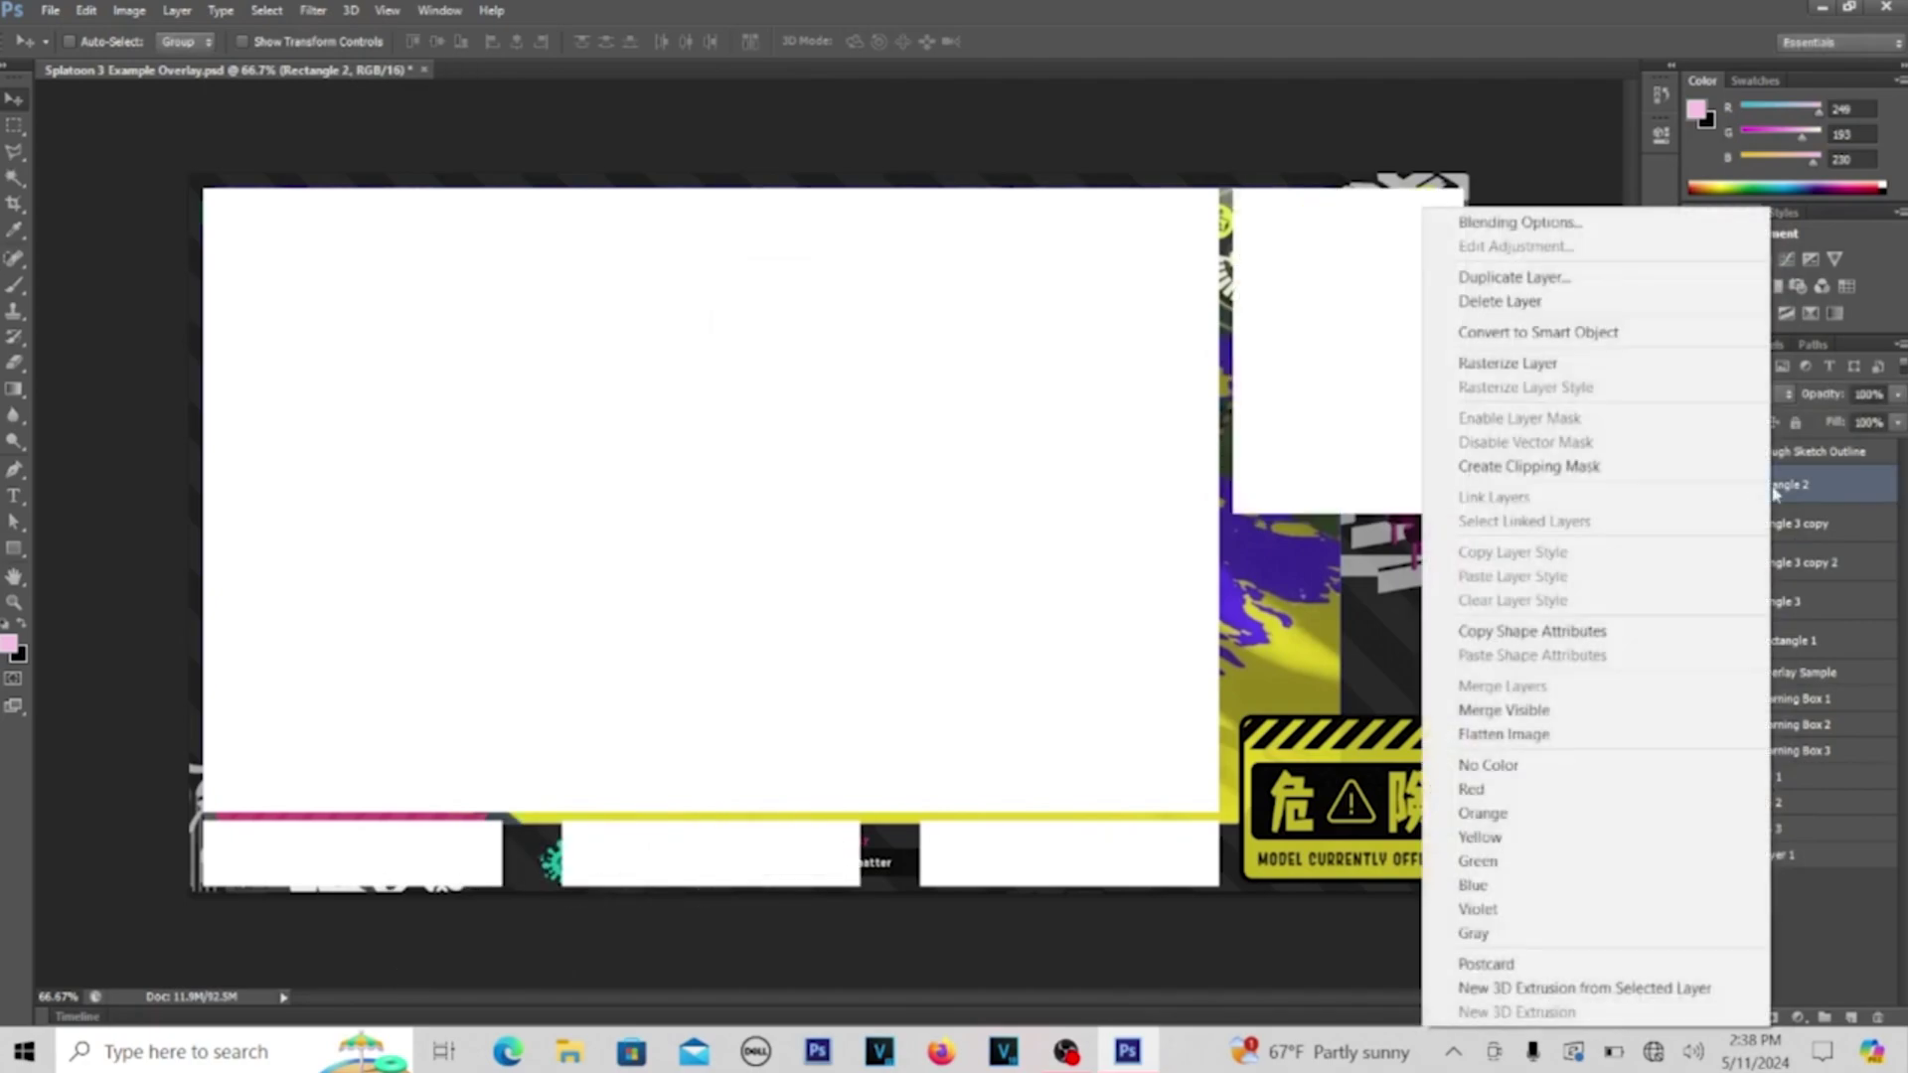
{"action": "left_click", "coordinate": [1622, 279]}
{"action": "left_click", "coordinate": [1128, 325]}
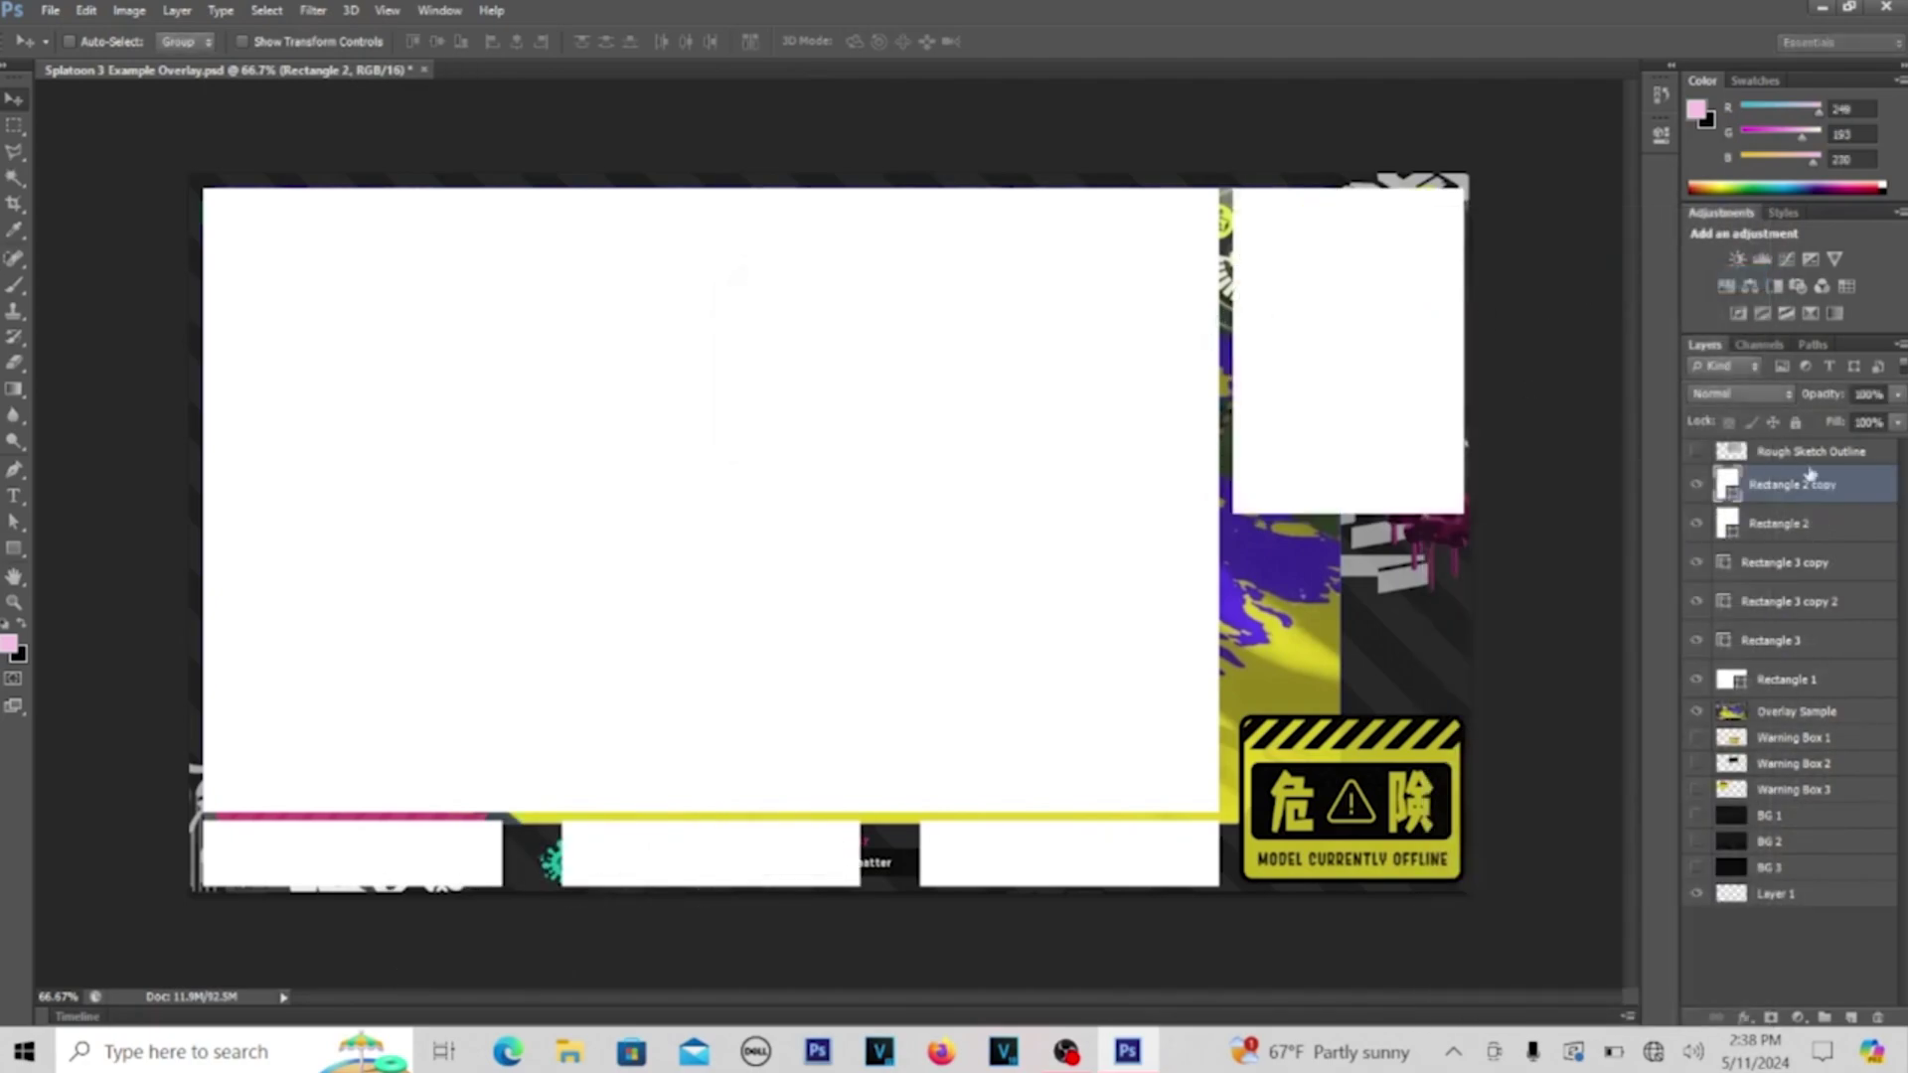
{"action": "left_click_drag", "start_coordinate": [1298, 408], "coordinate": [1300, 784]}
Resize Rectangle 2 and its copy into a taller upper box and a shorter lower box
{"action": "key", "text": "ctrl+t"}
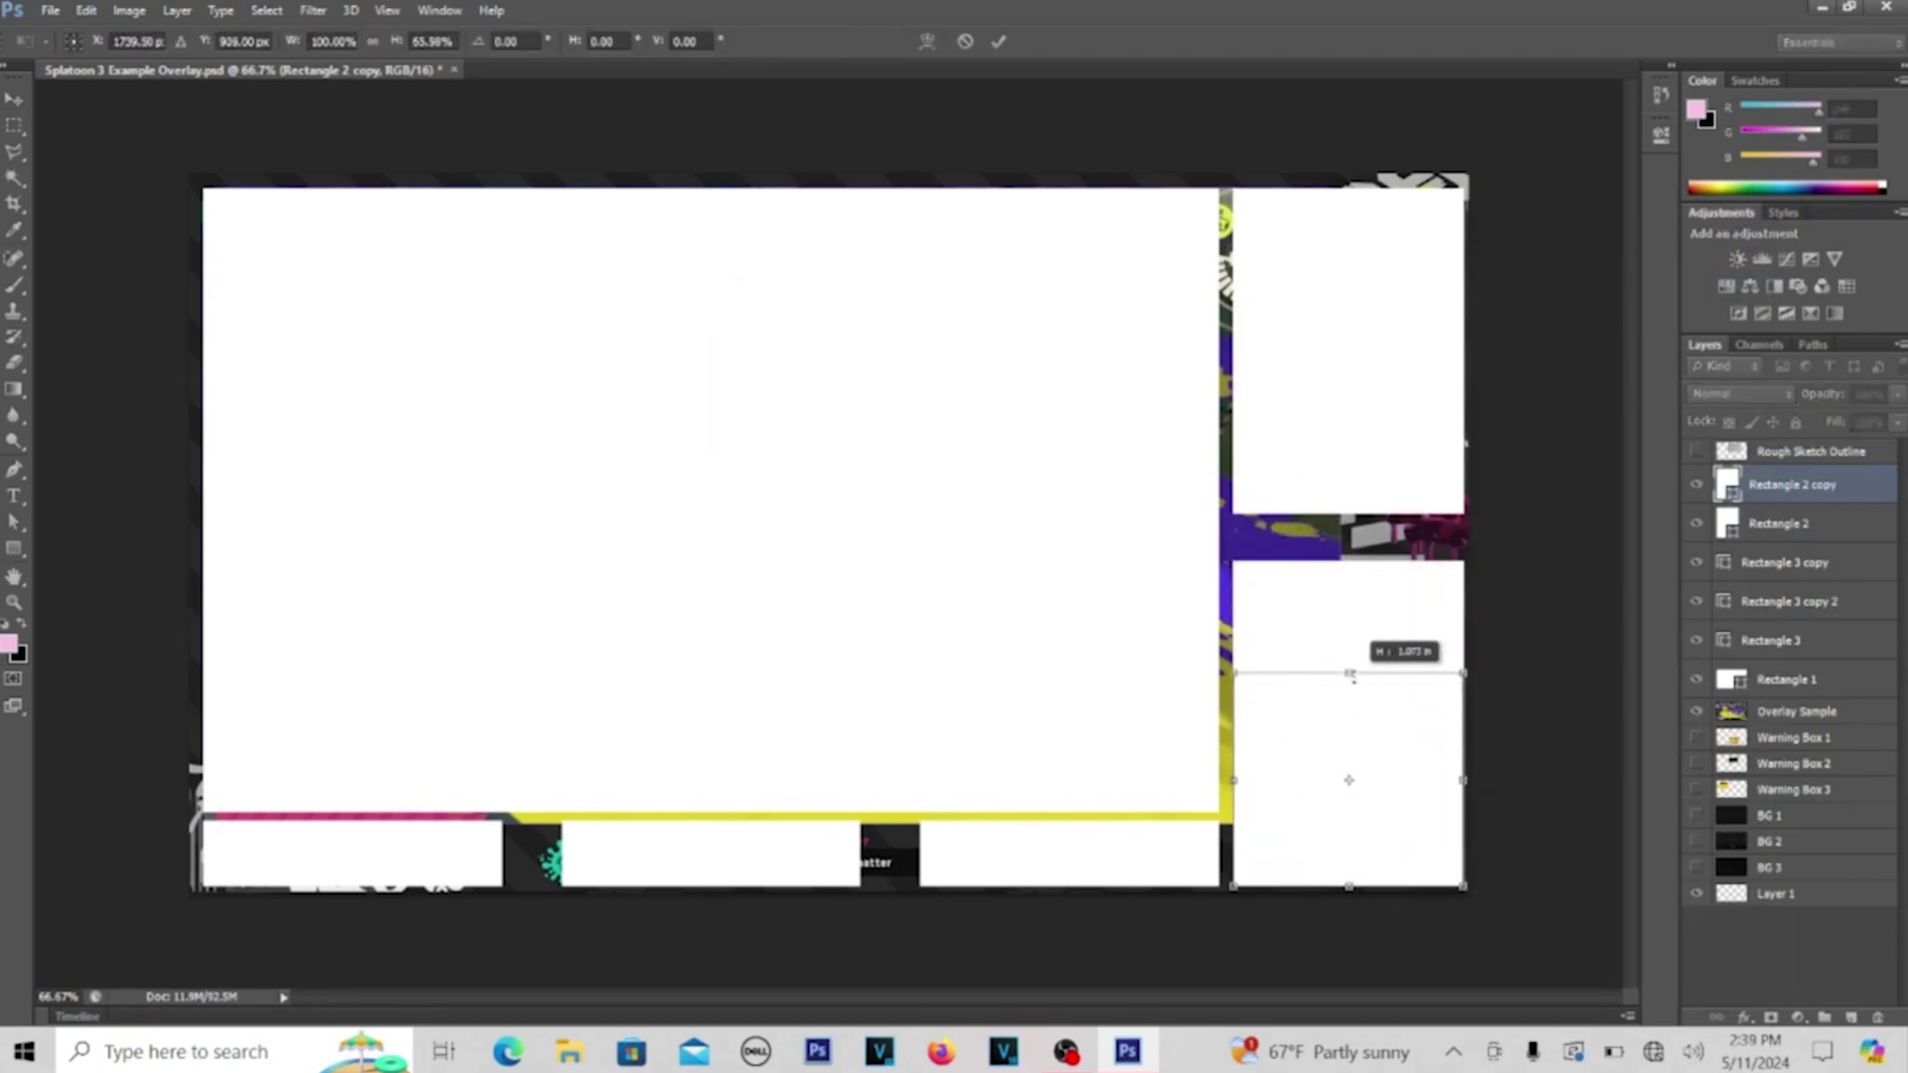
{"action": "key", "text": "Return"}
{"action": "left_click", "coordinate": [1369, 504]}
{"action": "key", "text": "ctrl+t"}
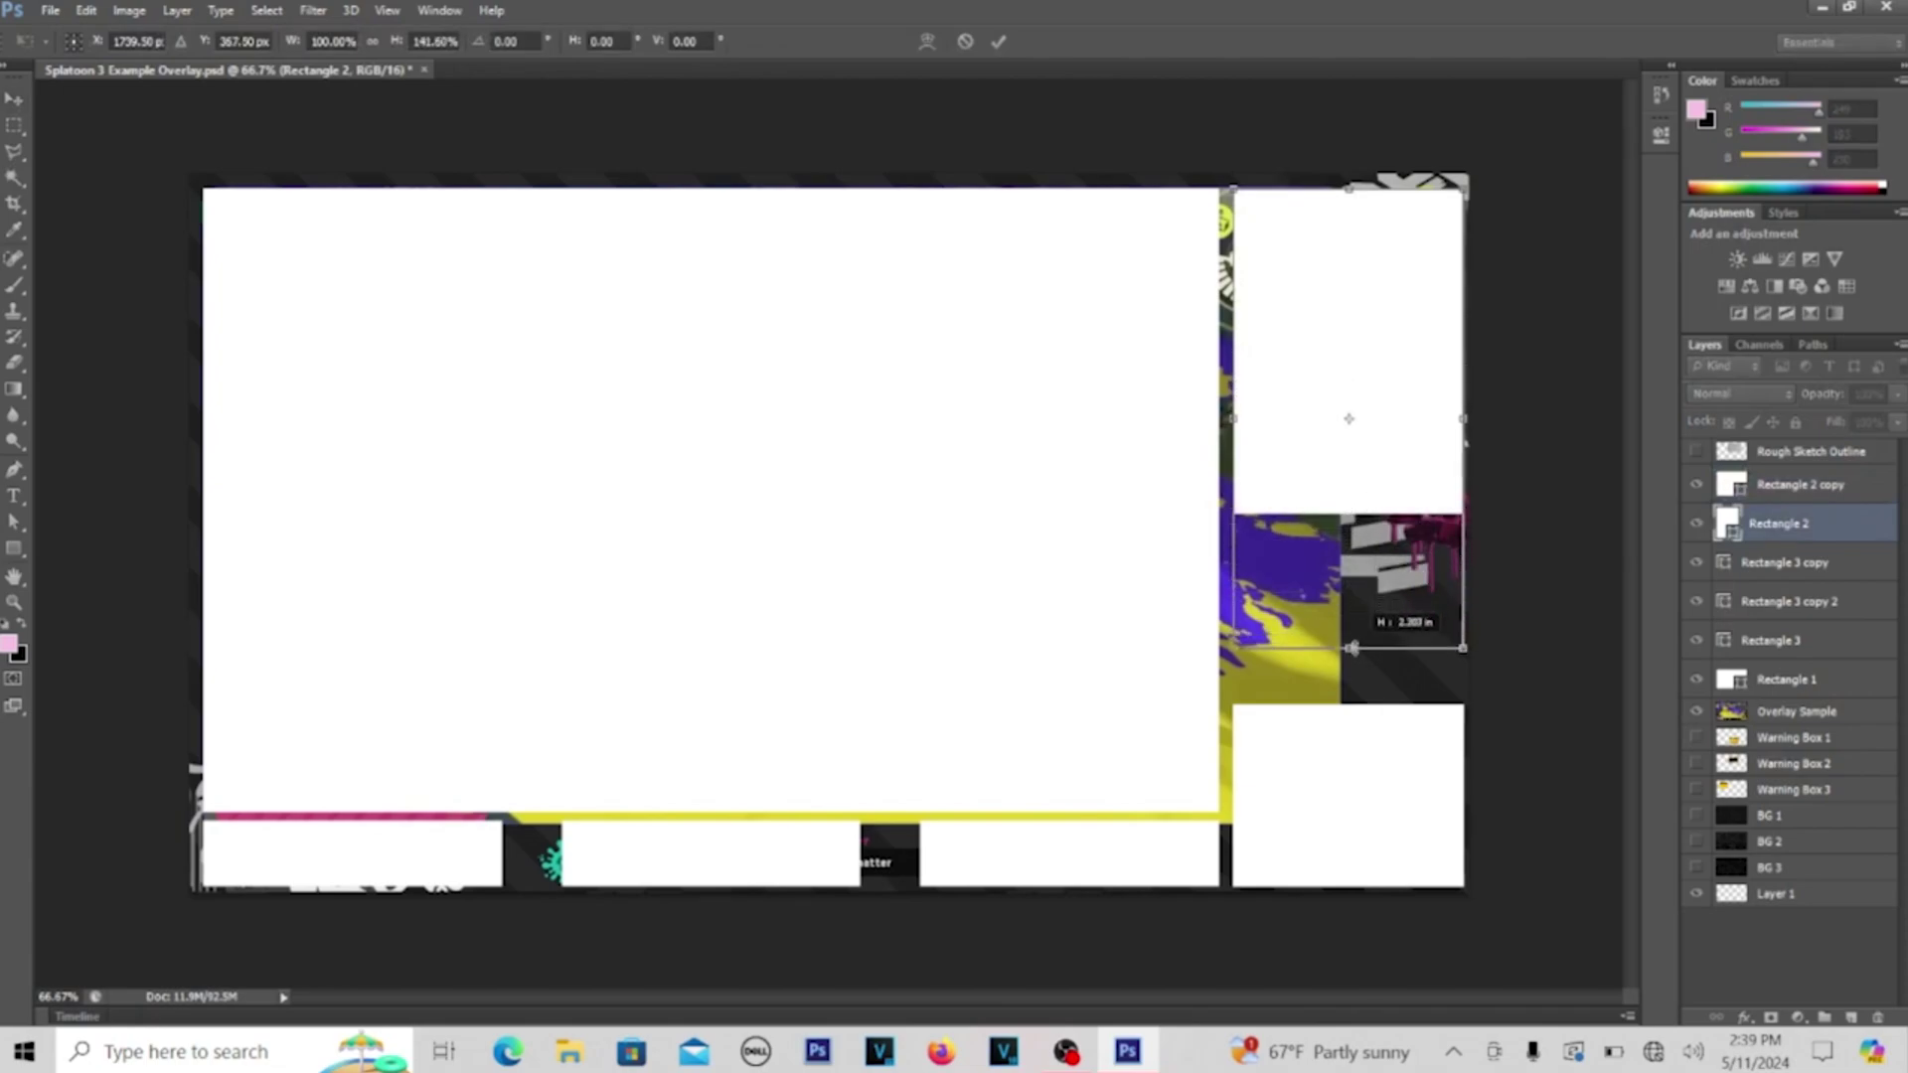
{"action": "key", "text": "Return"}
{"action": "left_click", "coordinate": [1348, 775]}
{"action": "key", "text": "ctrl+t"}
{"action": "left_click_drag", "start_coordinate": [1349, 703], "coordinate": [1347, 692]}
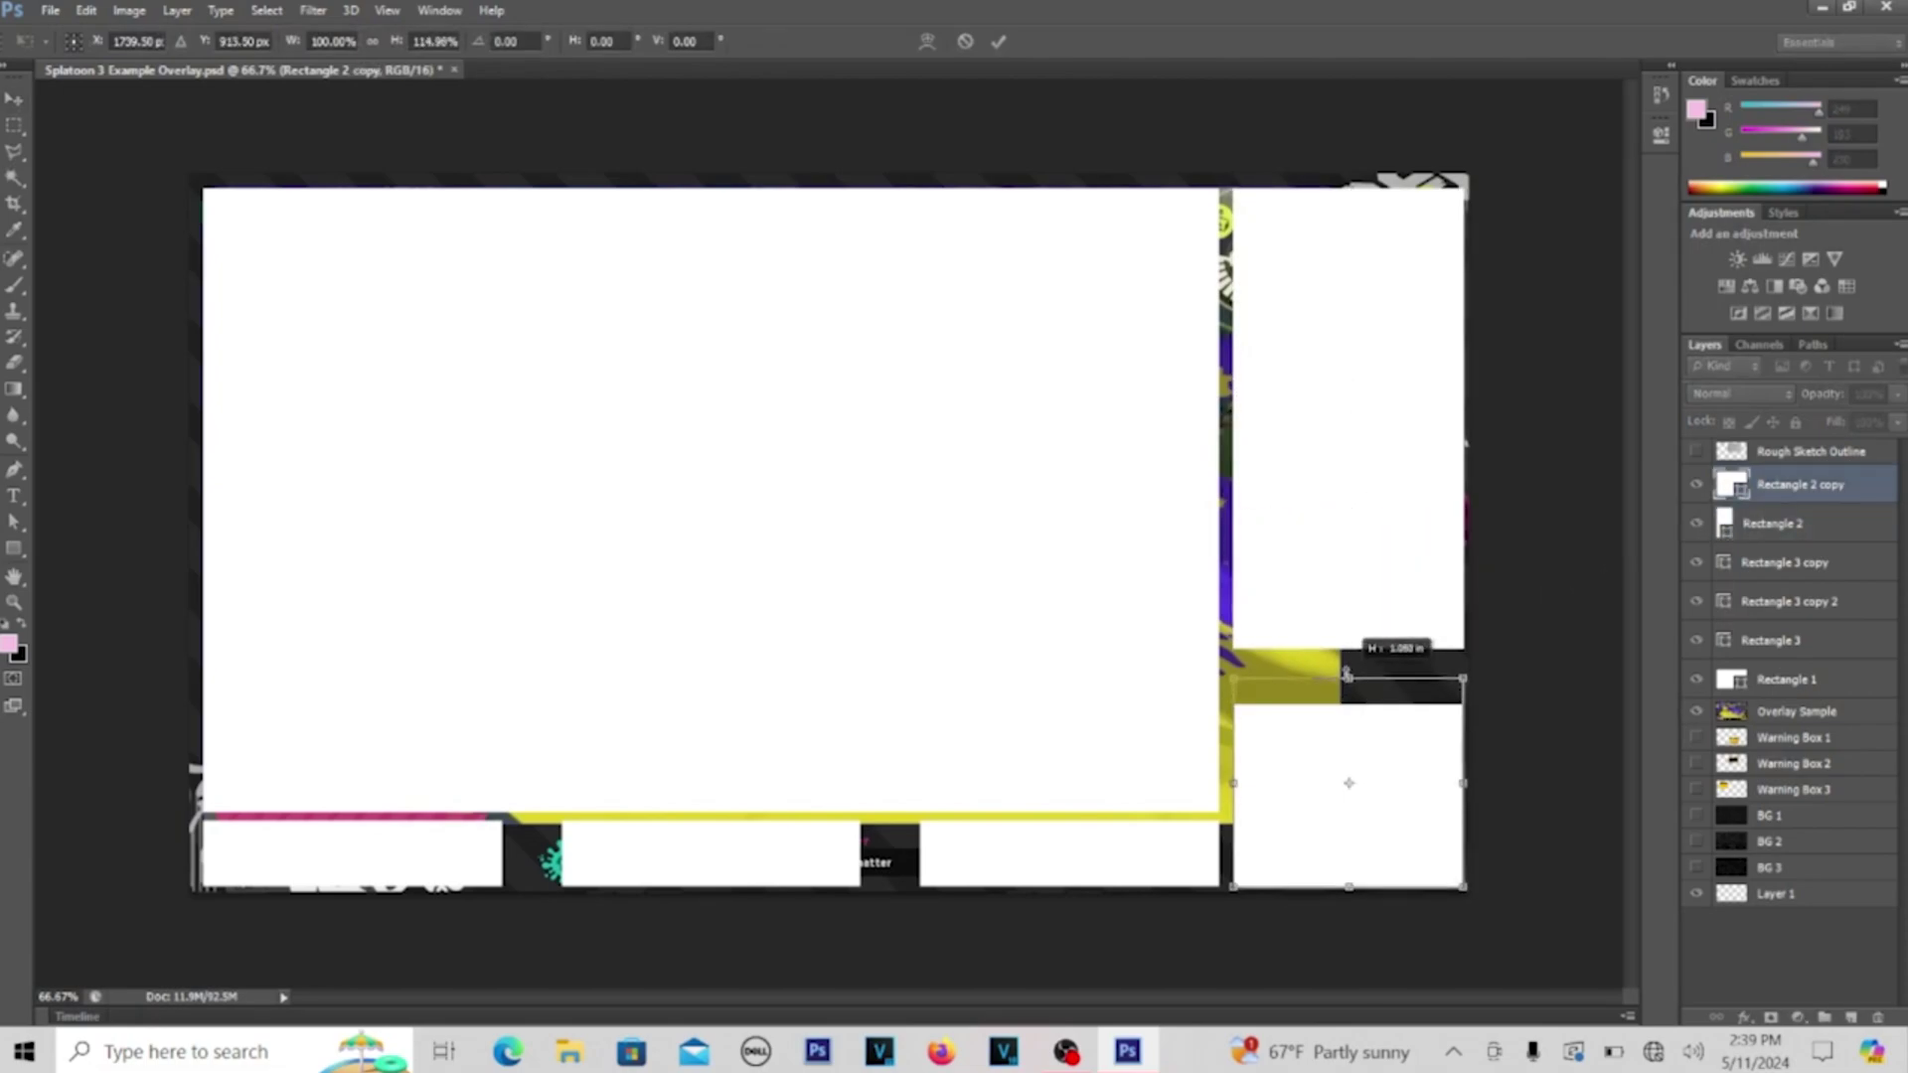
{"action": "key", "text": "Return"}
{"action": "left_click", "coordinate": [1350, 626]}
{"action": "key", "text": "ctrl+t"}
{"action": "left_click_drag", "start_coordinate": [1349, 648], "coordinate": [1354, 594]}
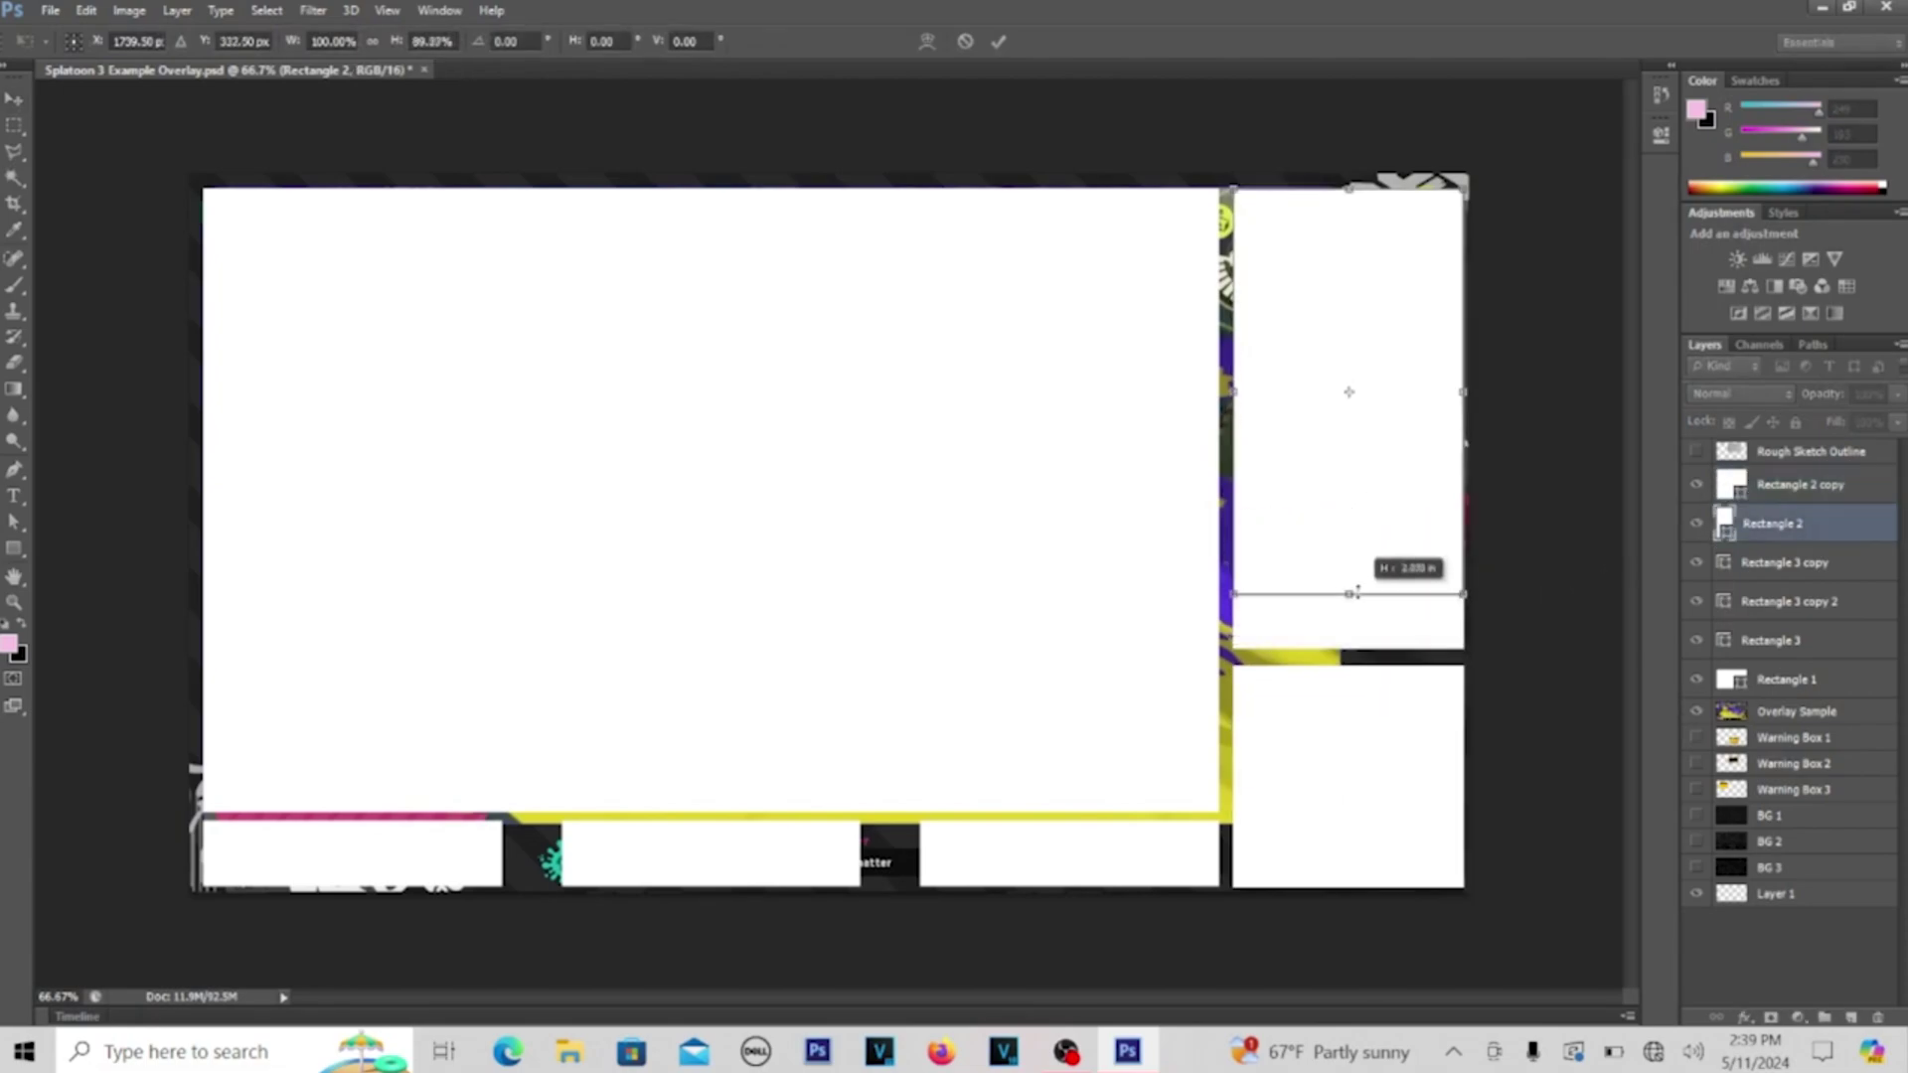
Hide Overlay Sample and draw a black rectangle covering the whole canvas, lowered in the layer stack
{"action": "key", "text": "Return"}
{"action": "left_click", "coordinate": [1789, 451]}
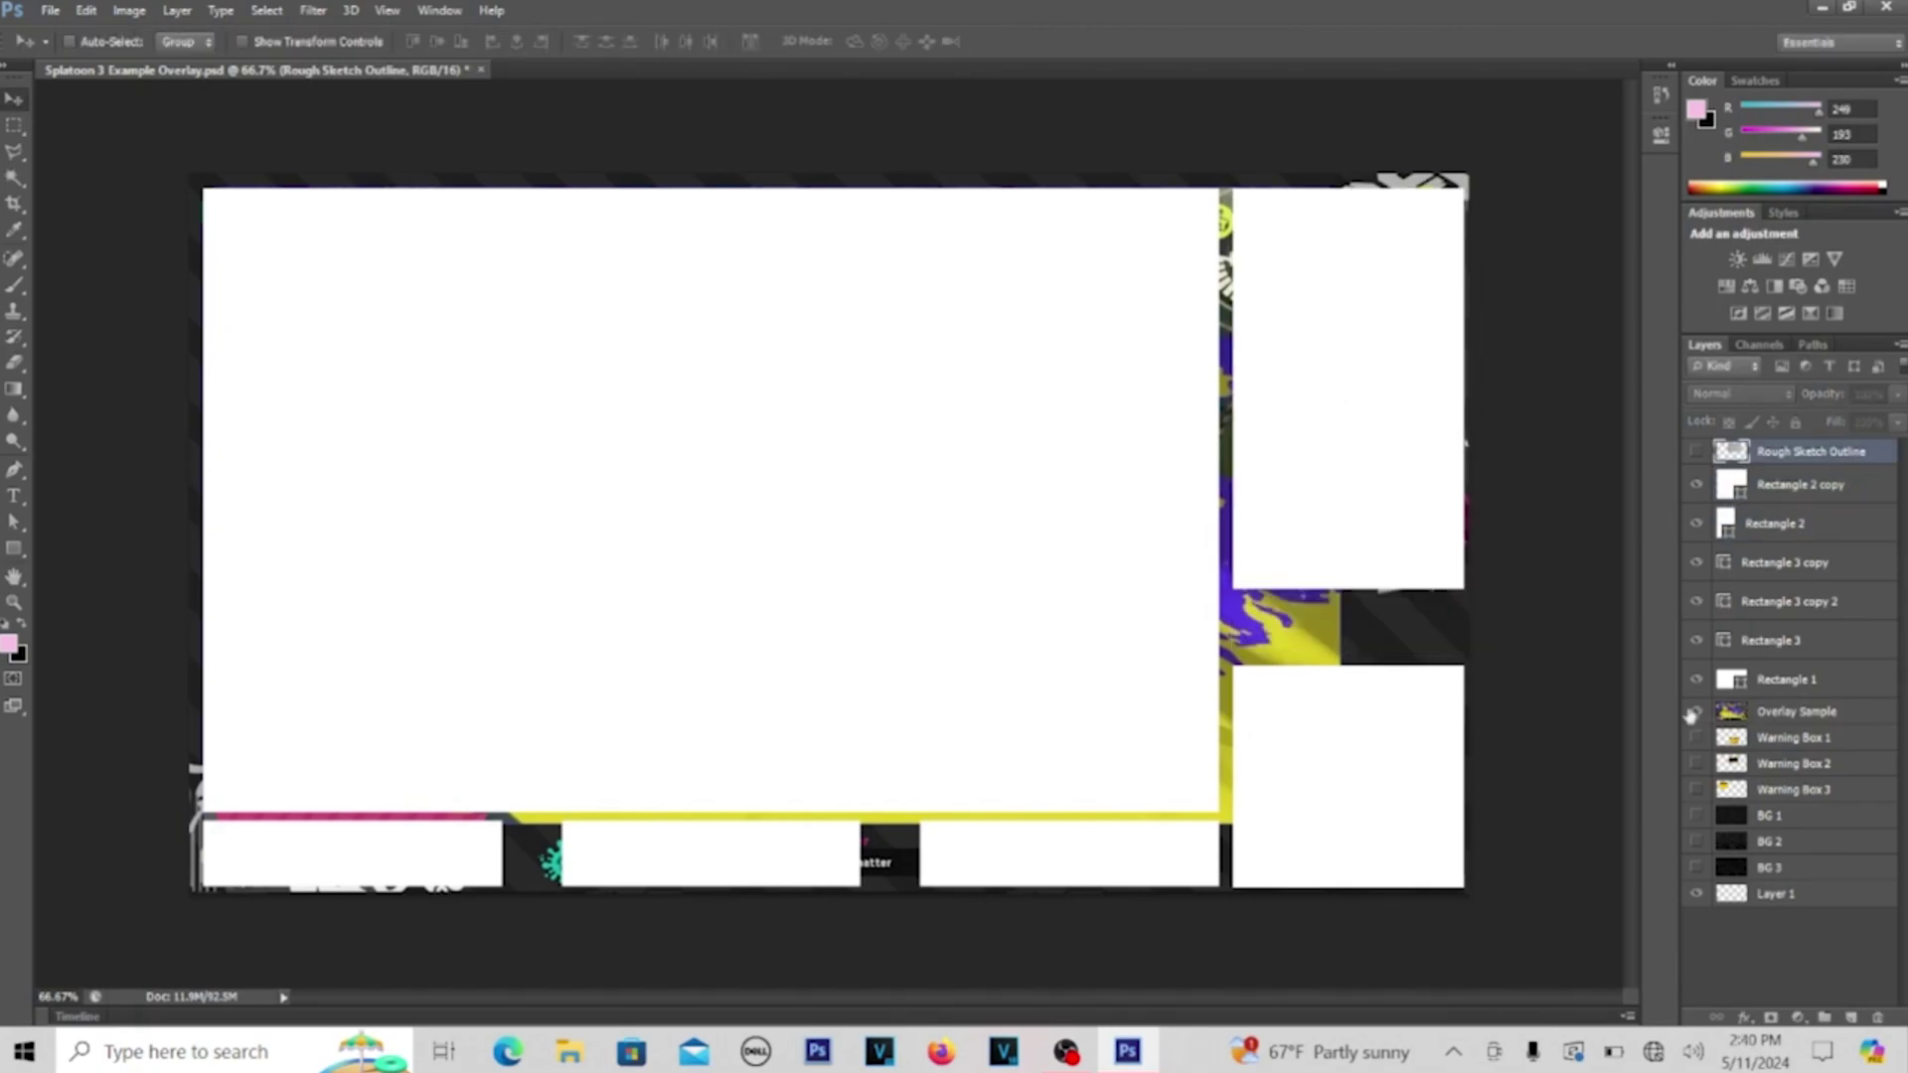
{"action": "left_click", "coordinate": [1698, 712]}
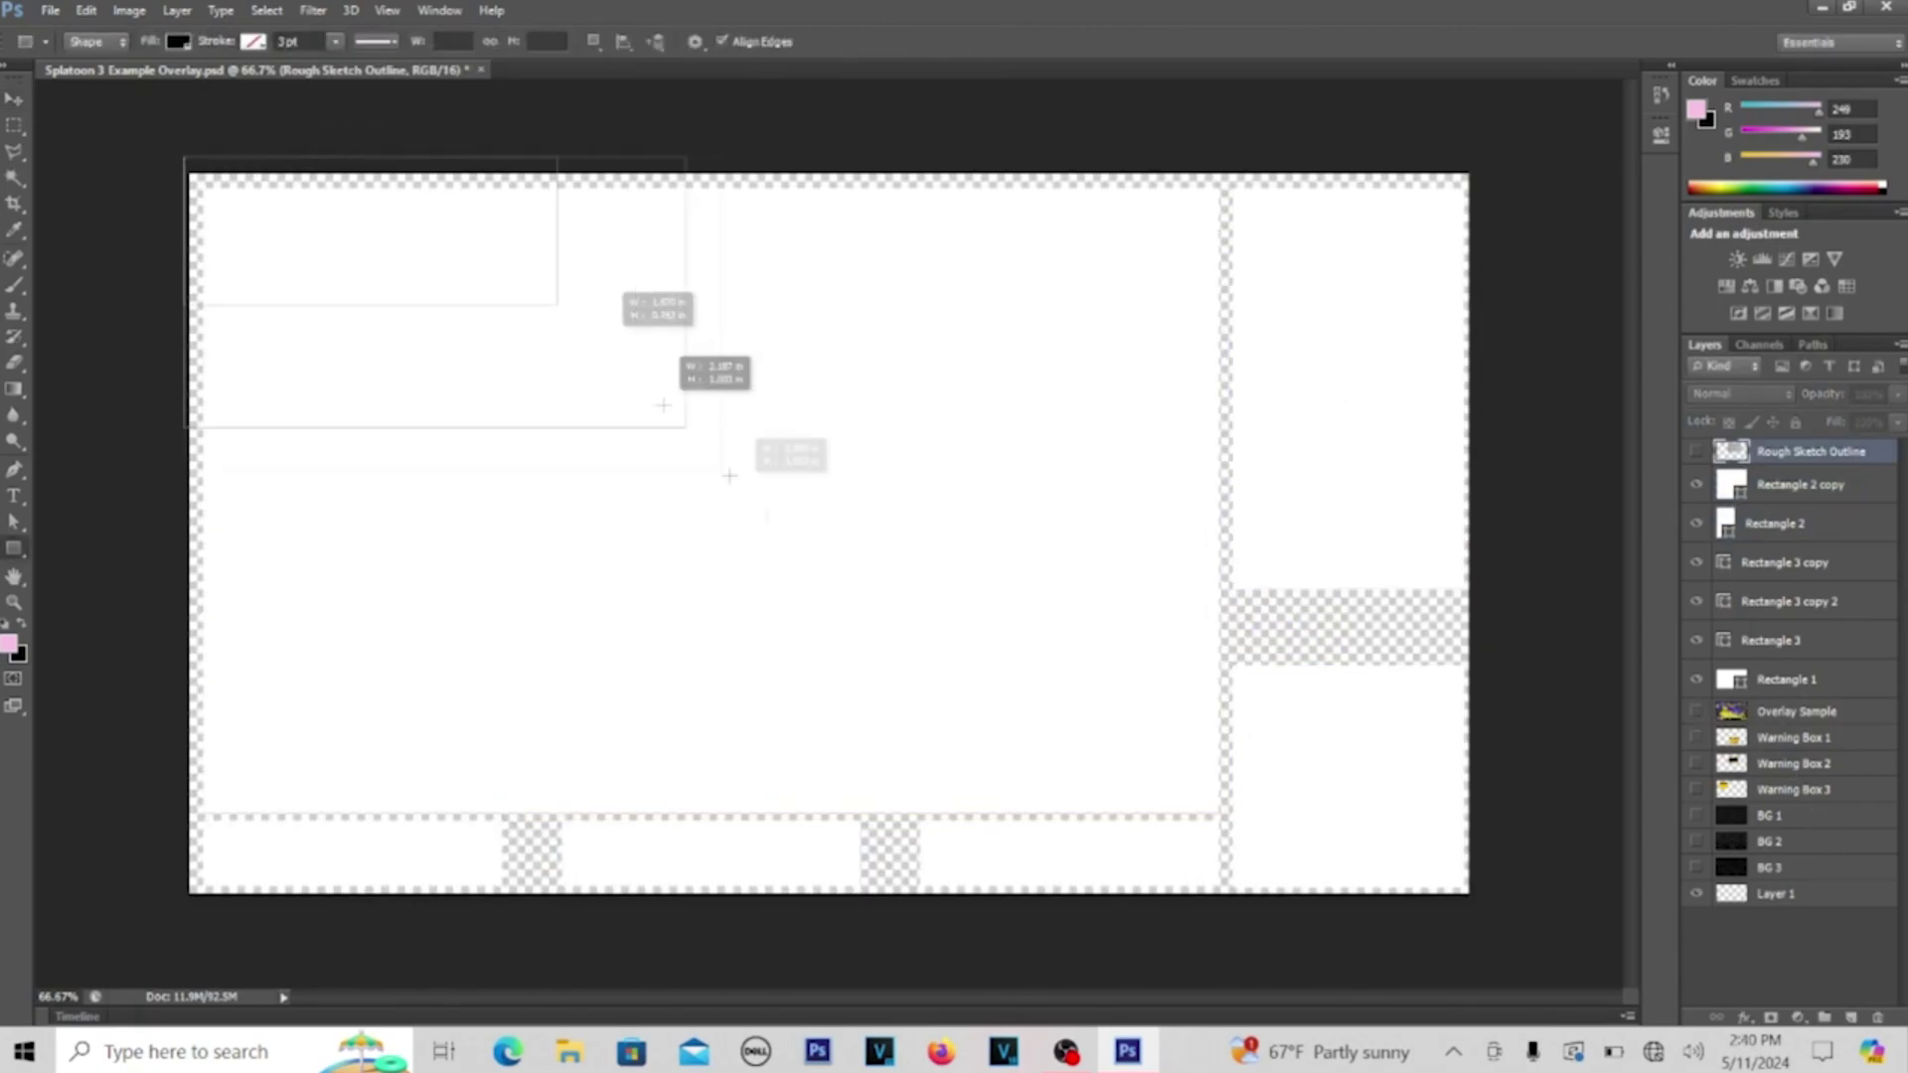
{"action": "left_click_drag", "start_coordinate": [730, 476], "coordinate": [1490, 911]}
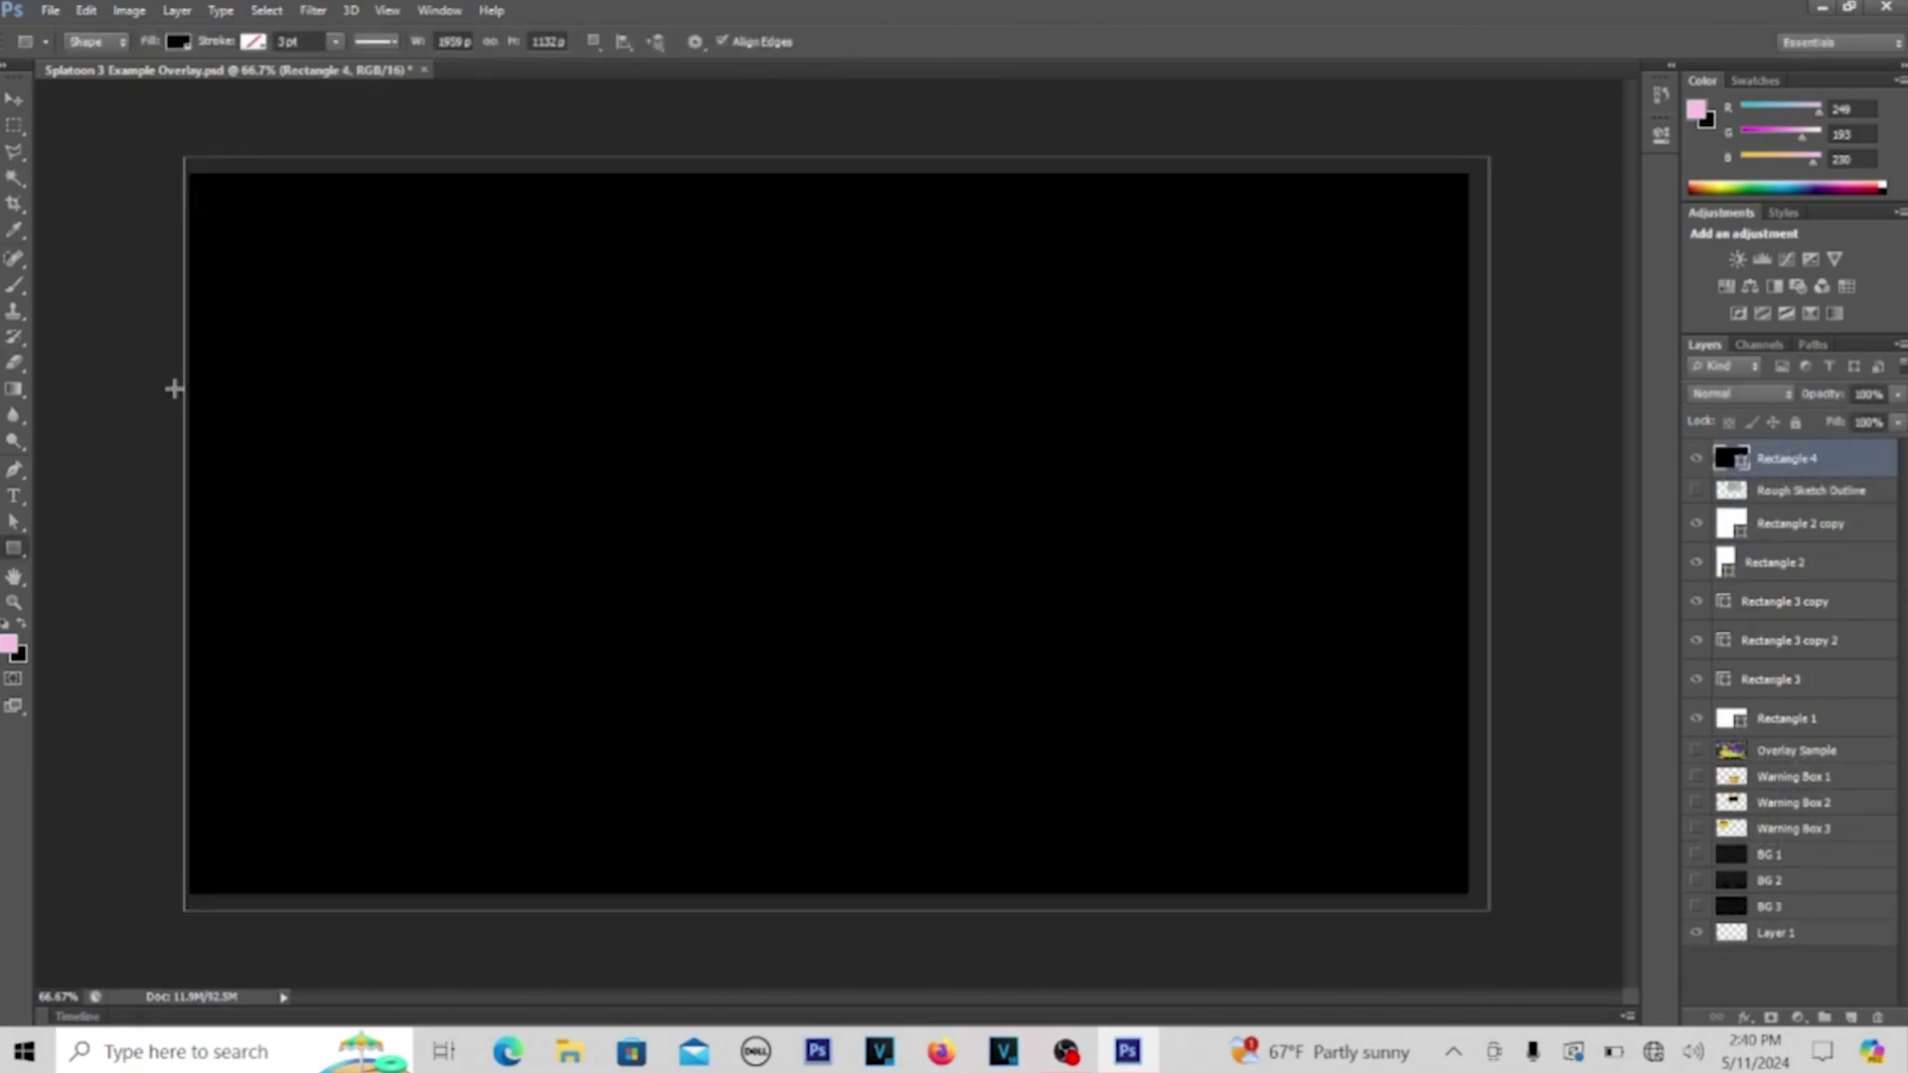
{"action": "key", "text": "v"}
{"action": "left_click_drag", "start_coordinate": [1799, 524], "coordinate": [1801, 545]}
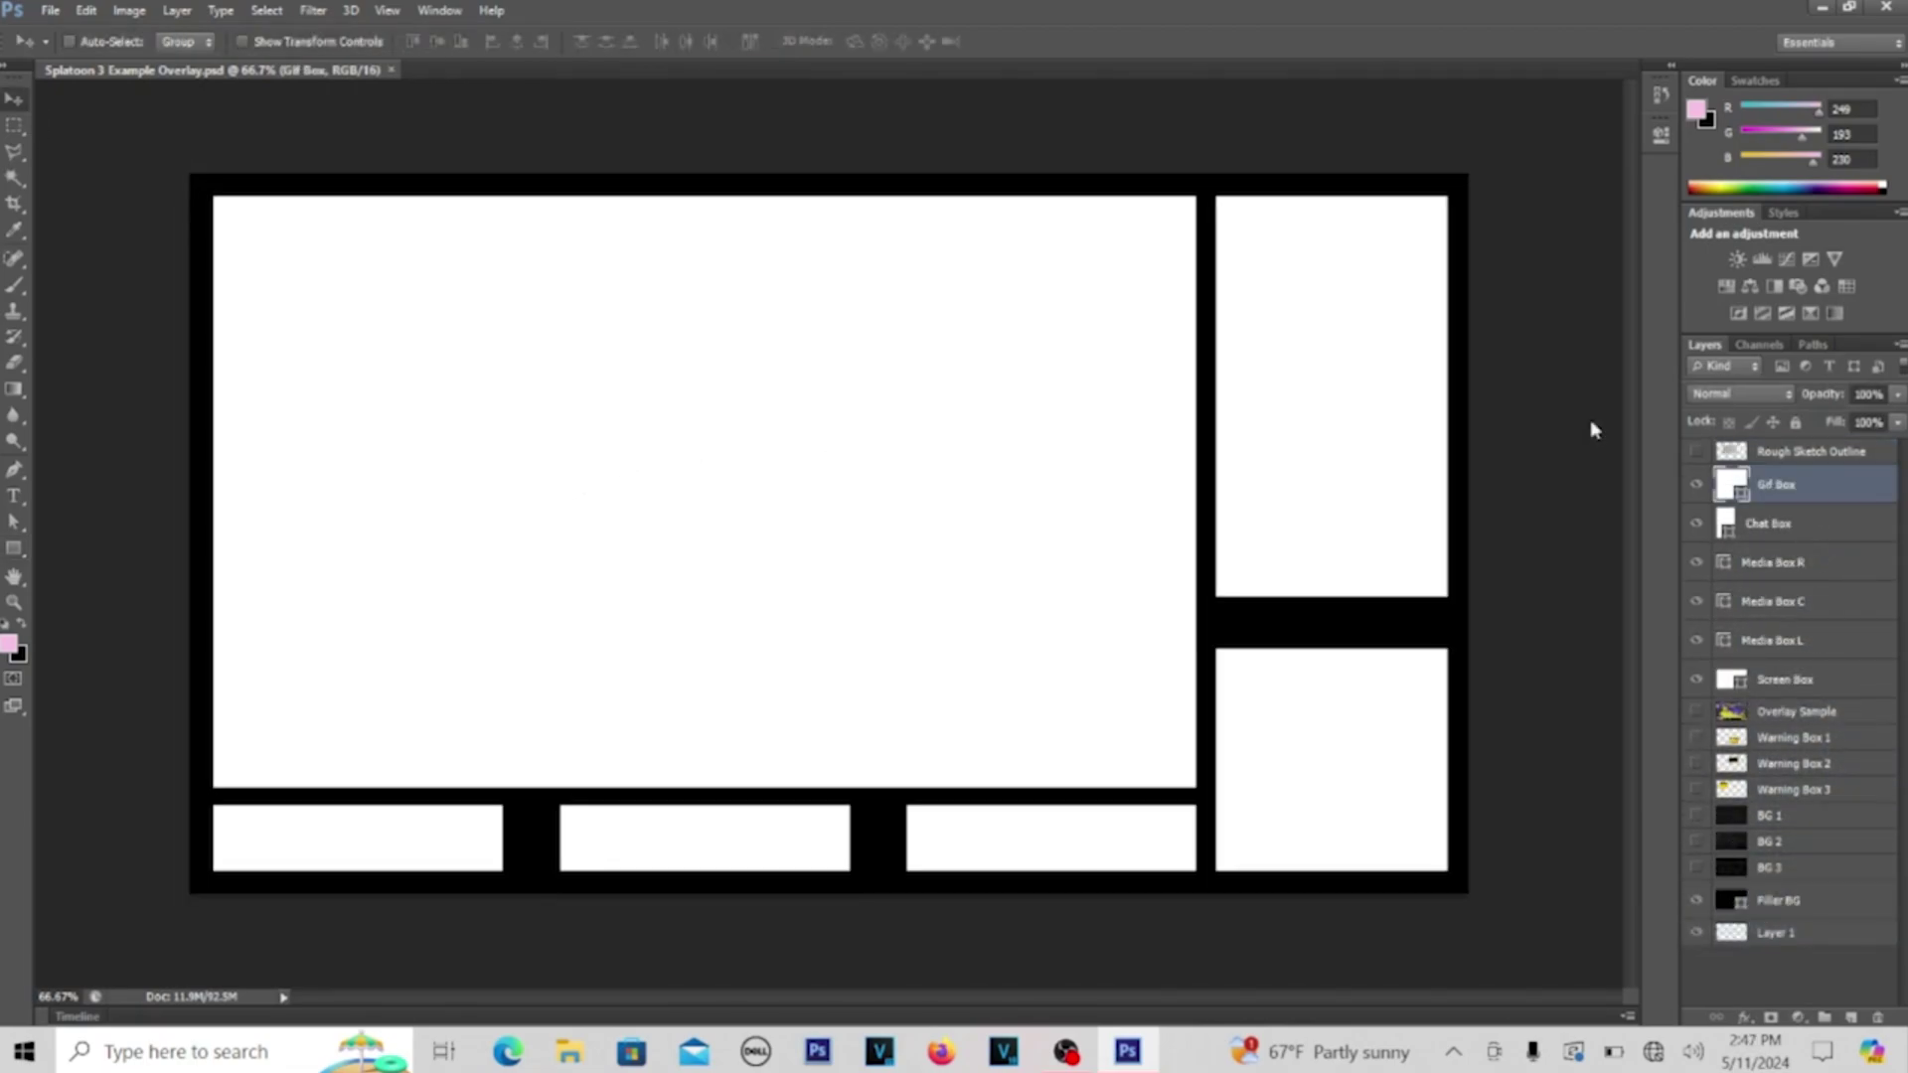
Open Overlay Parts from the Overlay Video folder and drag the Twitter banner into the overlay
{"action": "key", "text": "ctrl+o"}
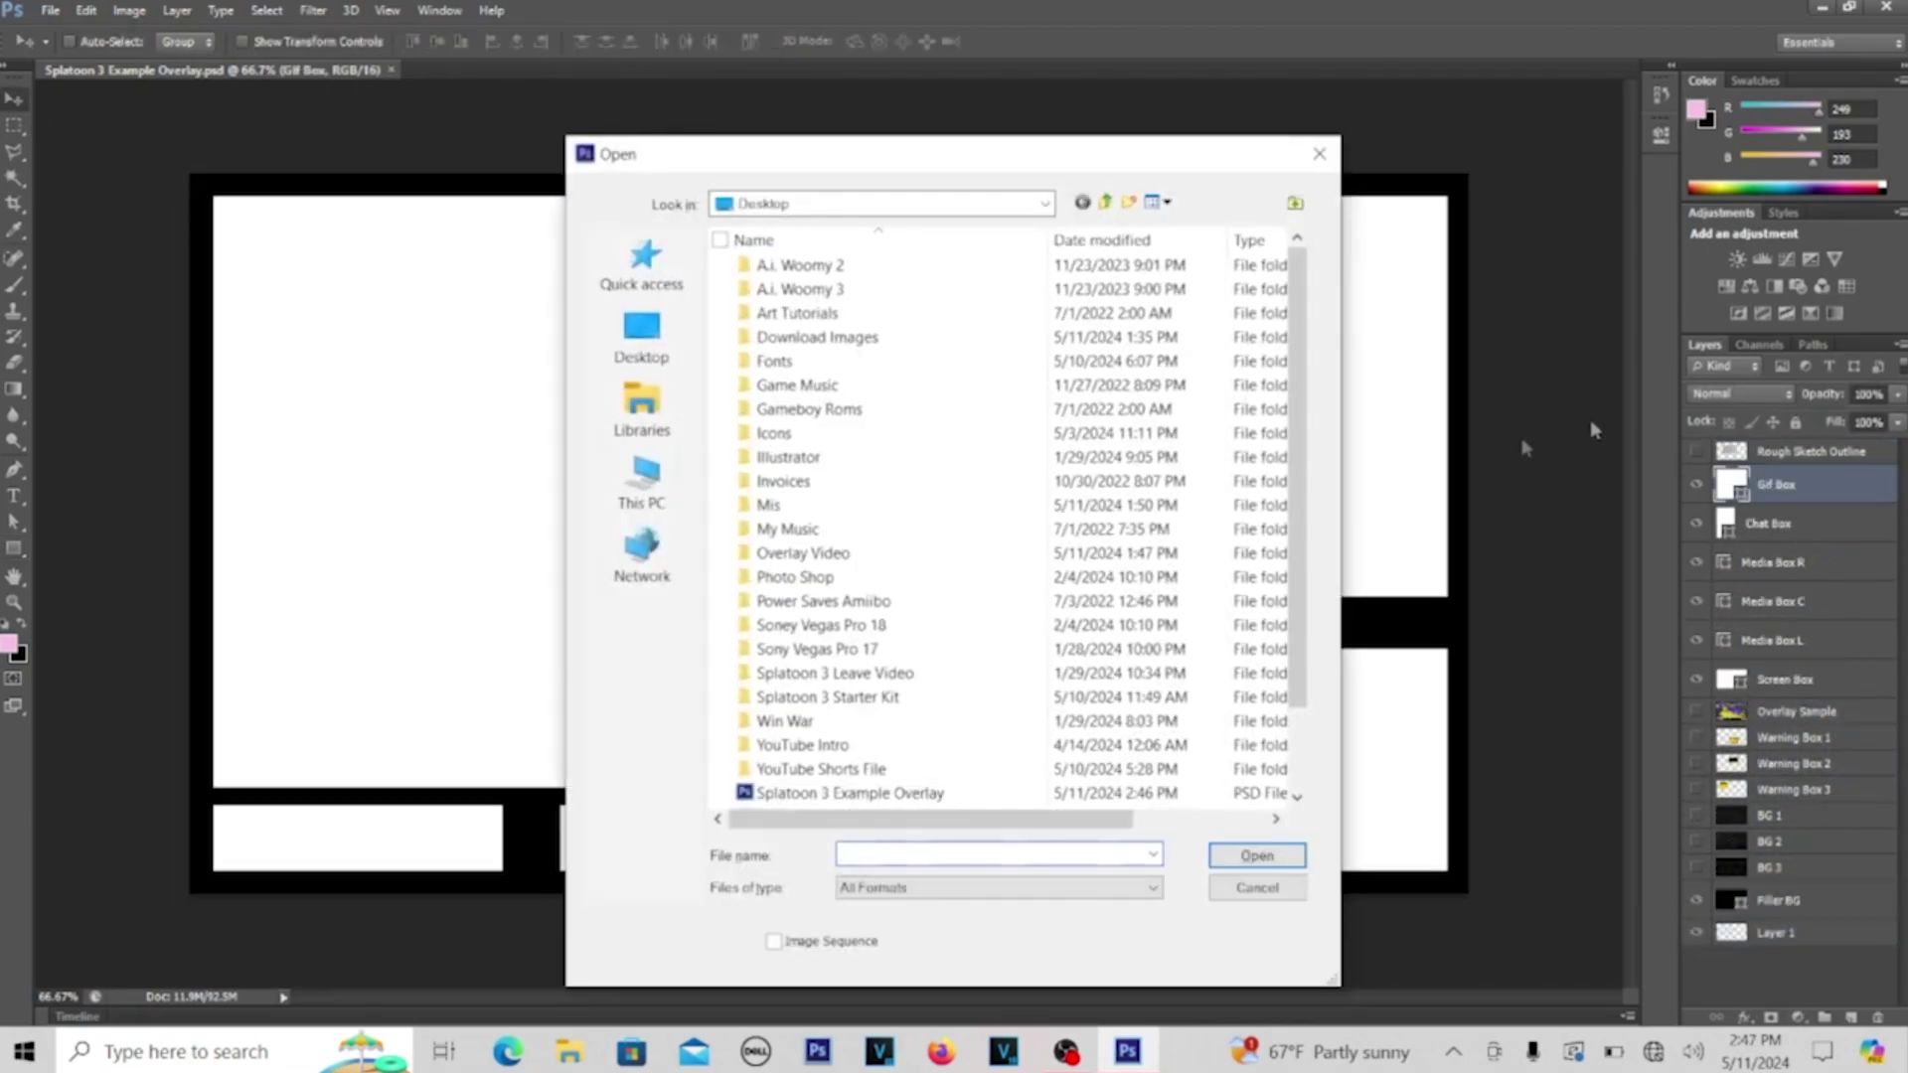
{"action": "double_click", "coordinate": [803, 553]}
{"action": "left_click", "coordinate": [802, 325]}
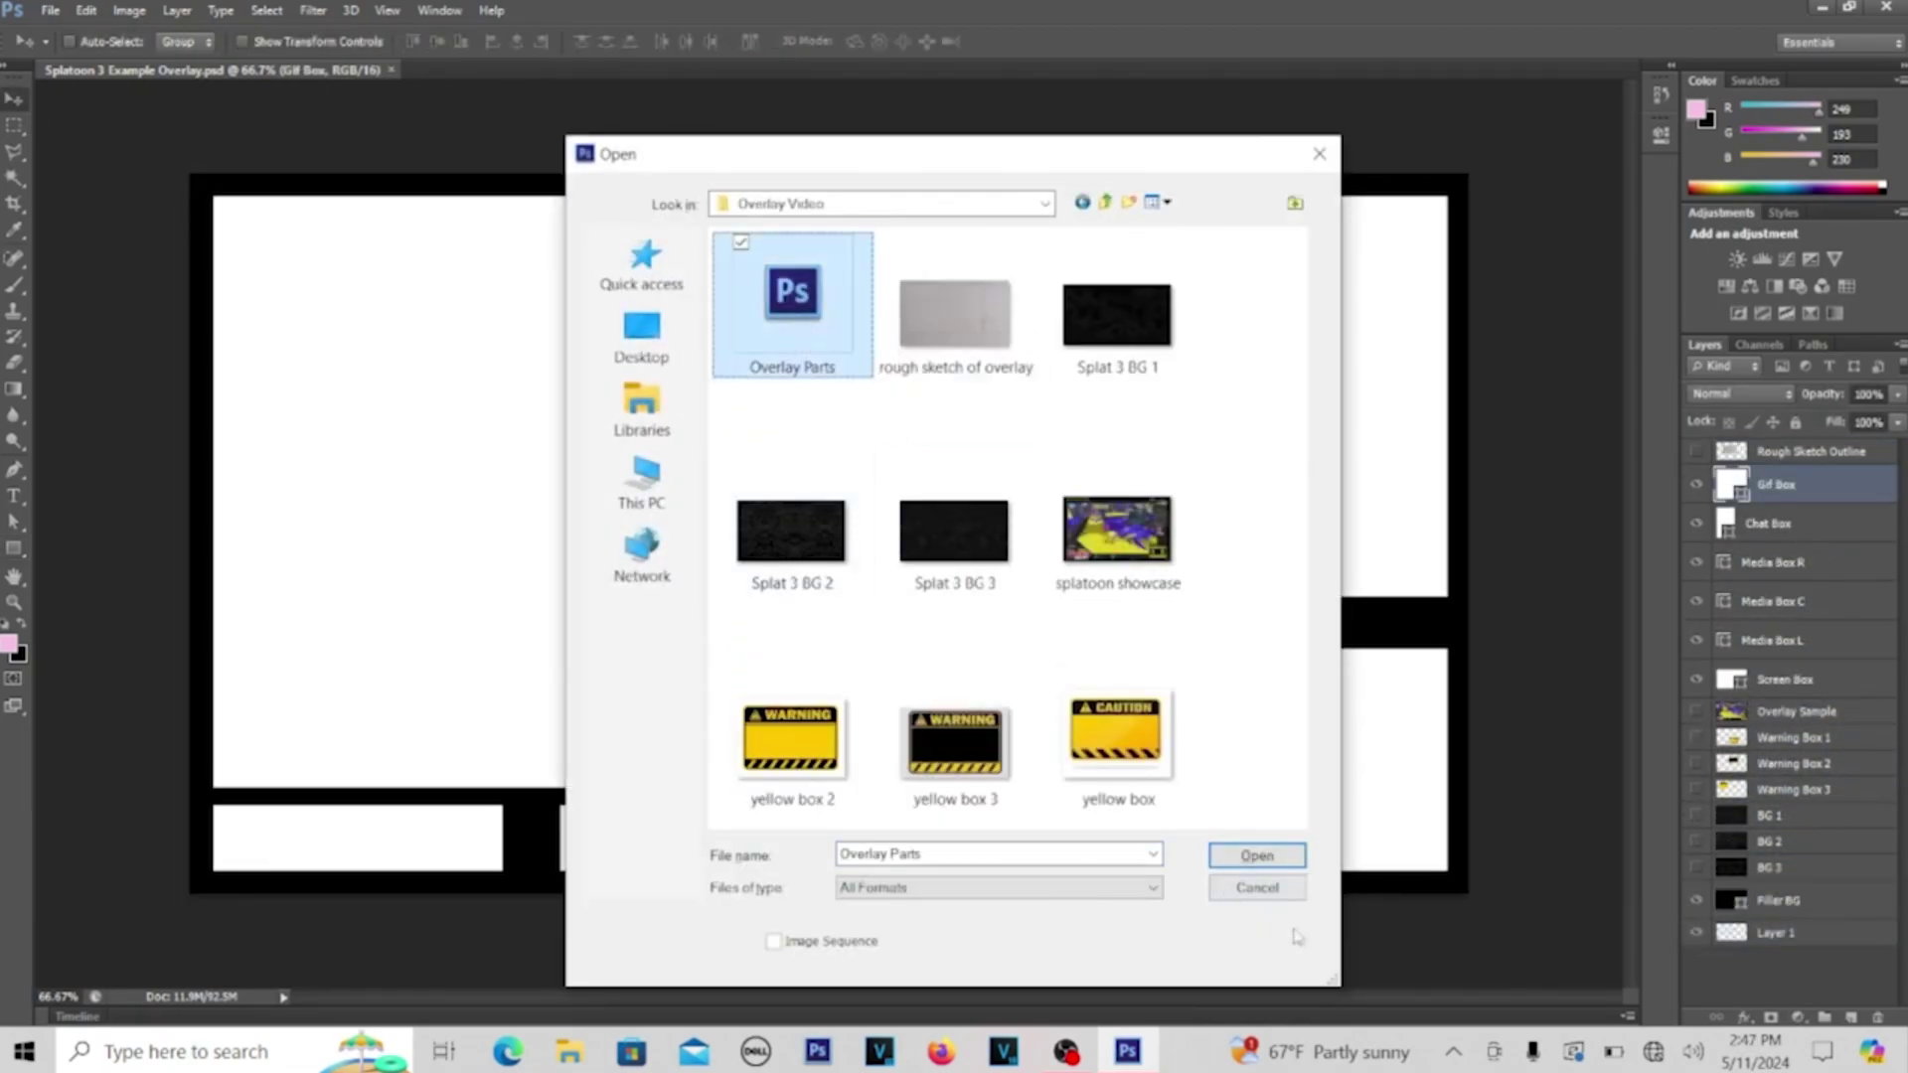
{"action": "left_click", "coordinate": [1252, 857]}
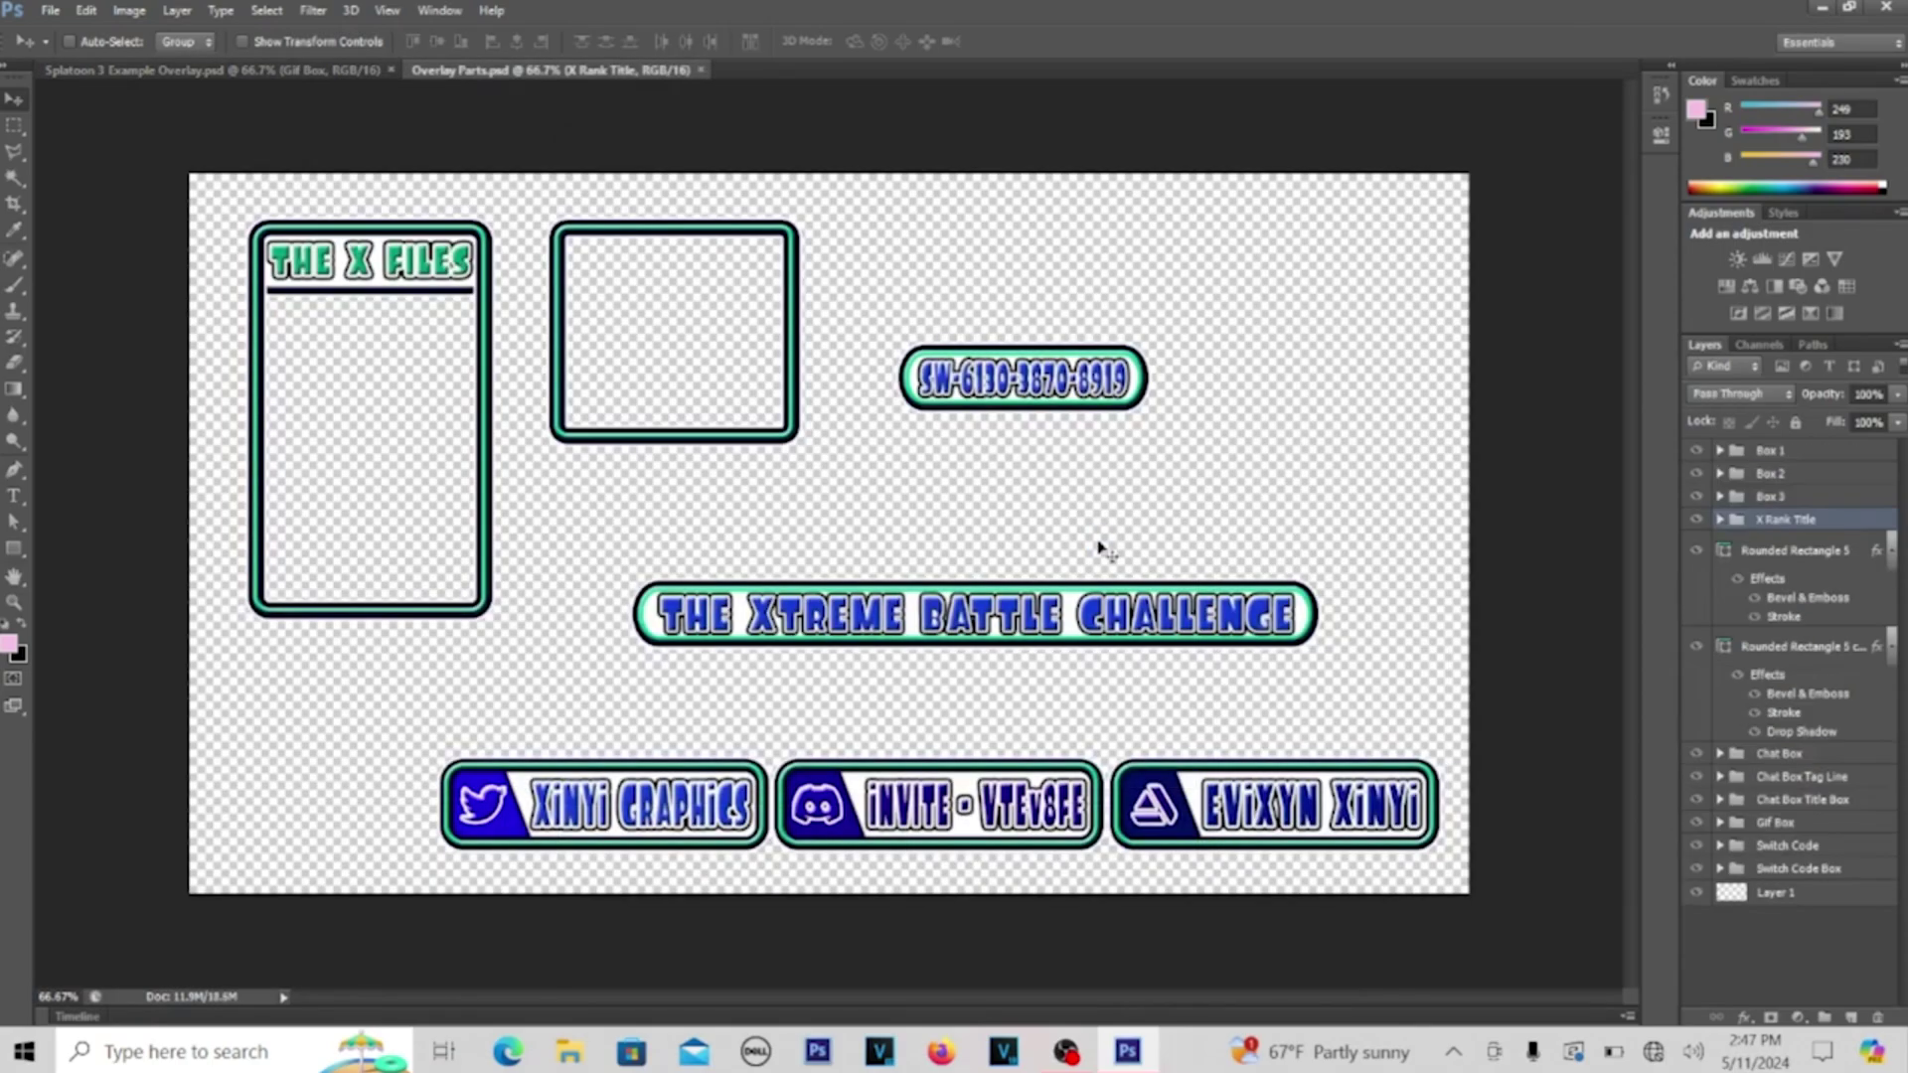
{"action": "left_click_drag", "start_coordinate": [597, 805], "coordinate": [613, 590]}
Place the Twitter banner in the bottom-left slot and move the chat box into the right column
{"action": "left_click_drag", "start_coordinate": [552, 696], "coordinate": [418, 815]}
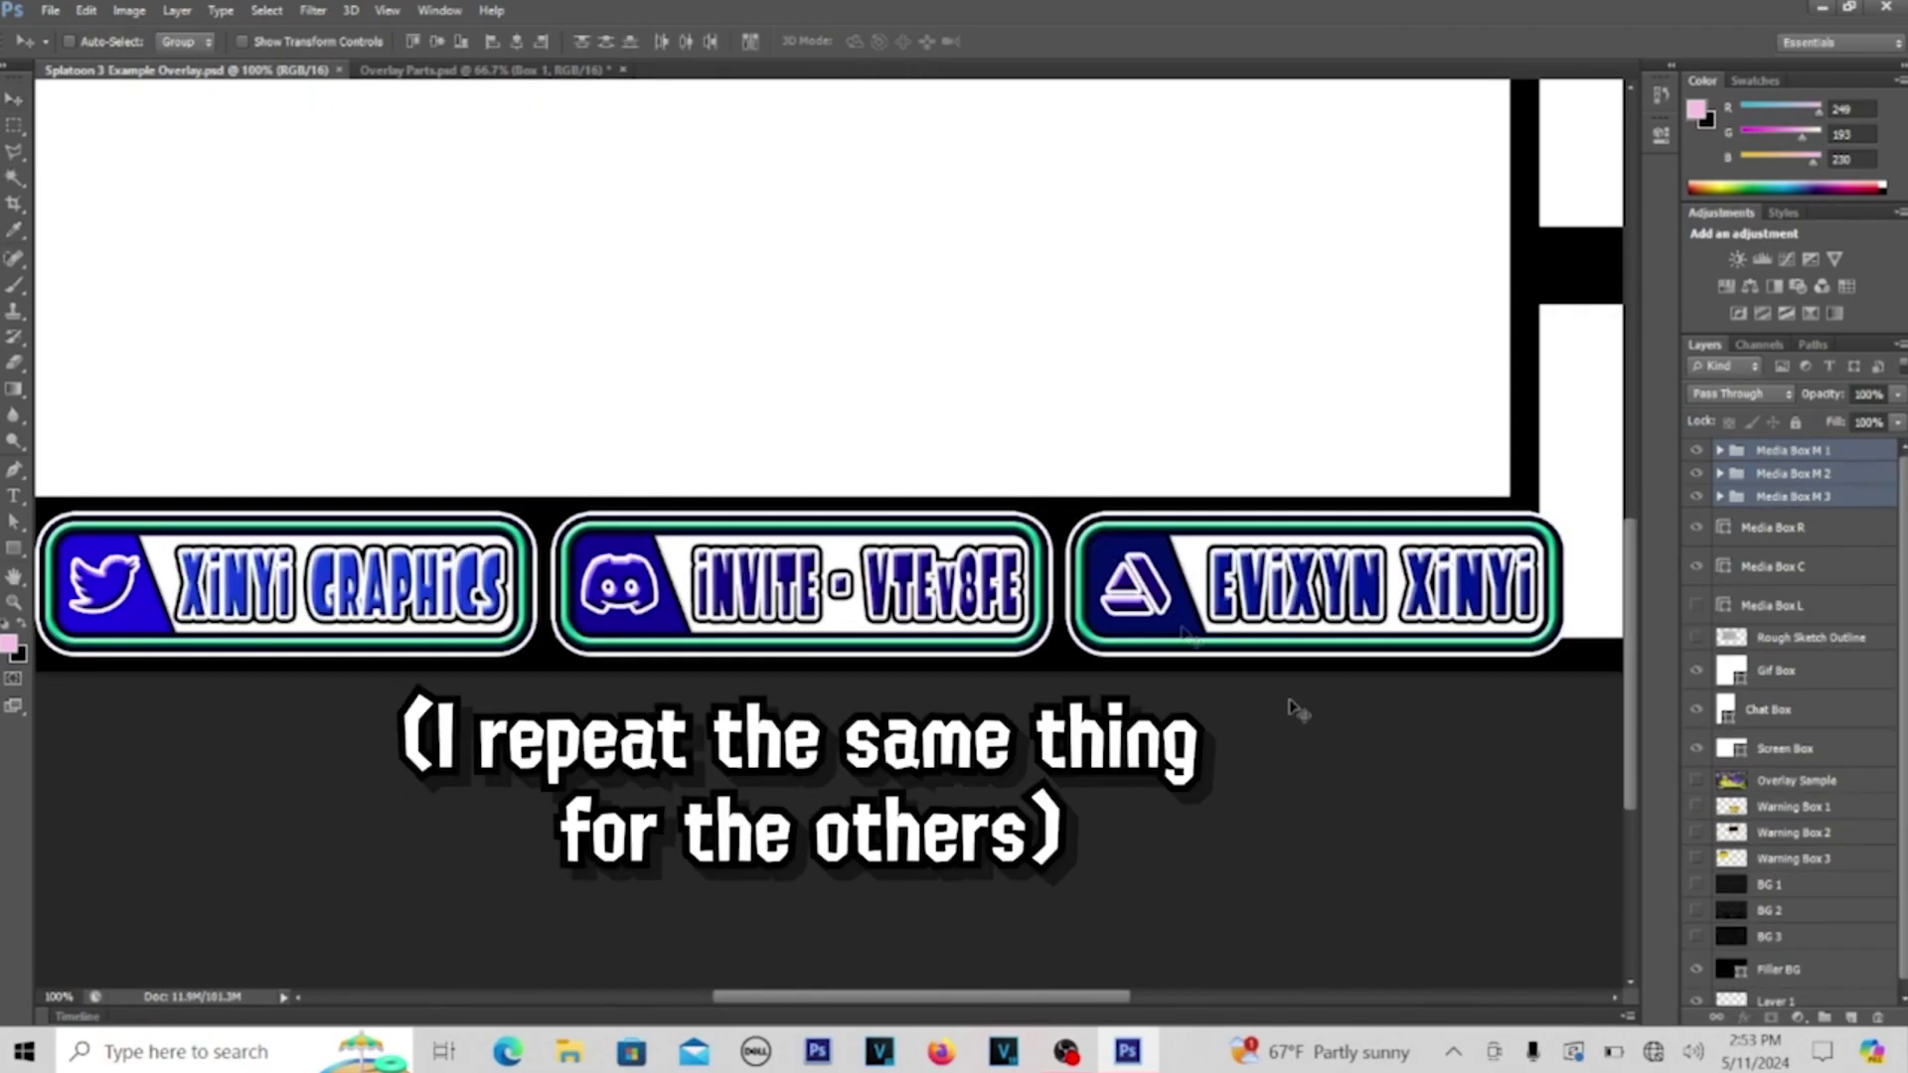
{"action": "key", "text": "ctrl+t"}
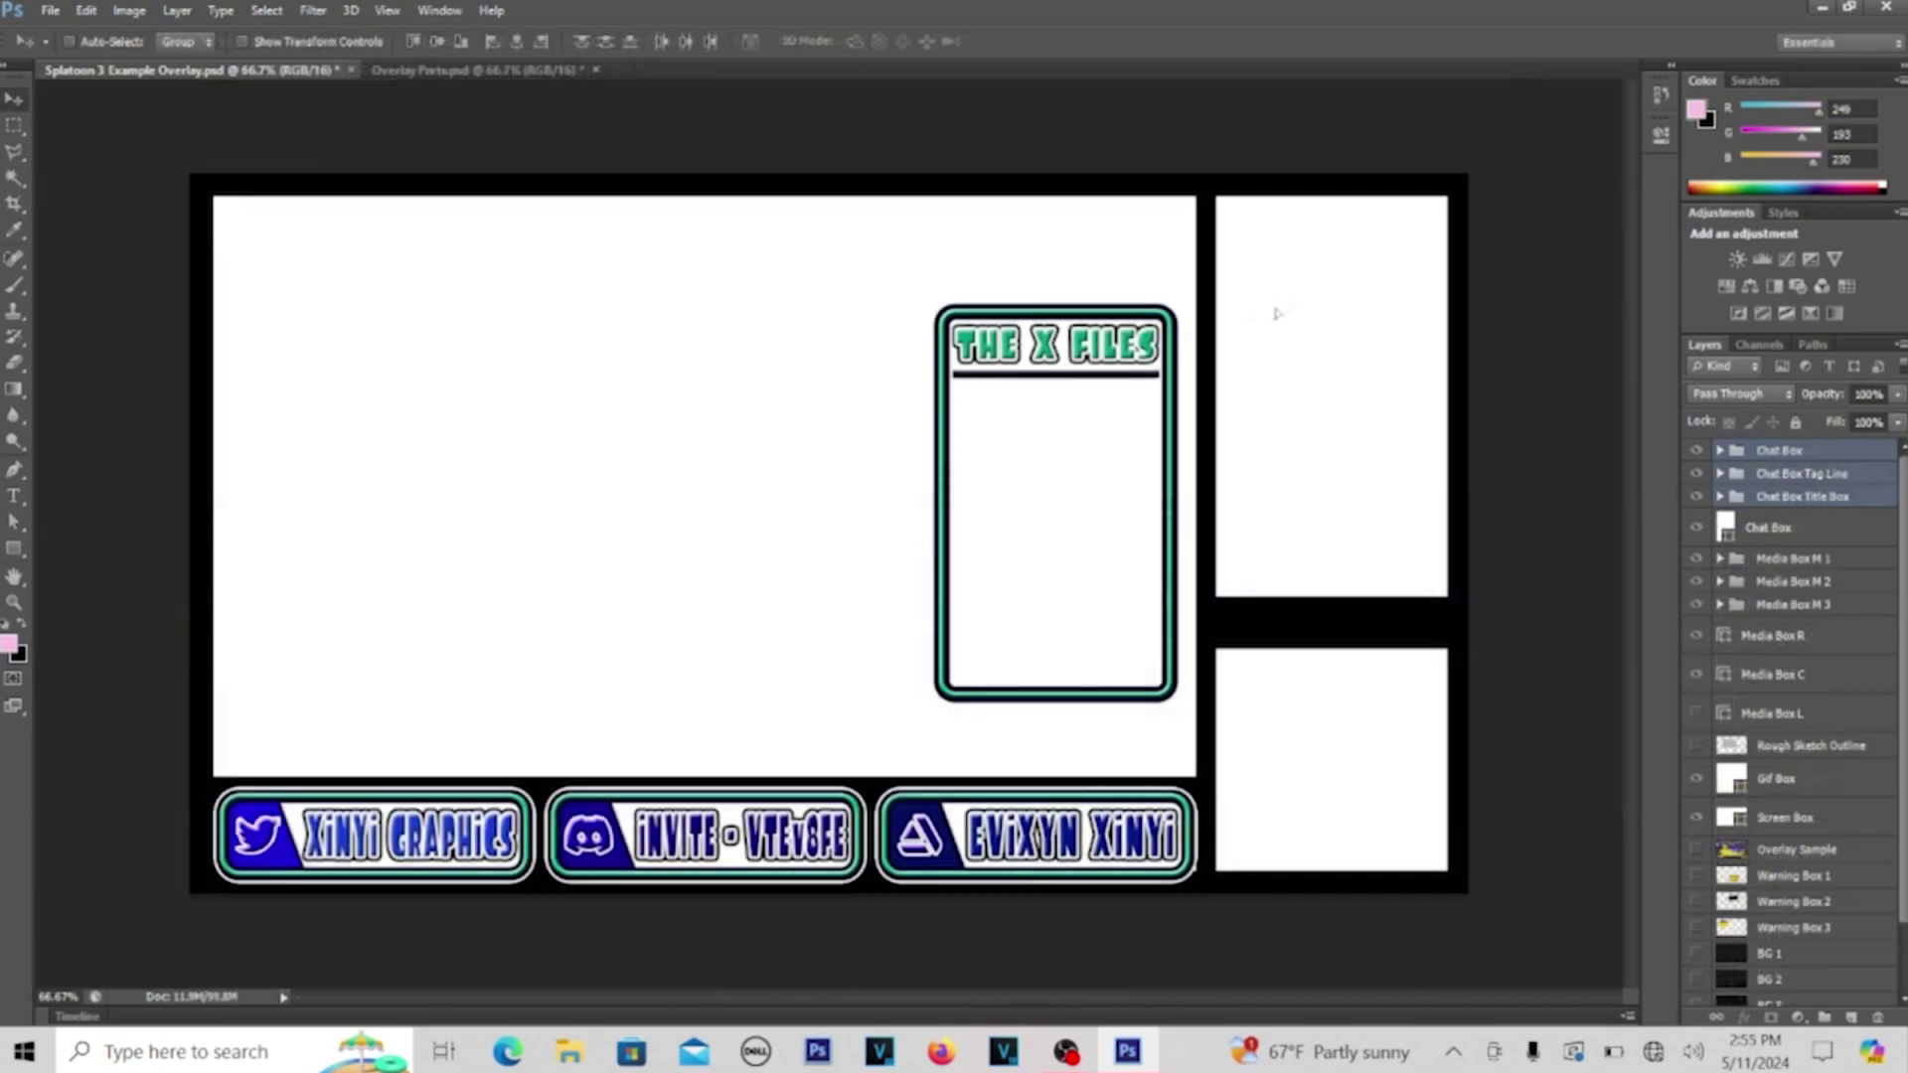
{"action": "left_click_drag", "start_coordinate": [1275, 307], "coordinate": [1379, 262]}
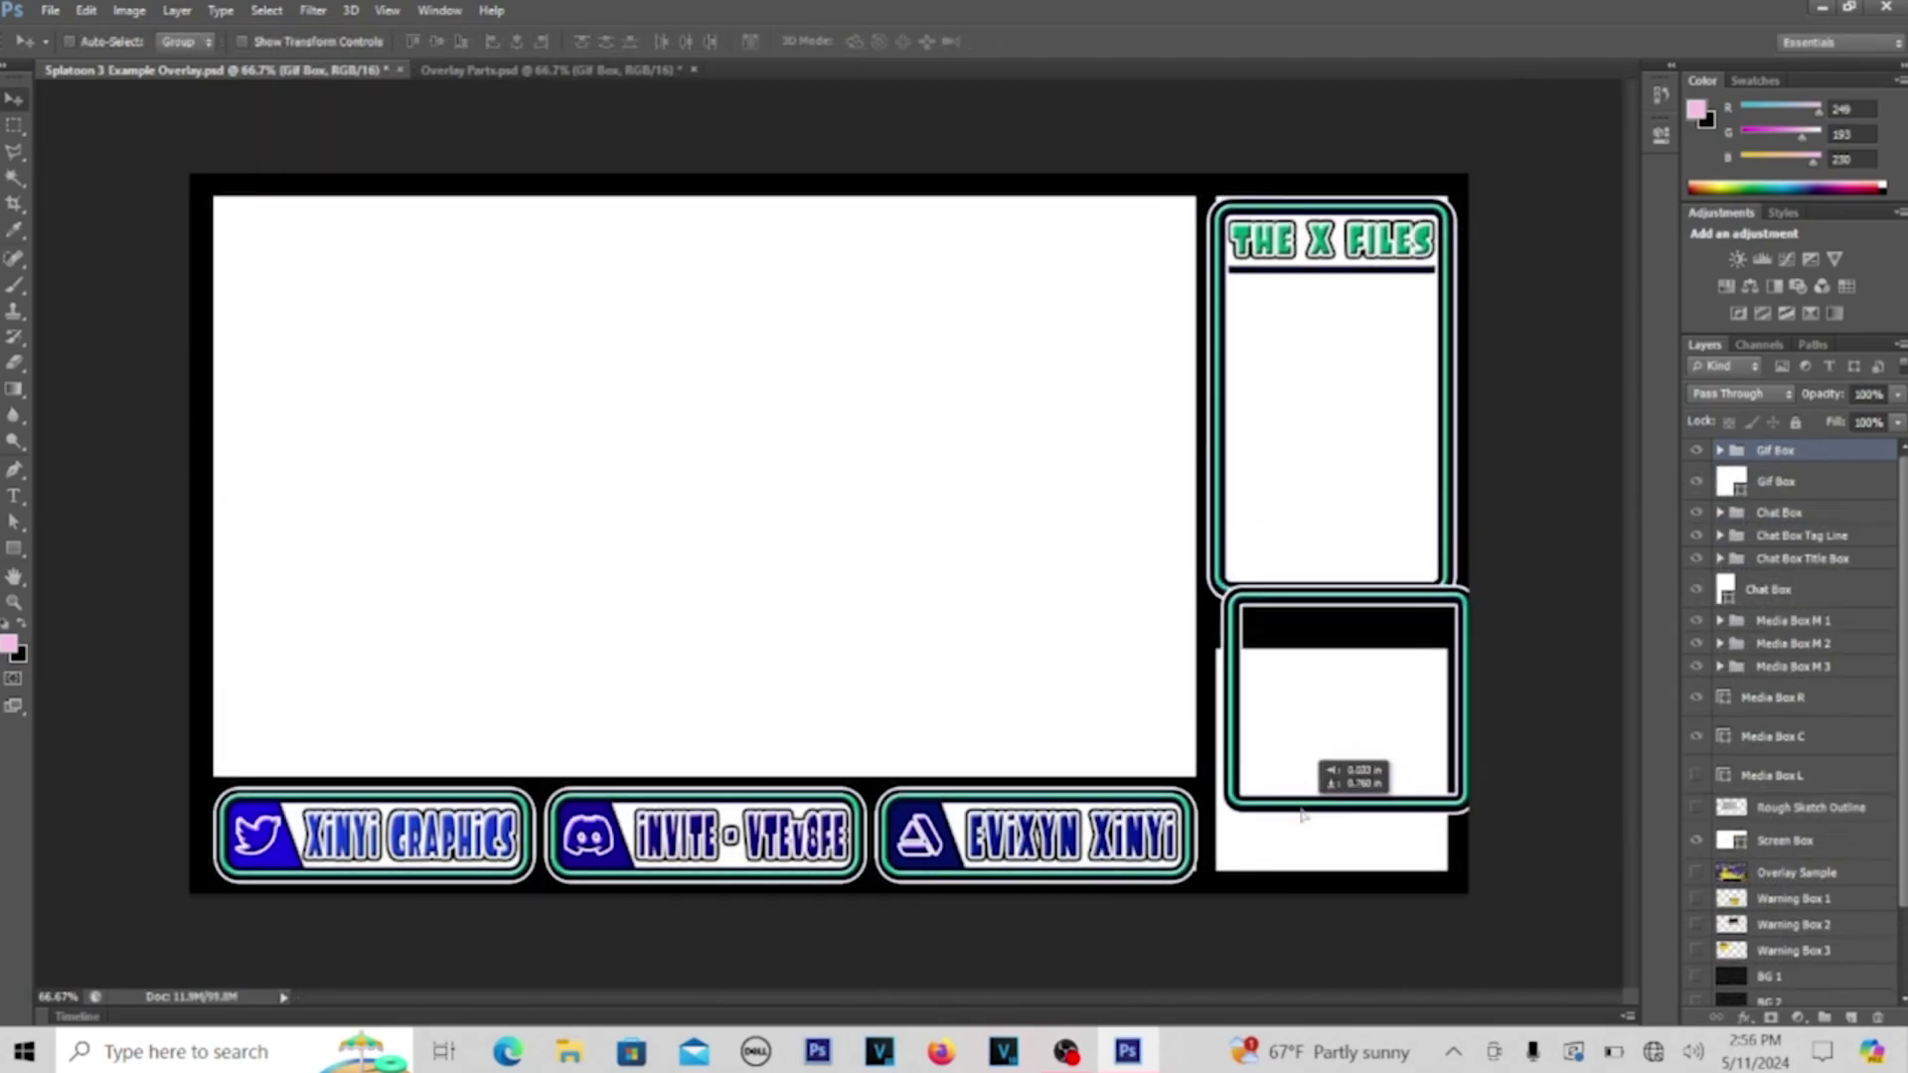
Place the GIF frame lower right and turn a Chat Box group copy into a sideways screen border
{"action": "left_click_drag", "start_coordinate": [1304, 812], "coordinate": [1303, 864]}
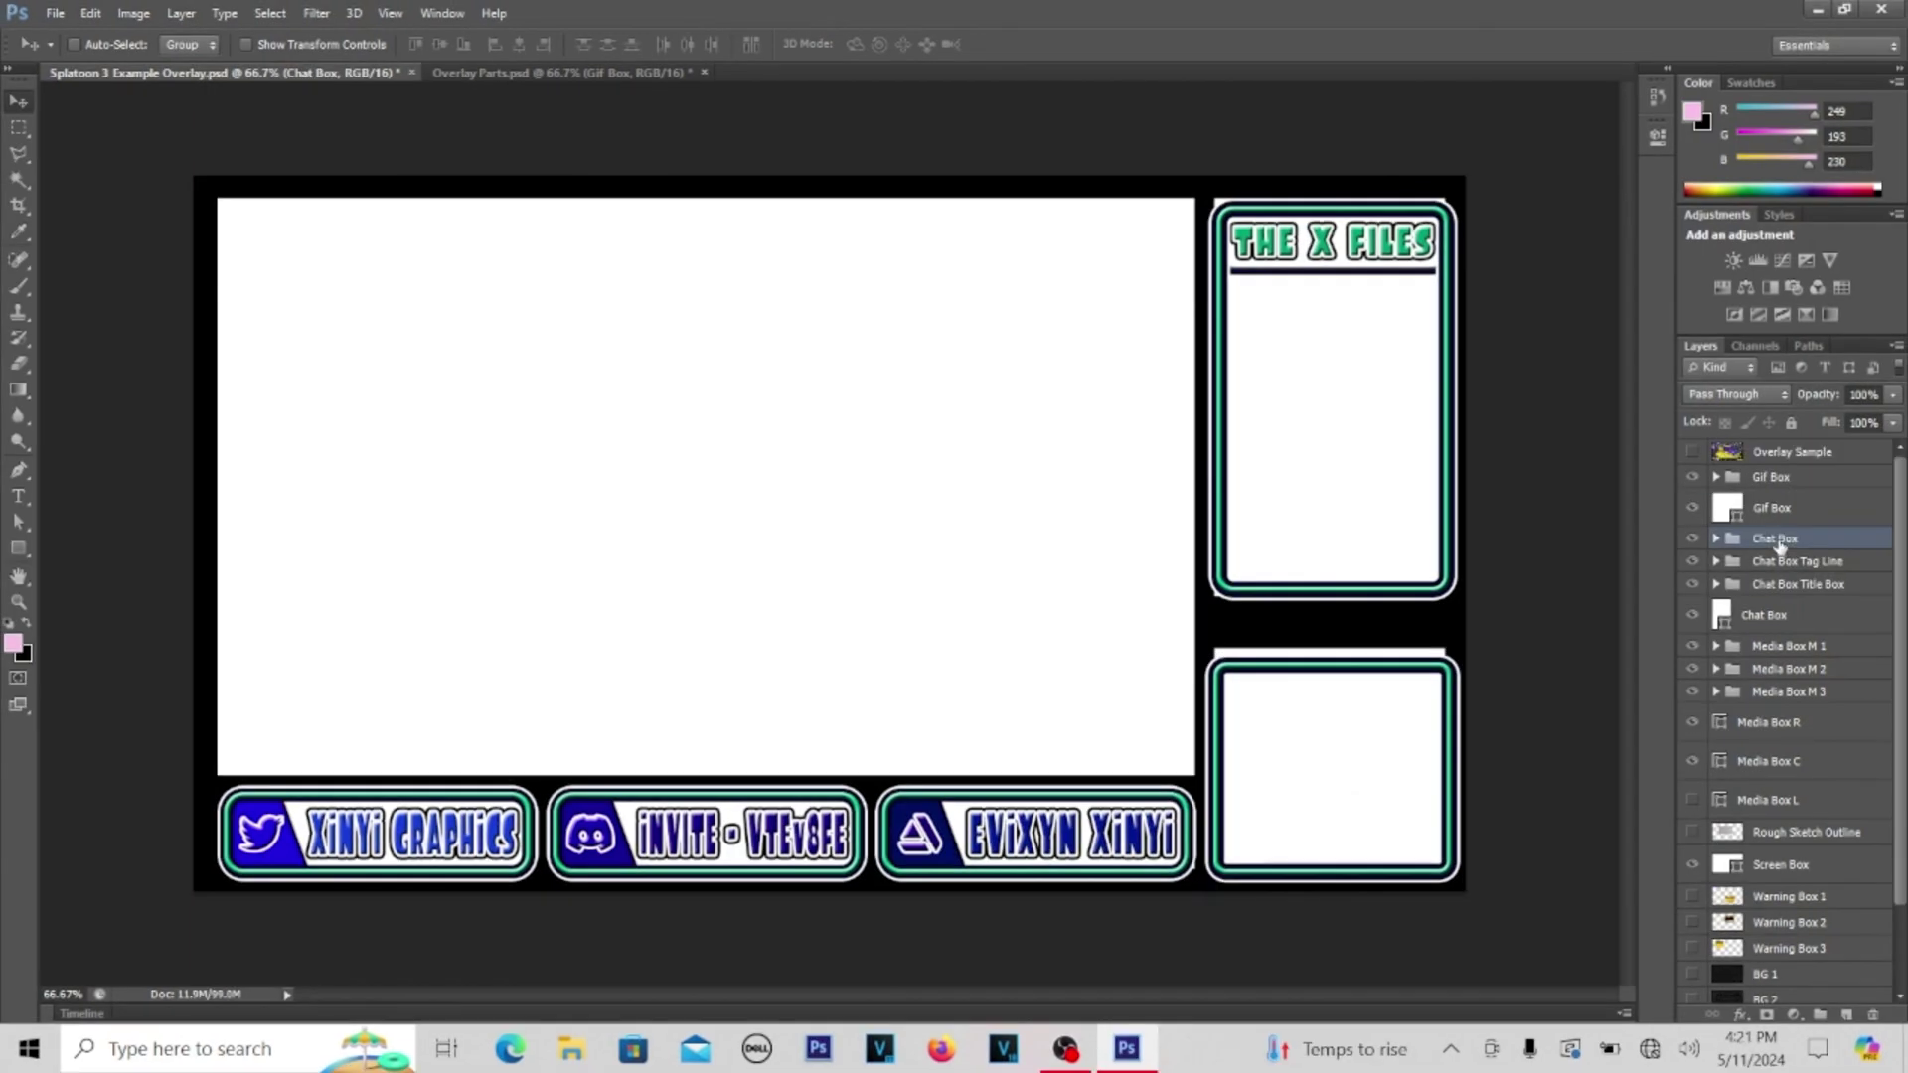
{"action": "right_click", "coordinate": [1777, 537]}
{"action": "left_click", "coordinate": [1525, 515]}
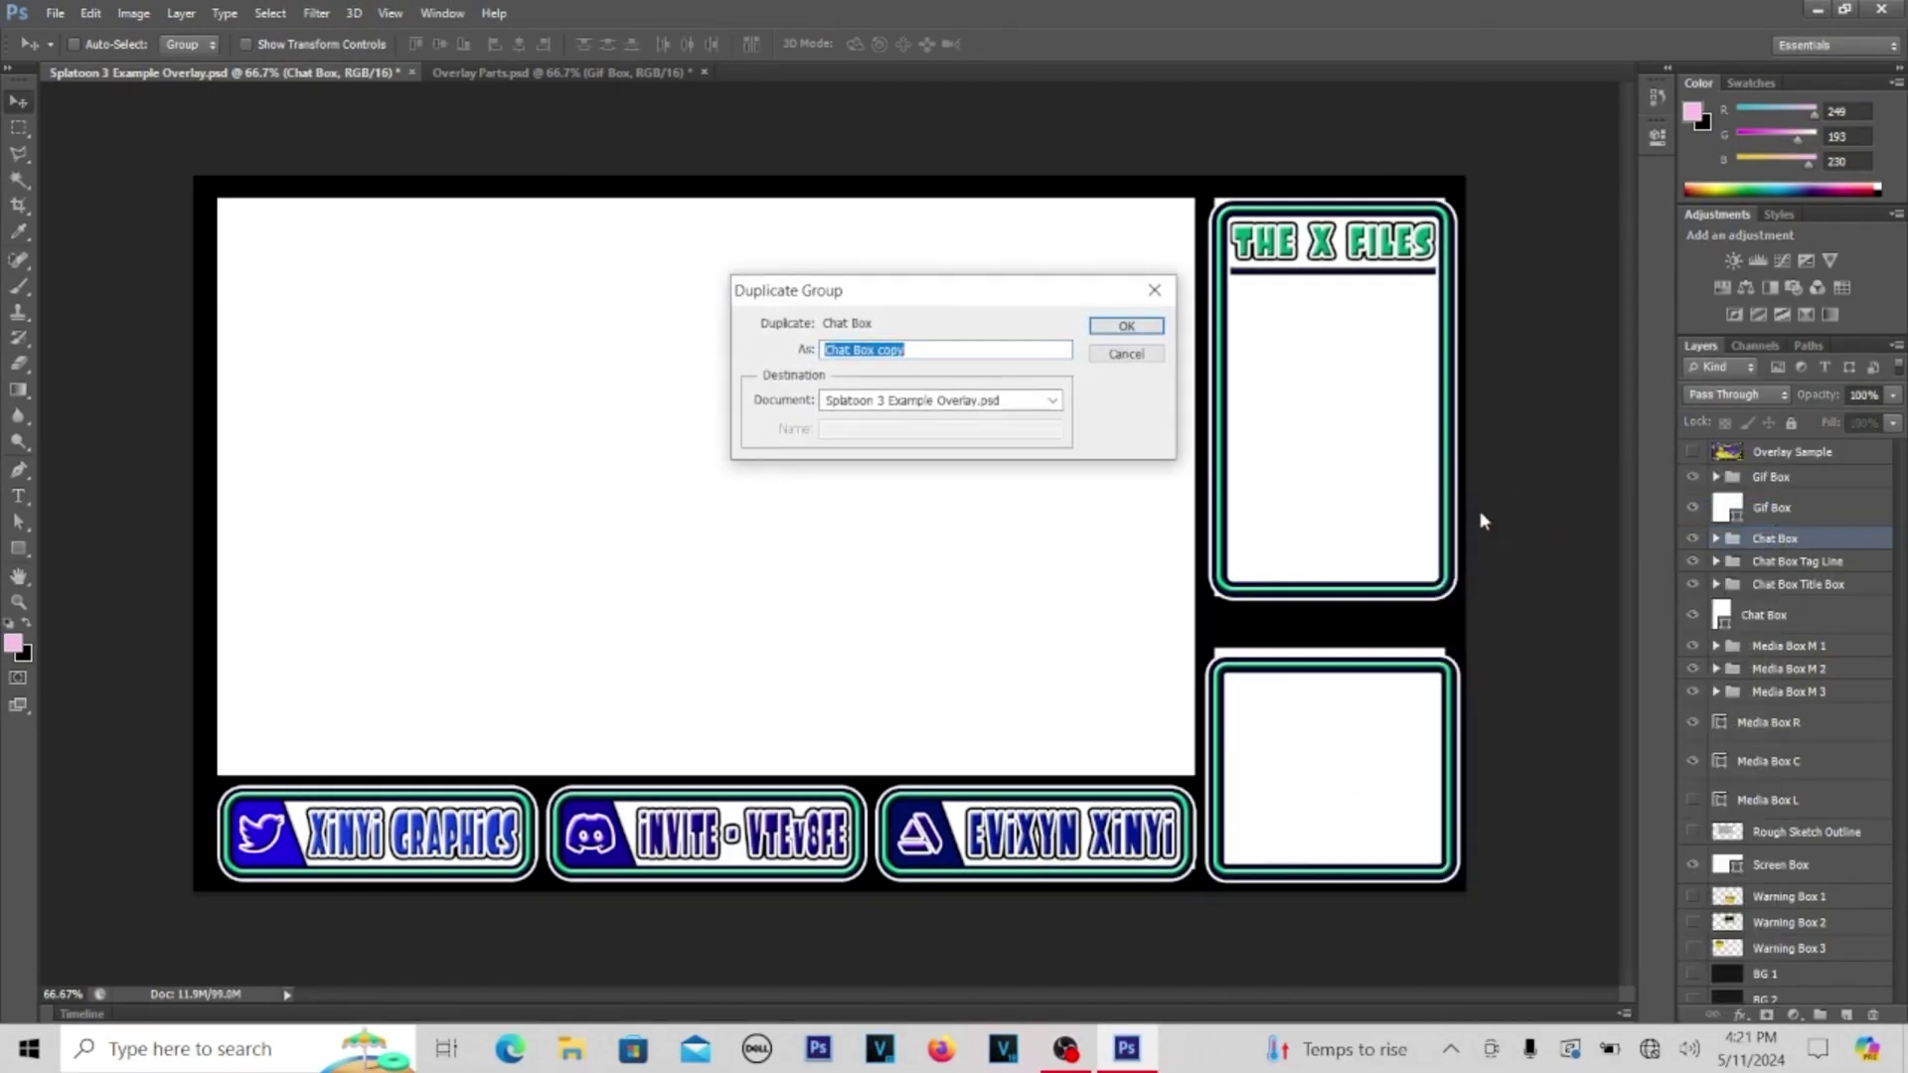
{"action": "left_click", "coordinate": [1128, 327]}
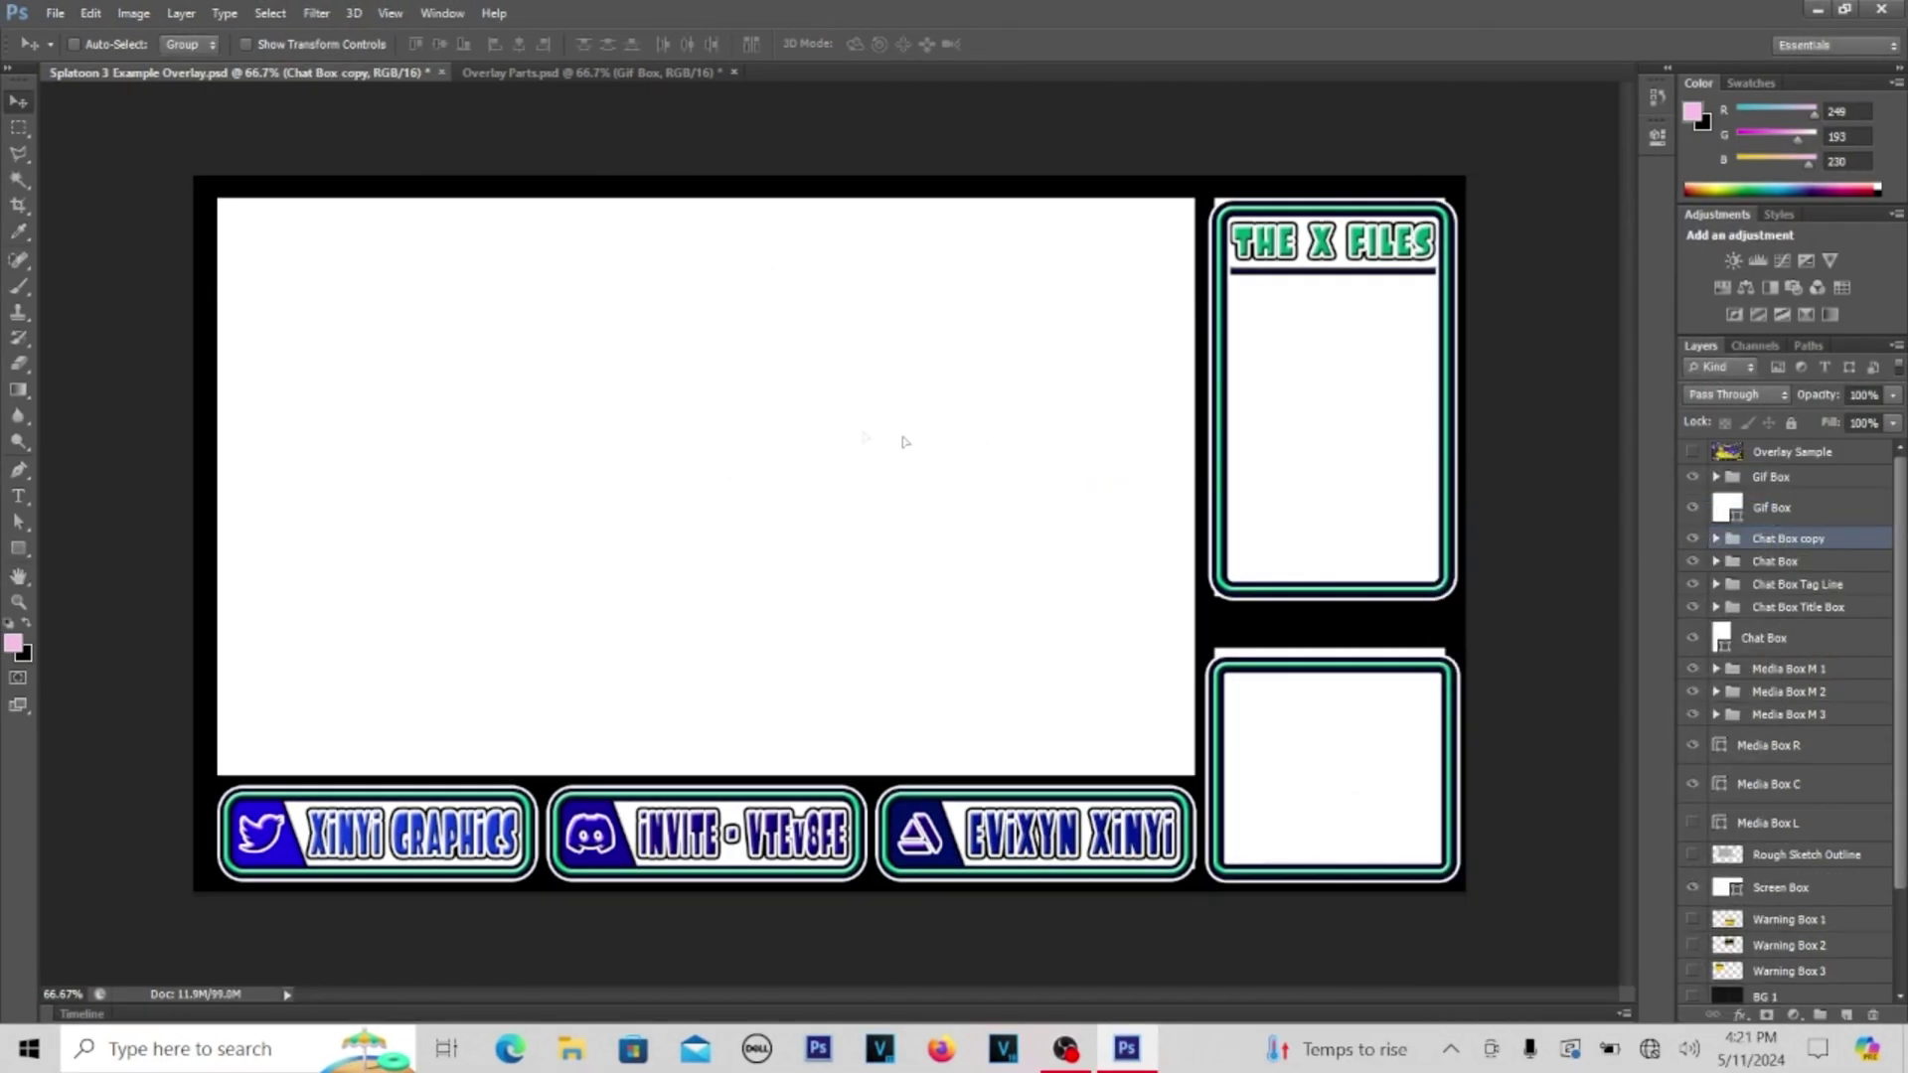
{"action": "left_click_drag", "start_coordinate": [1225, 363], "coordinate": [461, 363]}
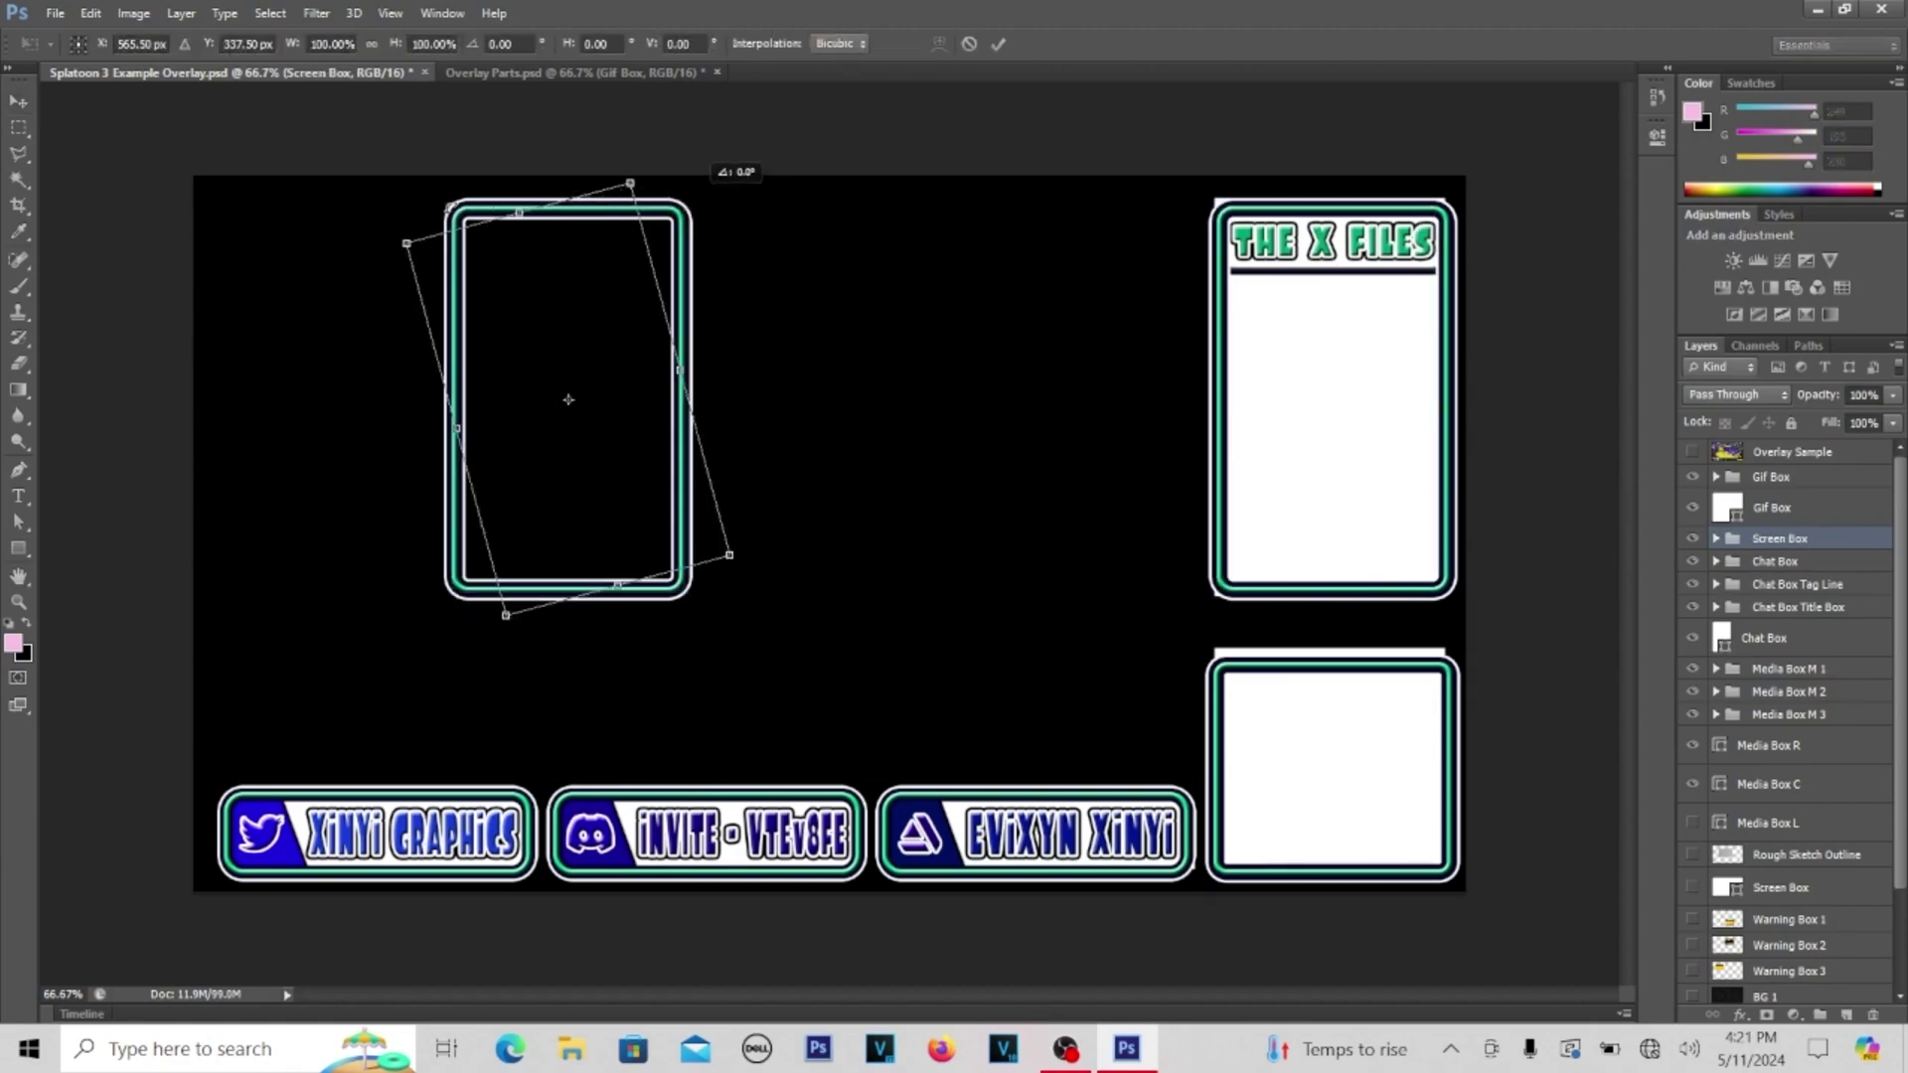
{"action": "left_click_drag", "start_coordinate": [688, 199], "coordinate": [372, 249]}
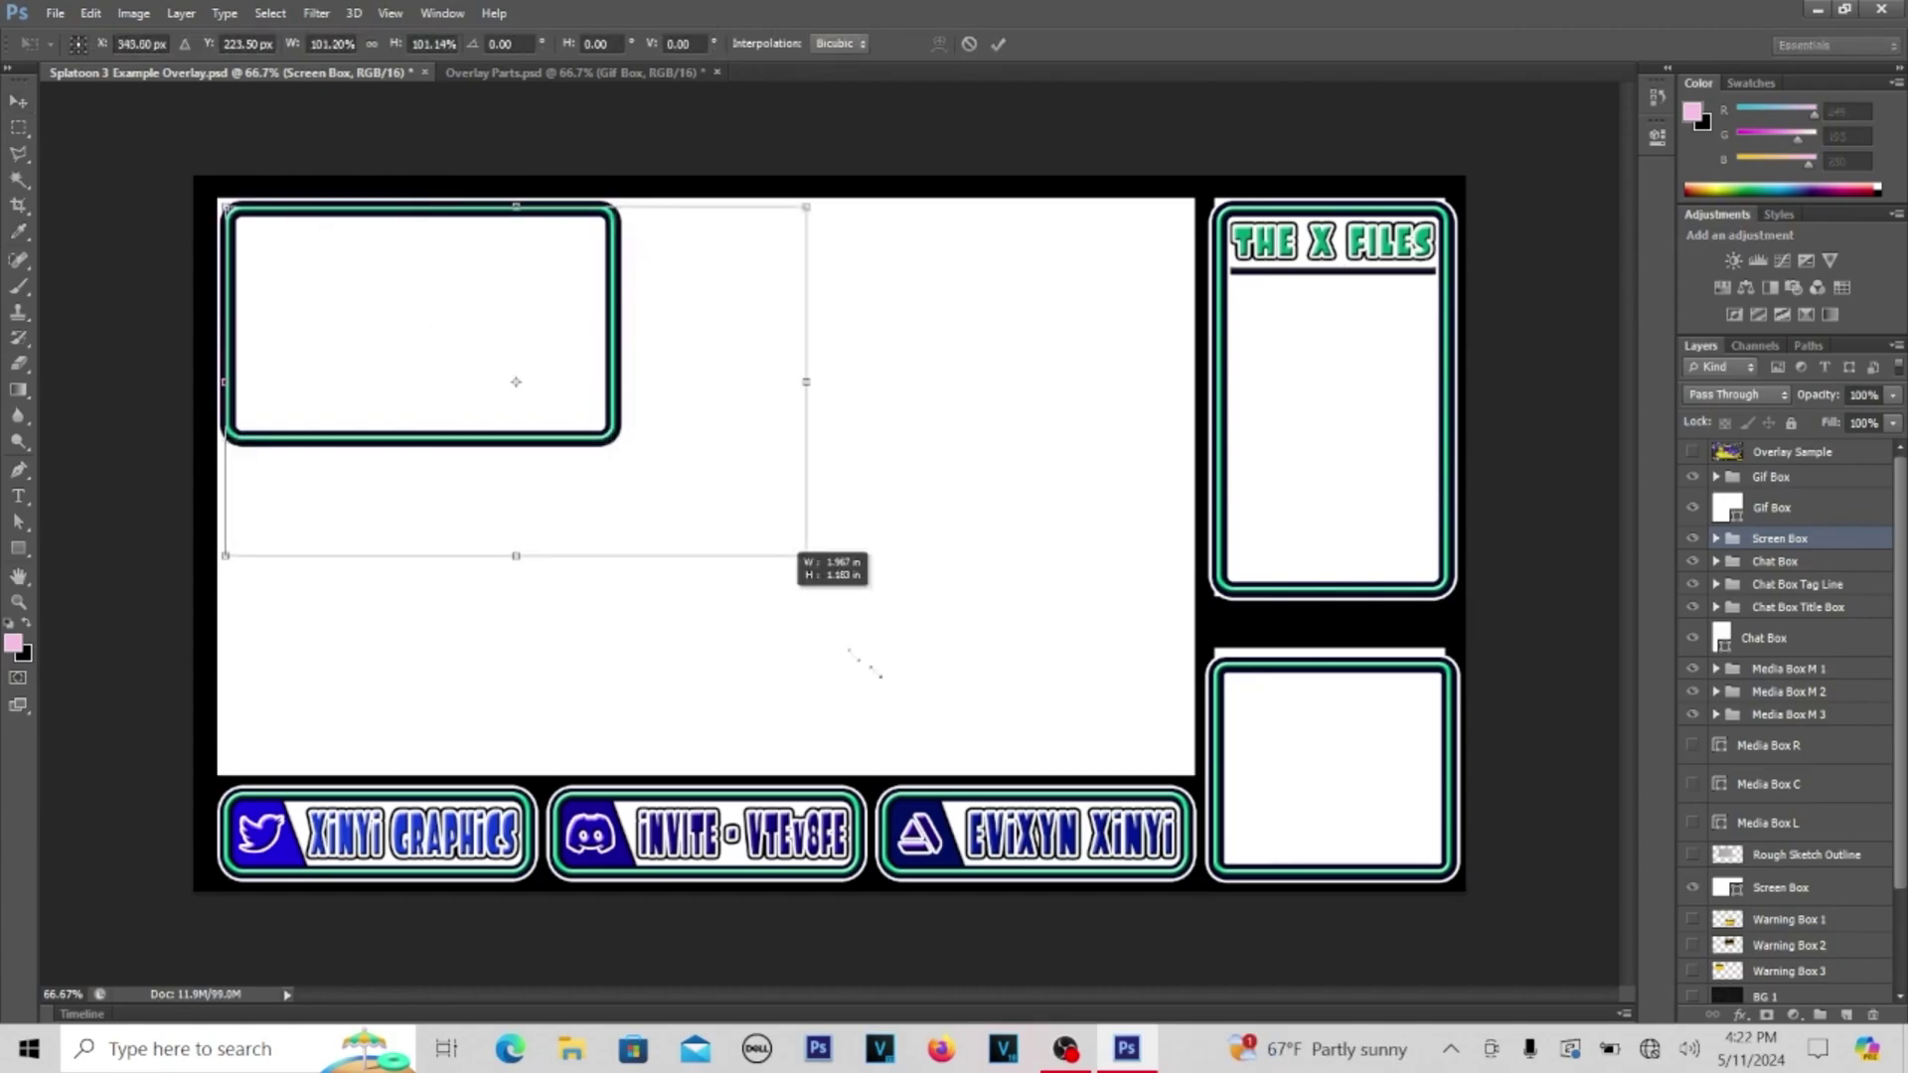
{"action": "left_click_drag", "start_coordinate": [810, 552], "coordinate": [1186, 785]}
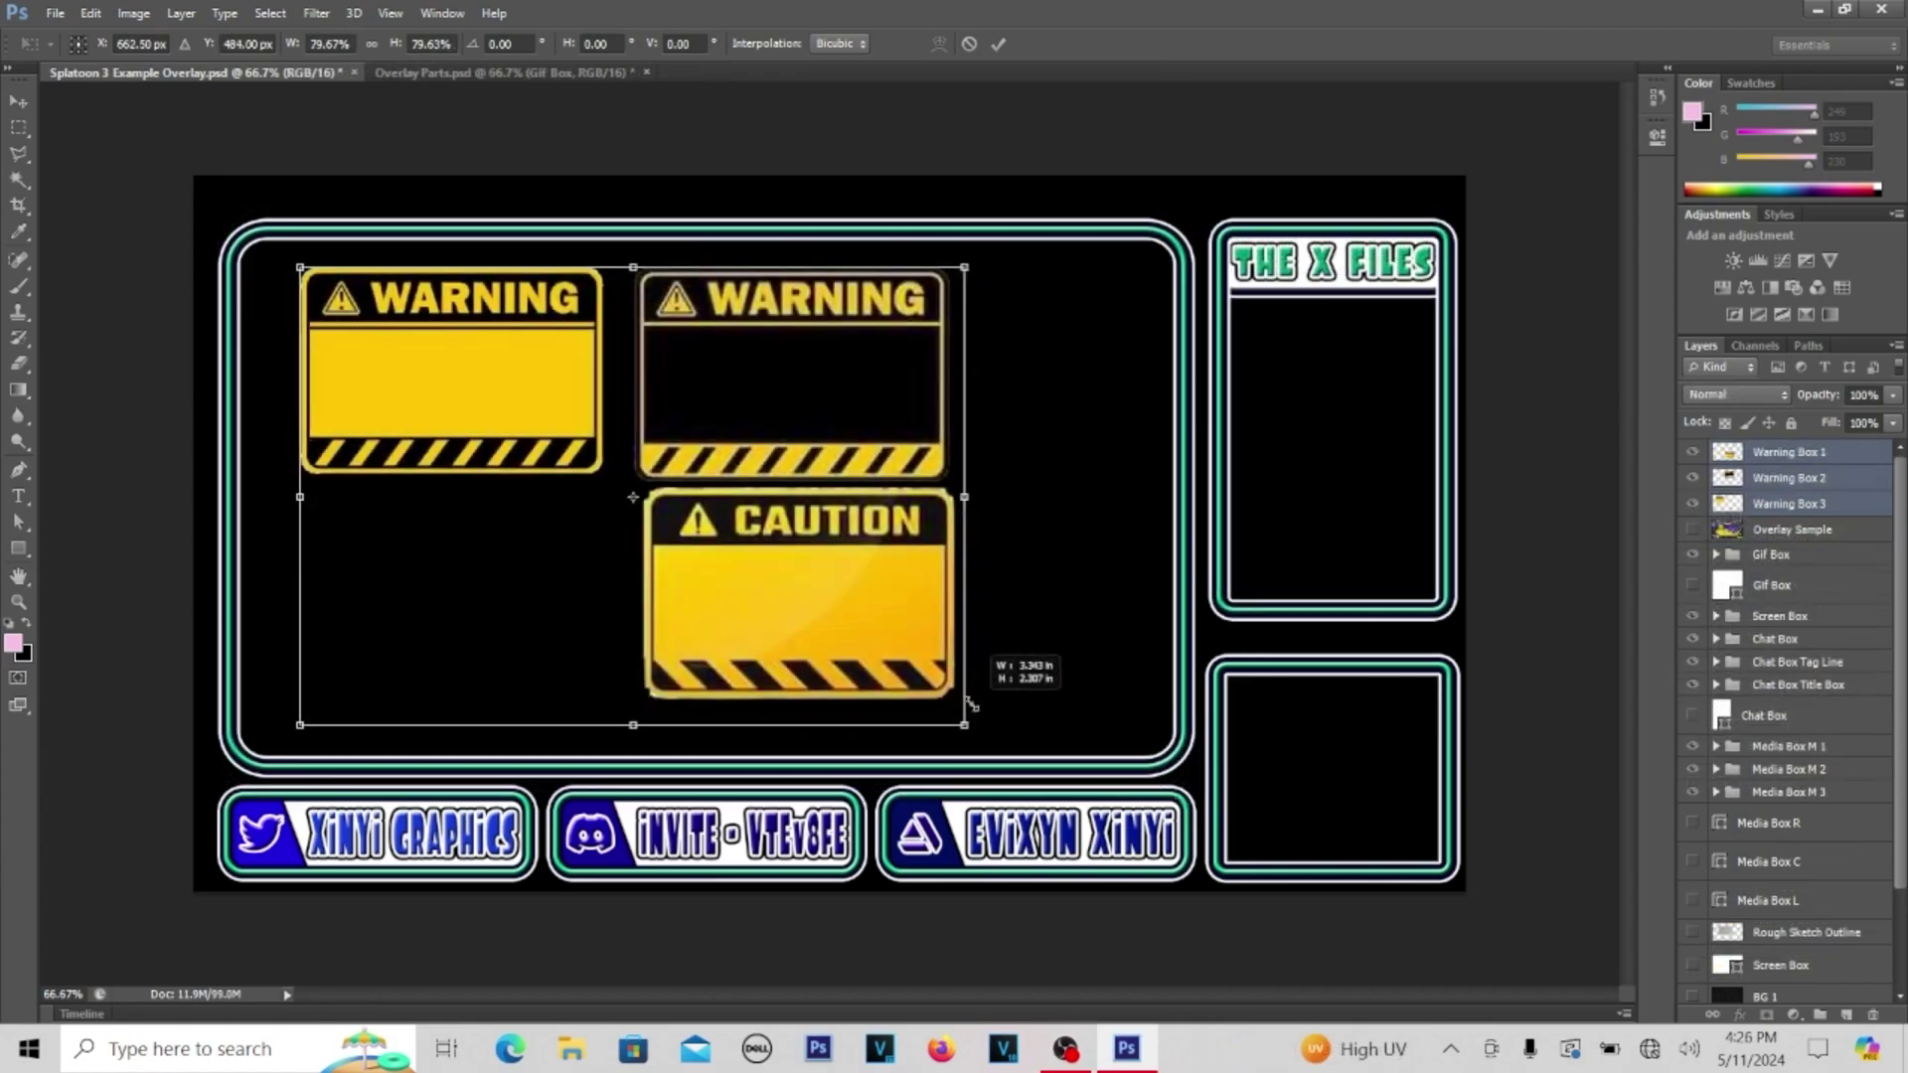
Shrink the three warning boxes together and raise the CAUTION box up and to the right
{"action": "left_click_drag", "start_coordinate": [972, 704], "coordinate": [754, 617]}
{"action": "key", "text": "Return"}
{"action": "left_click_drag", "start_coordinate": [380, 328], "coordinate": [660, 266]}
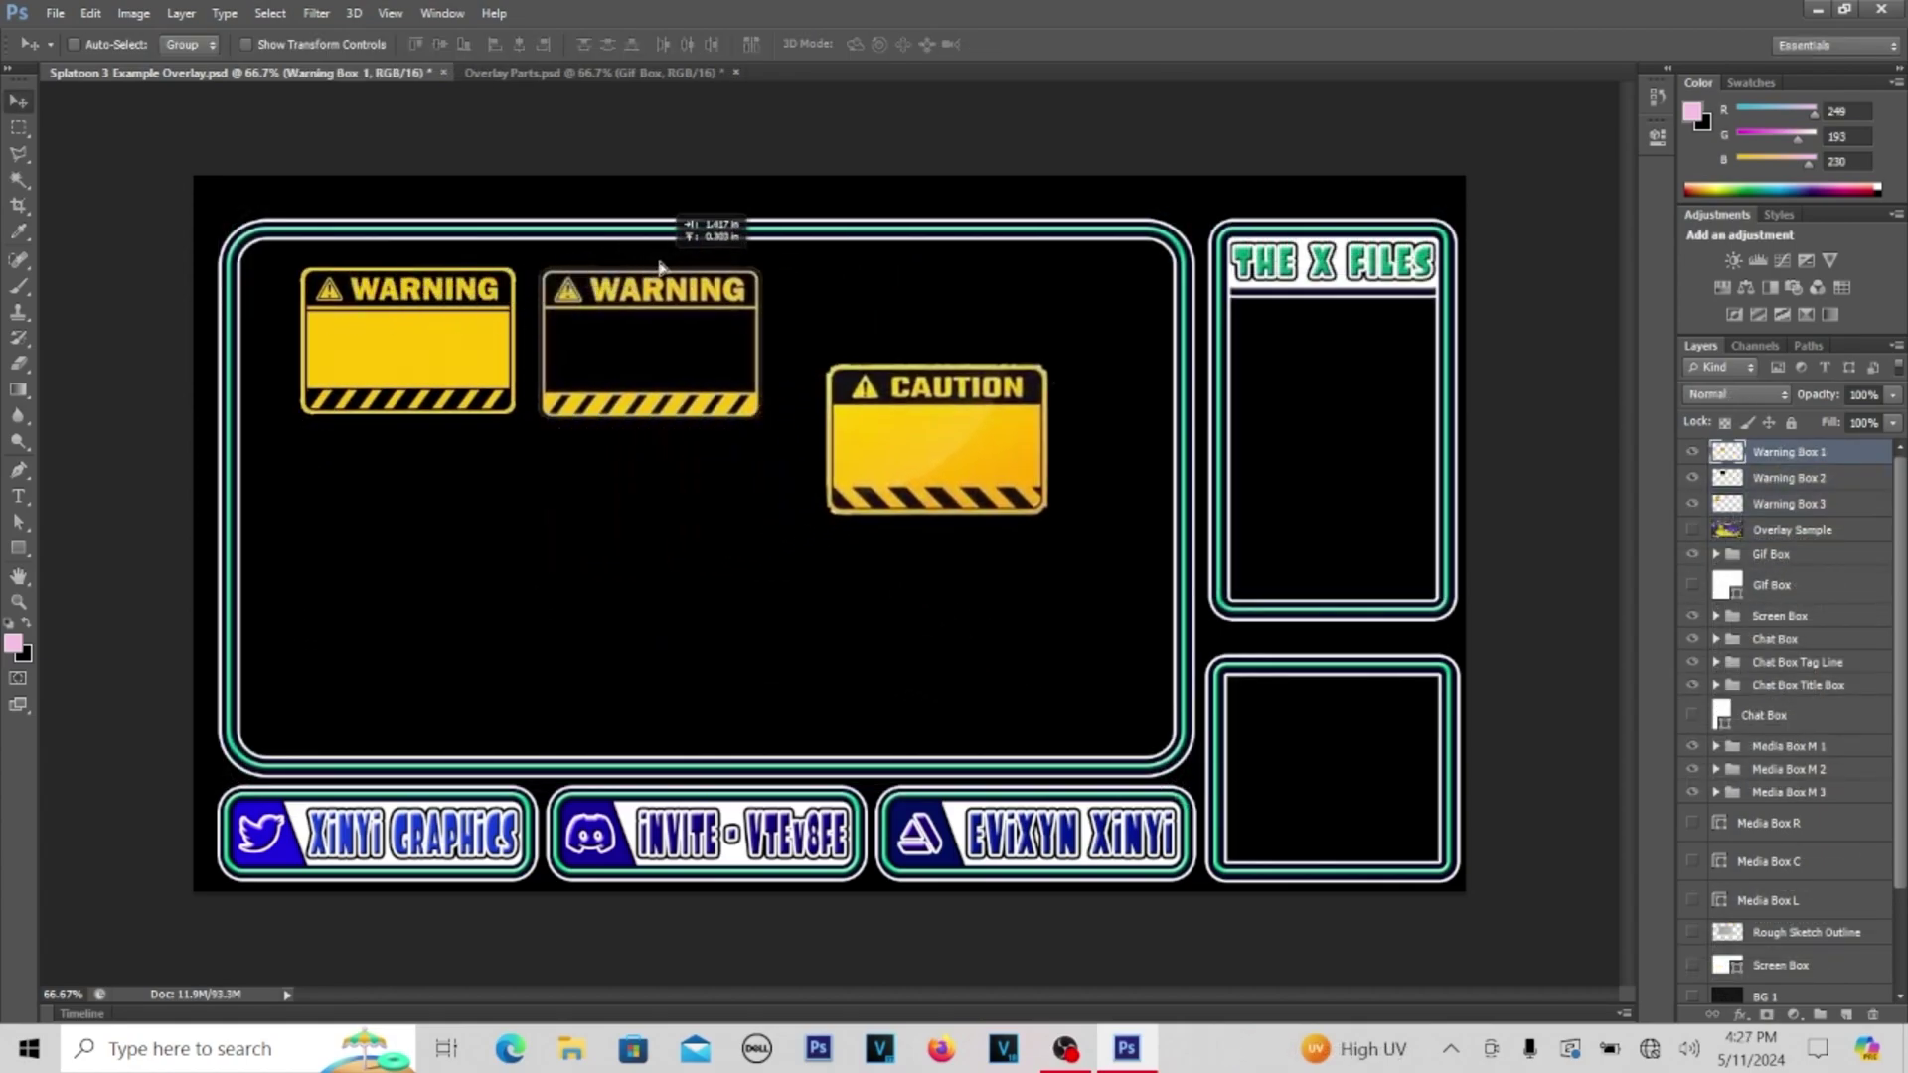
{"action": "left_click_drag", "start_coordinate": [980, 497], "coordinate": [941, 417]}
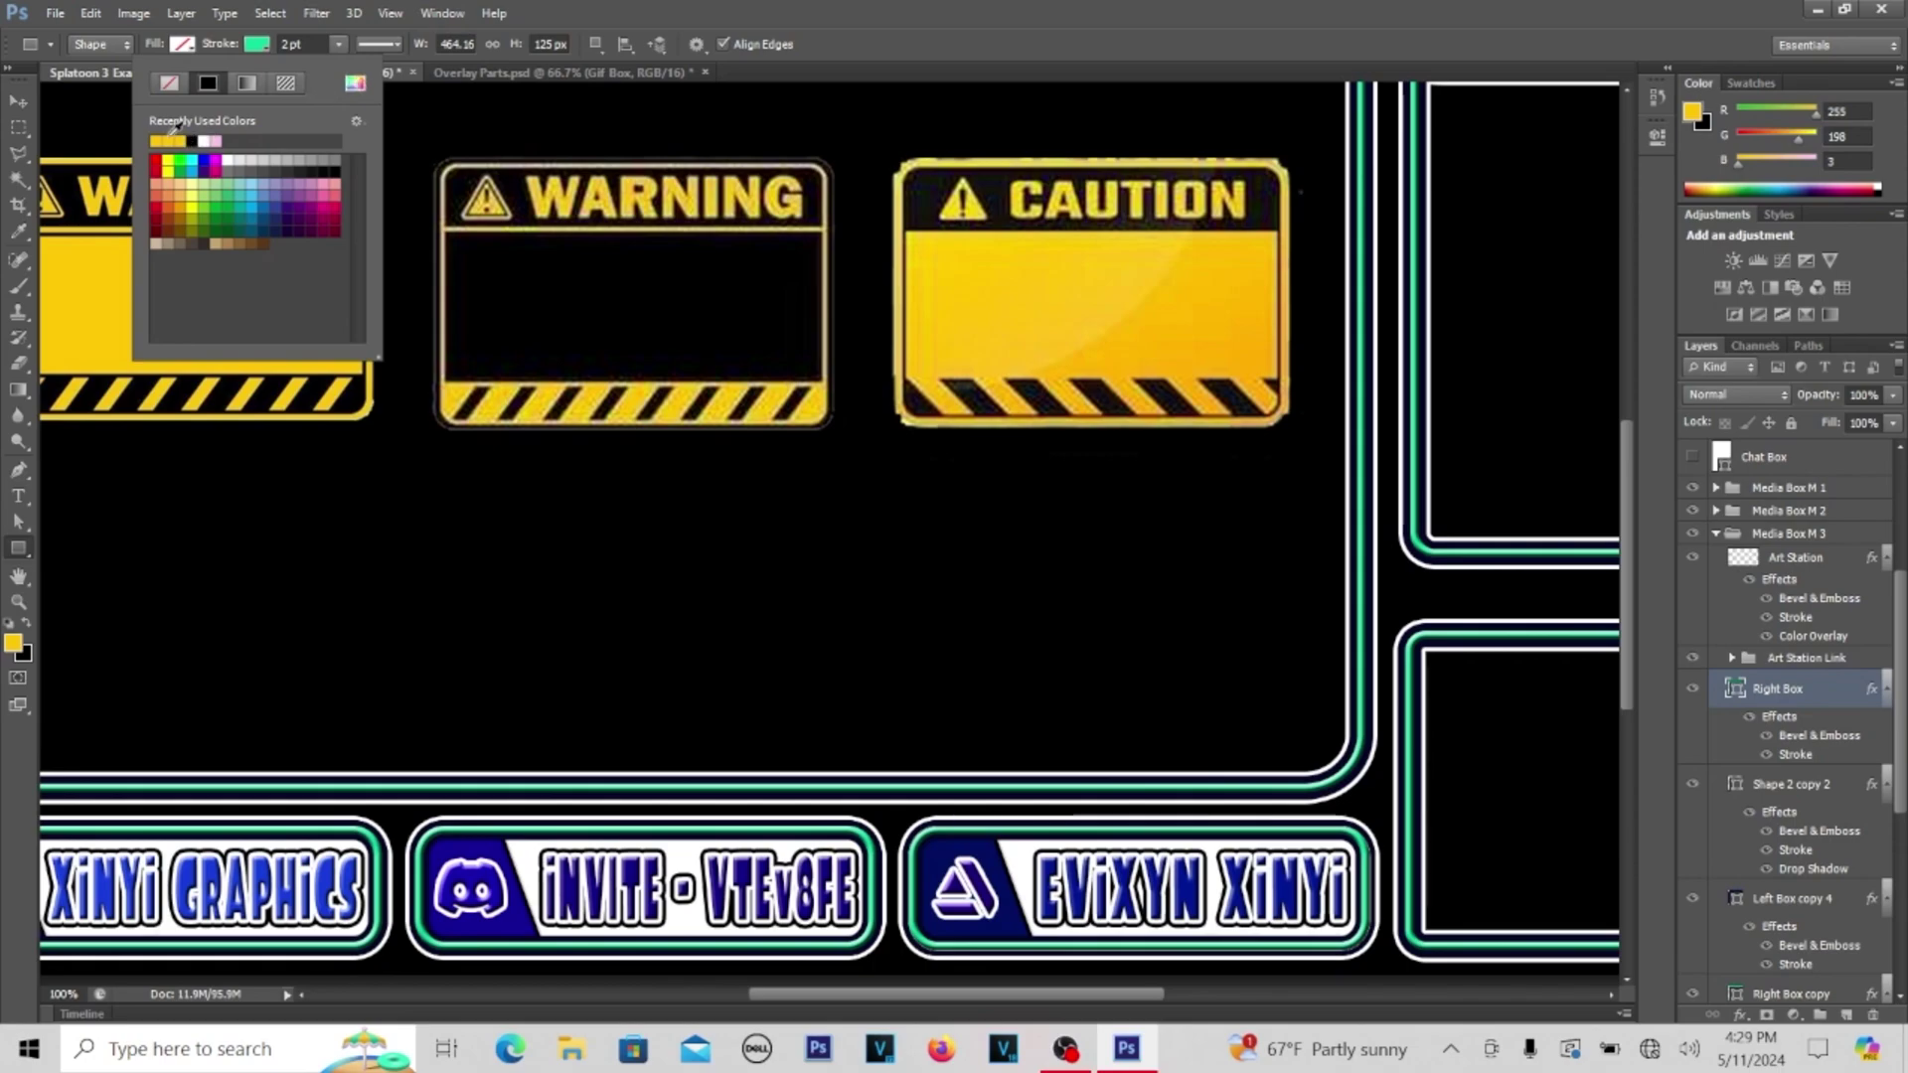
Unhide the Left Box copy 4 layer and review its shape fill colour
{"action": "key", "text": "v"}
{"action": "scroll", "coordinate": [1697, 824], "scroll_direction": "down", "scroll_amount": 1}
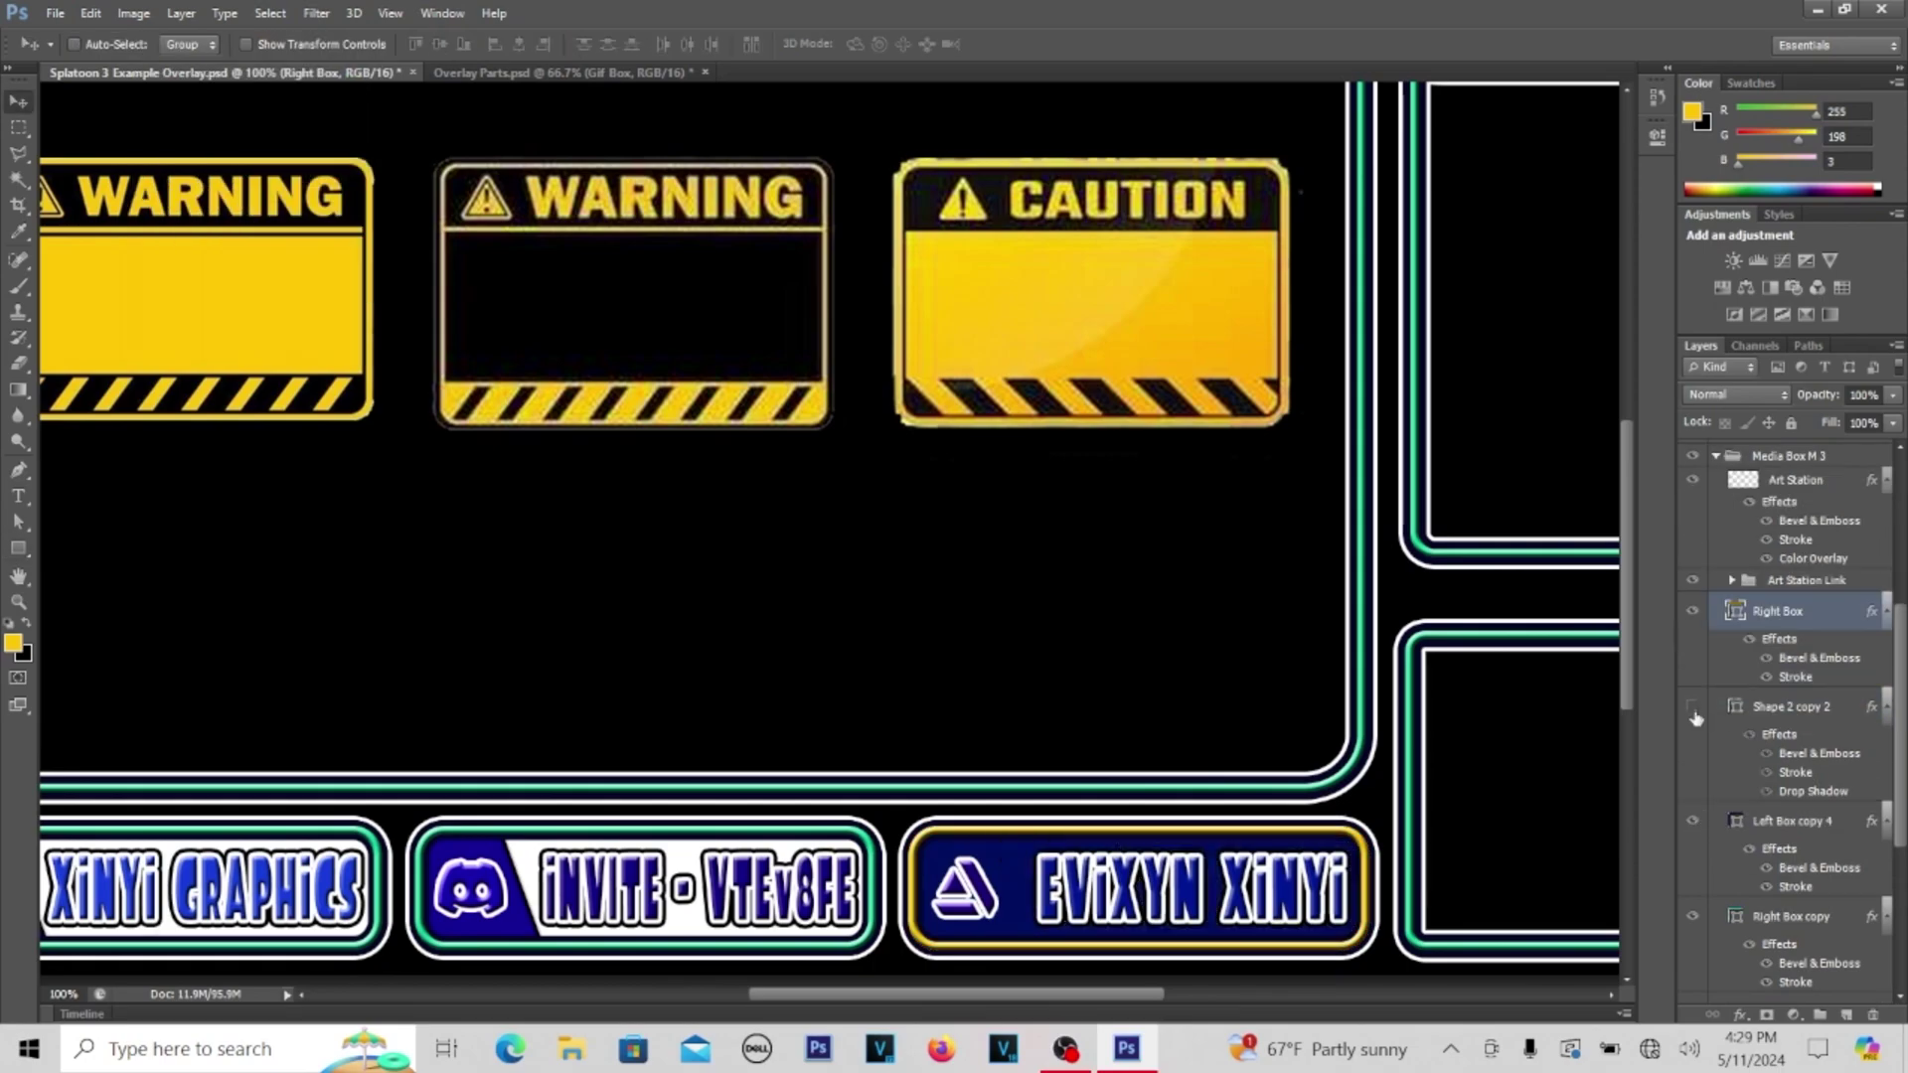
{"action": "left_click", "coordinate": [1694, 822]}
{"action": "left_click", "coordinate": [1769, 823]}
{"action": "key", "text": "u"}
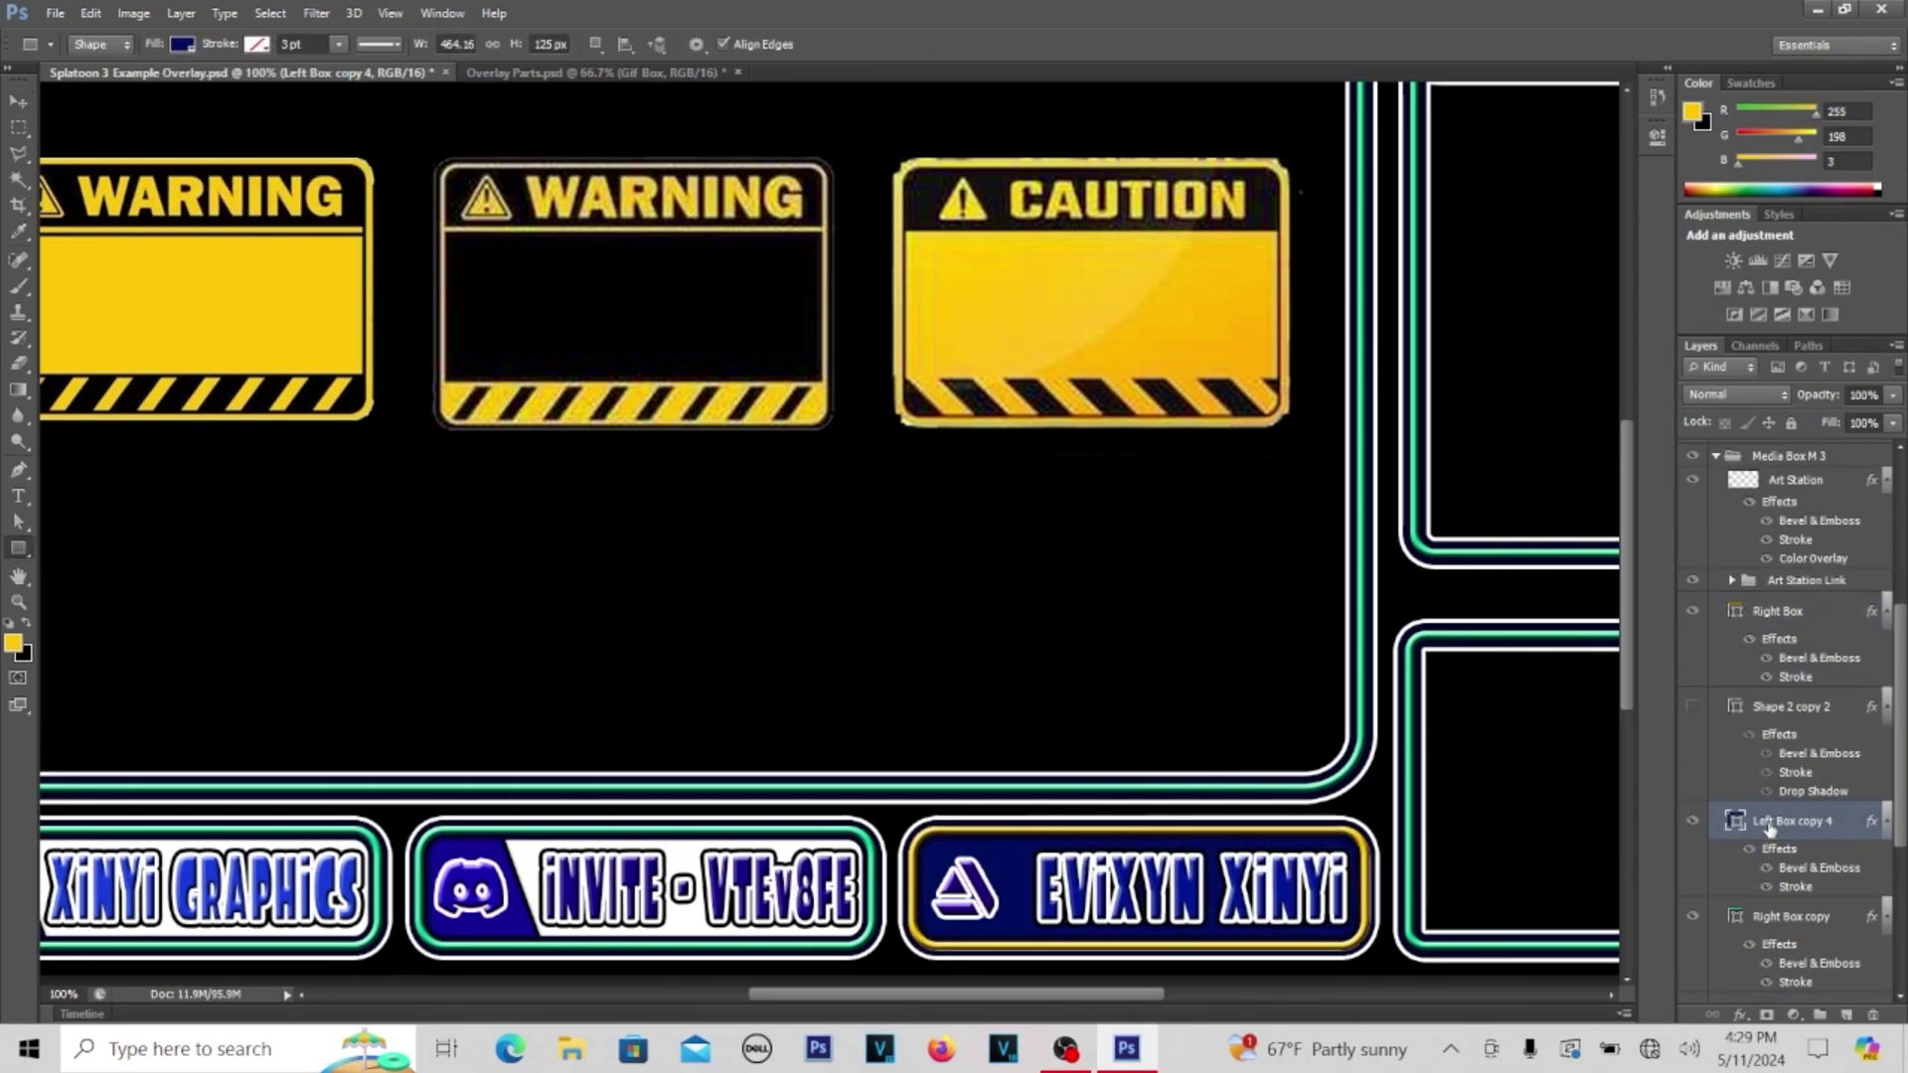
{"action": "left_click", "coordinate": [181, 43]}
{"action": "key", "text": "v"}
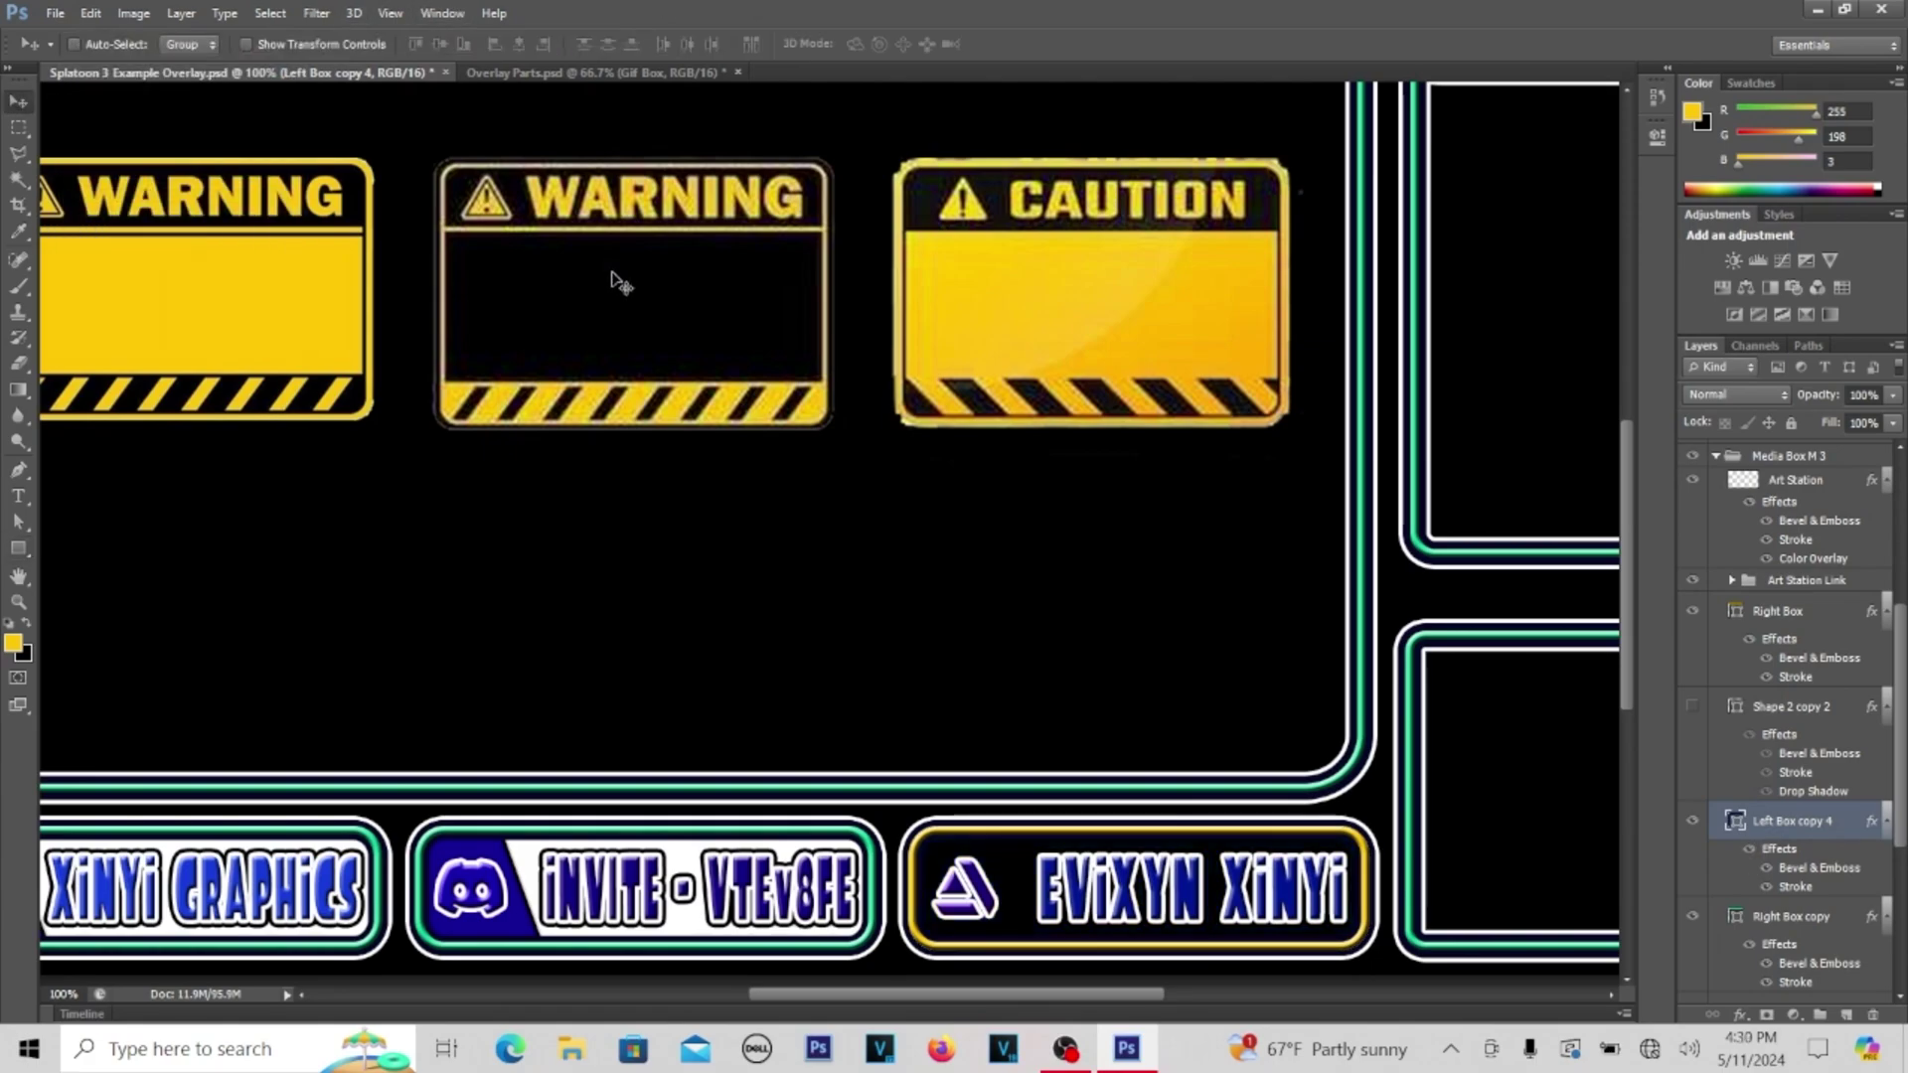
Unhide the handle texts, colour the ArtStation handle yellow and turn off its stroke effect
{"action": "left_click", "coordinate": [1692, 581]}
{"action": "left_click", "coordinate": [1693, 582]}
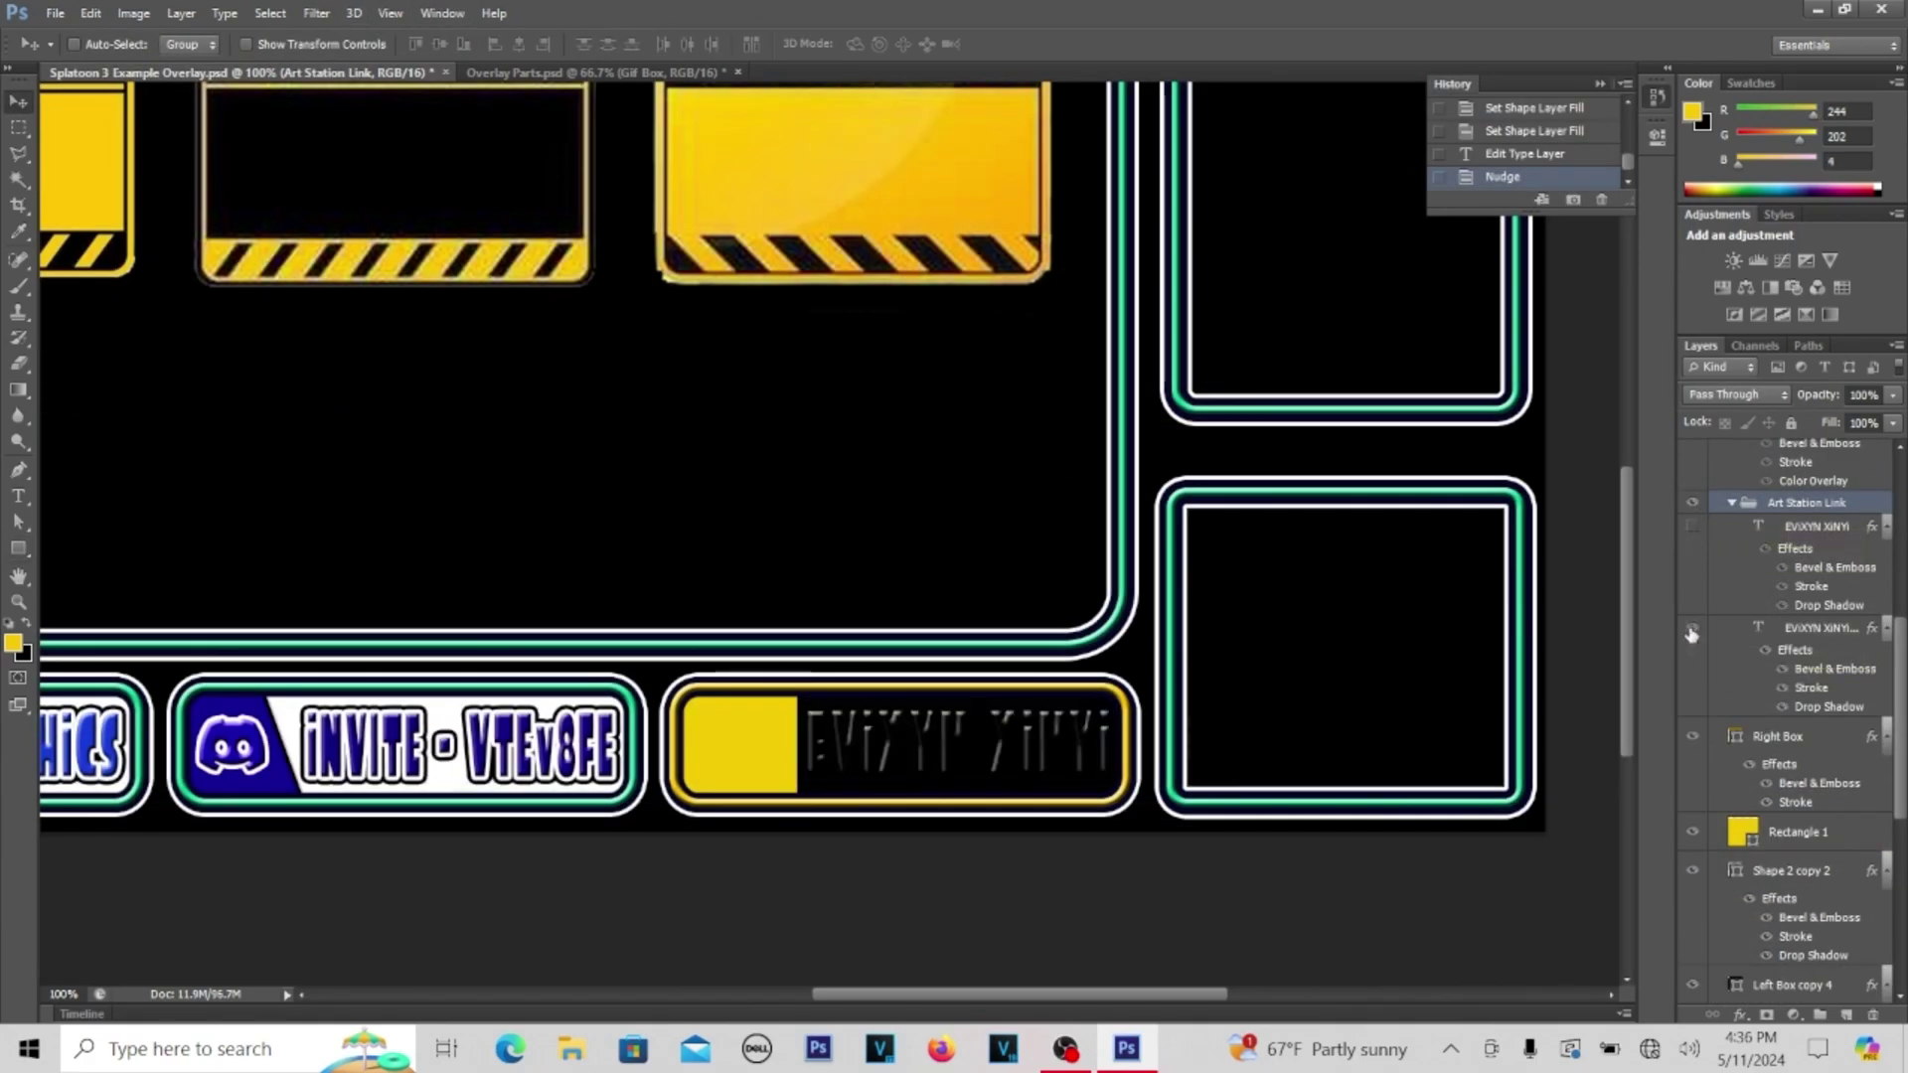
{"action": "left_click", "coordinate": [1693, 632]}
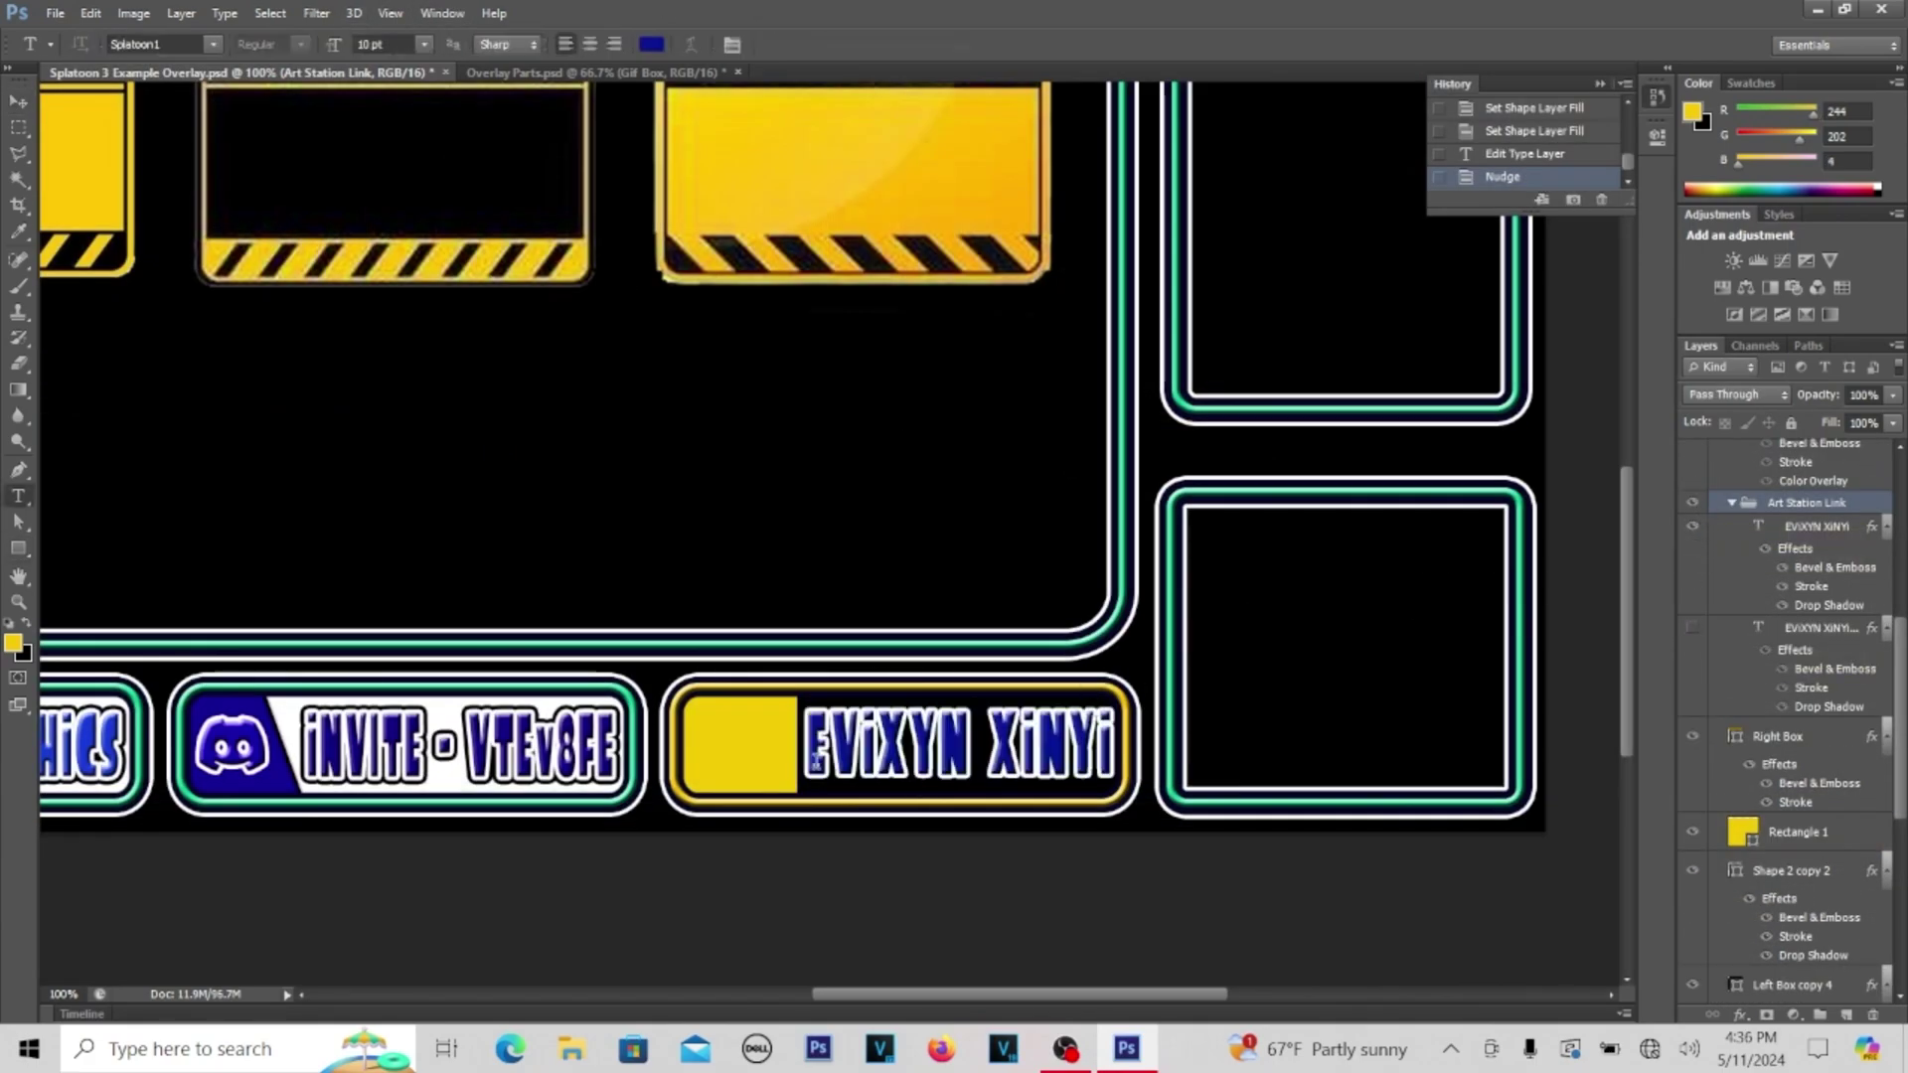
{"action": "double_click", "coordinate": [1758, 526]}
{"action": "left_click", "coordinate": [651, 44]}
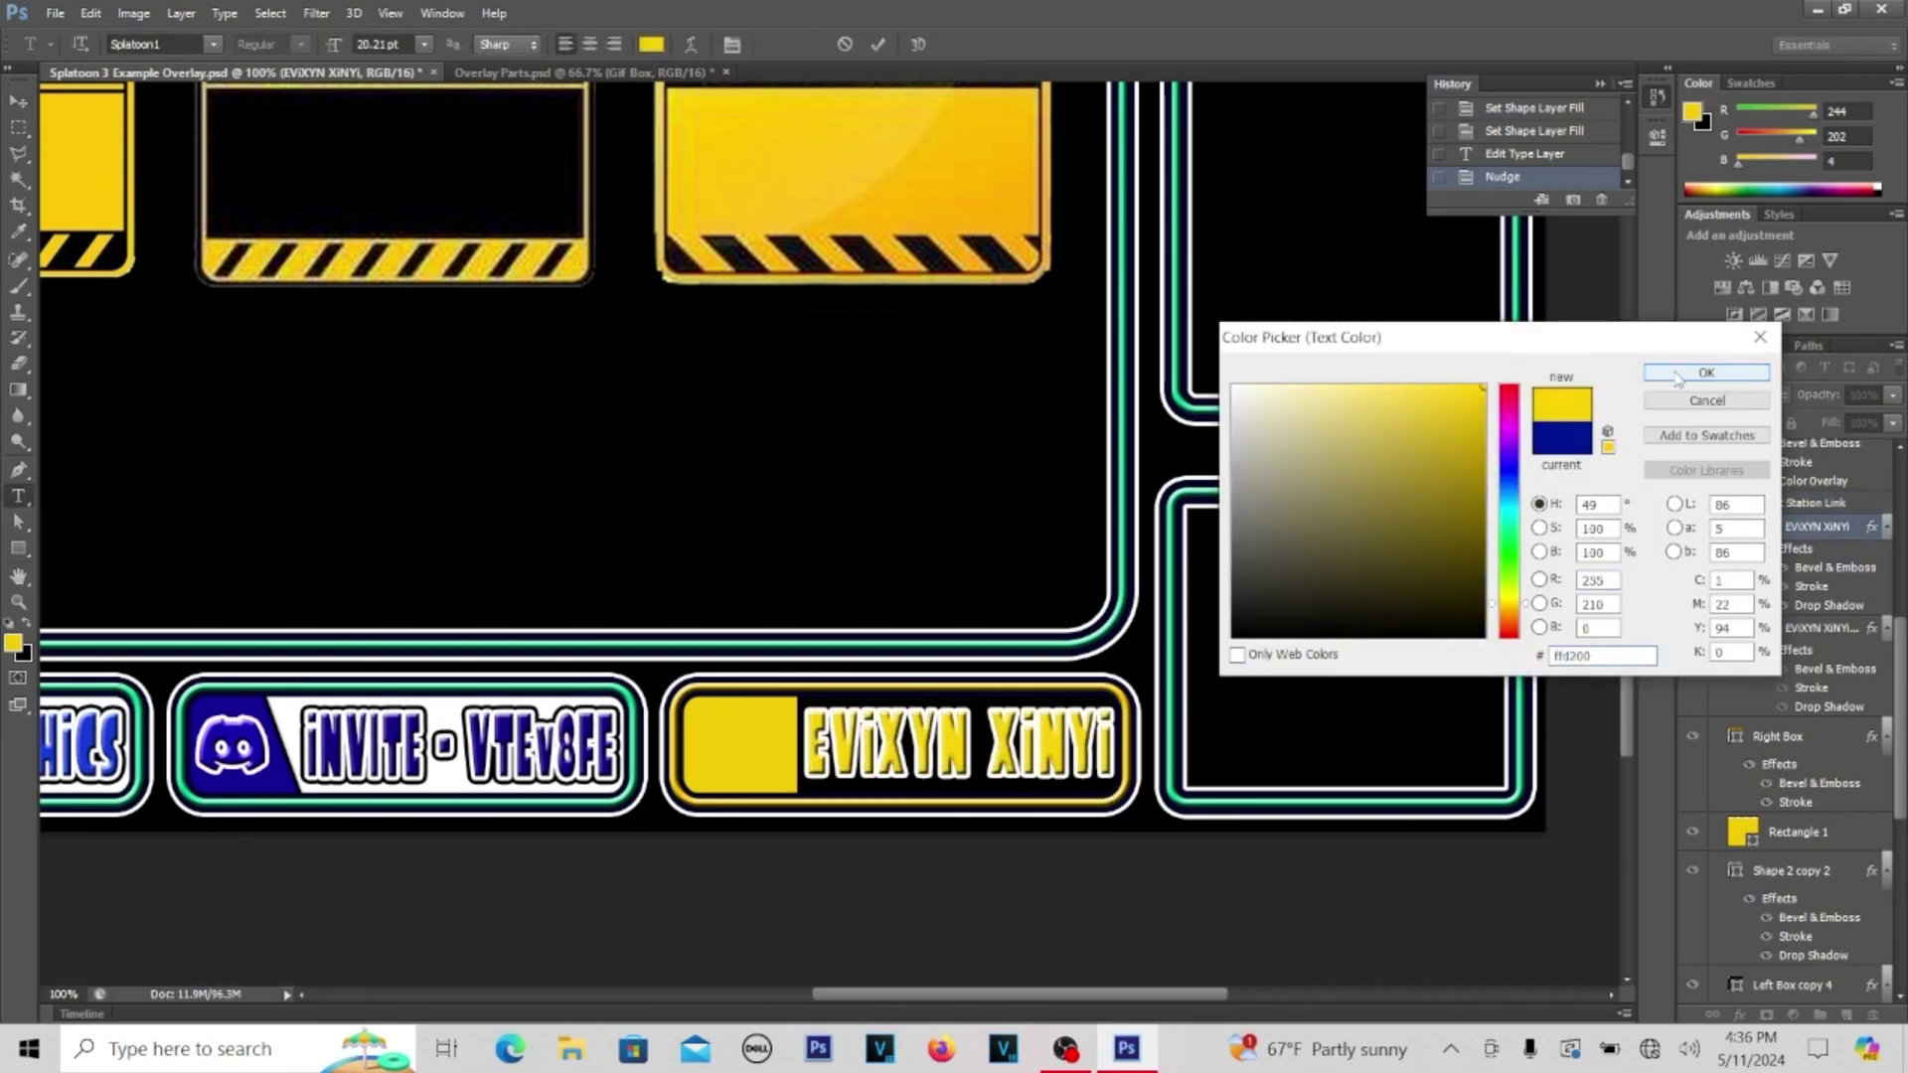
{"action": "left_click", "coordinate": [1705, 373]}
{"action": "left_click", "coordinate": [651, 44]}
{"action": "key", "text": "Return"}
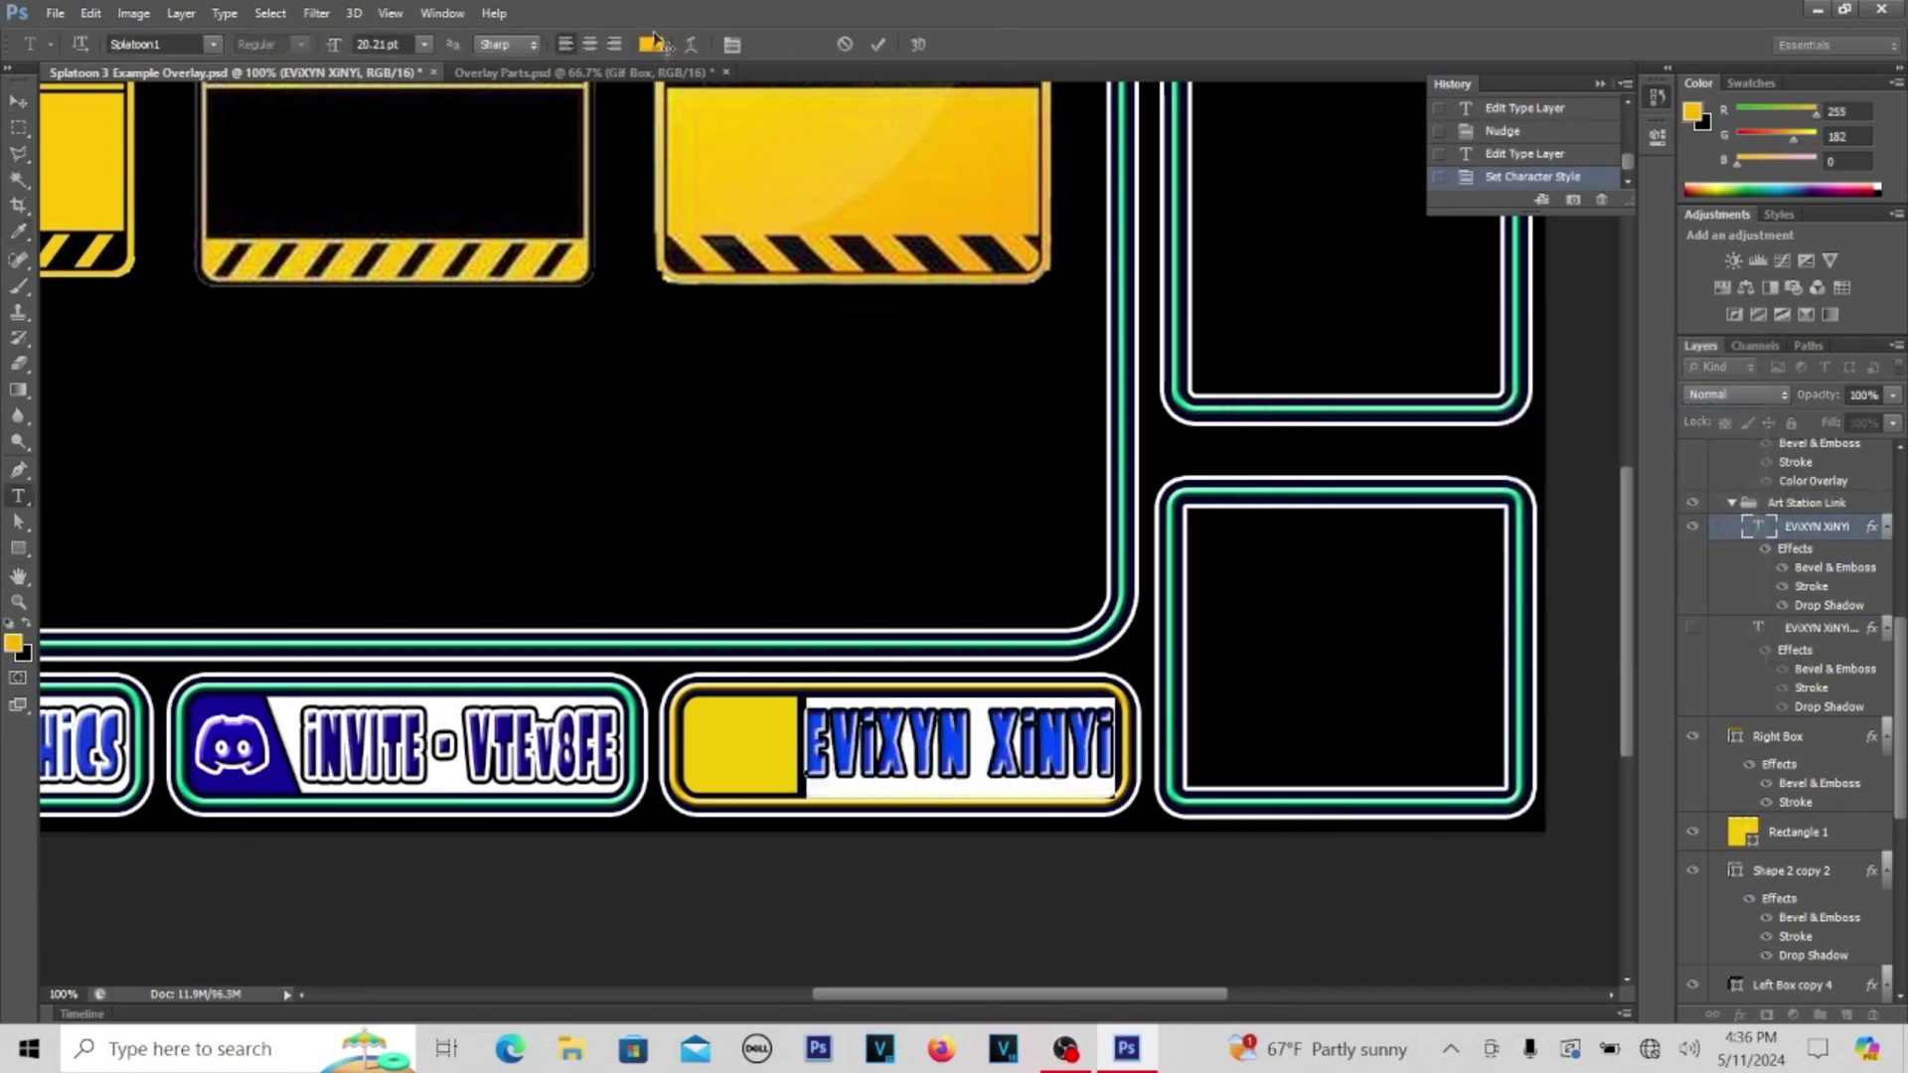
{"action": "left_click", "coordinate": [651, 44]}
{"action": "key", "text": "Return"}
{"action": "key", "text": "ctrl+Return"}
{"action": "key", "text": "v"}
{"action": "left_click", "coordinate": [1783, 587]}
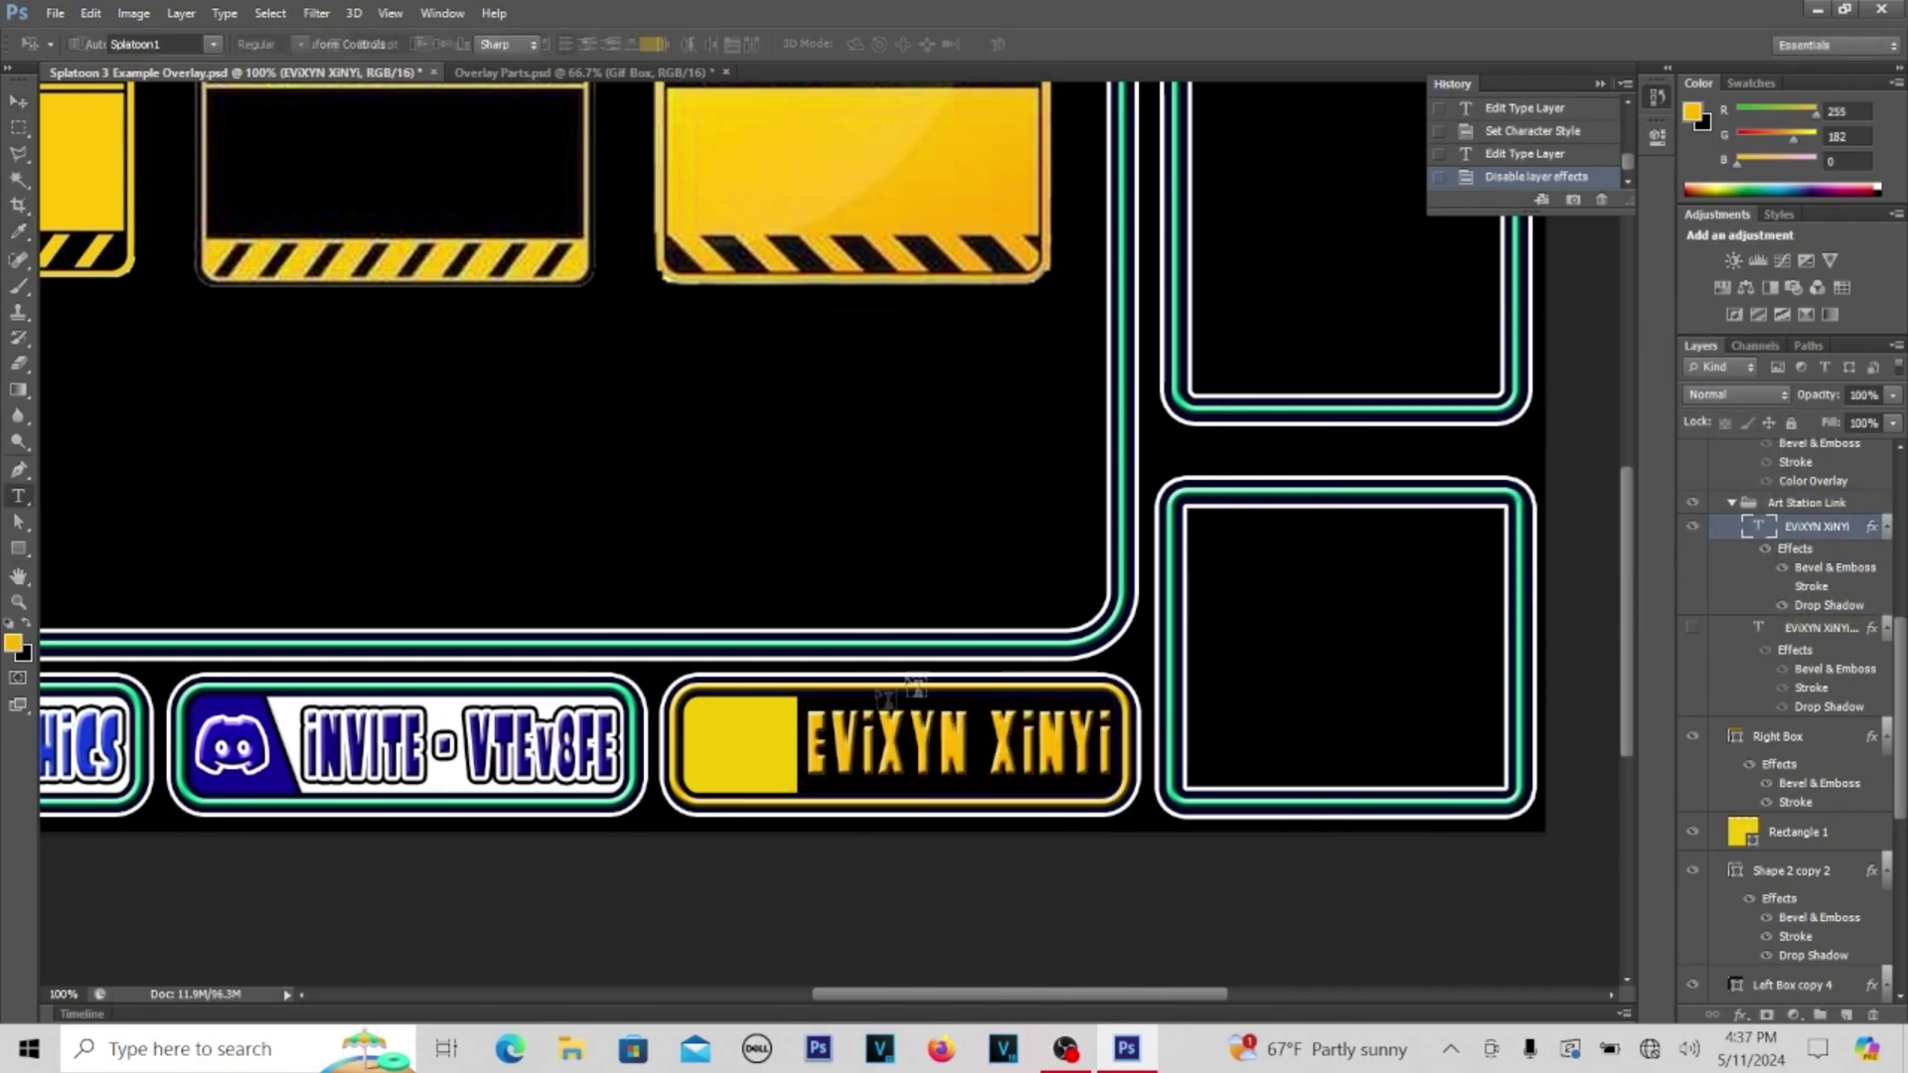
Try a different font on the EViXYN XiNYi text and undo the change
{"action": "double_click", "coordinate": [914, 696]}
{"action": "left_click", "coordinate": [212, 44]}
{"action": "scroll", "coordinate": [227, 519], "scroll_direction": "down", "scroll_amount": 10}
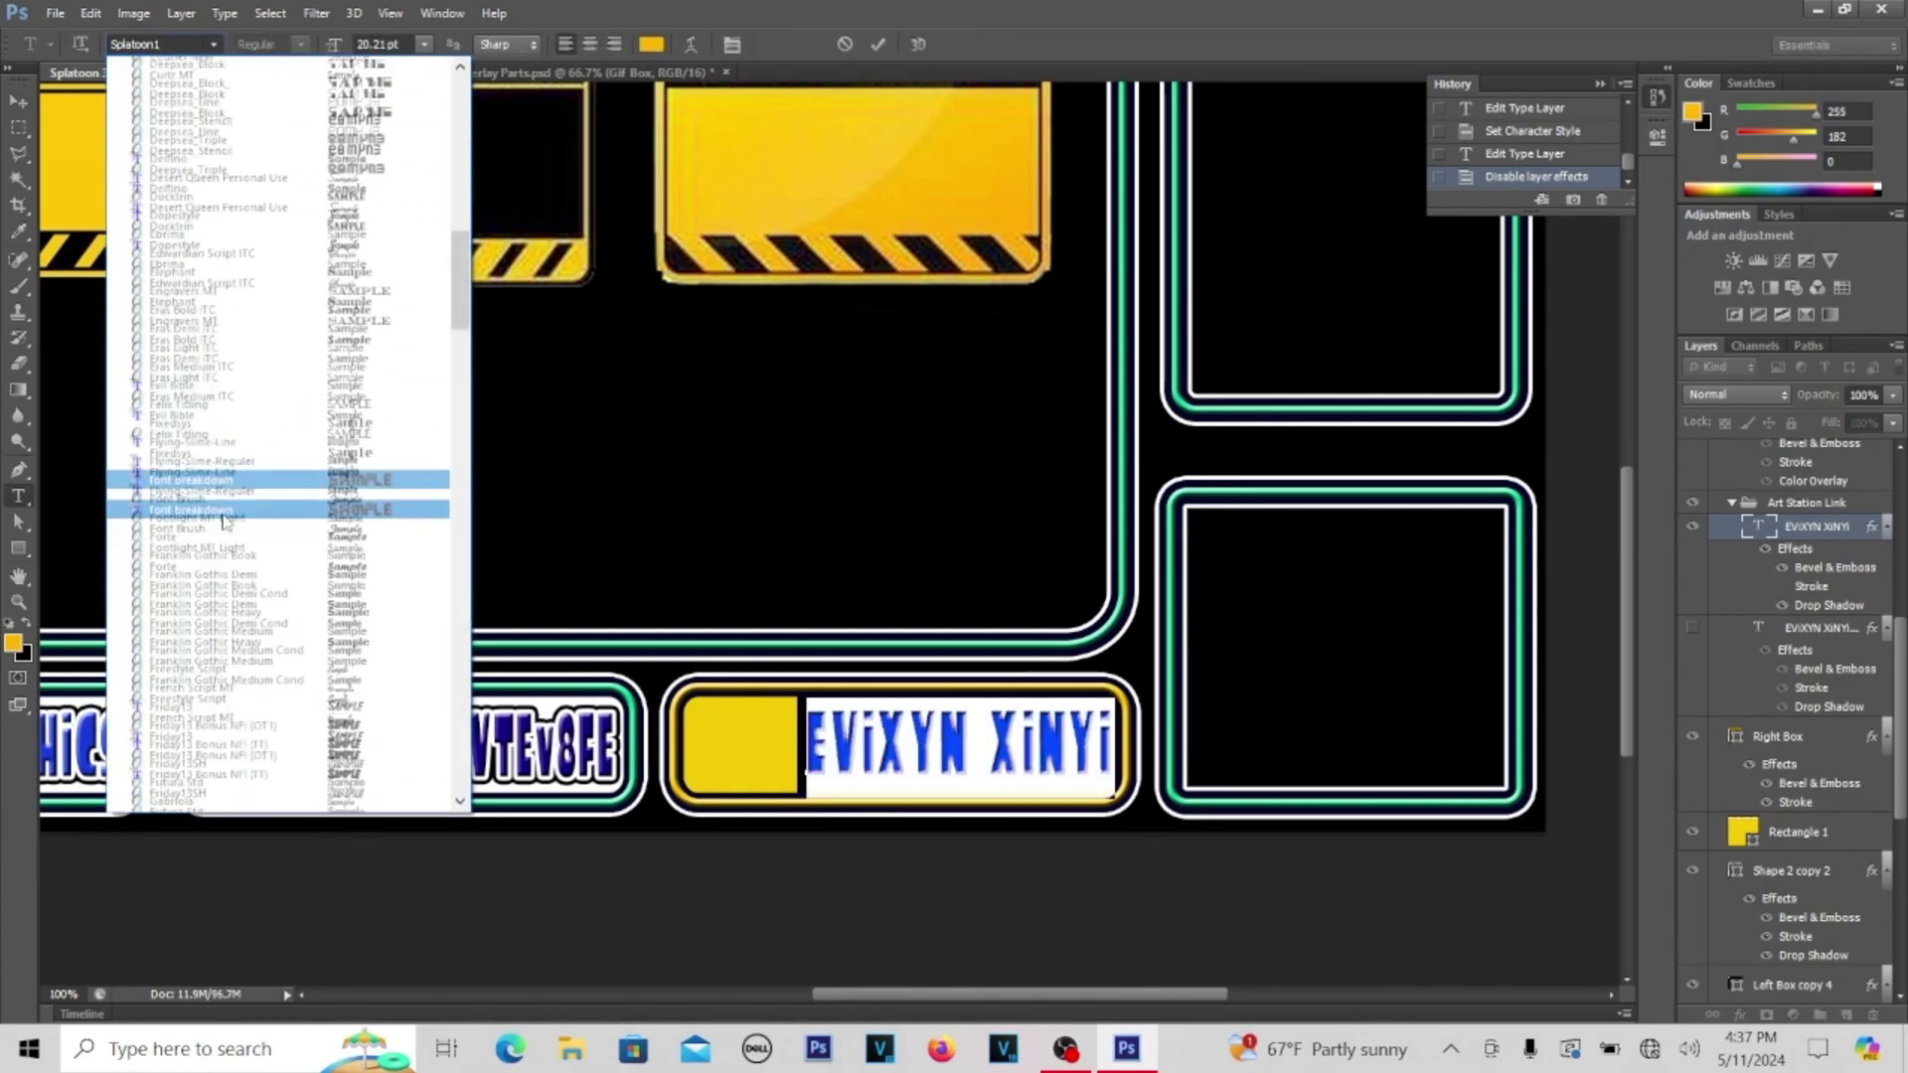
{"action": "left_click", "coordinate": [223, 510]}
{"action": "key", "text": "ctrl+z"}
{"action": "left_click", "coordinate": [213, 44]}
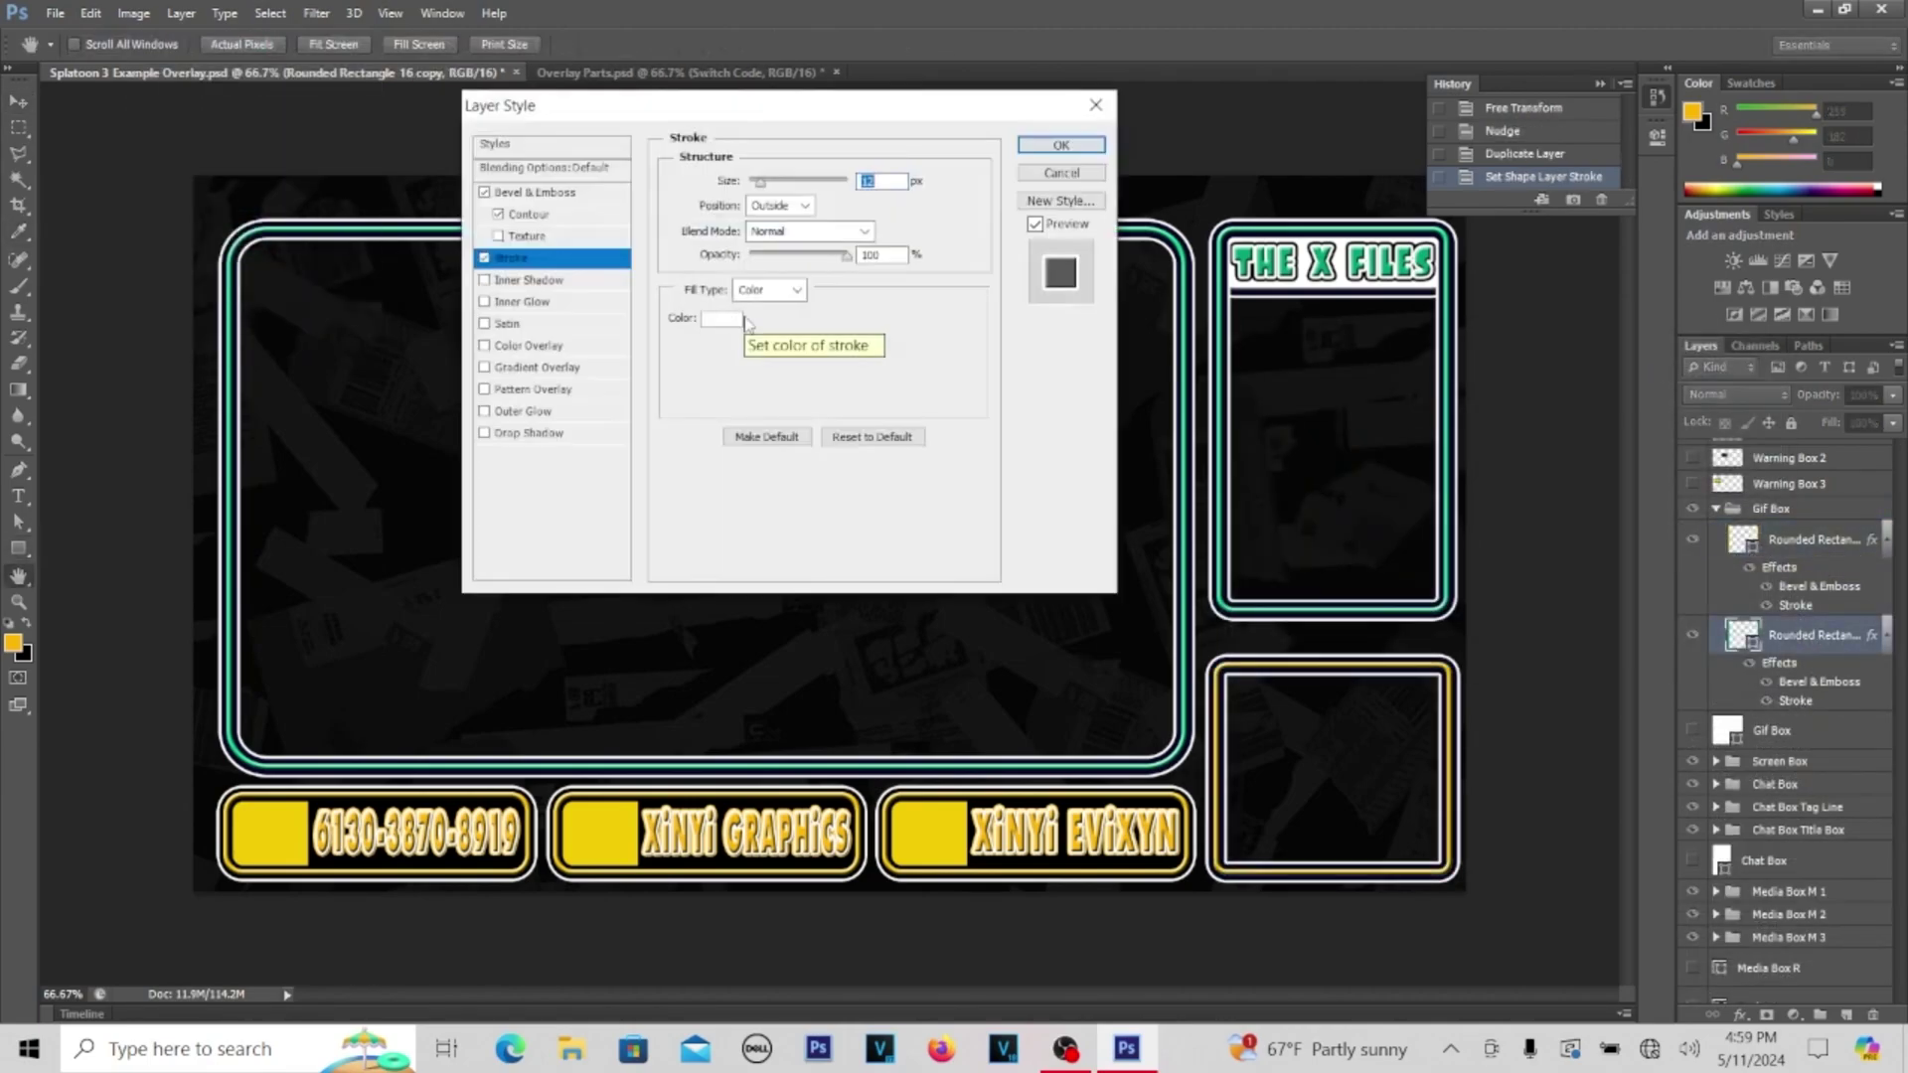
Recolour the frame strokes yellow and show the yellow frame on the chat box
{"action": "left_click", "coordinate": [722, 319]}
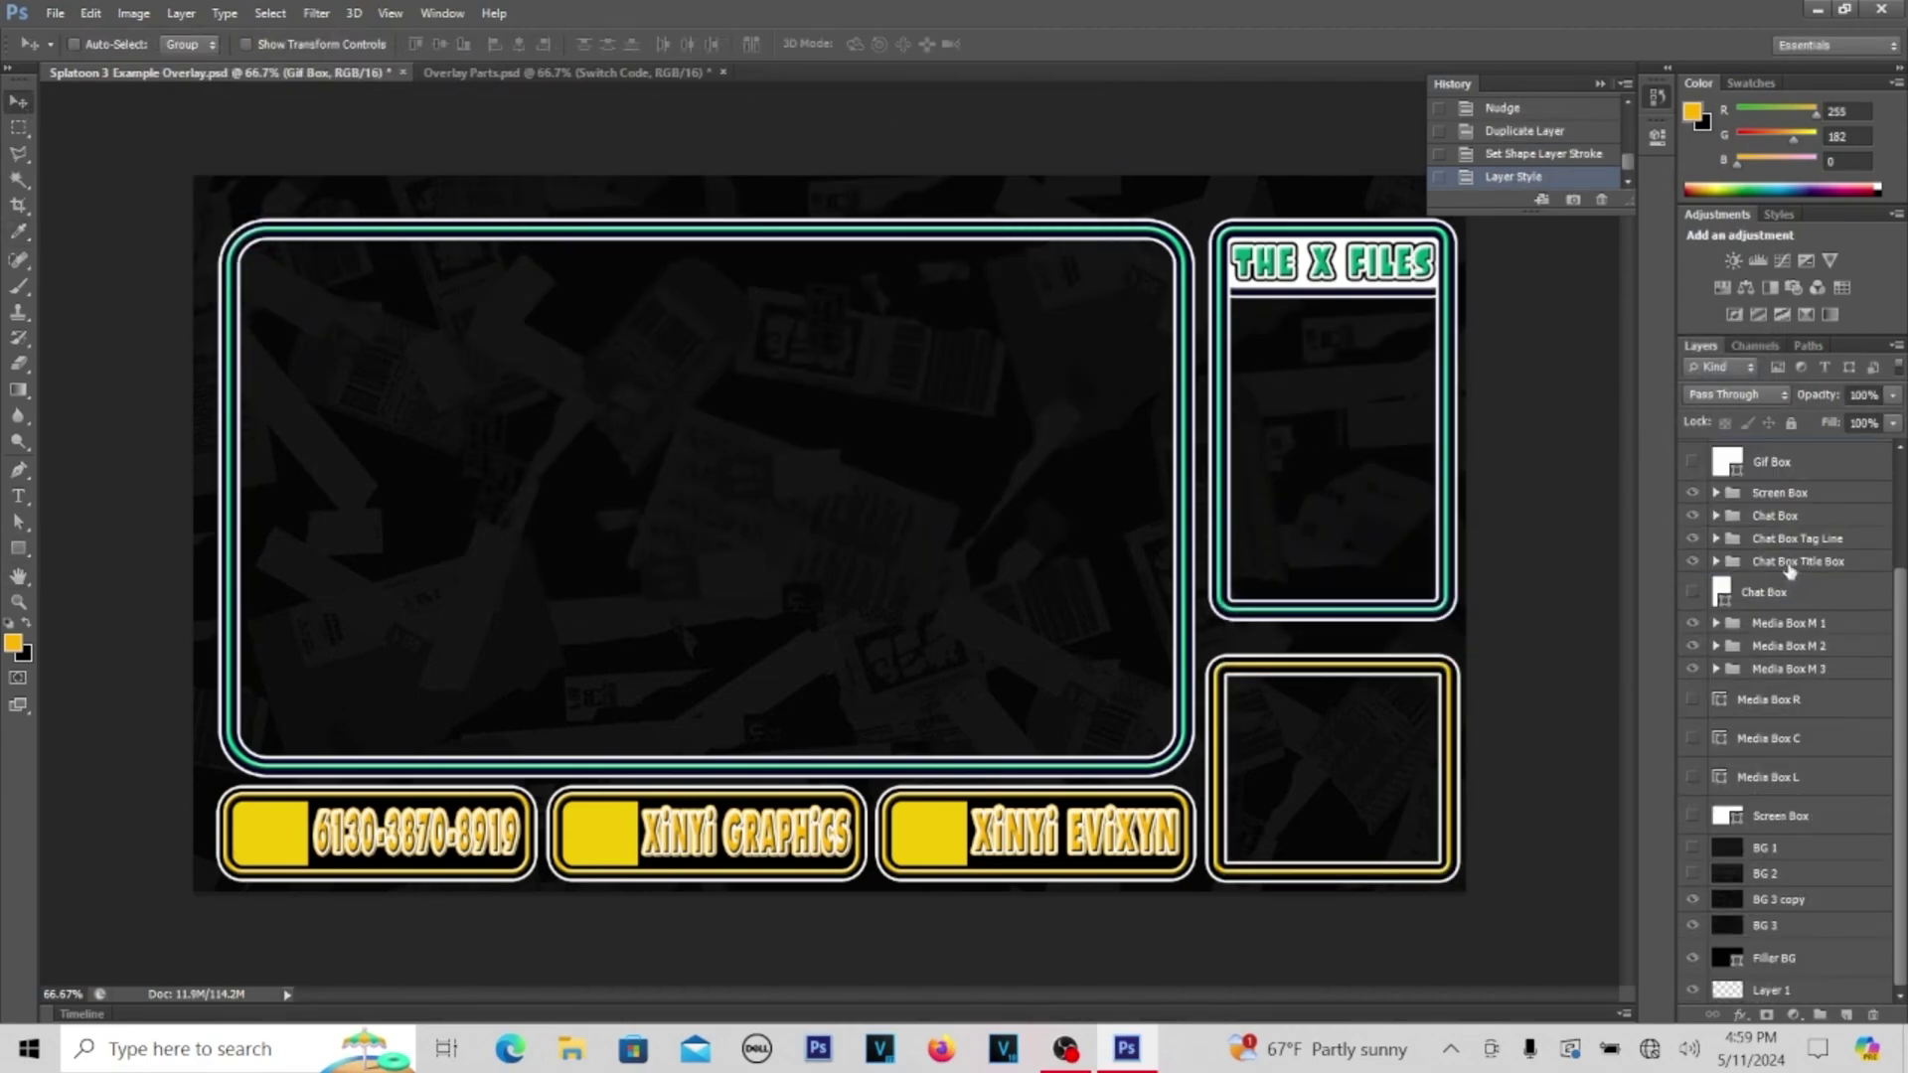
{"action": "left_click", "coordinate": [1698, 643]}
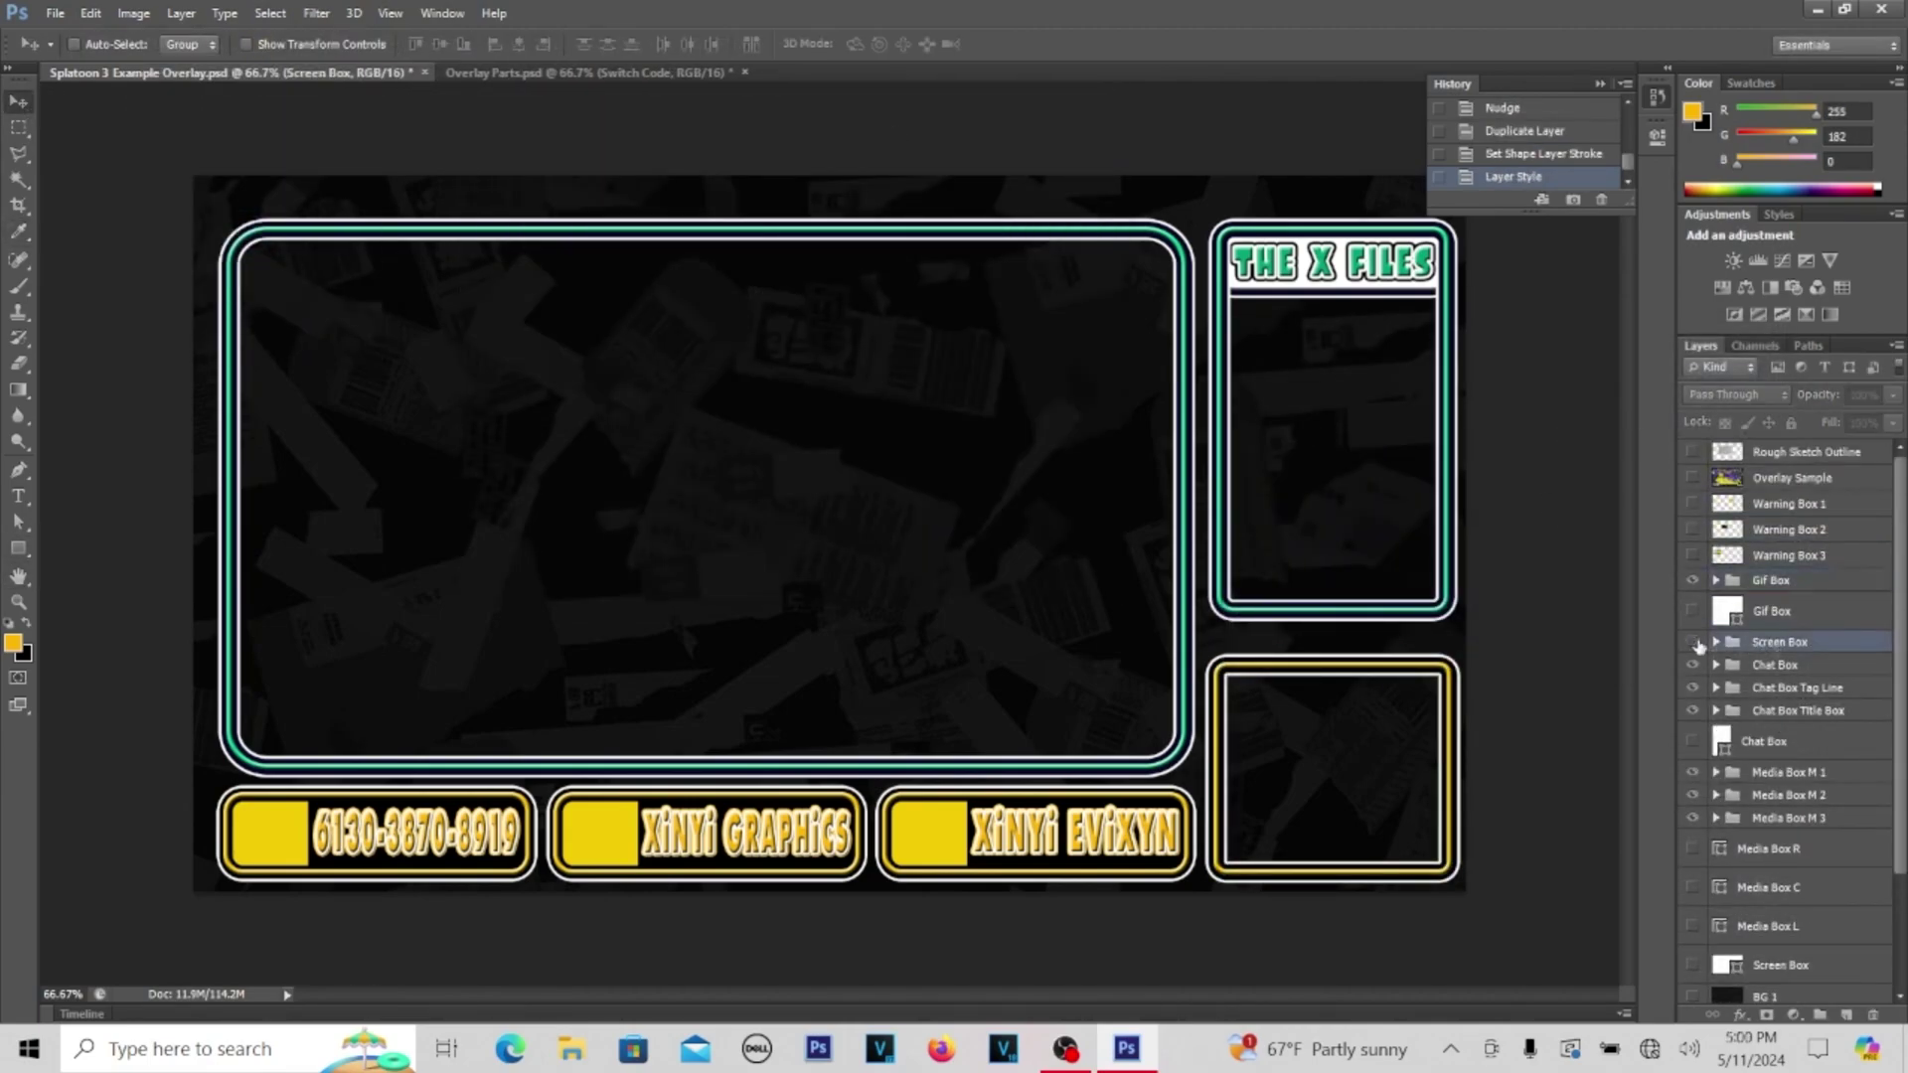
{"action": "left_click", "coordinate": [1715, 642]}
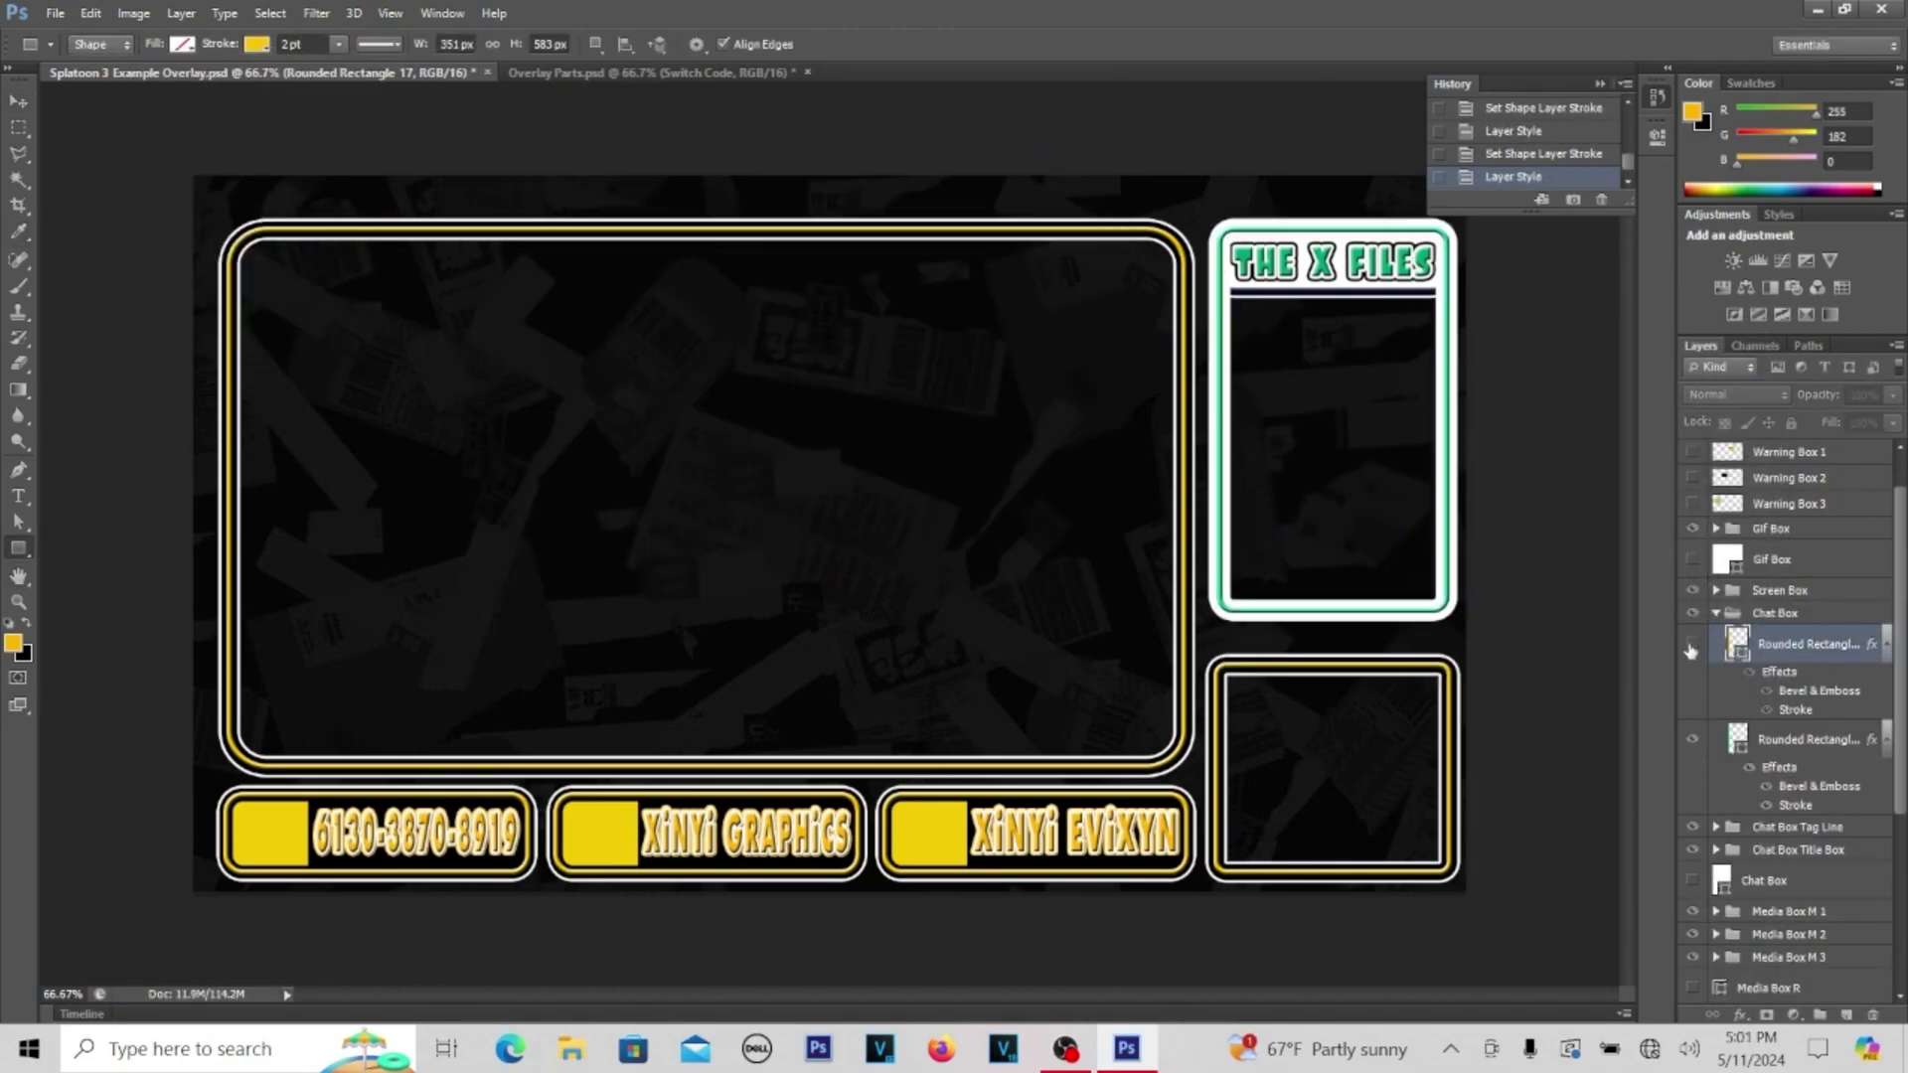
{"action": "left_click", "coordinate": [1692, 646]}
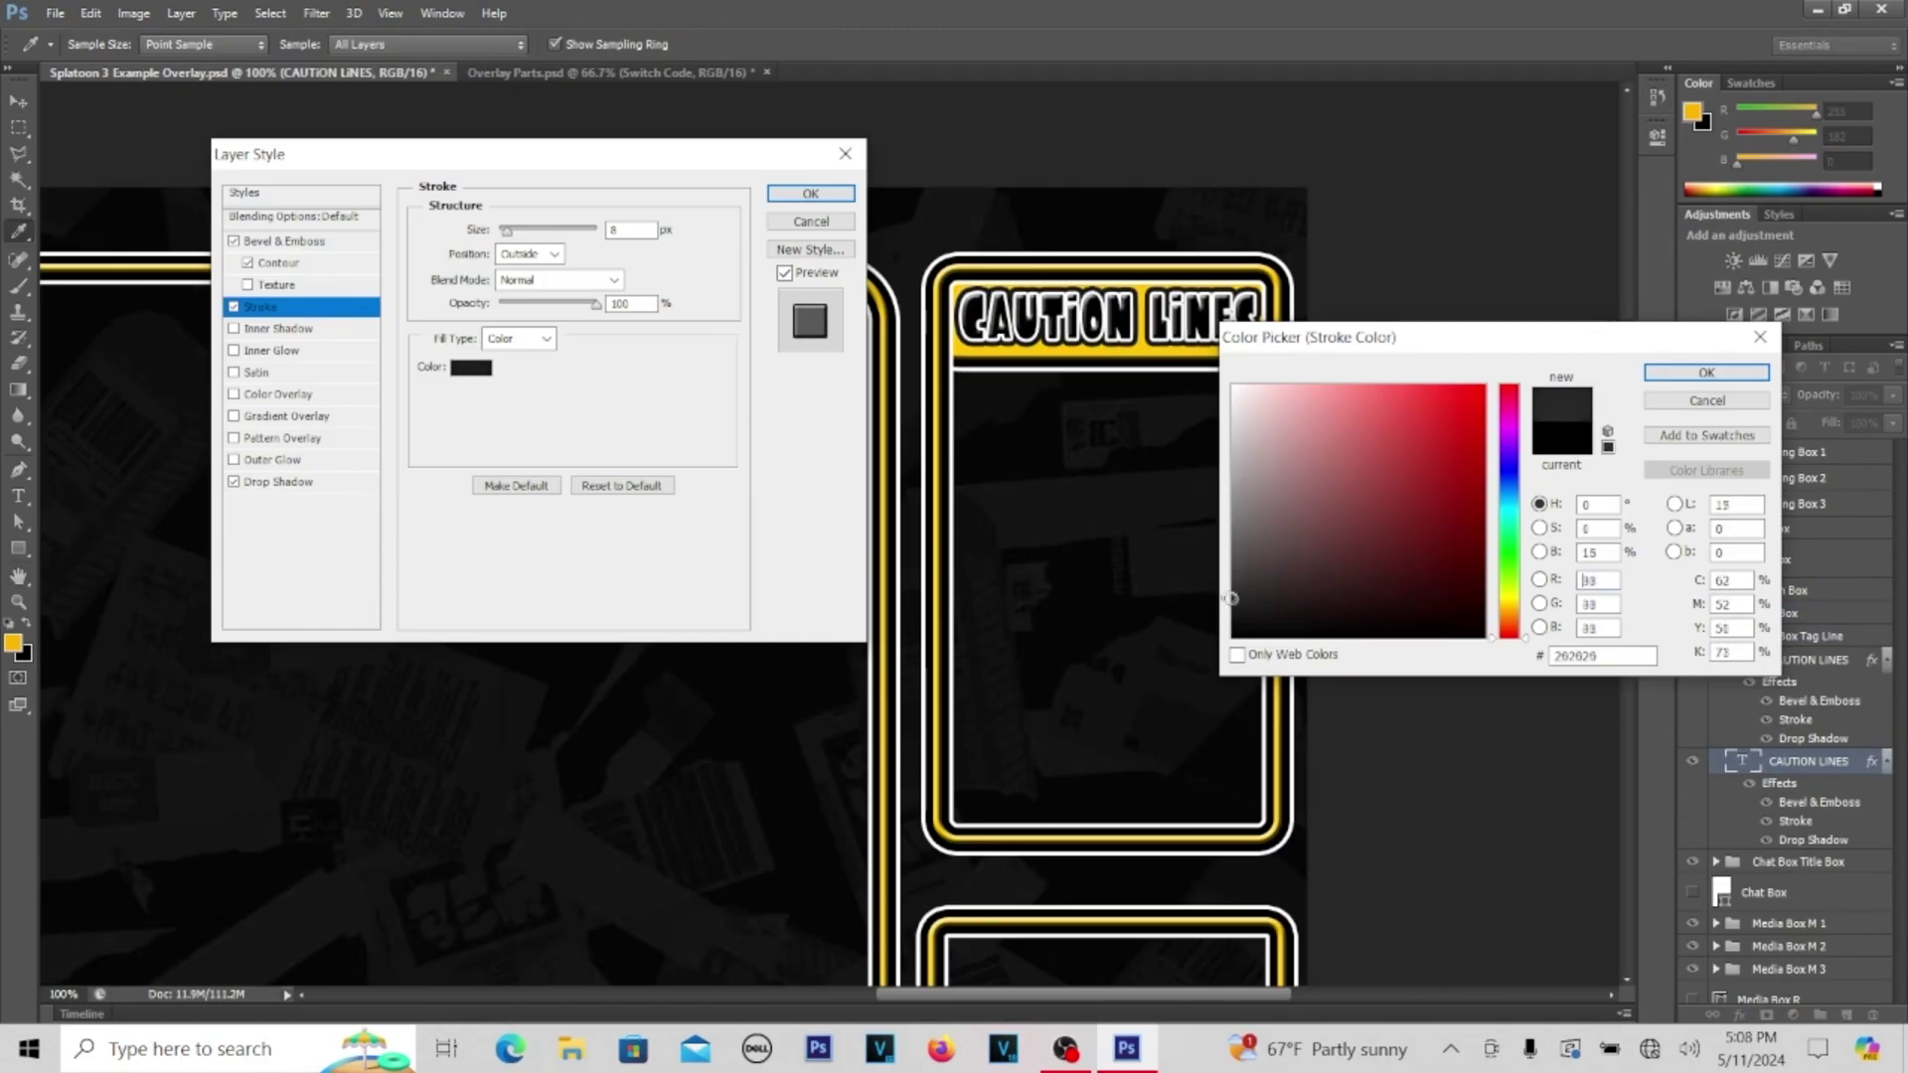
{"action": "left_click", "coordinate": [1686, 375]}
{"action": "key", "text": "Return"}
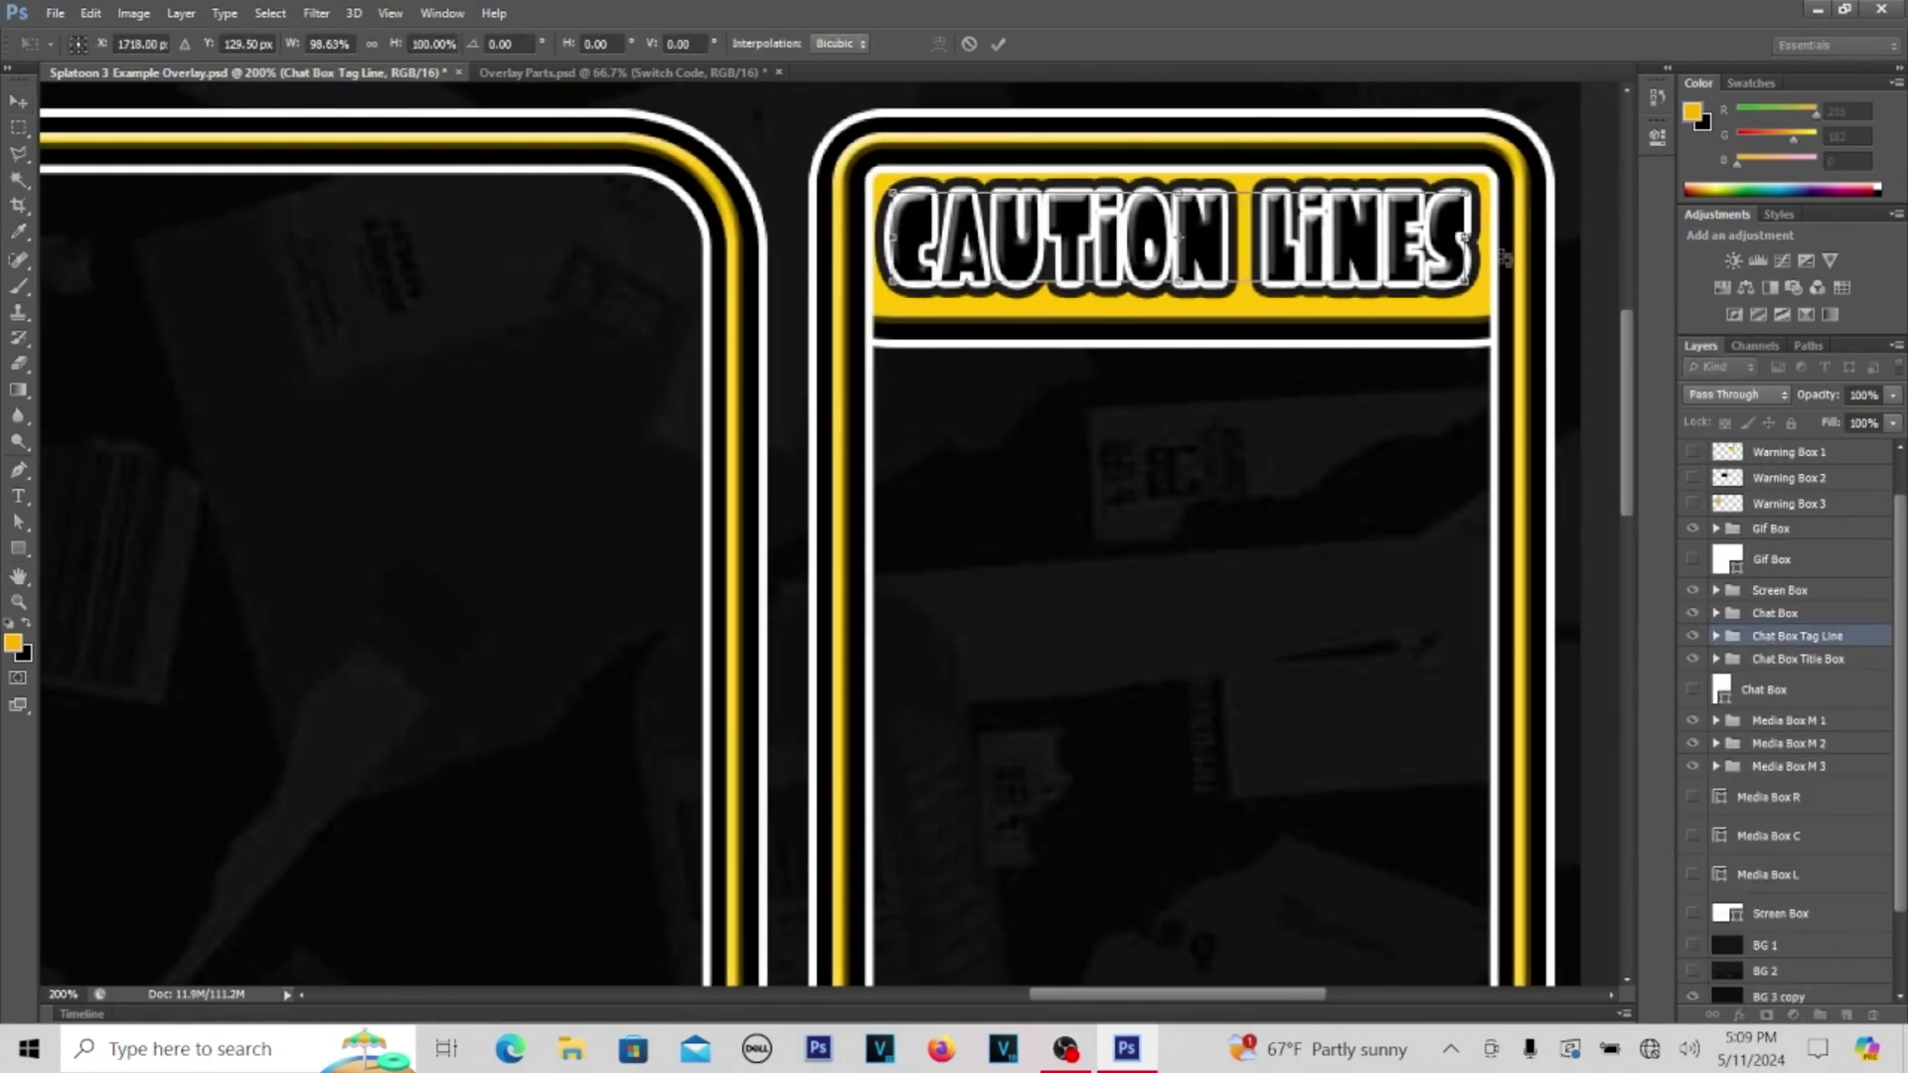
Give the CAUTION LINES heading a yellow stroke and new fill colour, font and size
{"action": "key", "text": "ctrl+minus"}
{"action": "key", "text": "ctrl+minus"}
{"action": "key", "text": "ctrl+minus"}
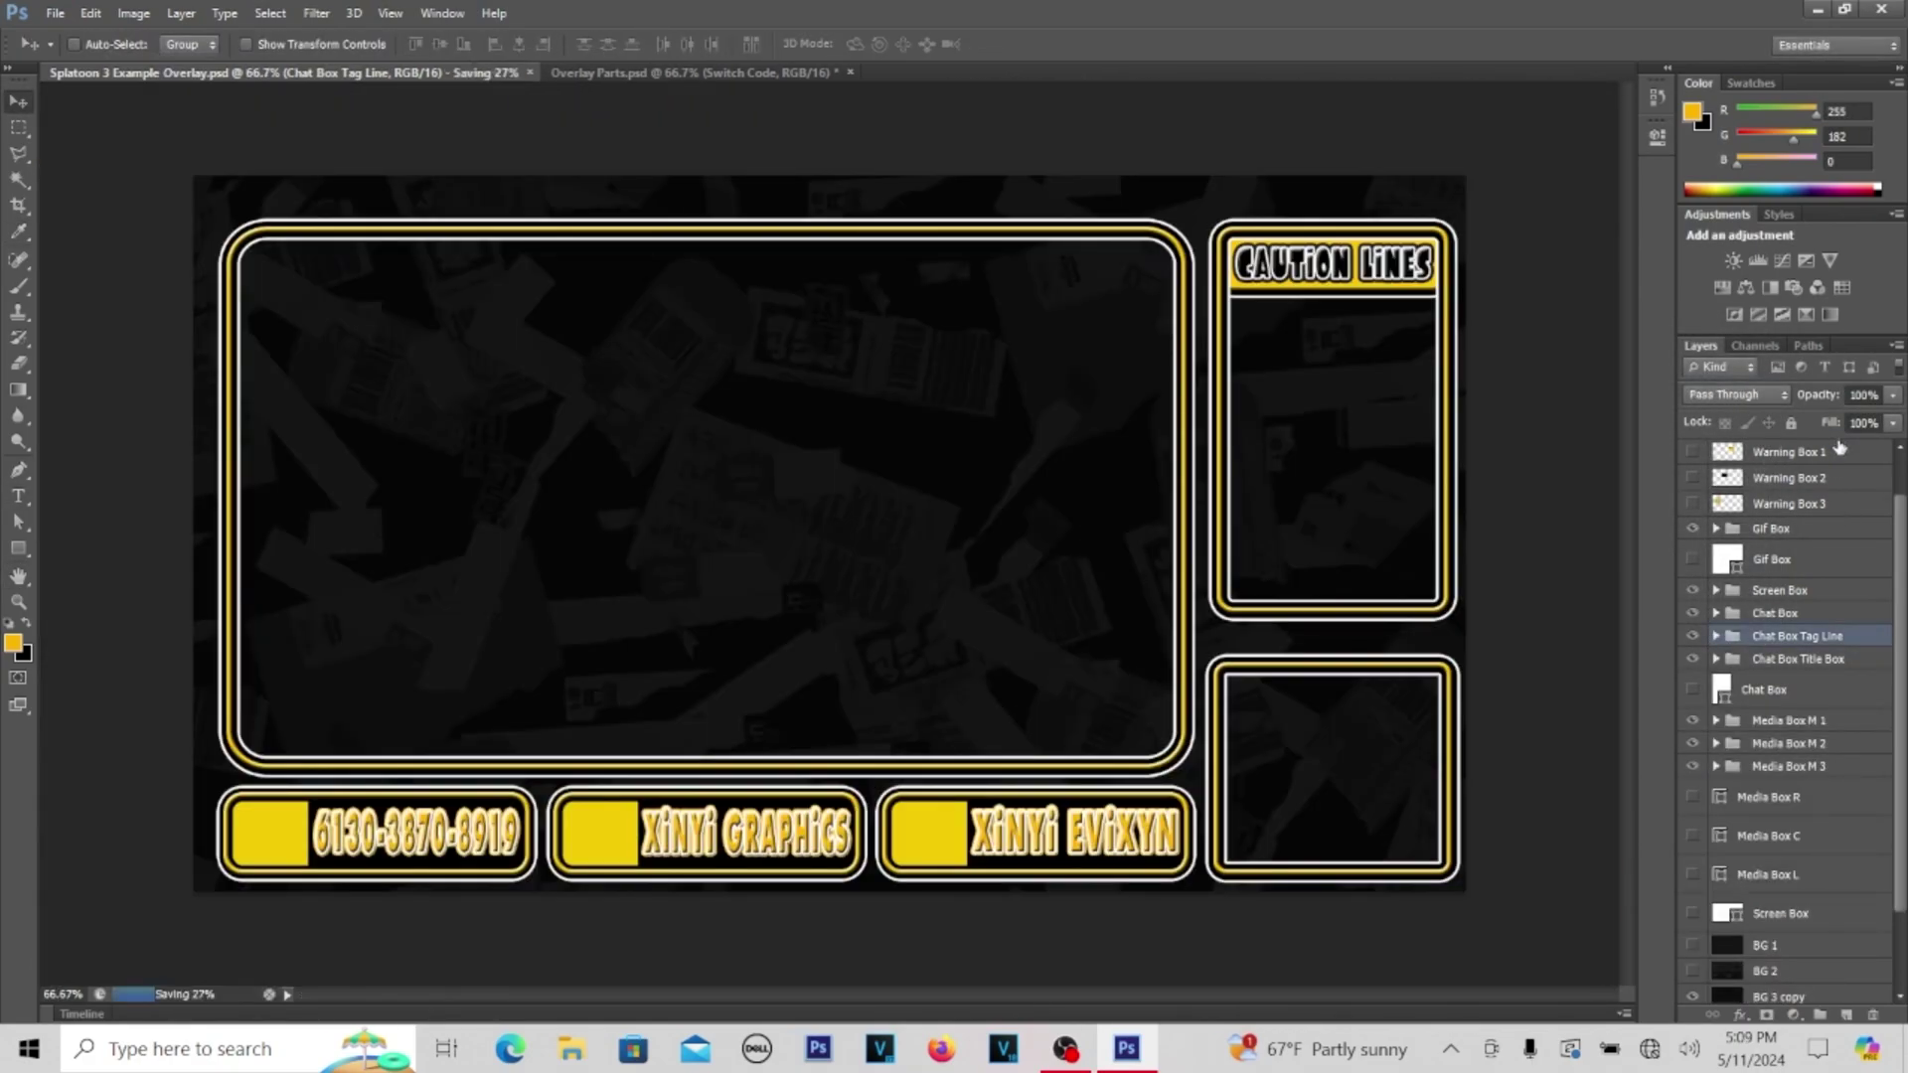
{"action": "left_click", "coordinate": [1717, 659]}
{"action": "key", "text": "ctrl+plus"}
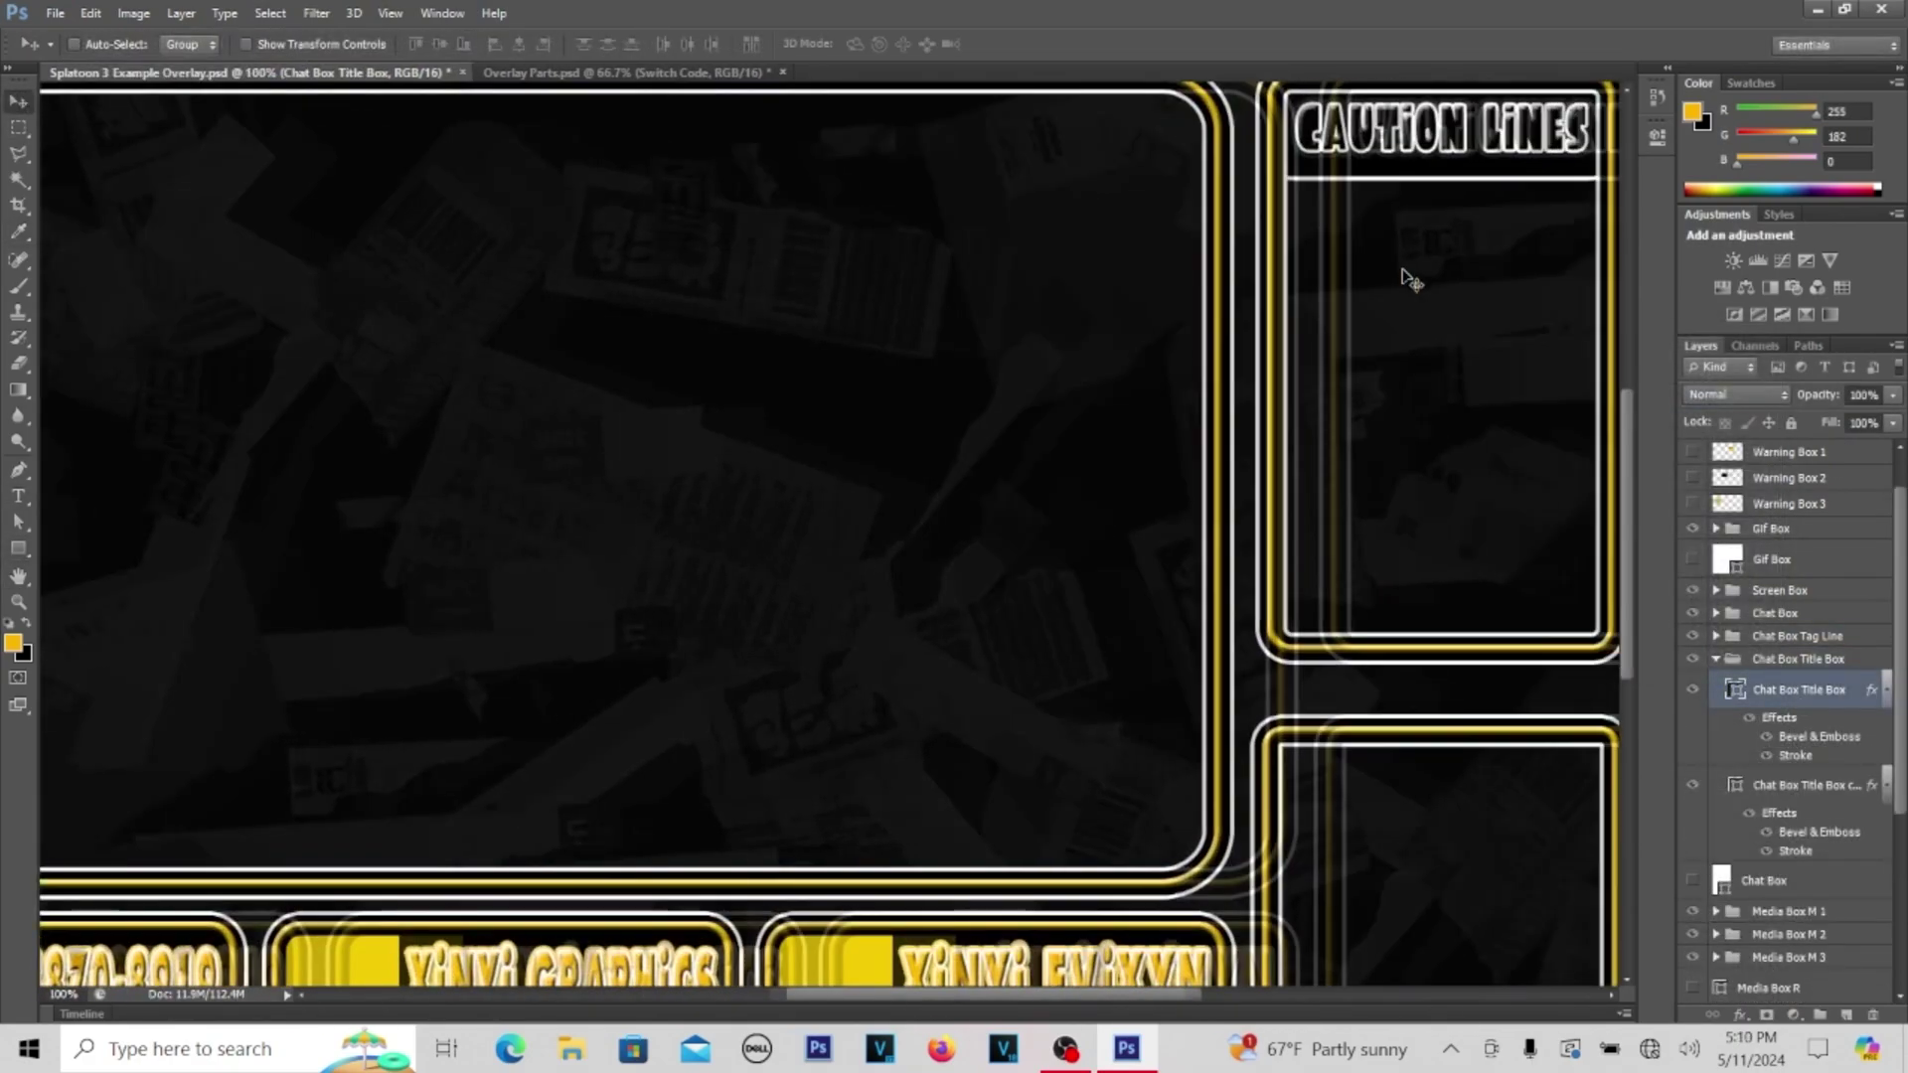
{"action": "left_click", "coordinate": [1769, 830]}
{"action": "scroll", "coordinate": [1469, 392], "scroll_direction": "up", "scroll_amount": 3}
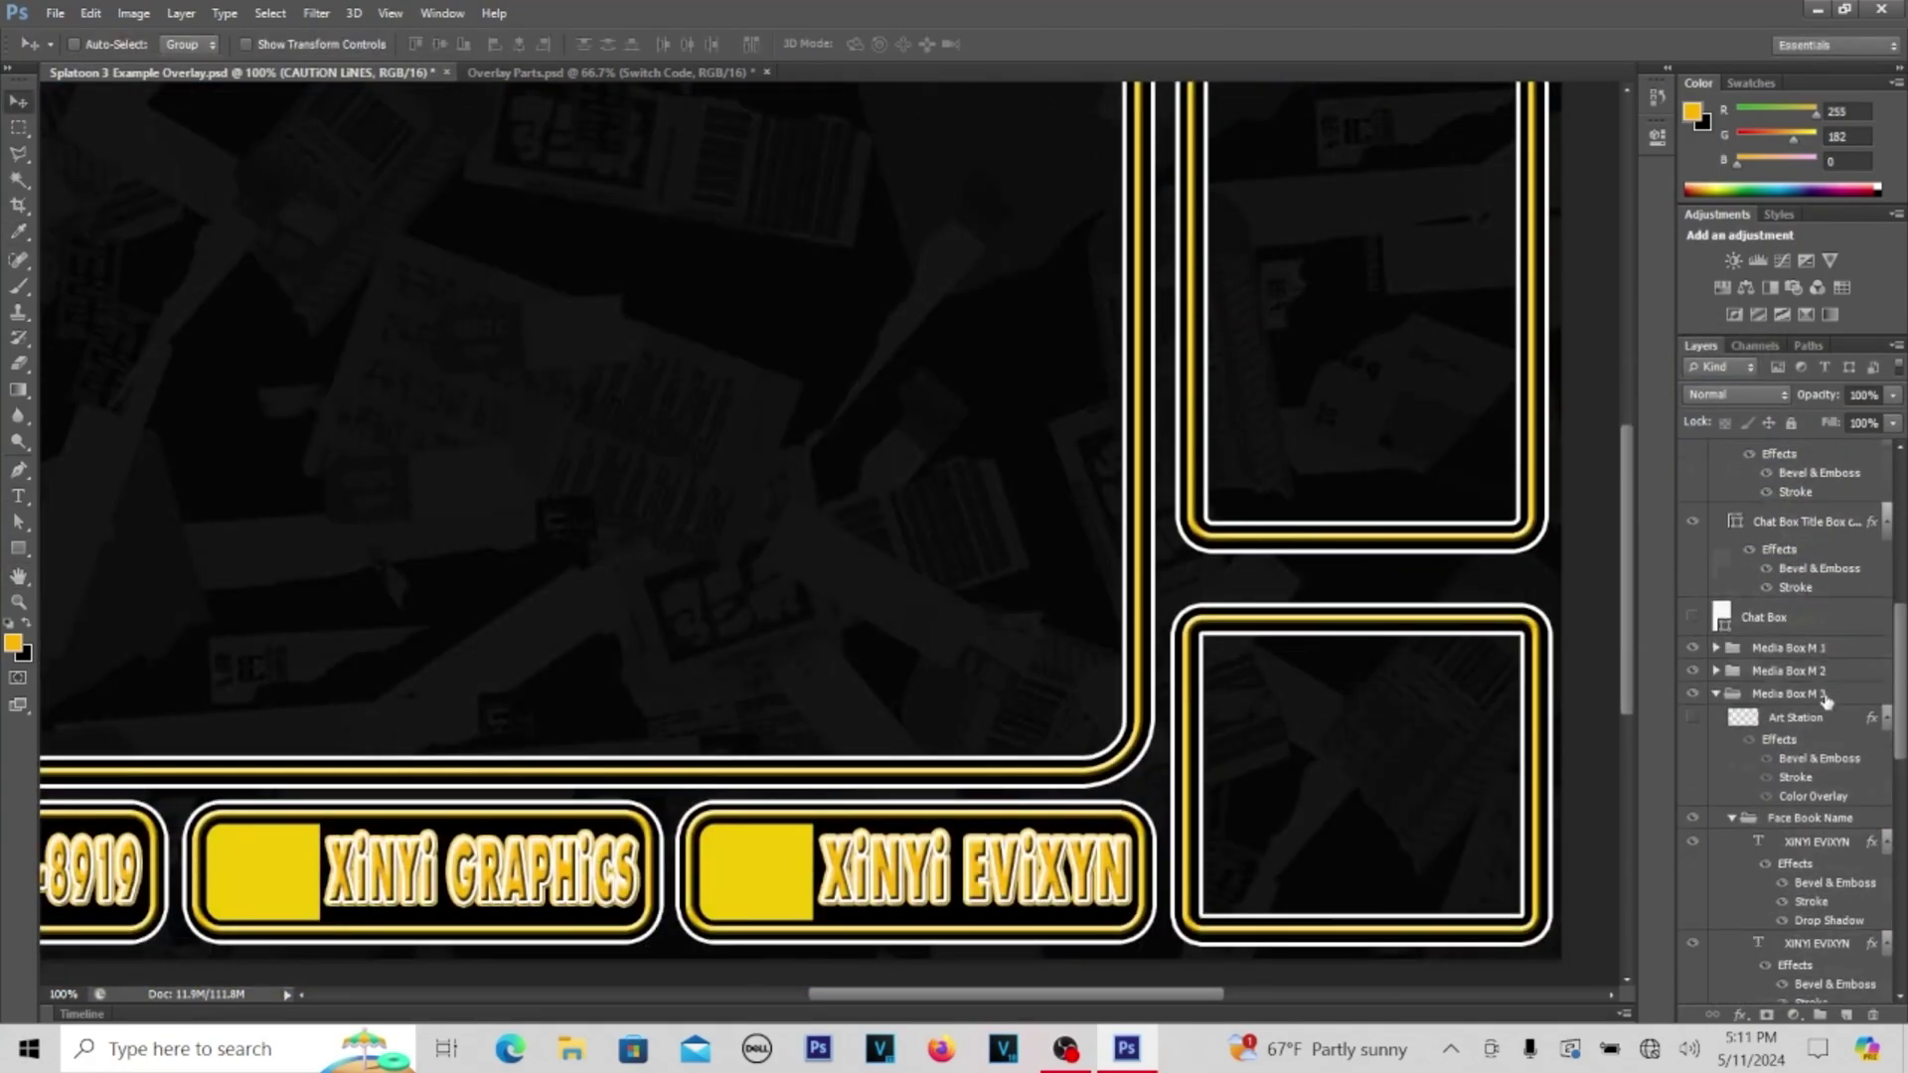
{"action": "right_click", "coordinate": [1563, 658]}
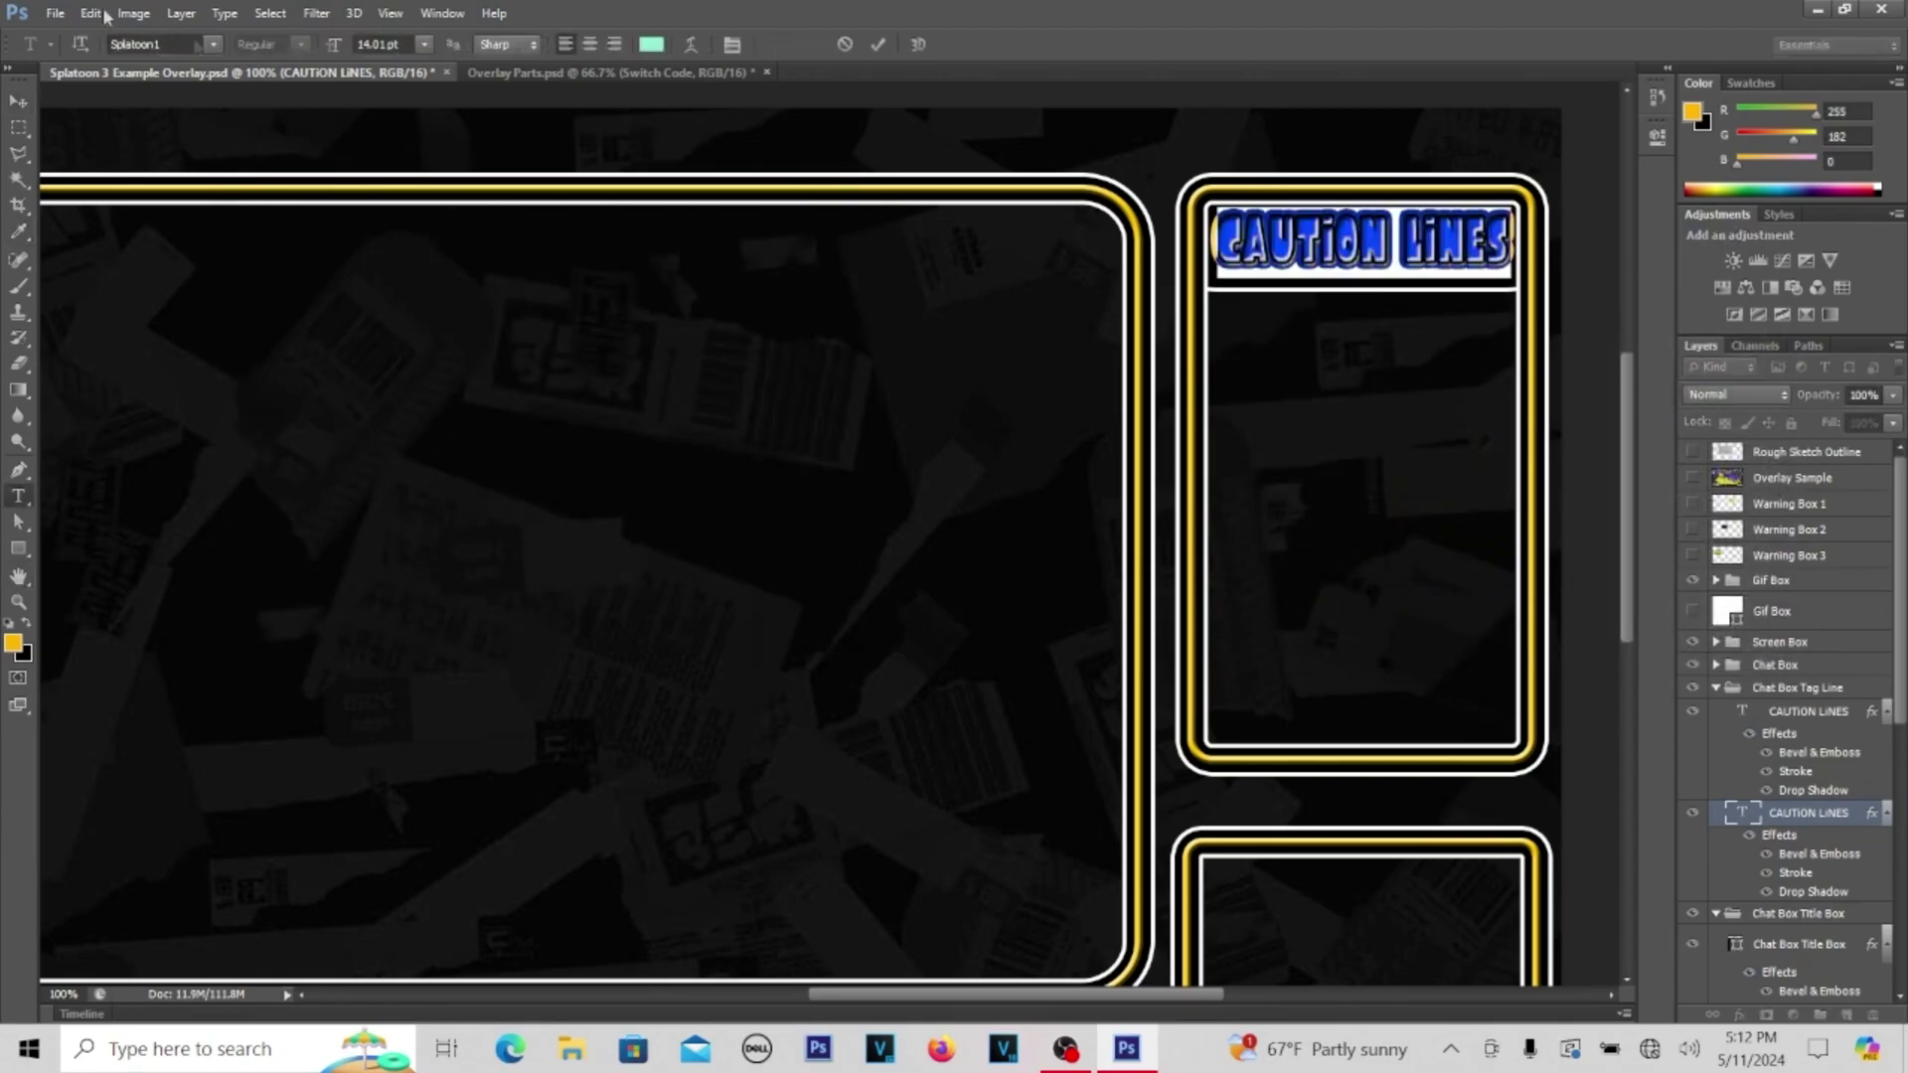
{"action": "left_click", "coordinate": [213, 44]}
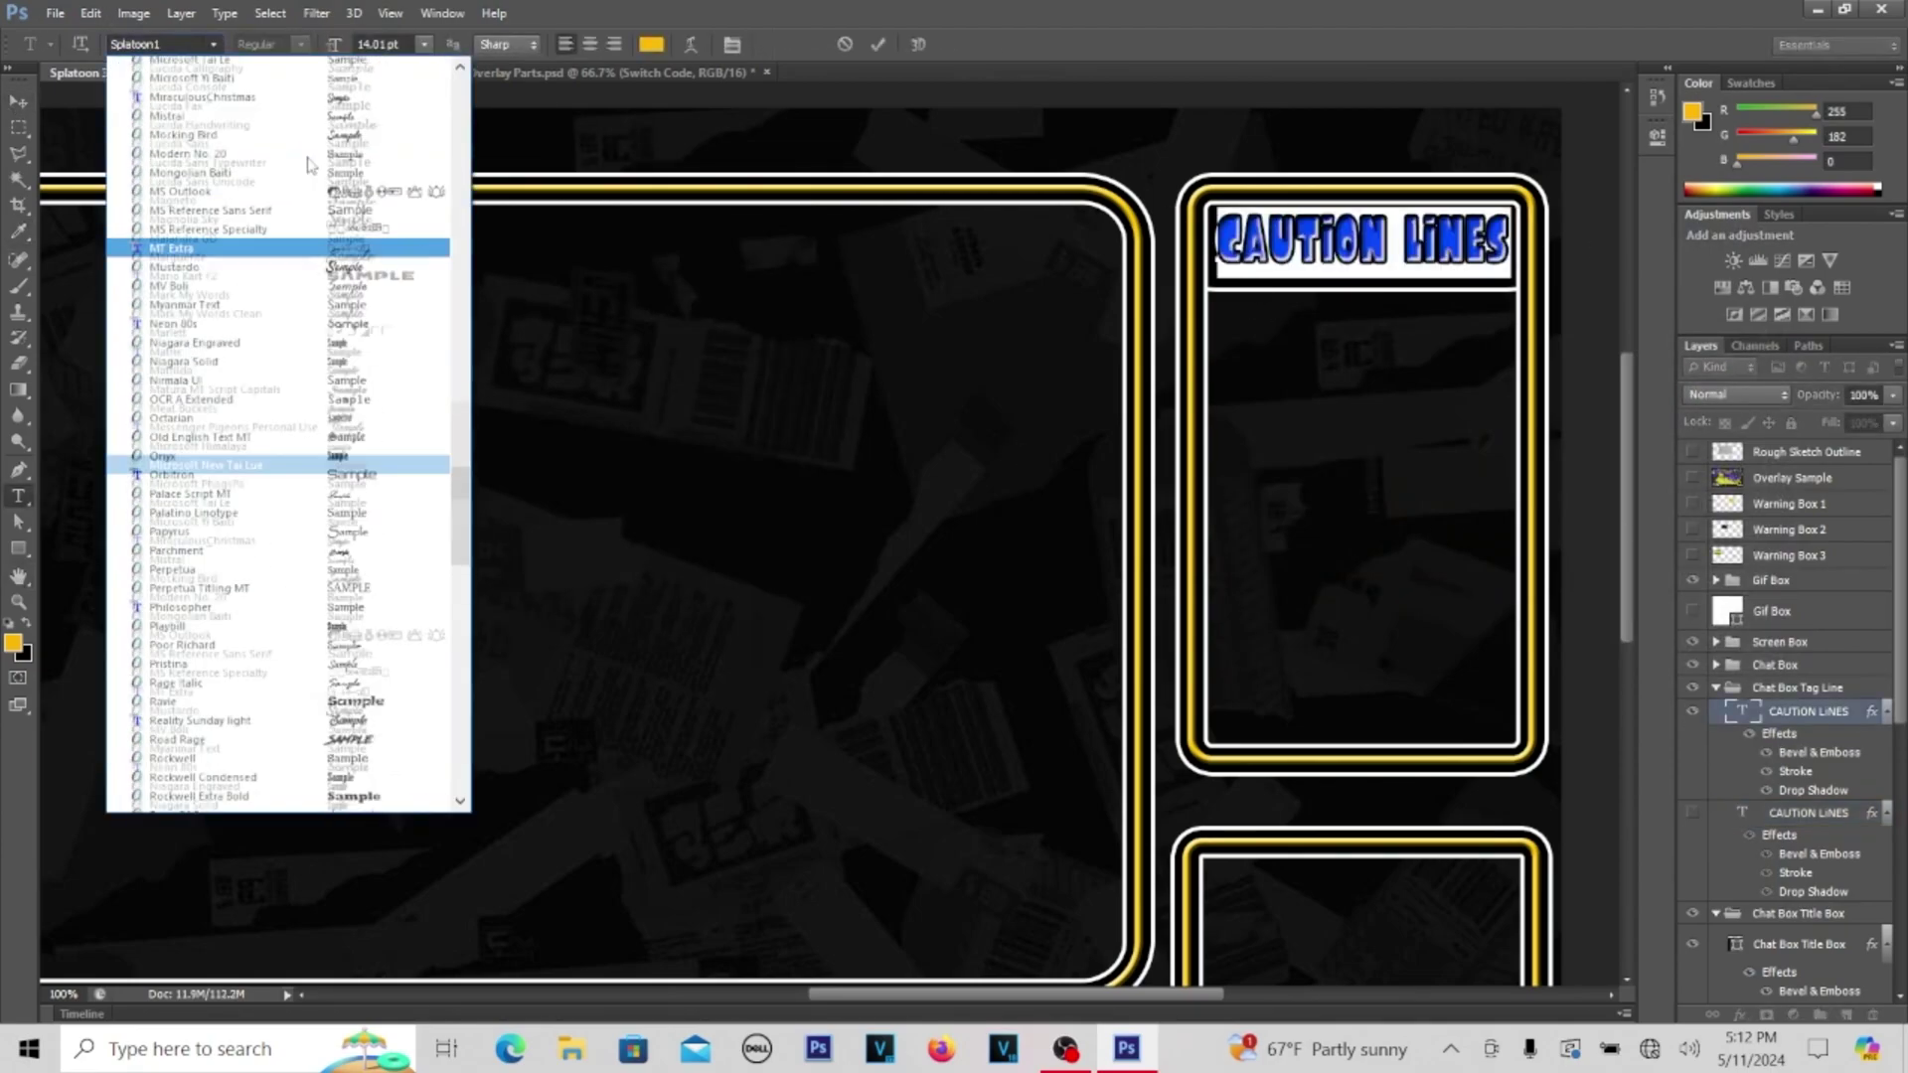
{"action": "key", "text": "Escape"}
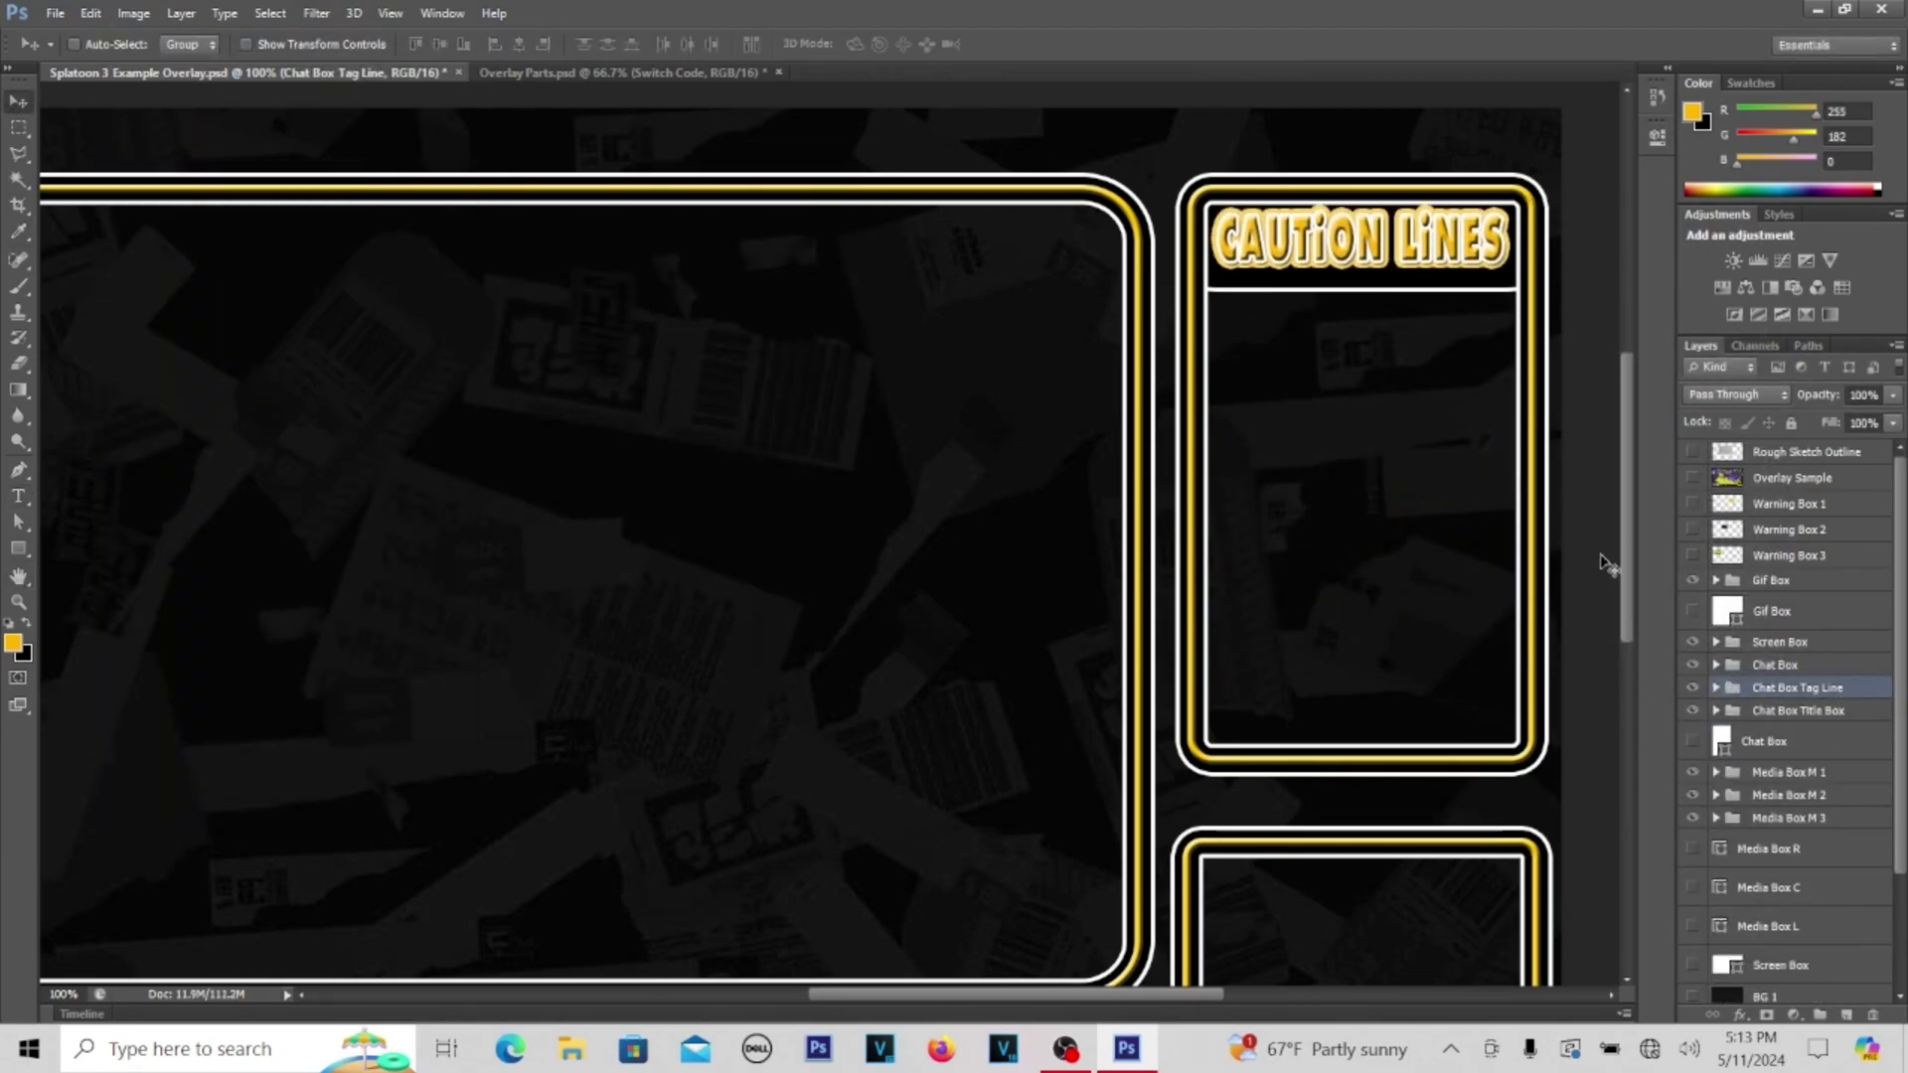
{"action": "key", "text": "ctrl+minus"}
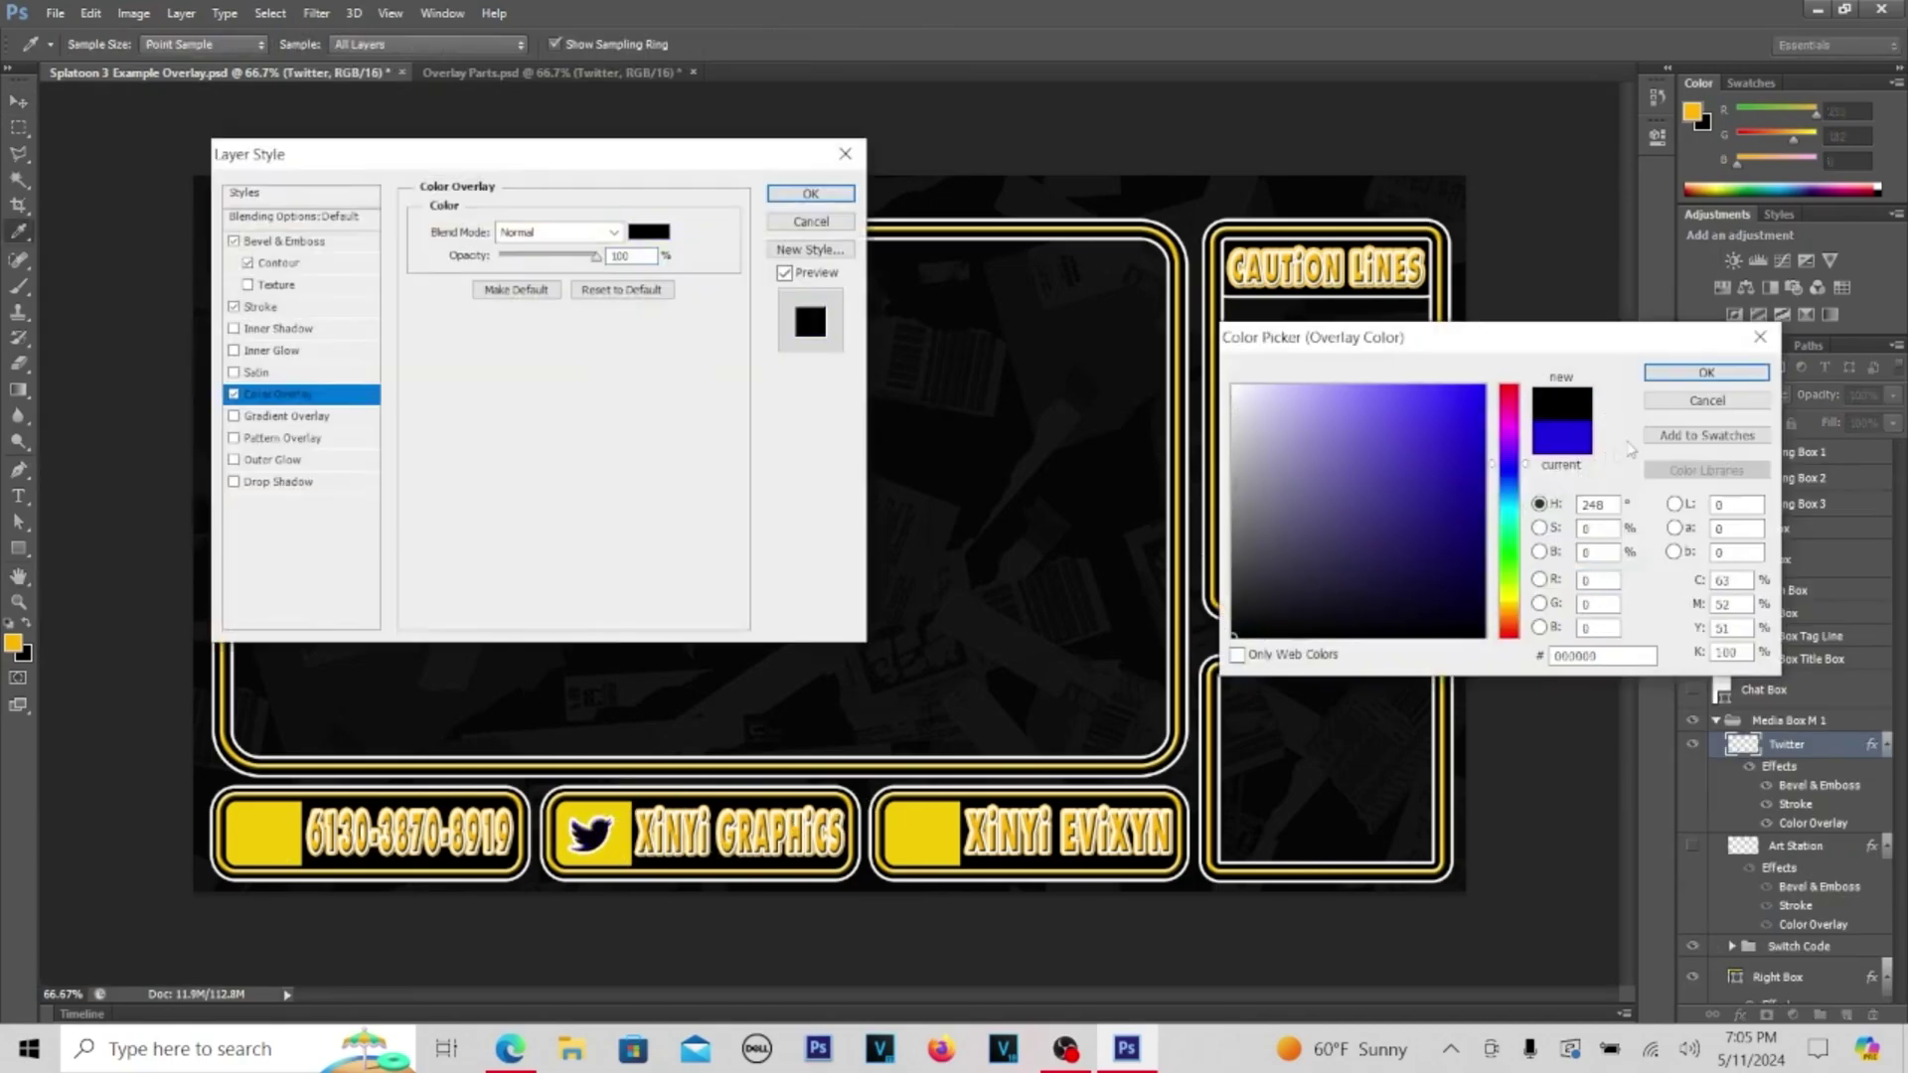
Finish the Twitter icon's black overlay and place the caution stripes over the Twitter bar in Media Box M 2
{"action": "left_click", "coordinate": [1707, 372]}
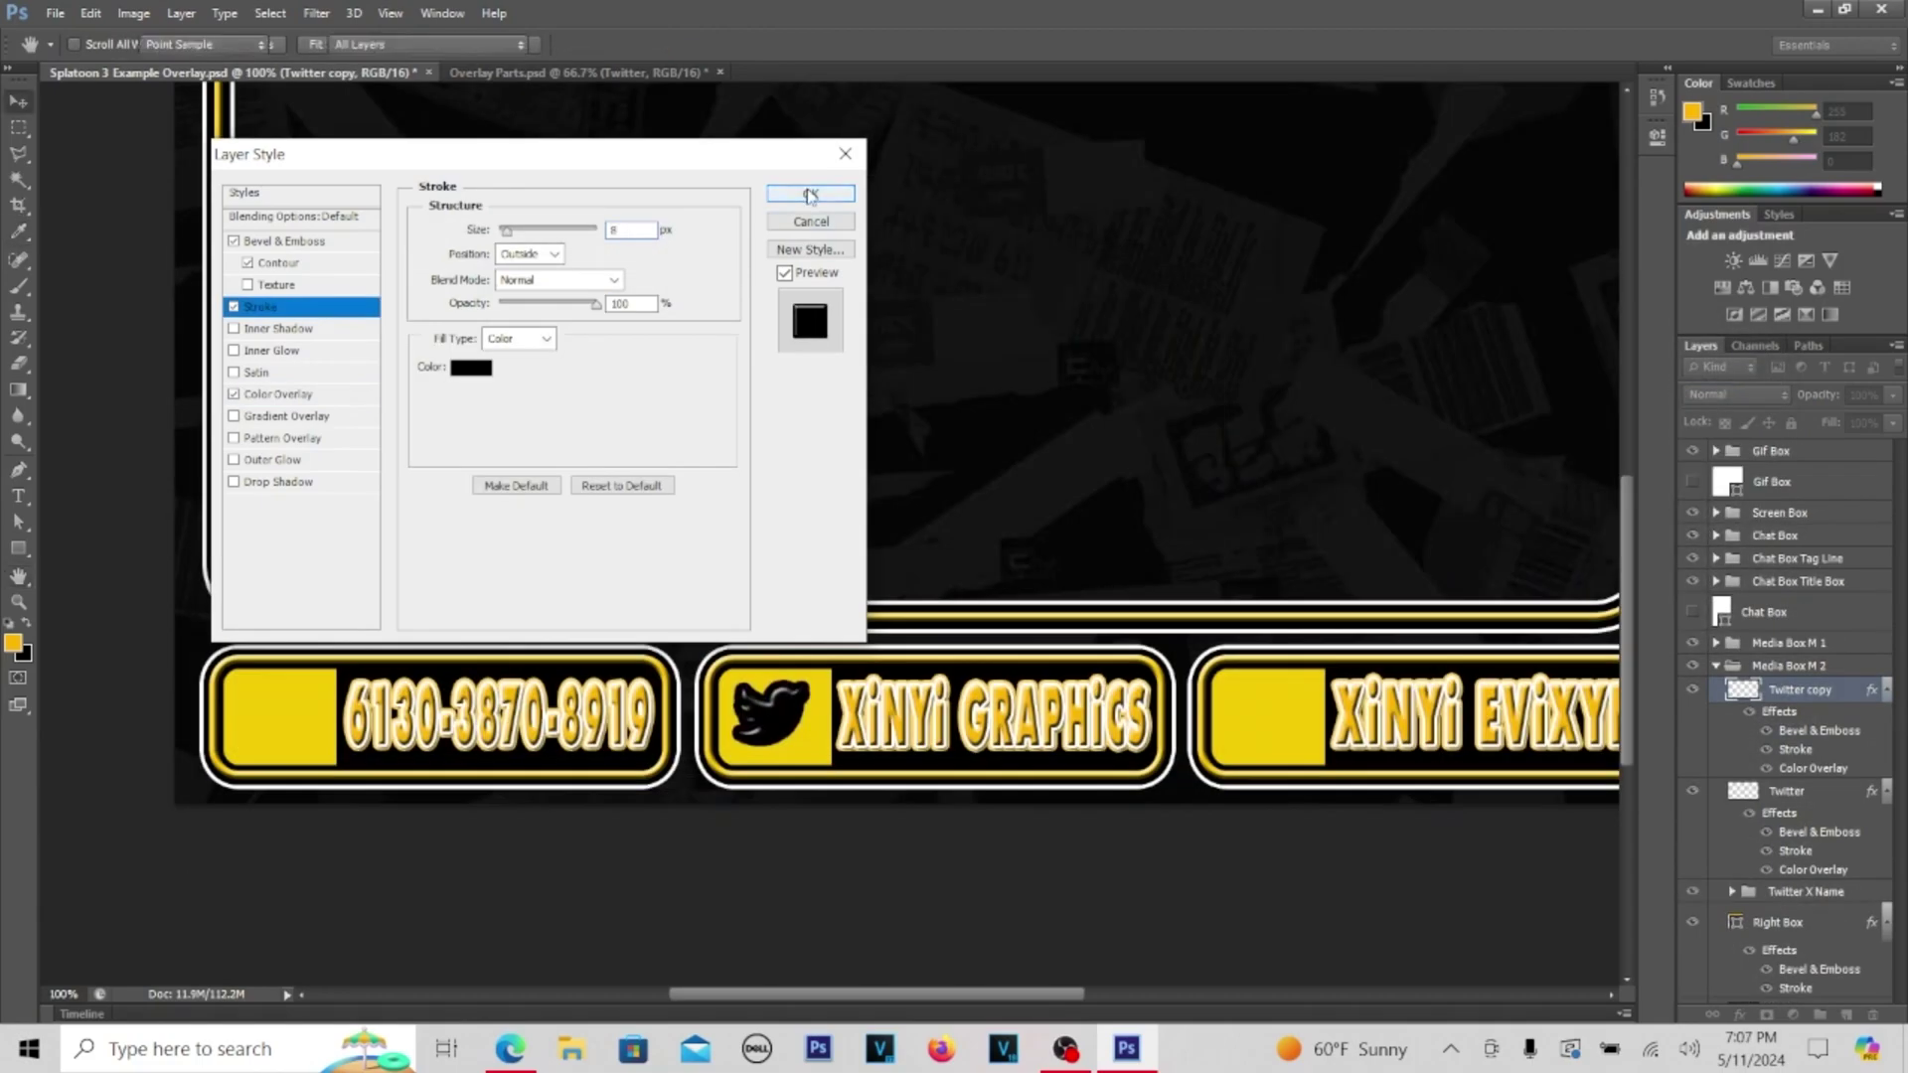
{"action": "left_click", "coordinate": [811, 192]}
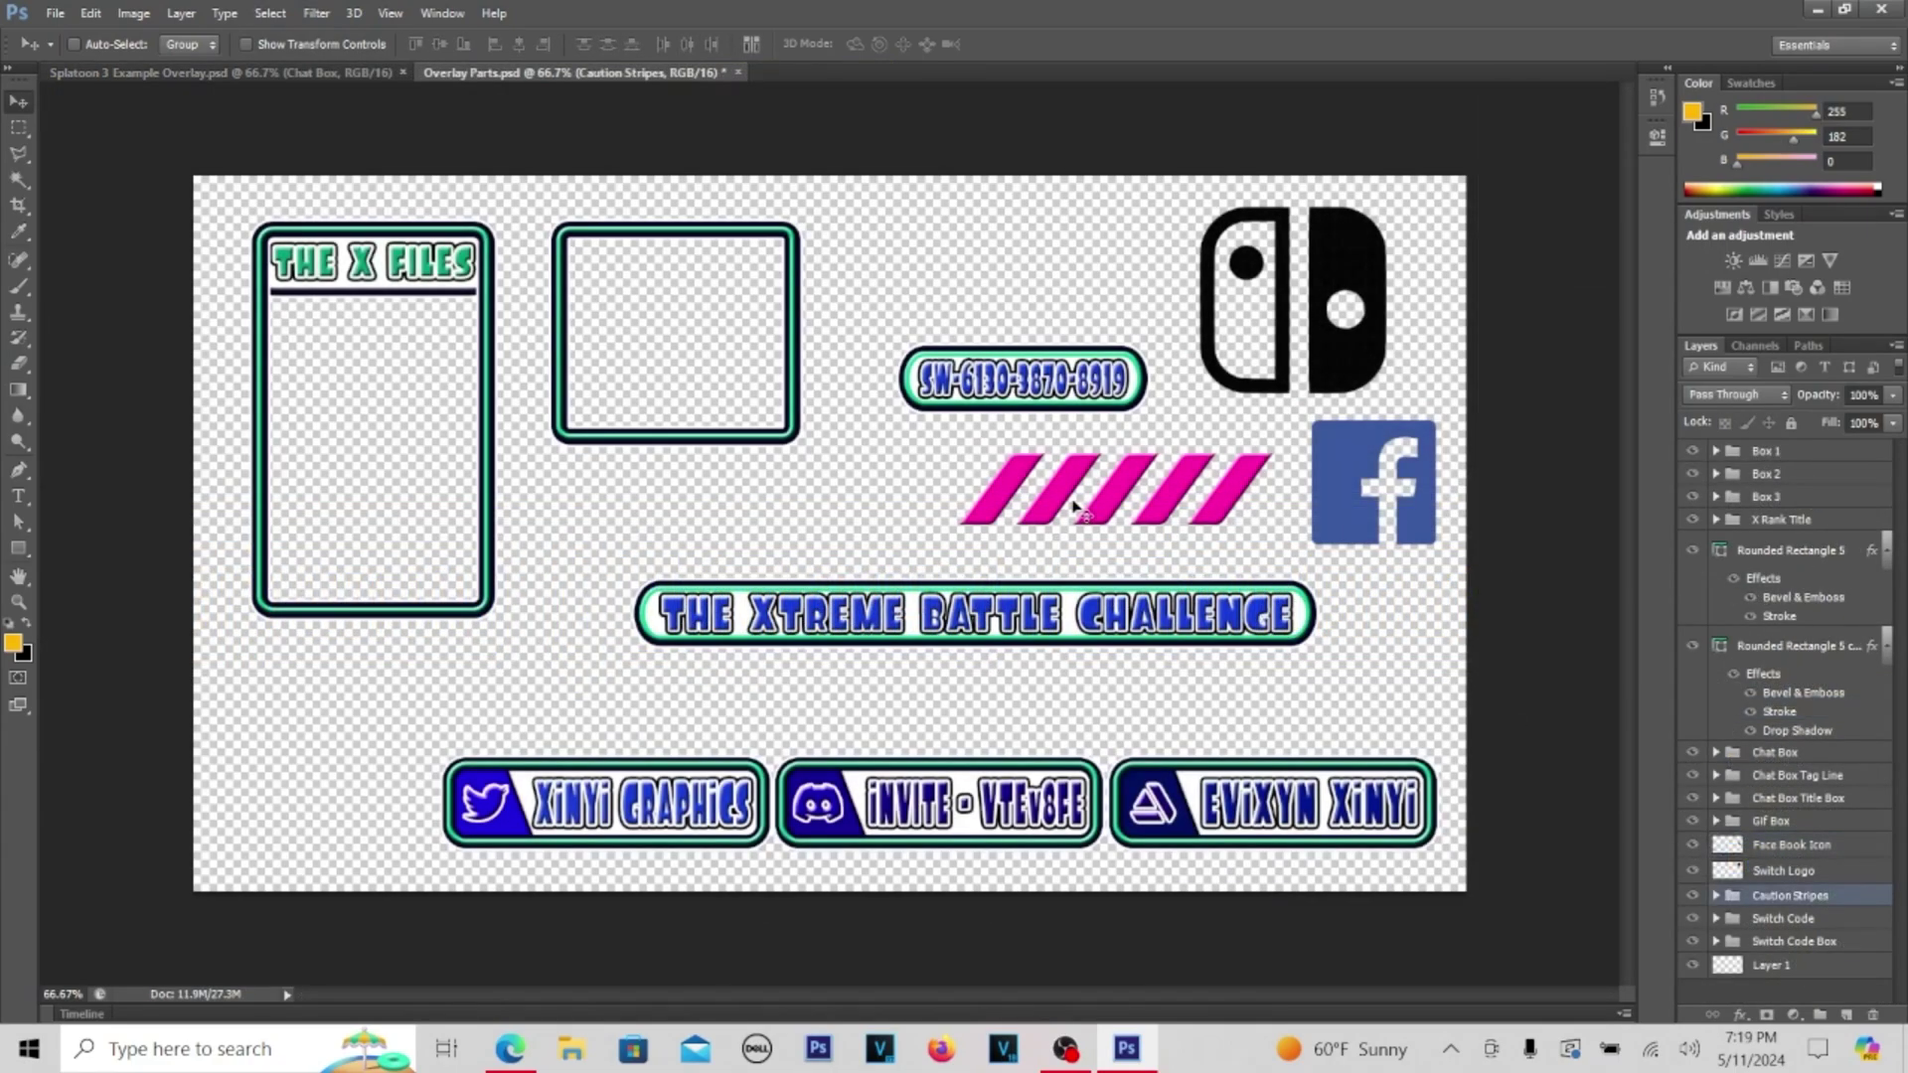
{"action": "left_click_drag", "start_coordinate": [1143, 487], "coordinate": [530, 485]}
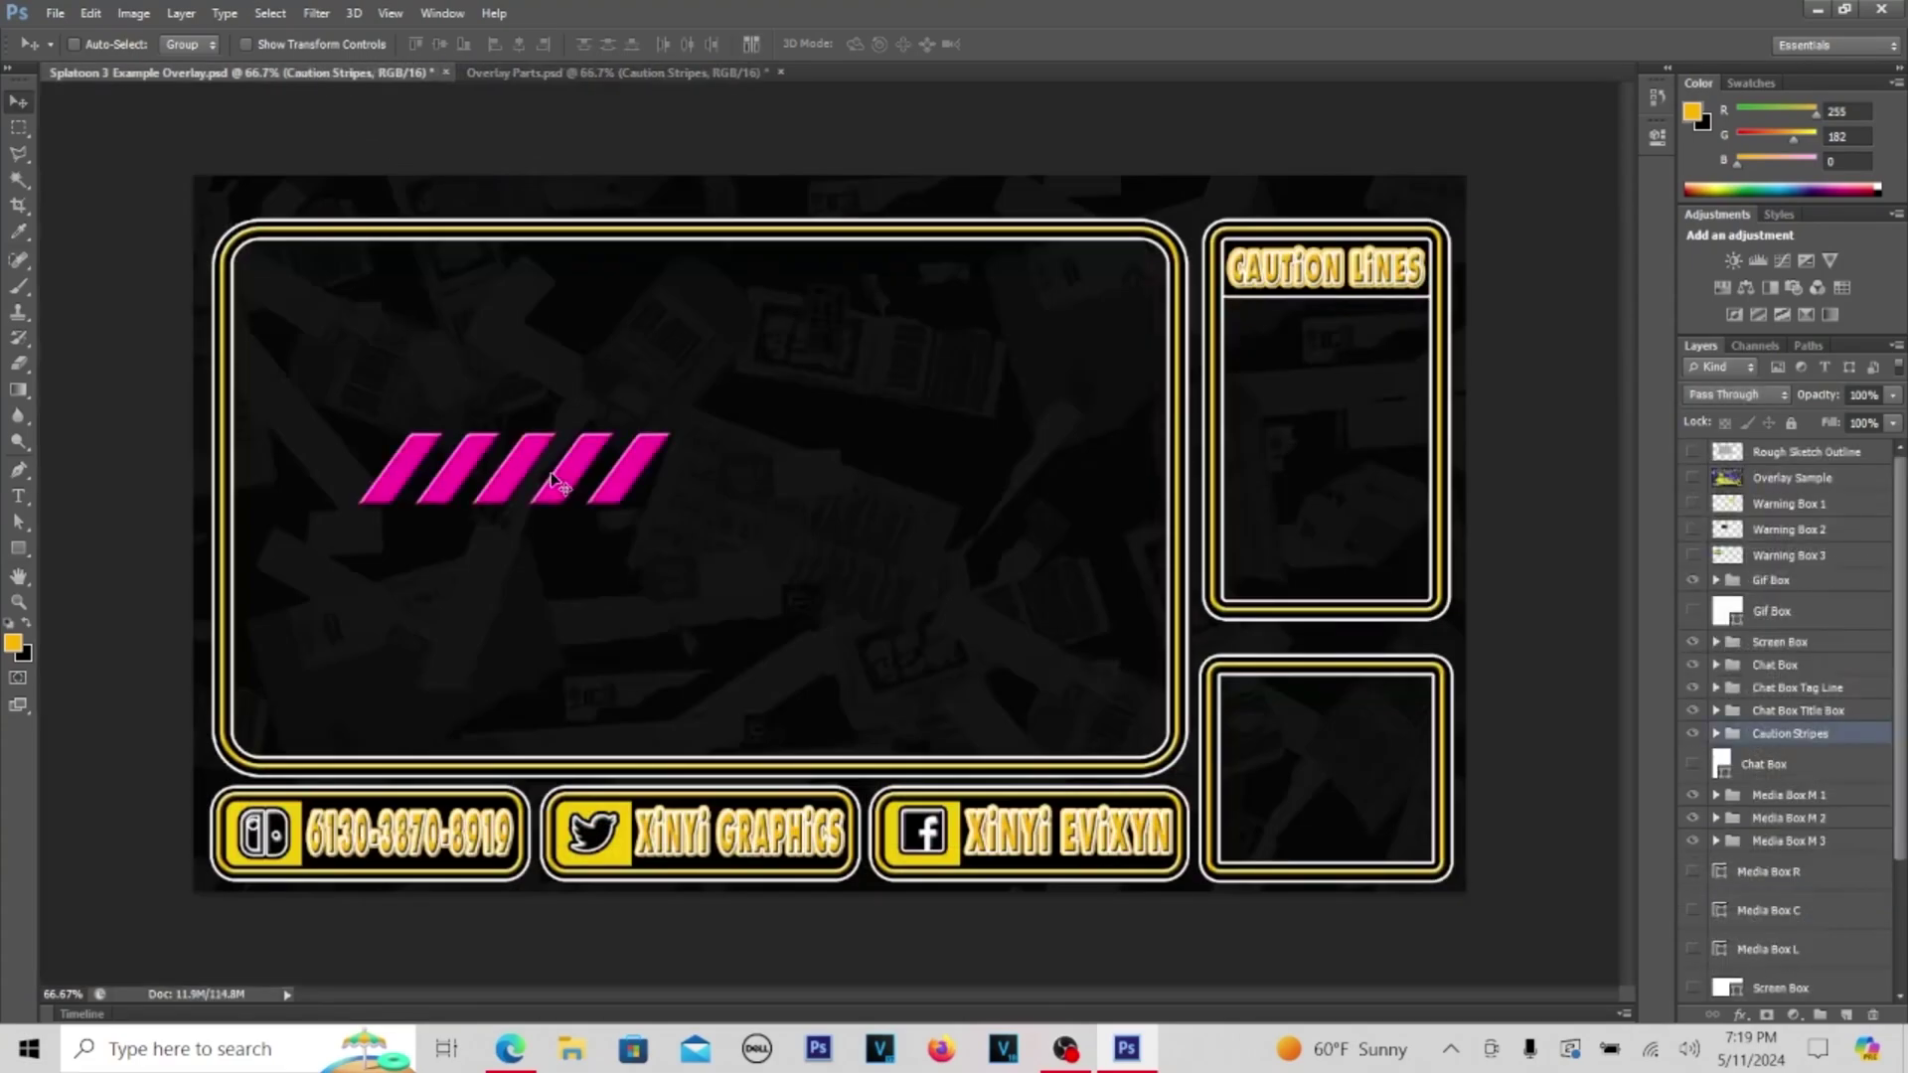
{"action": "left_click", "coordinate": [1716, 818]}
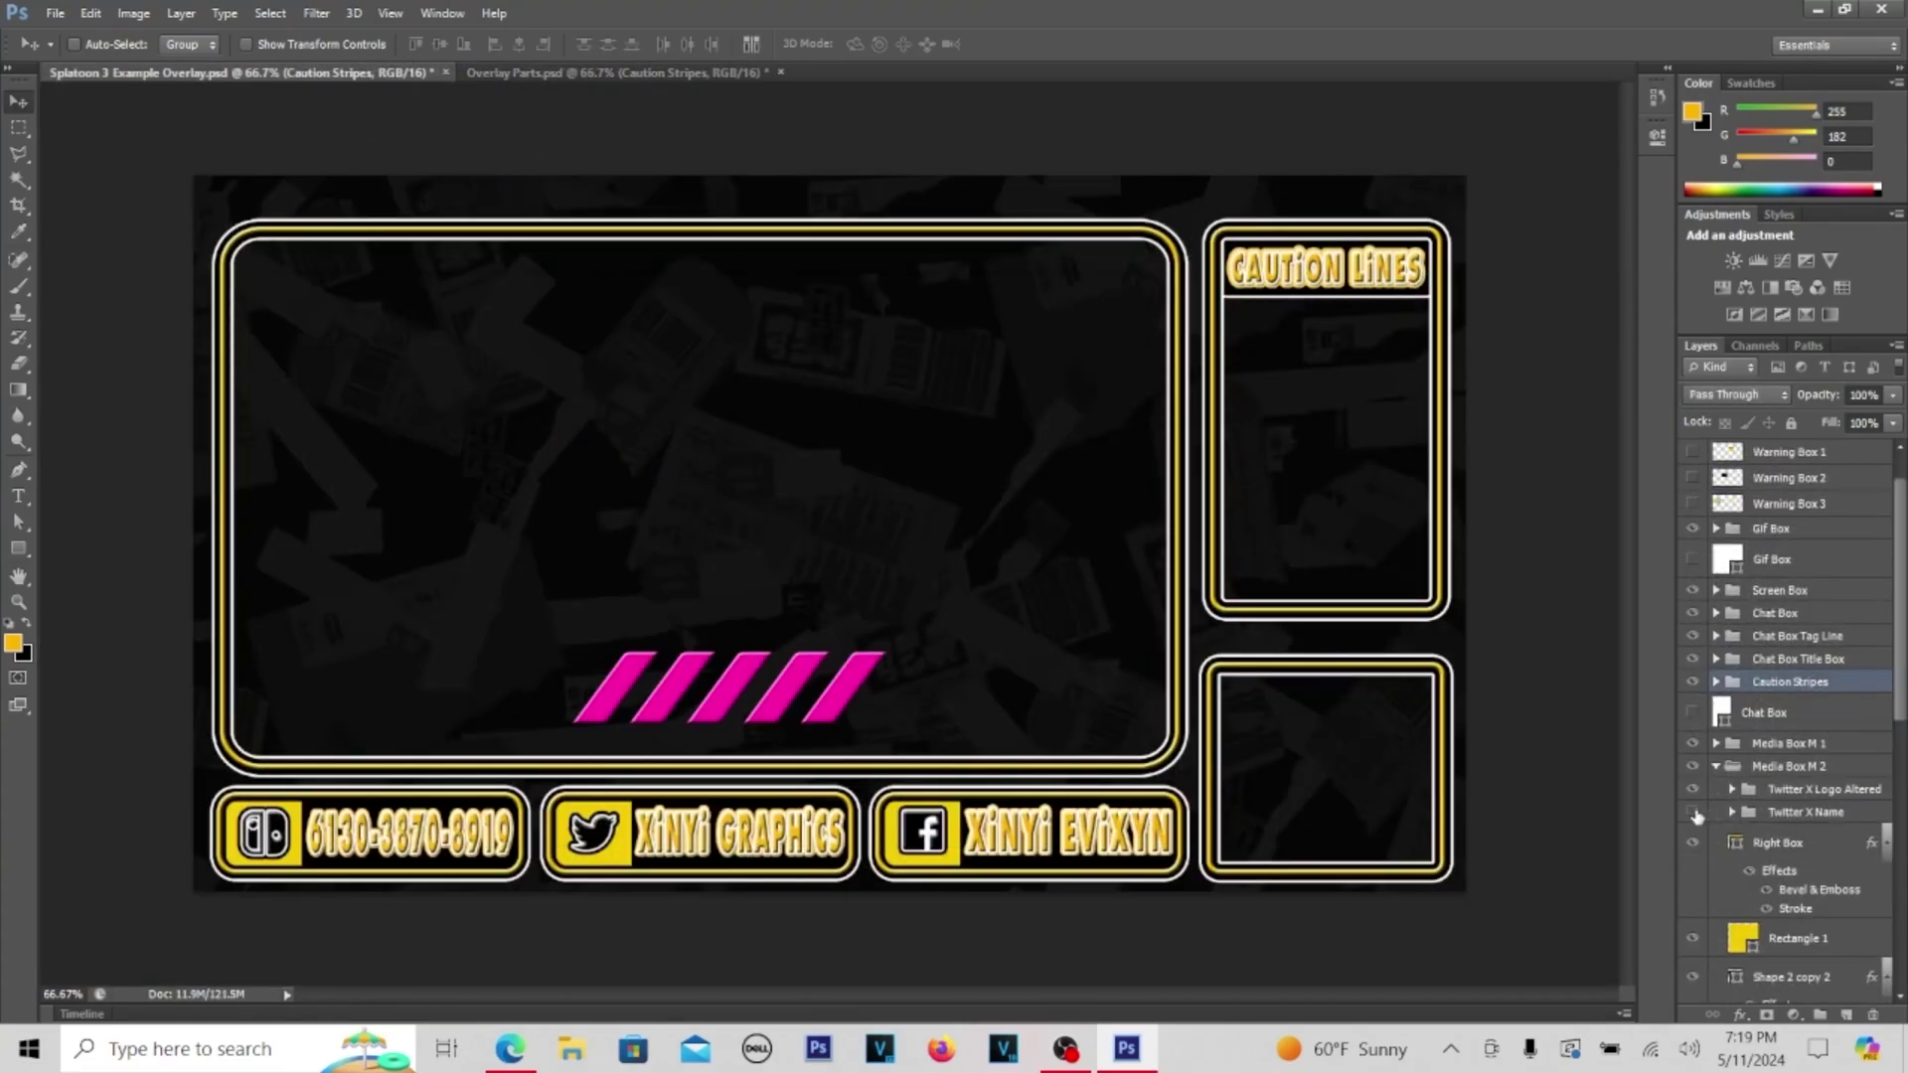
{"action": "left_click_drag", "start_coordinate": [1697, 815], "coordinate": [1700, 821]}
{"action": "left_click_drag", "start_coordinate": [729, 716], "coordinate": [780, 845]}
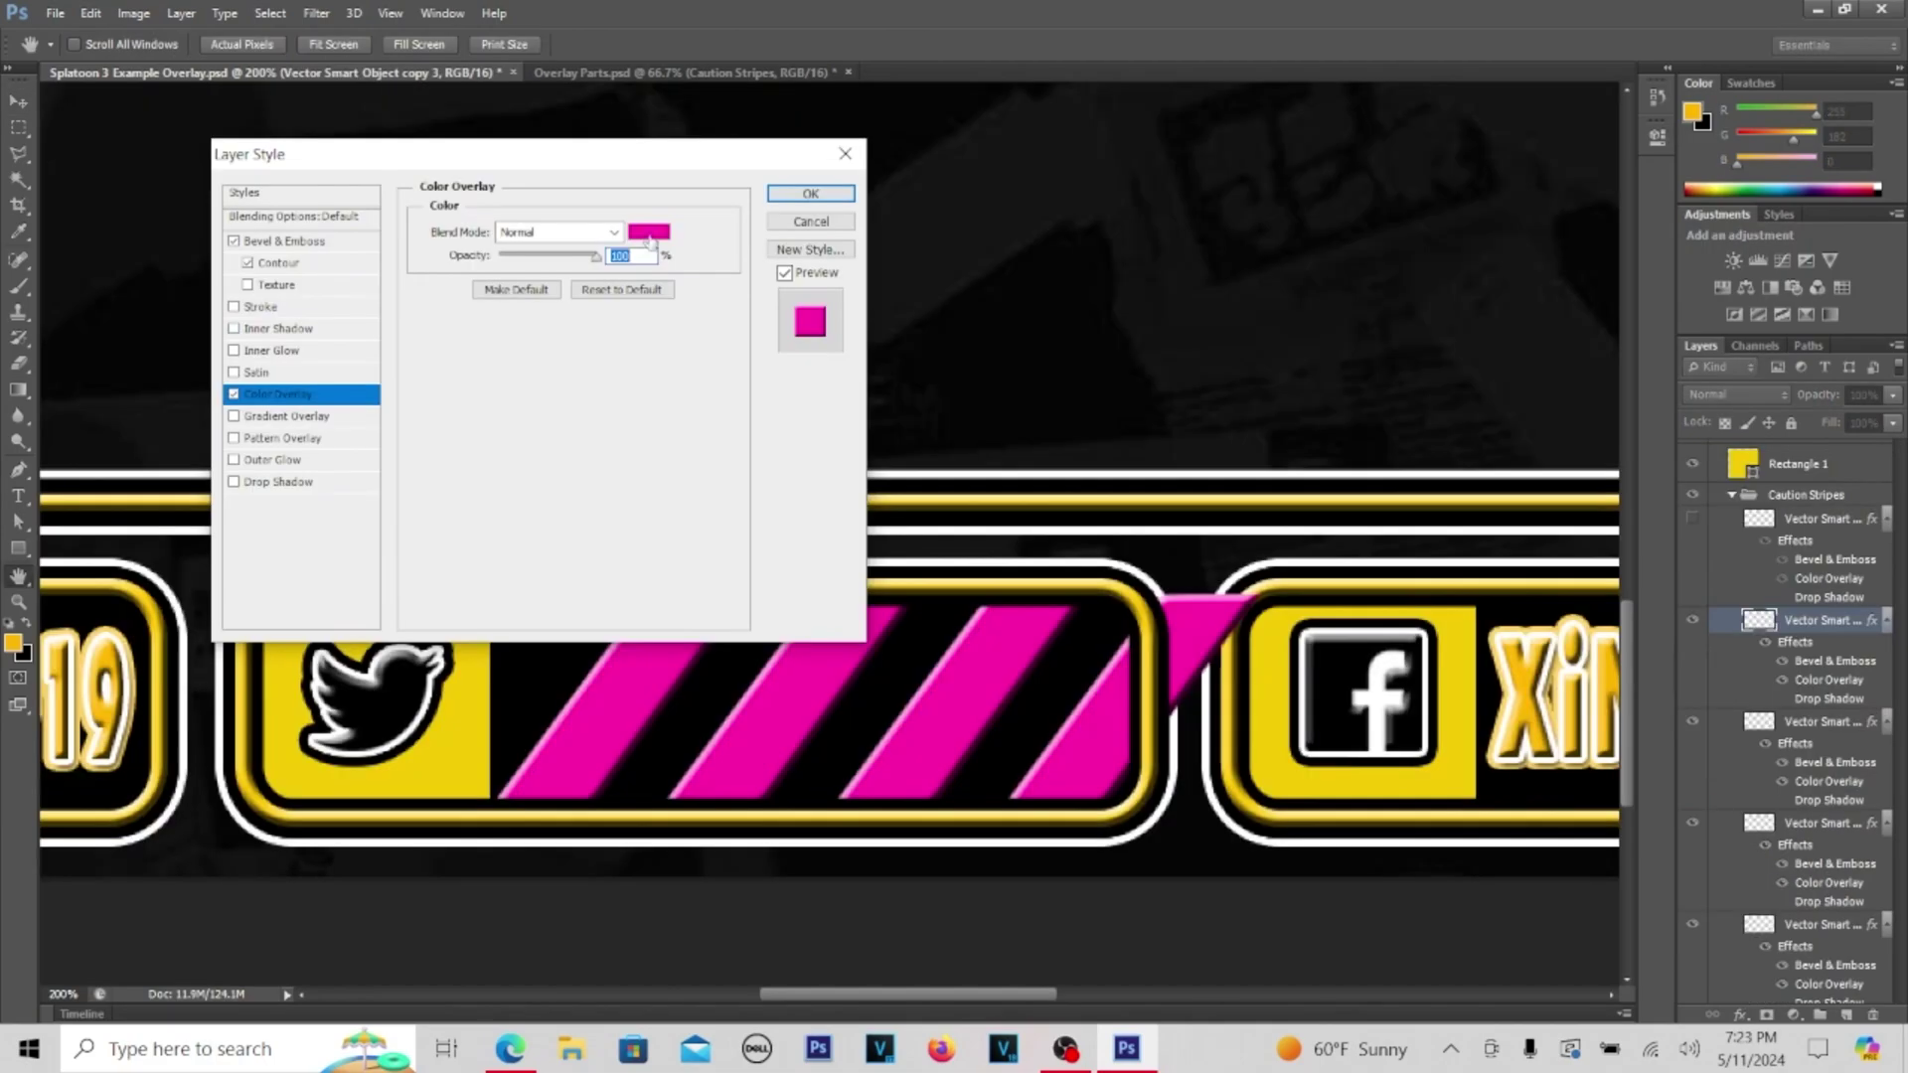
Colour the stripes #f4ca04, paste that style onto the other stripes, and show XiNYi GRAPHiCS
{"action": "left_click", "coordinate": [649, 232]}
{"action": "type", "text": "f4ca04"}
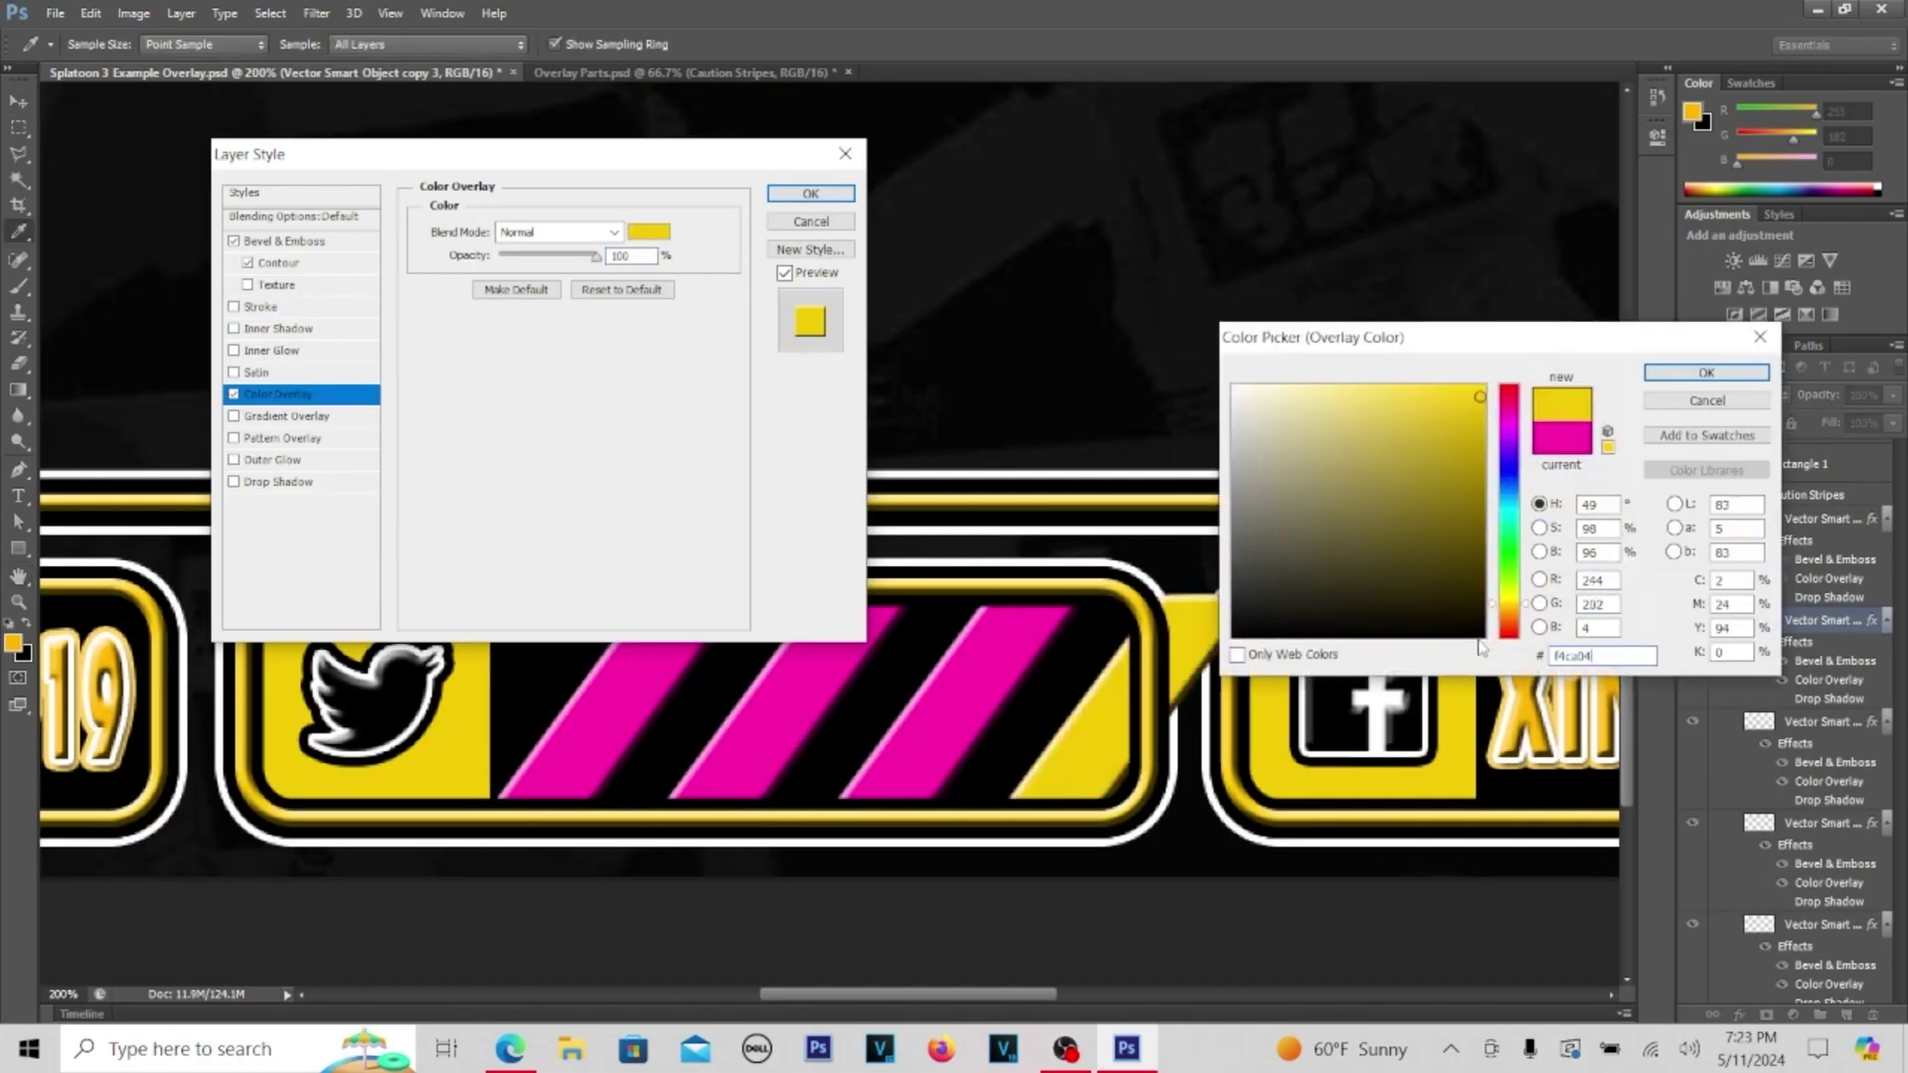
{"action": "left_click", "coordinate": [1706, 371]}
{"action": "left_click", "coordinate": [1590, 578]}
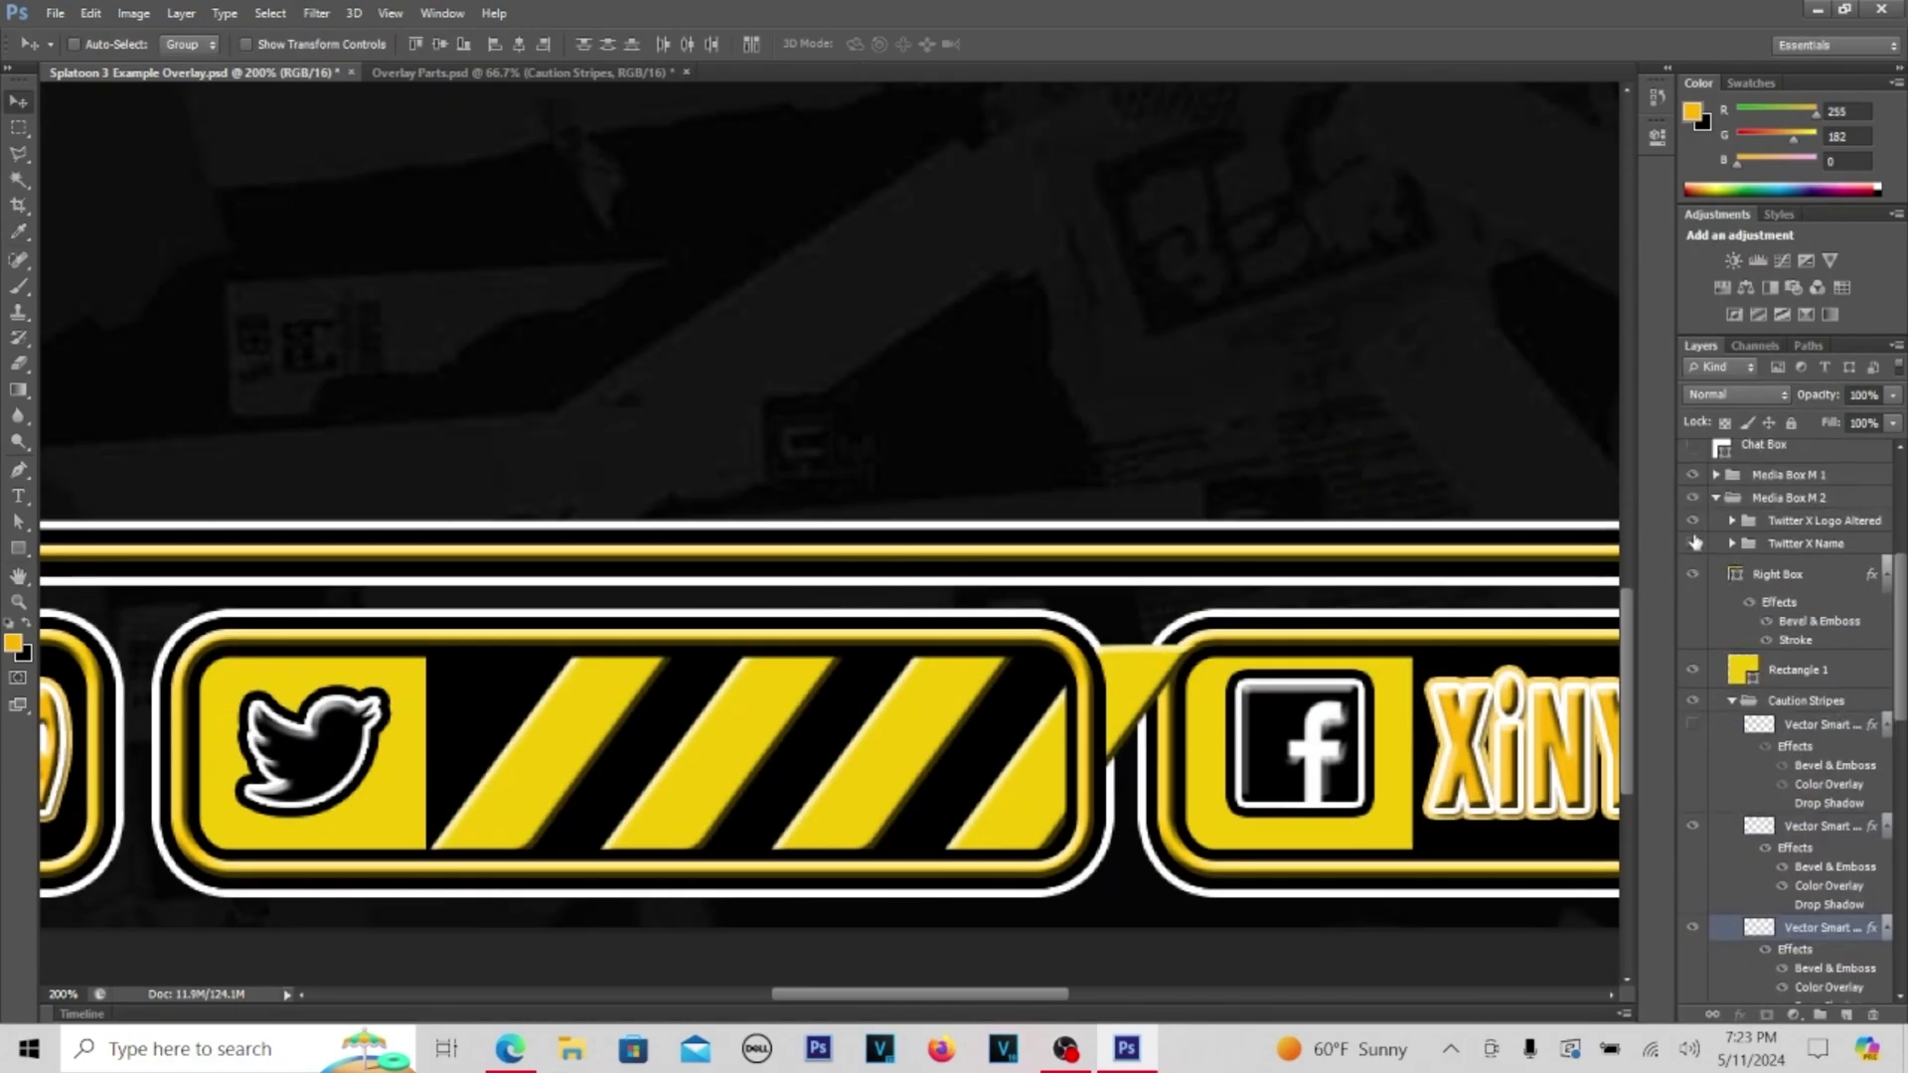
{"action": "left_click", "coordinate": [1695, 542]}
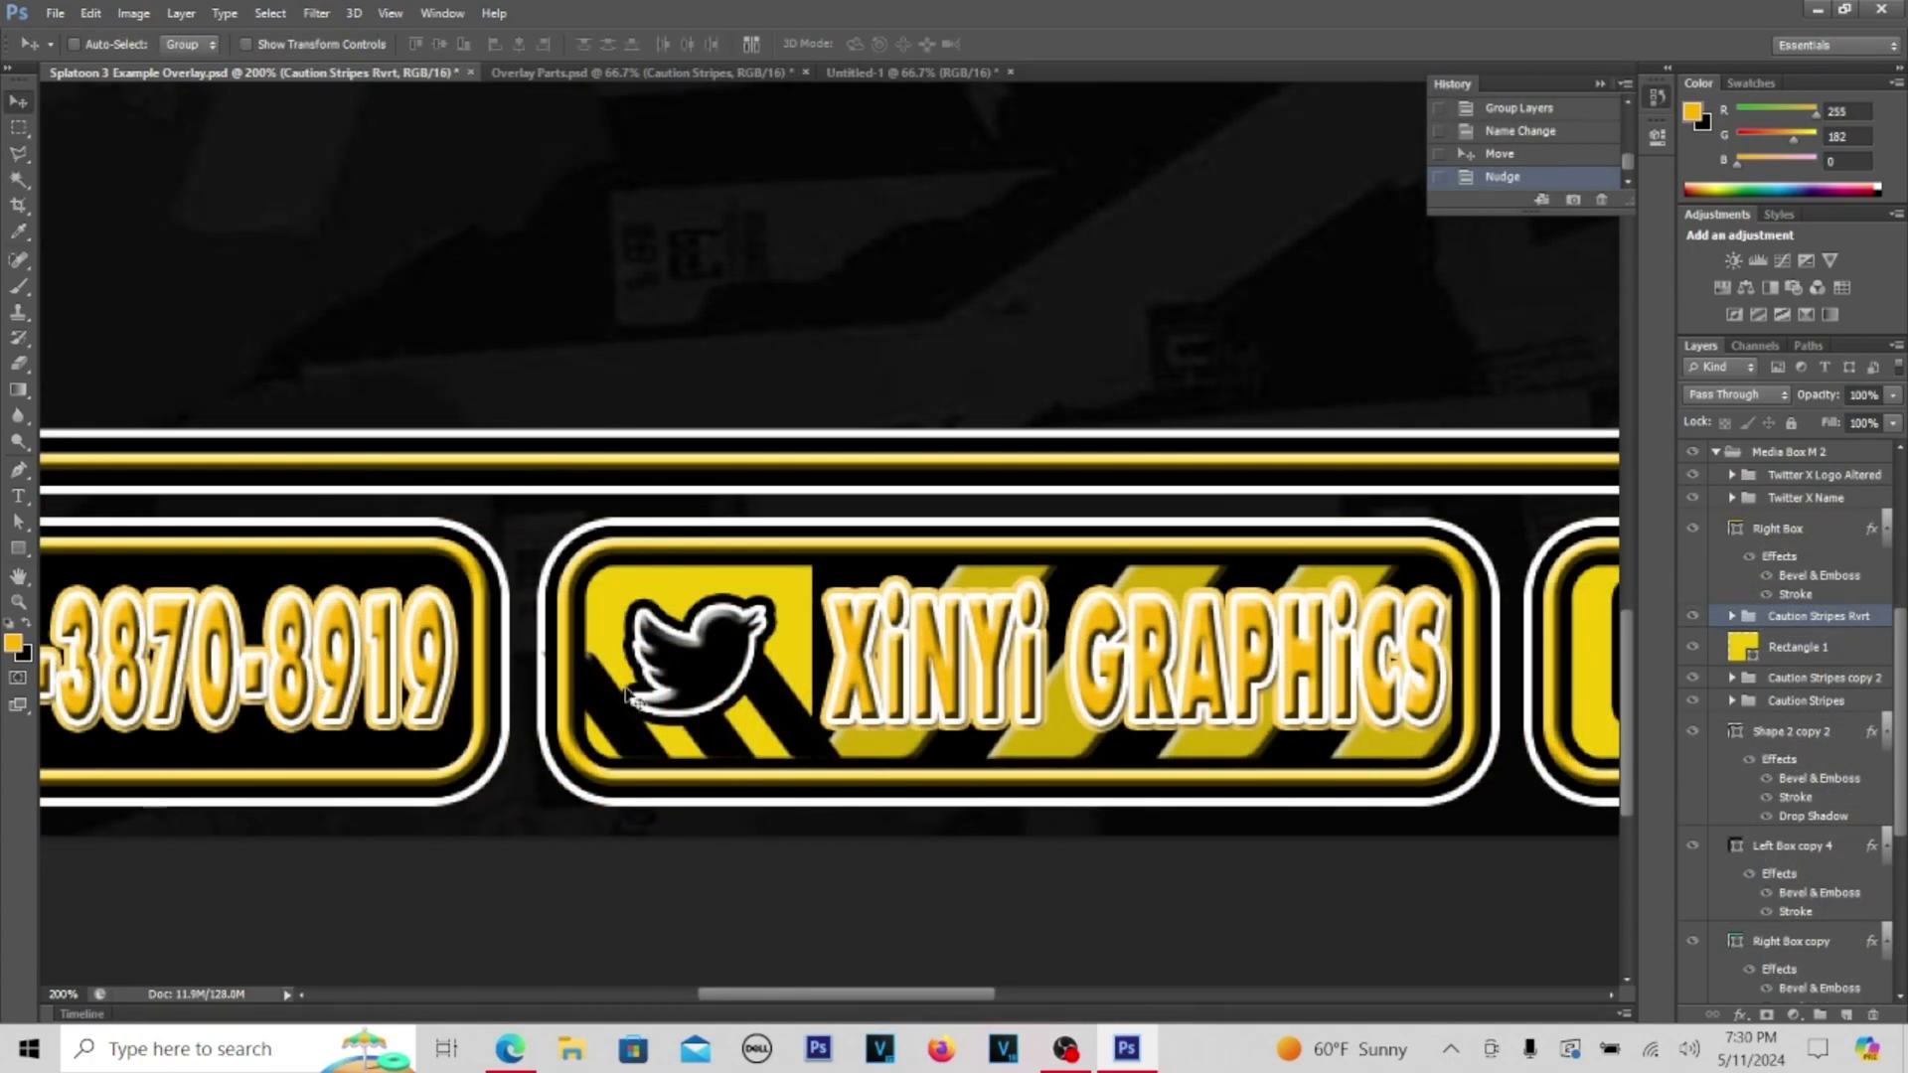
Hide the Twitter logo and enlarge the caution stripes to about 176% inside the bars
{"action": "left_click", "coordinate": [1693, 475]}
{"action": "left_click_drag", "start_coordinate": [695, 696], "coordinate": [696, 611]}
{"action": "key", "text": "ctrl+t"}
{"action": "left_click_drag", "start_coordinate": [856, 672], "coordinate": [1061, 837]}
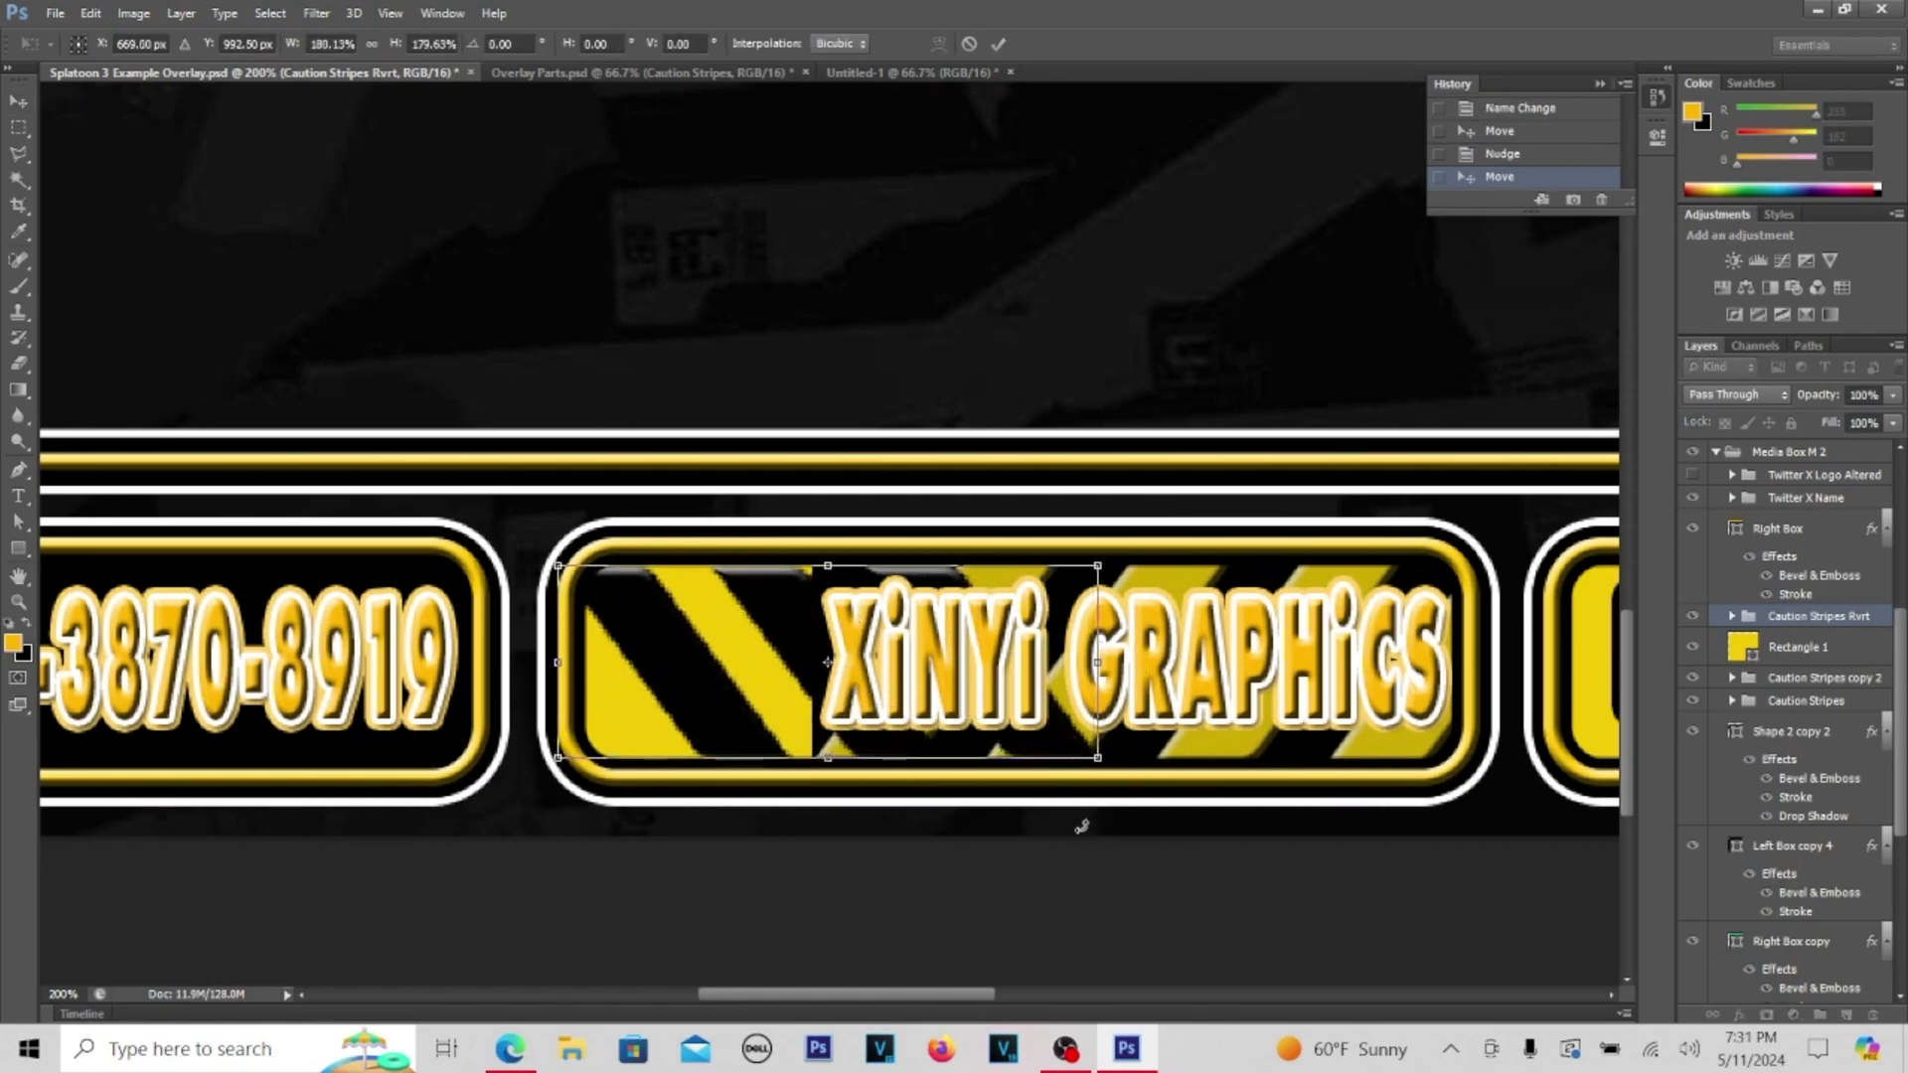
{"action": "key", "text": "Return"}
{"action": "key", "text": "Up"}
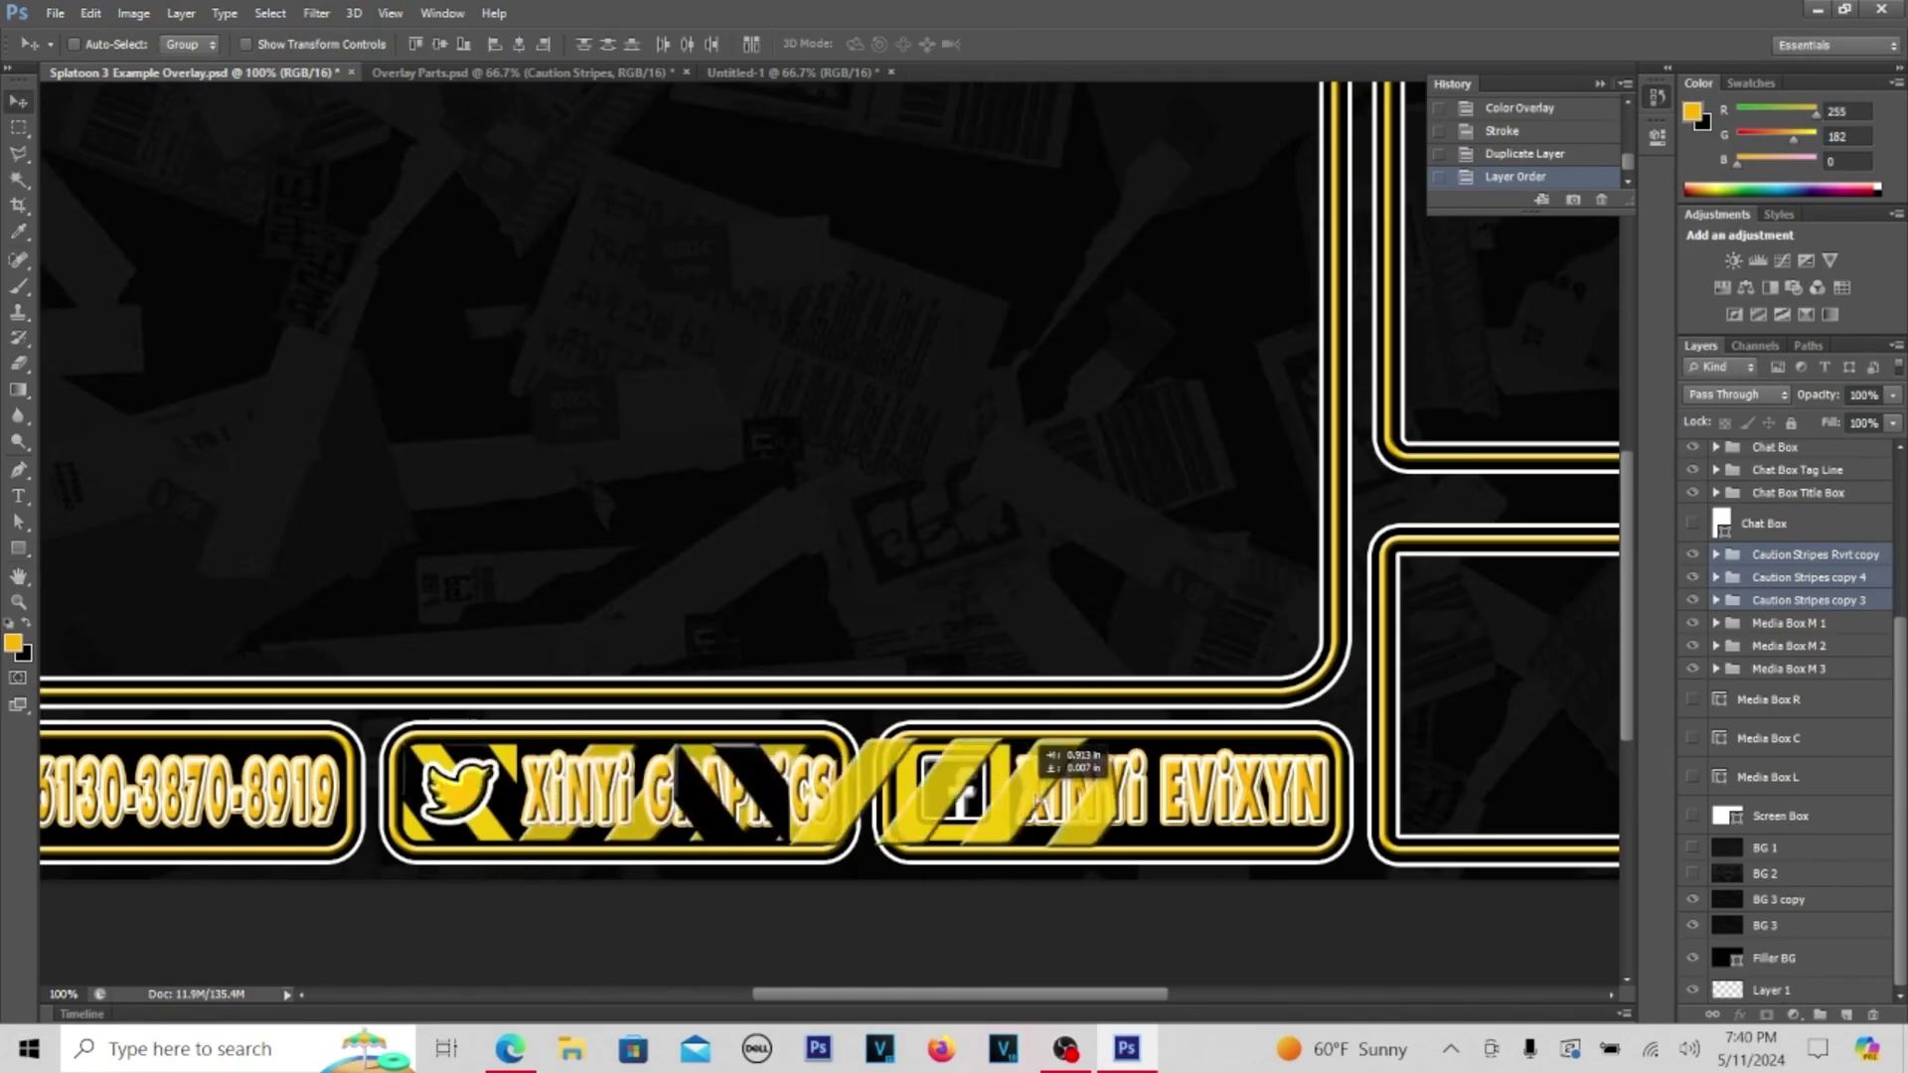
{"action": "left_click_drag", "start_coordinate": [1034, 795], "coordinate": [1205, 807]}
Move the stripe layers into Media Box M 3, with Caution Stripes Rvrt above Rectangle 1
{"action": "left_click", "coordinate": [1715, 669]}
{"action": "left_click_drag", "start_coordinate": [1789, 577], "coordinate": [1786, 763]}
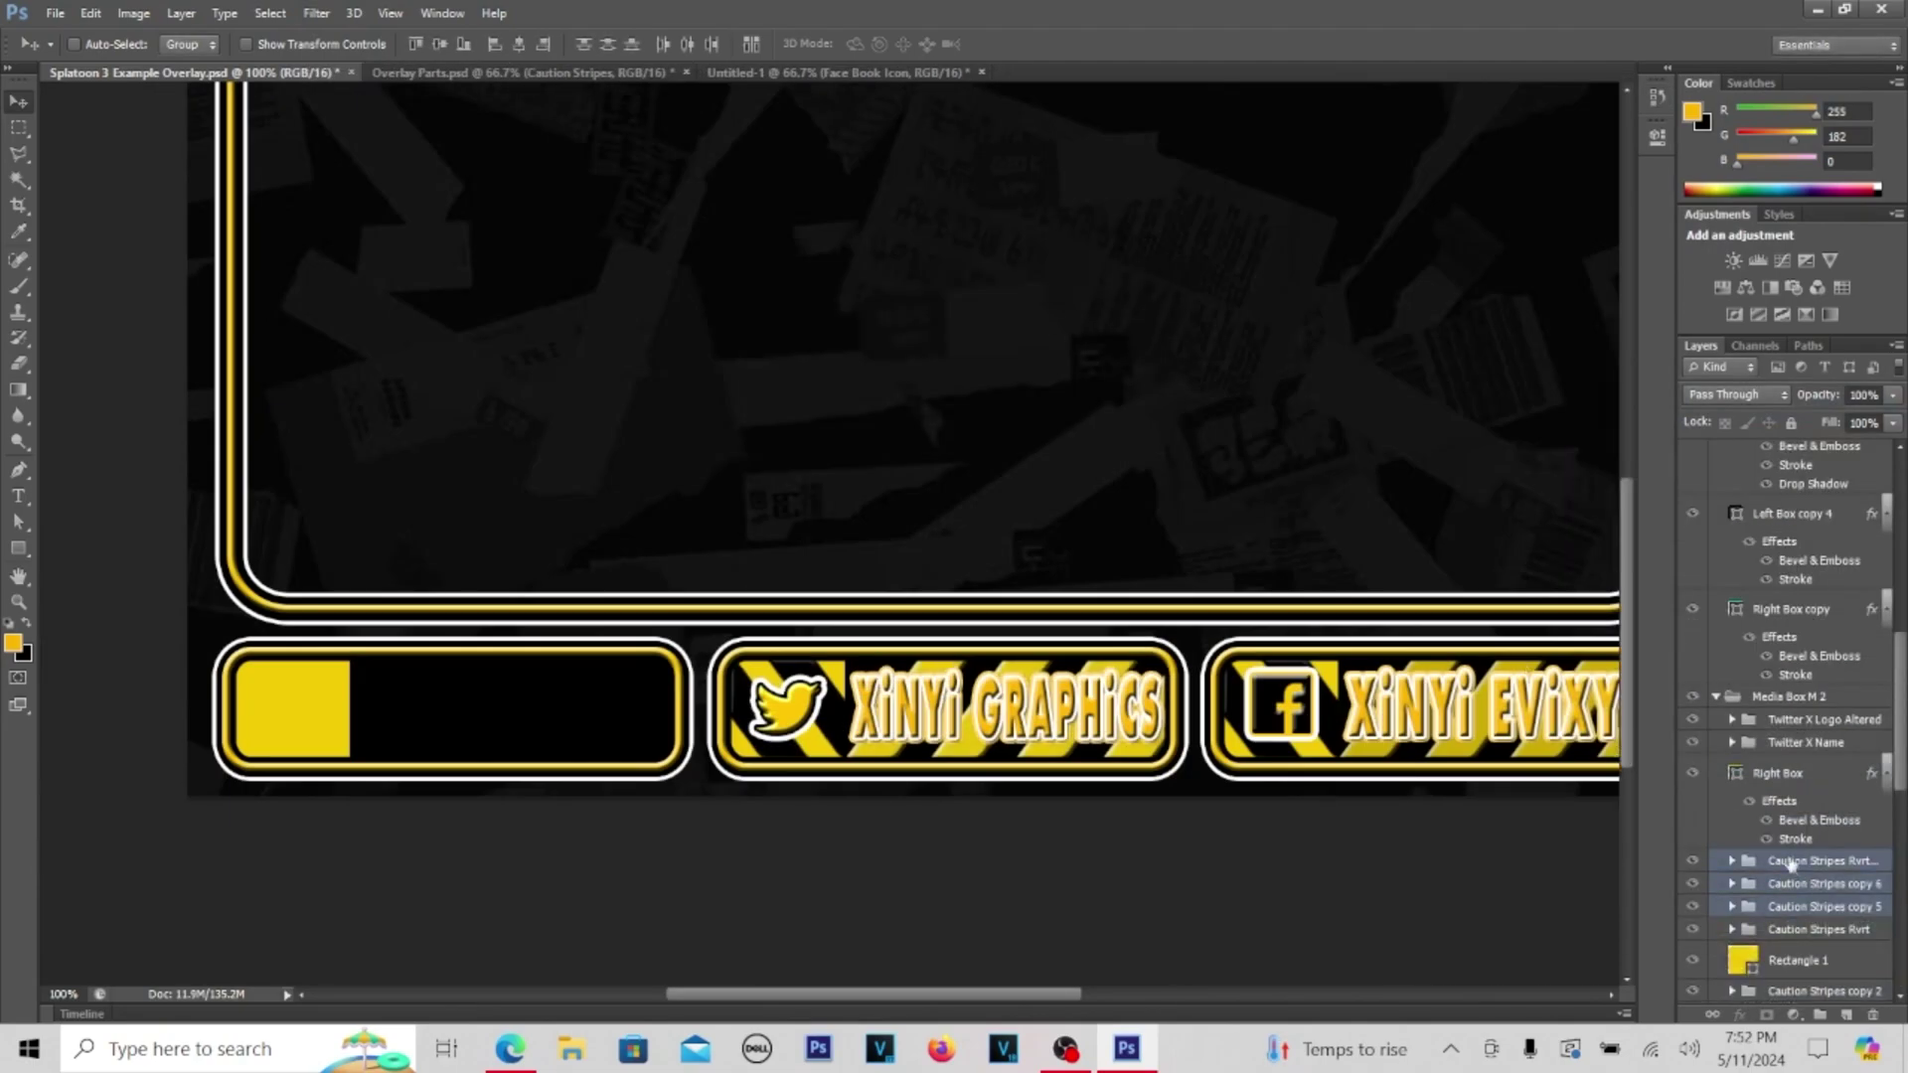
{"action": "scroll", "coordinate": [1770, 612], "scroll_direction": "up", "scroll_amount": 2}
{"action": "left_click_drag", "start_coordinate": [1769, 606], "coordinate": [1769, 563]}
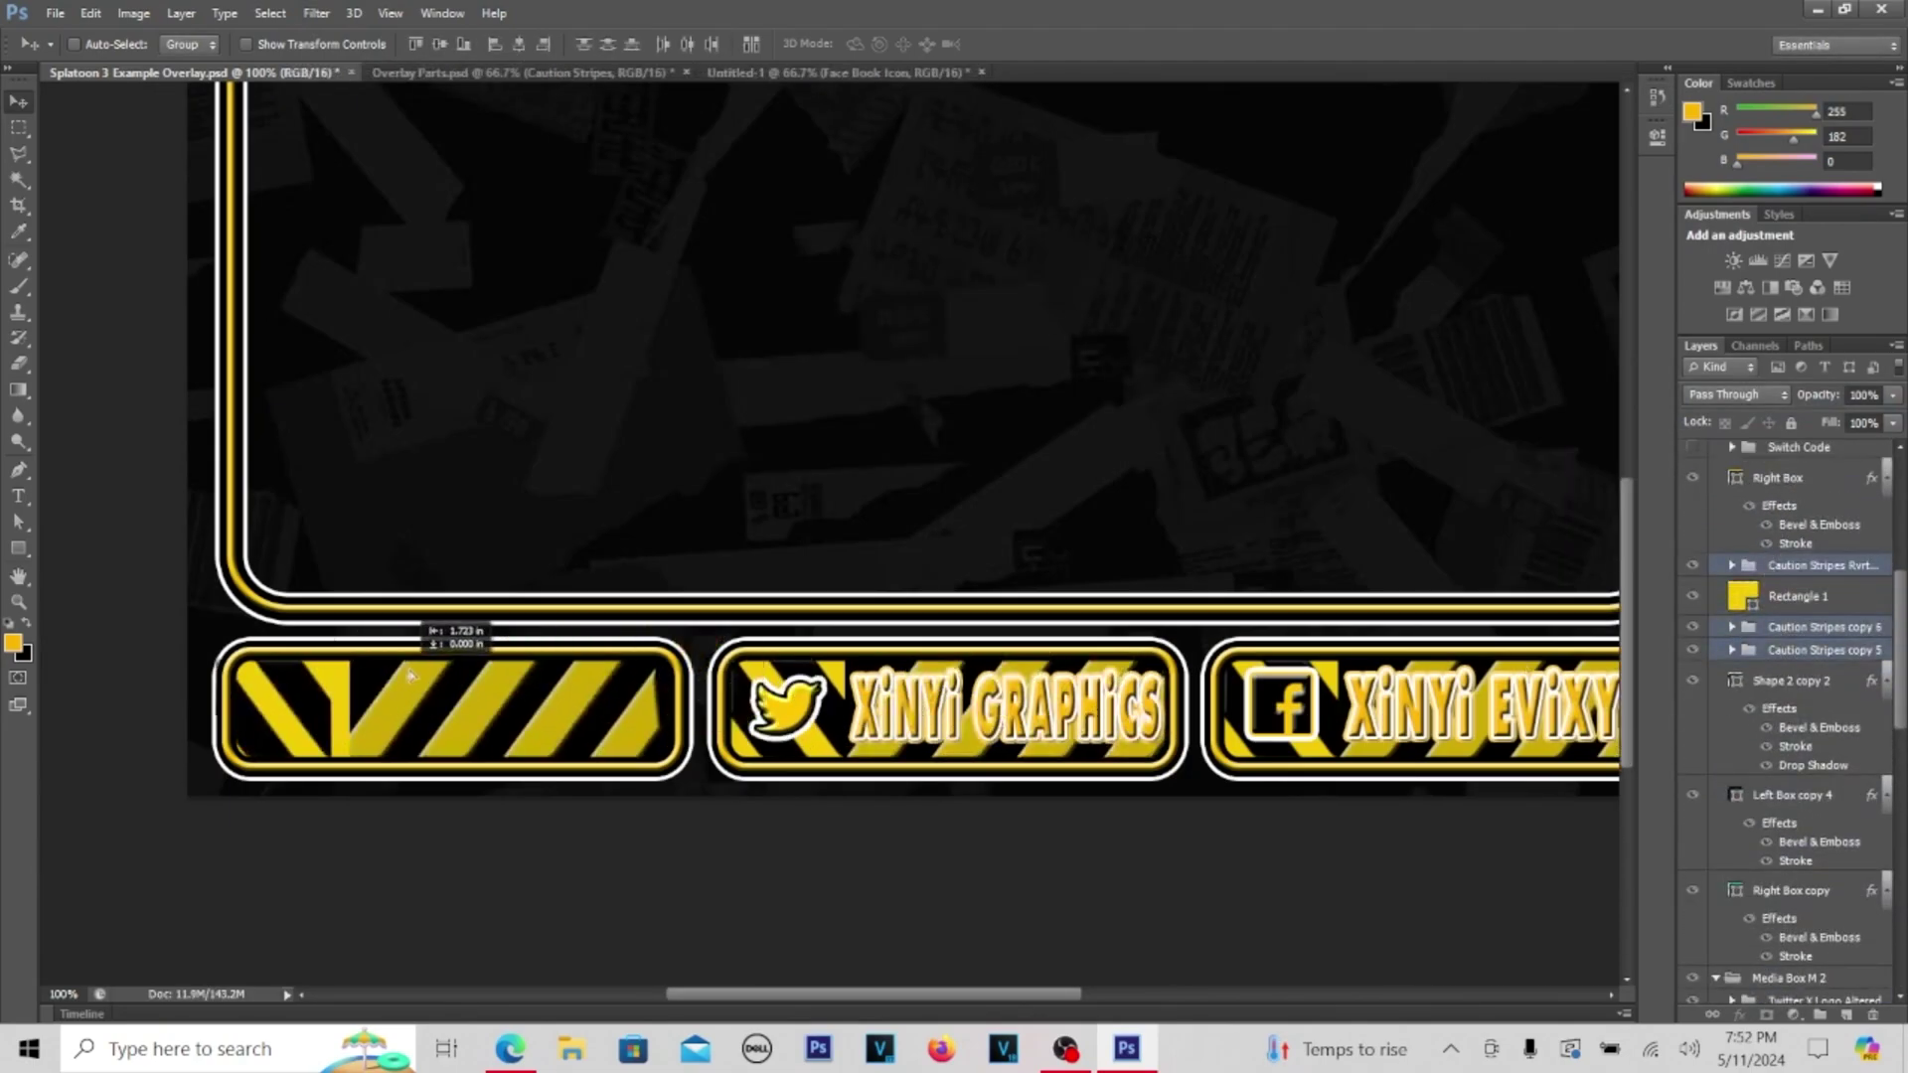
{"action": "key", "text": "ctrl+plus"}
{"action": "scroll", "coordinate": [520, 780], "scroll_direction": "left", "scroll_amount": 5}
{"action": "scroll", "coordinate": [579, 780], "scroll_direction": "down", "scroll_amount": 2}
{"action": "scroll", "coordinate": [1789, 597], "scroll_direction": "up", "scroll_amount": 3}
Show the Switch logo, save, and place a stripes copy behind the CAUTION LINES heading
{"action": "left_click", "coordinate": [1693, 654]}
{"action": "key", "text": "ctrl+s"}
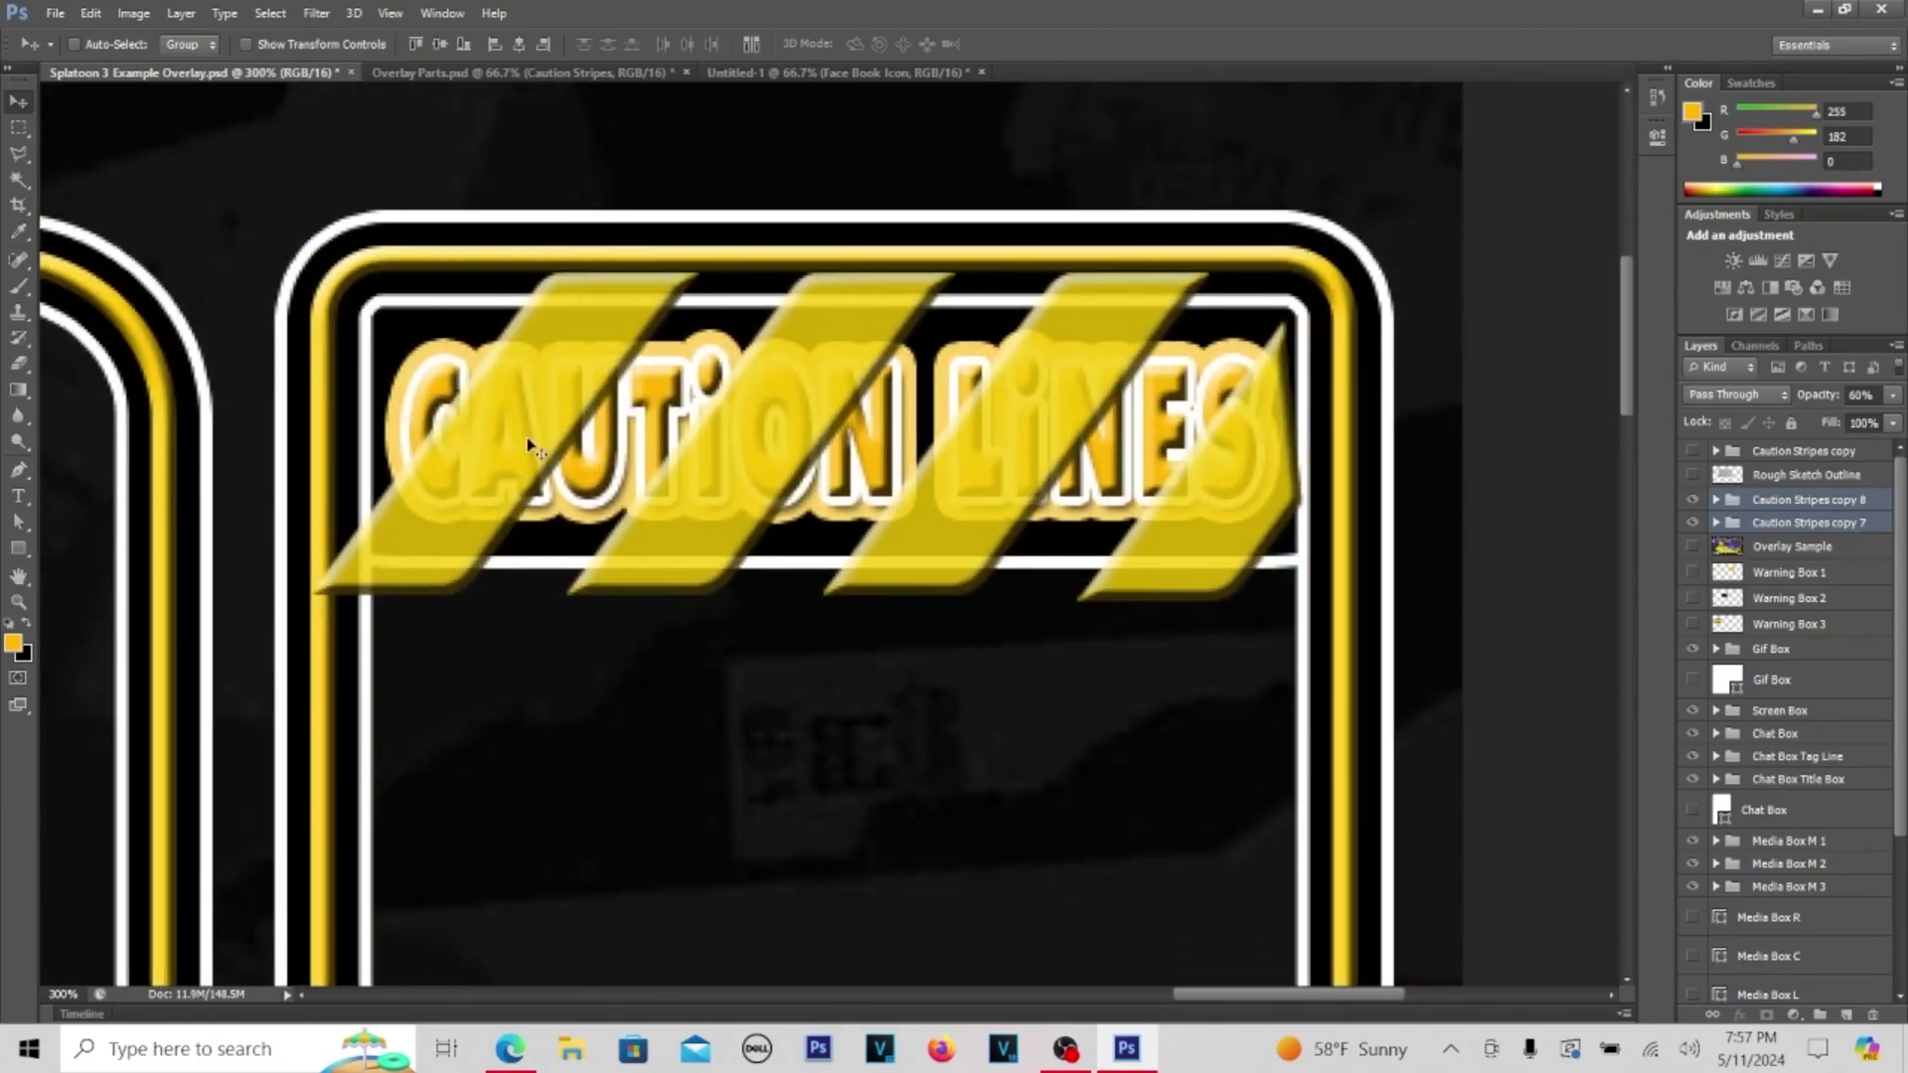
{"action": "left_click_drag", "start_coordinate": [1804, 709], "coordinate": [1807, 743]}
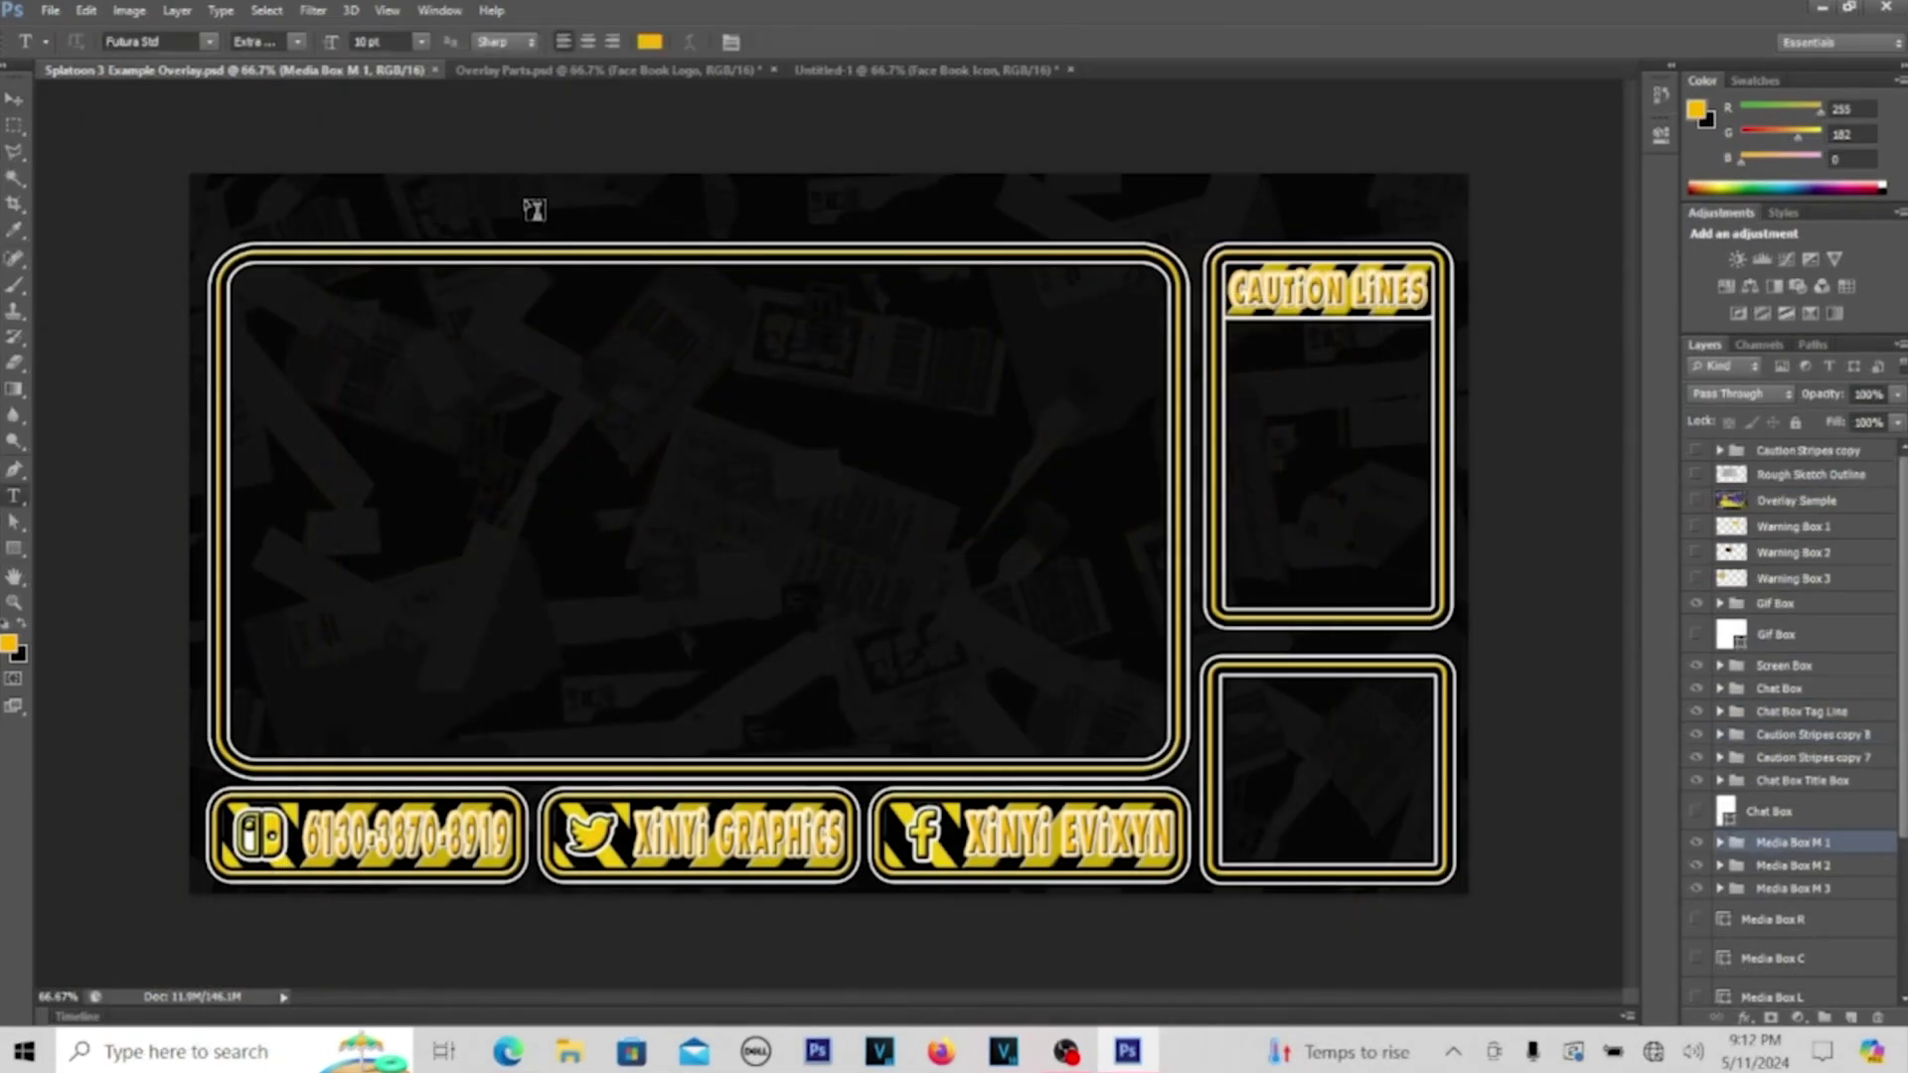
{"action": "left_click", "coordinate": [525, 199]}
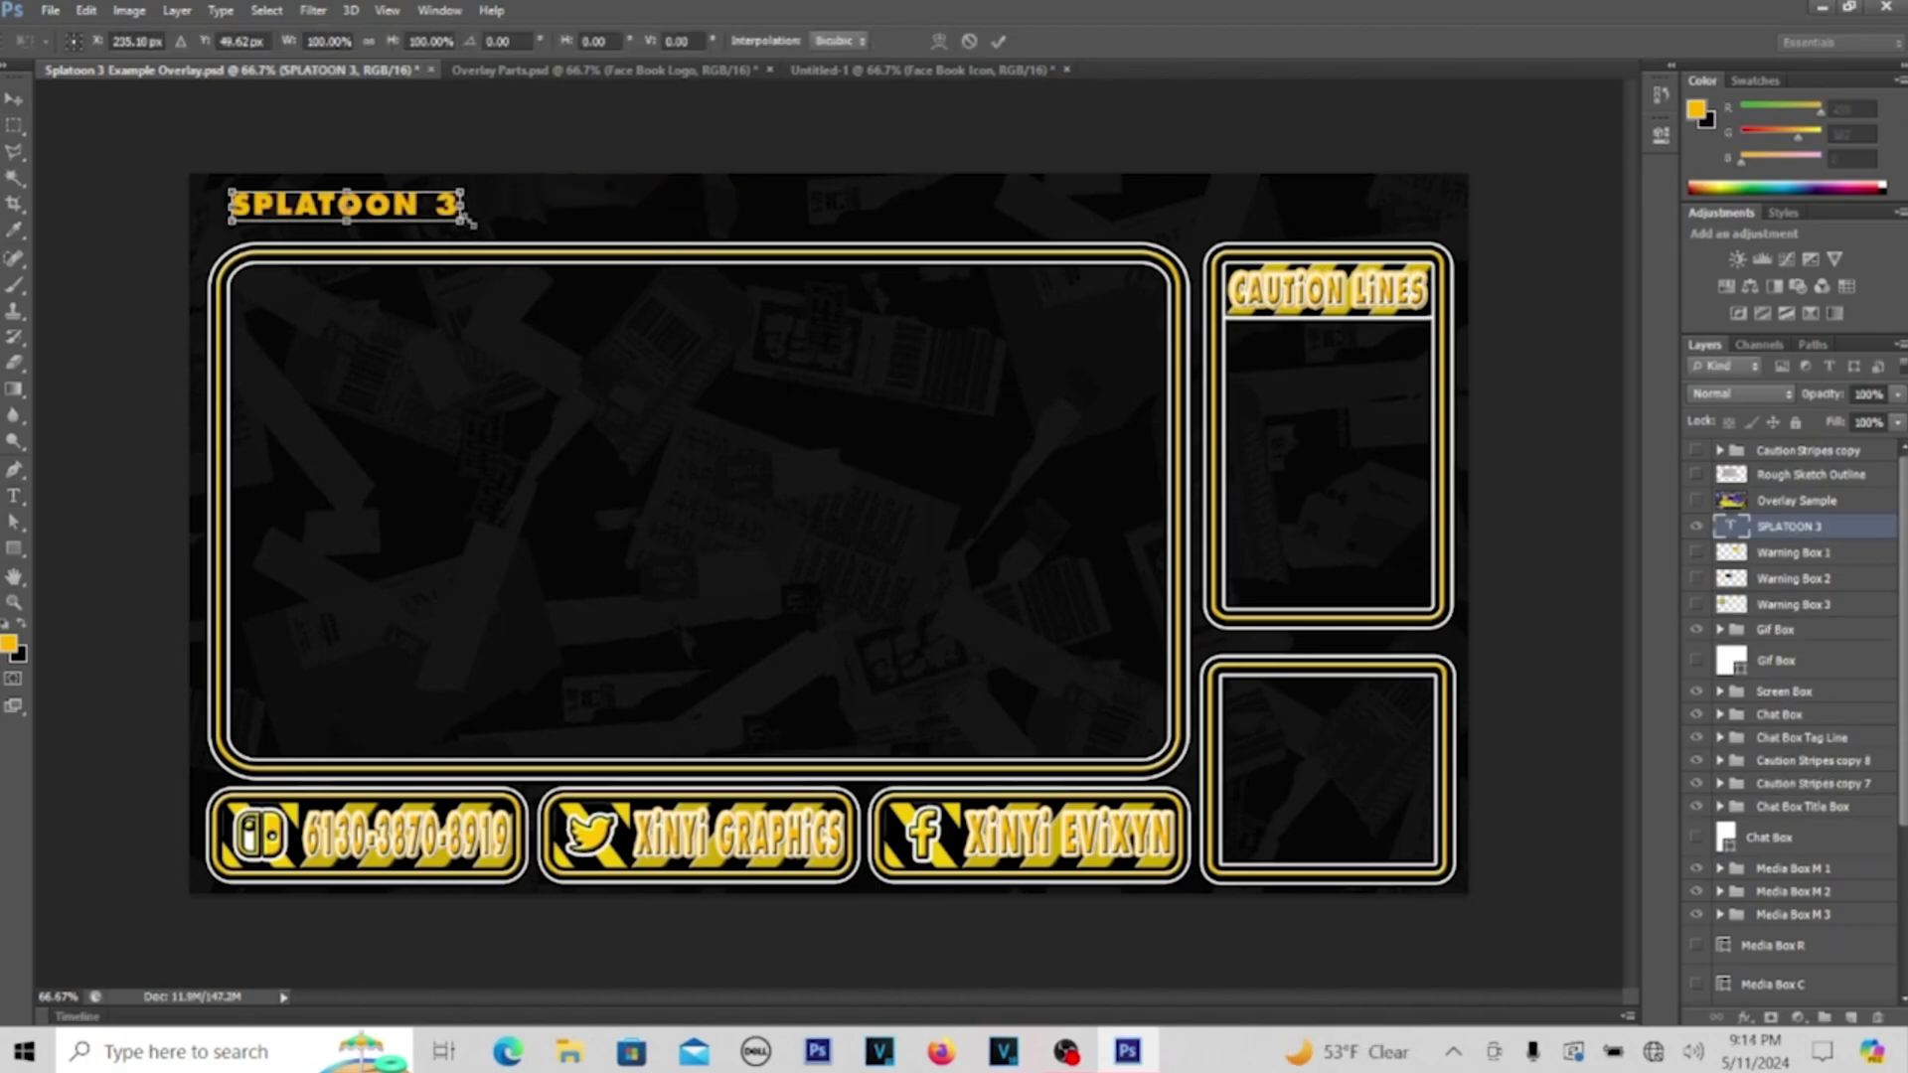
Enlarge the SPLATOON 3 title, duplicate it, and clear the copy's layer effects
{"action": "left_click_drag", "start_coordinate": [464, 223], "coordinate": [597, 243]}
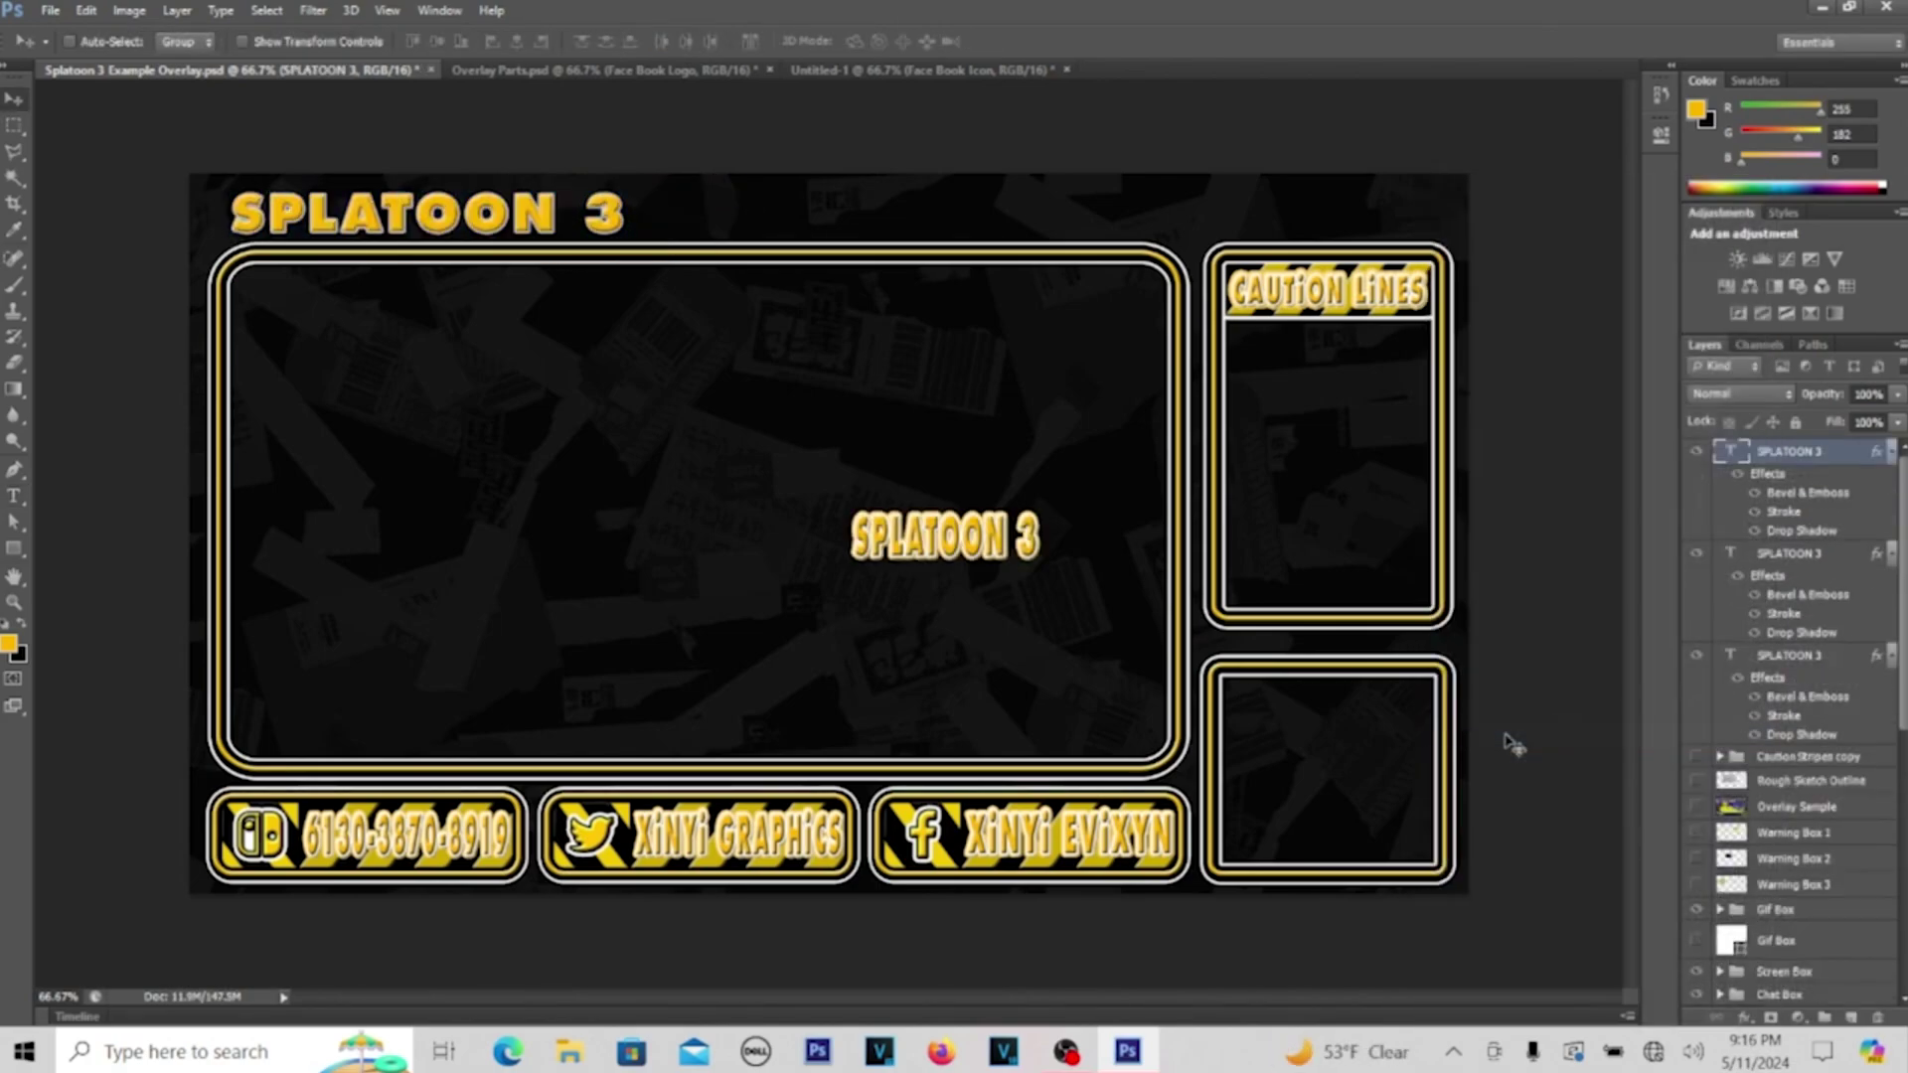
{"action": "right_click", "coordinate": [1819, 554]}
{"action": "left_click", "coordinate": [1535, 221]}
{"action": "key", "text": "Return"}
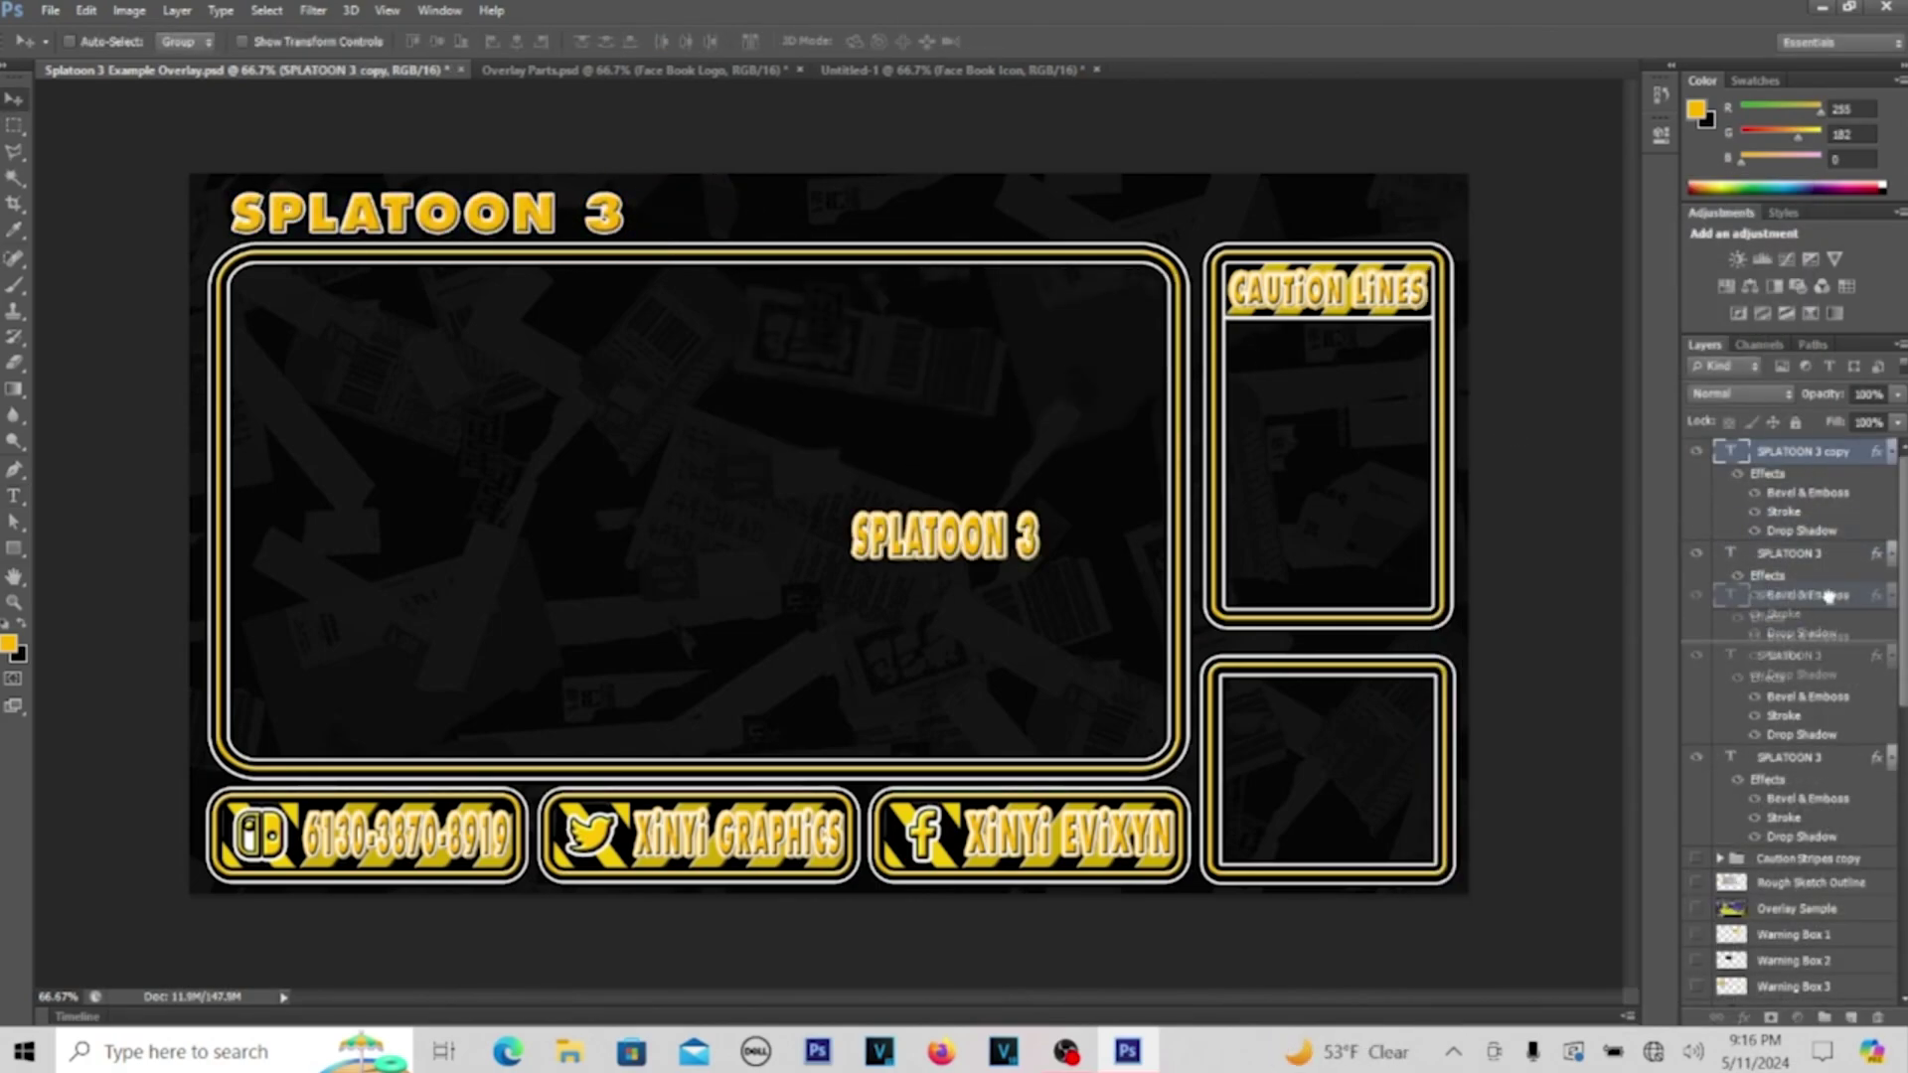
{"action": "right_click", "coordinate": [1792, 554]}
{"action": "left_click", "coordinate": [1555, 758]}
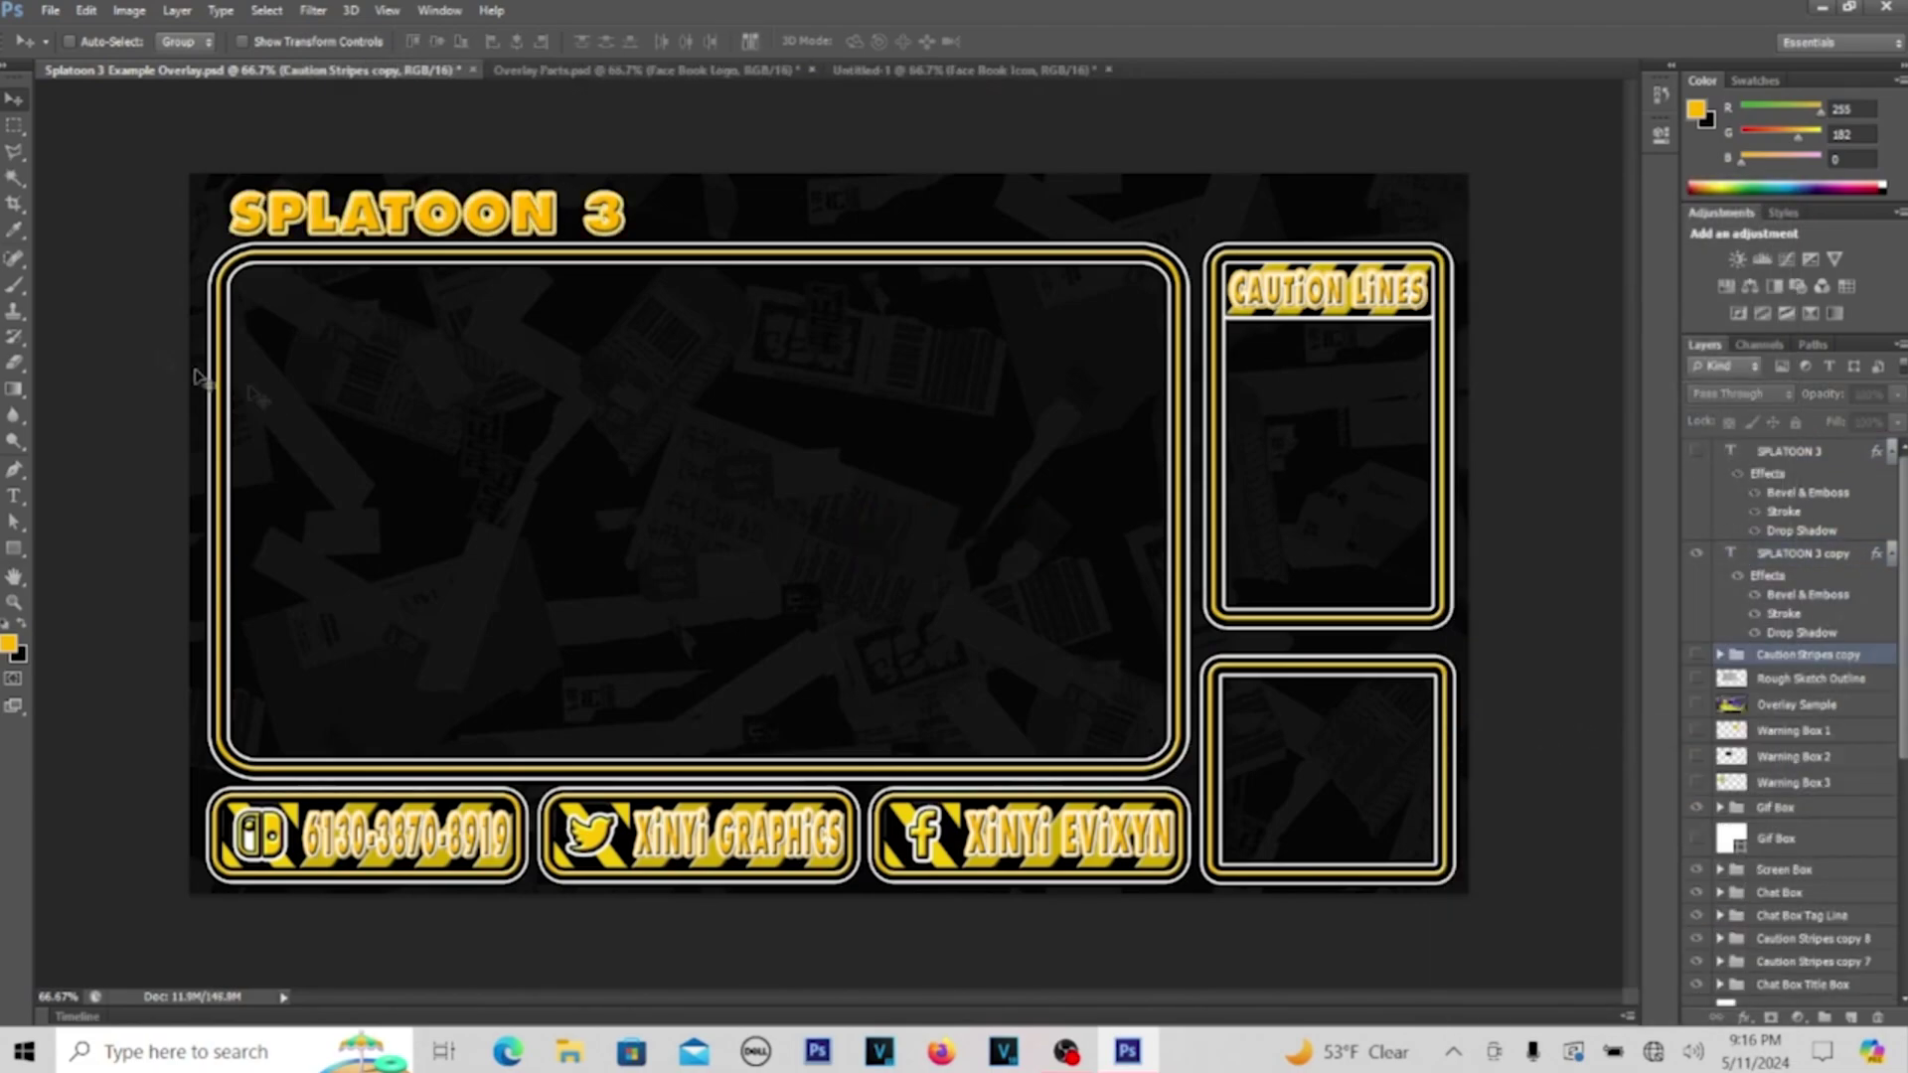
Set the copy in the Splatoon2 font and edit it to read '- CAUTION LIVE GAMEPLAY'
{"action": "double_click", "coordinate": [1730, 554]}
{"action": "left_click", "coordinate": [208, 41]}
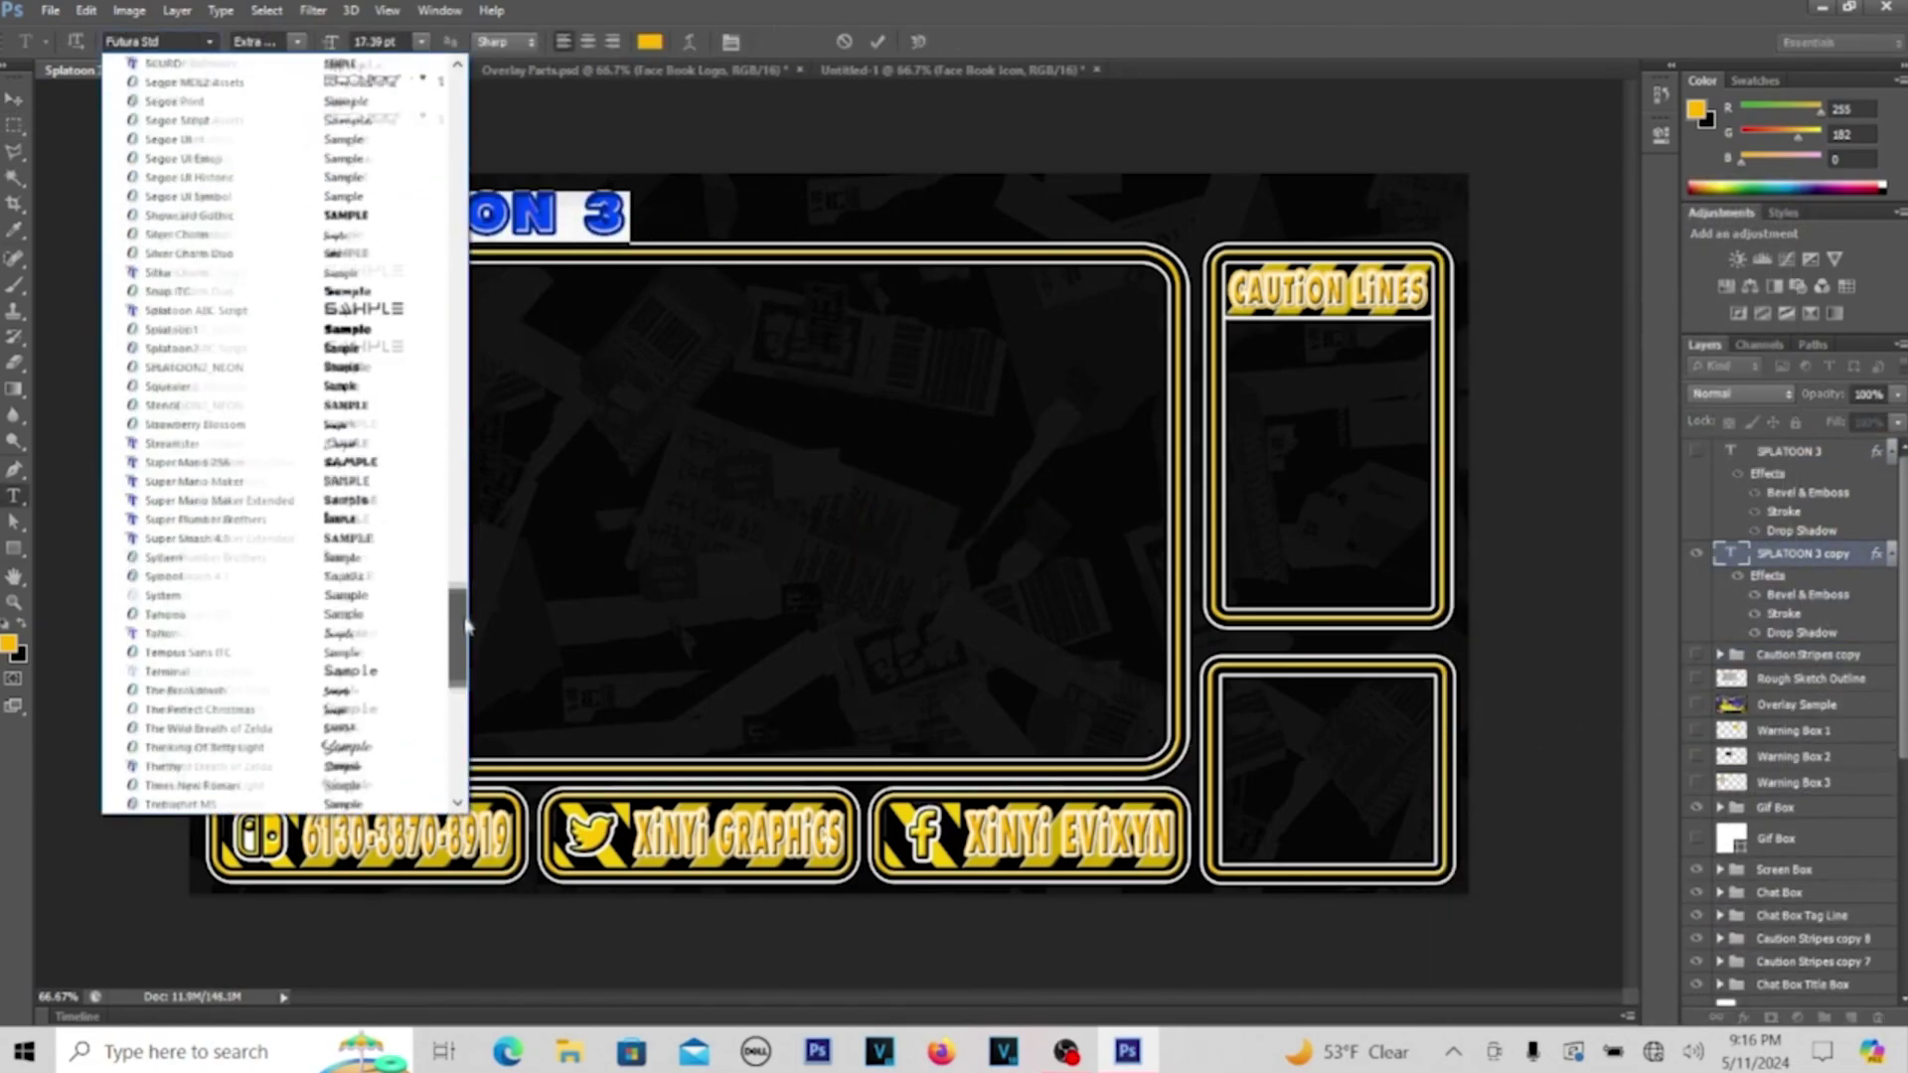
{"action": "scroll", "coordinate": [248, 397], "scroll_direction": "down", "scroll_amount": 3}
{"action": "left_click", "coordinate": [215, 178]}
{"action": "left_click", "coordinate": [640, 234]}
{"action": "key", "text": "ctrl+j"}
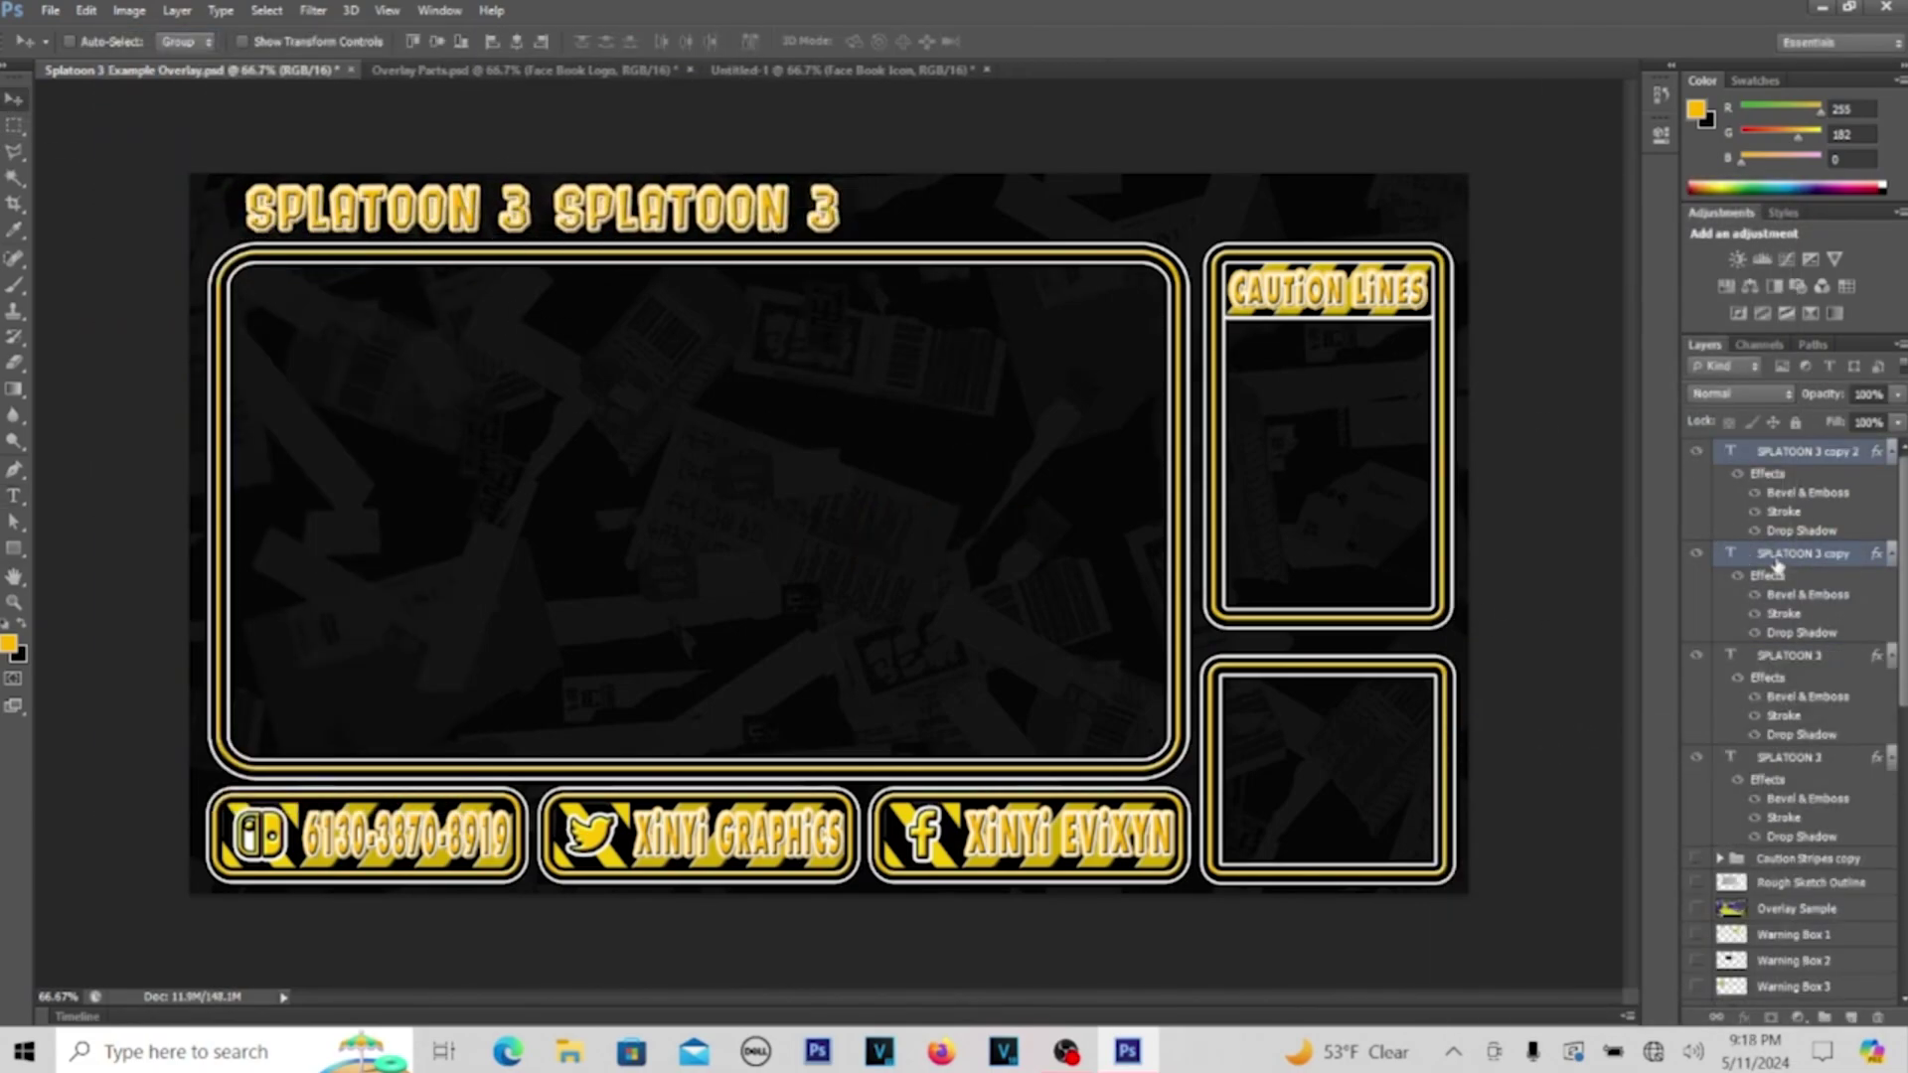
{"action": "key", "text": "BackSpace"}
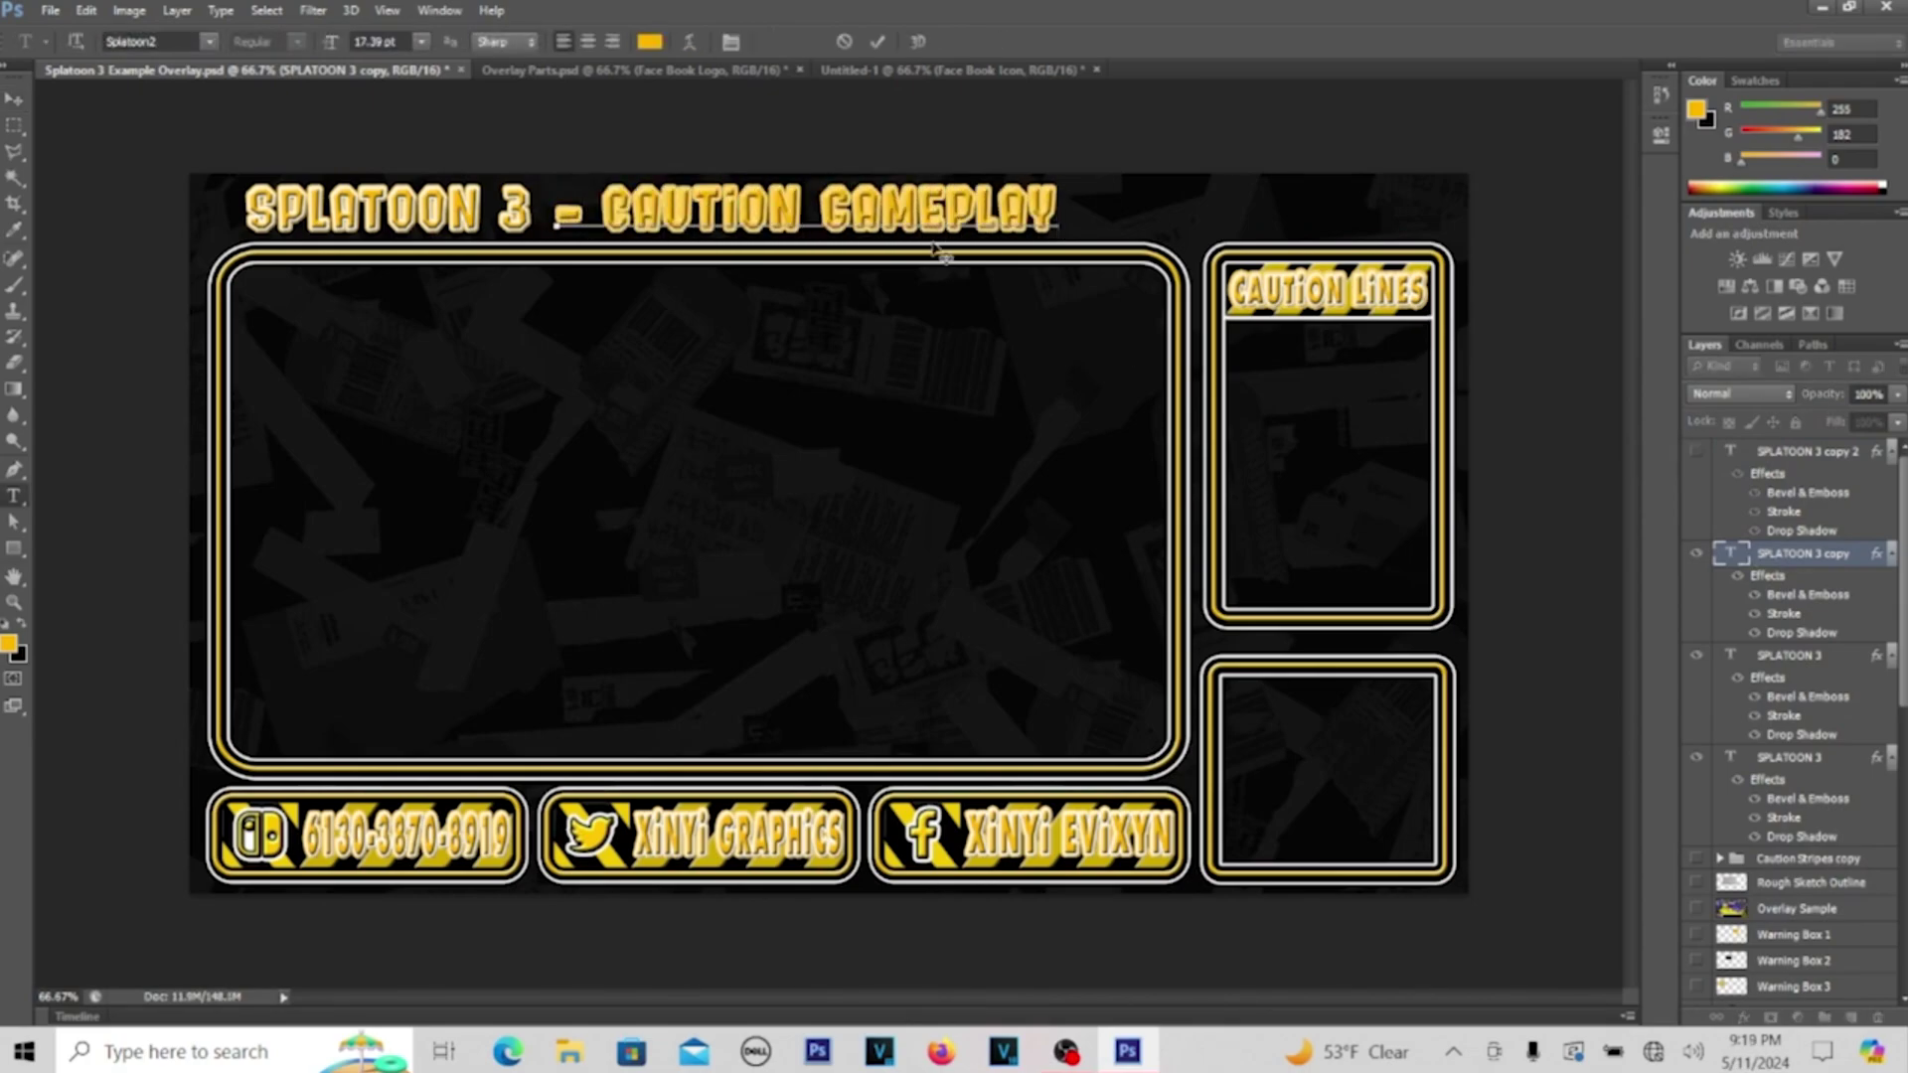
{"action": "type", "text": "LIVE"}
{"action": "key", "text": "ctrl+a"}
{"action": "key", "text": "ctrl+Return"}
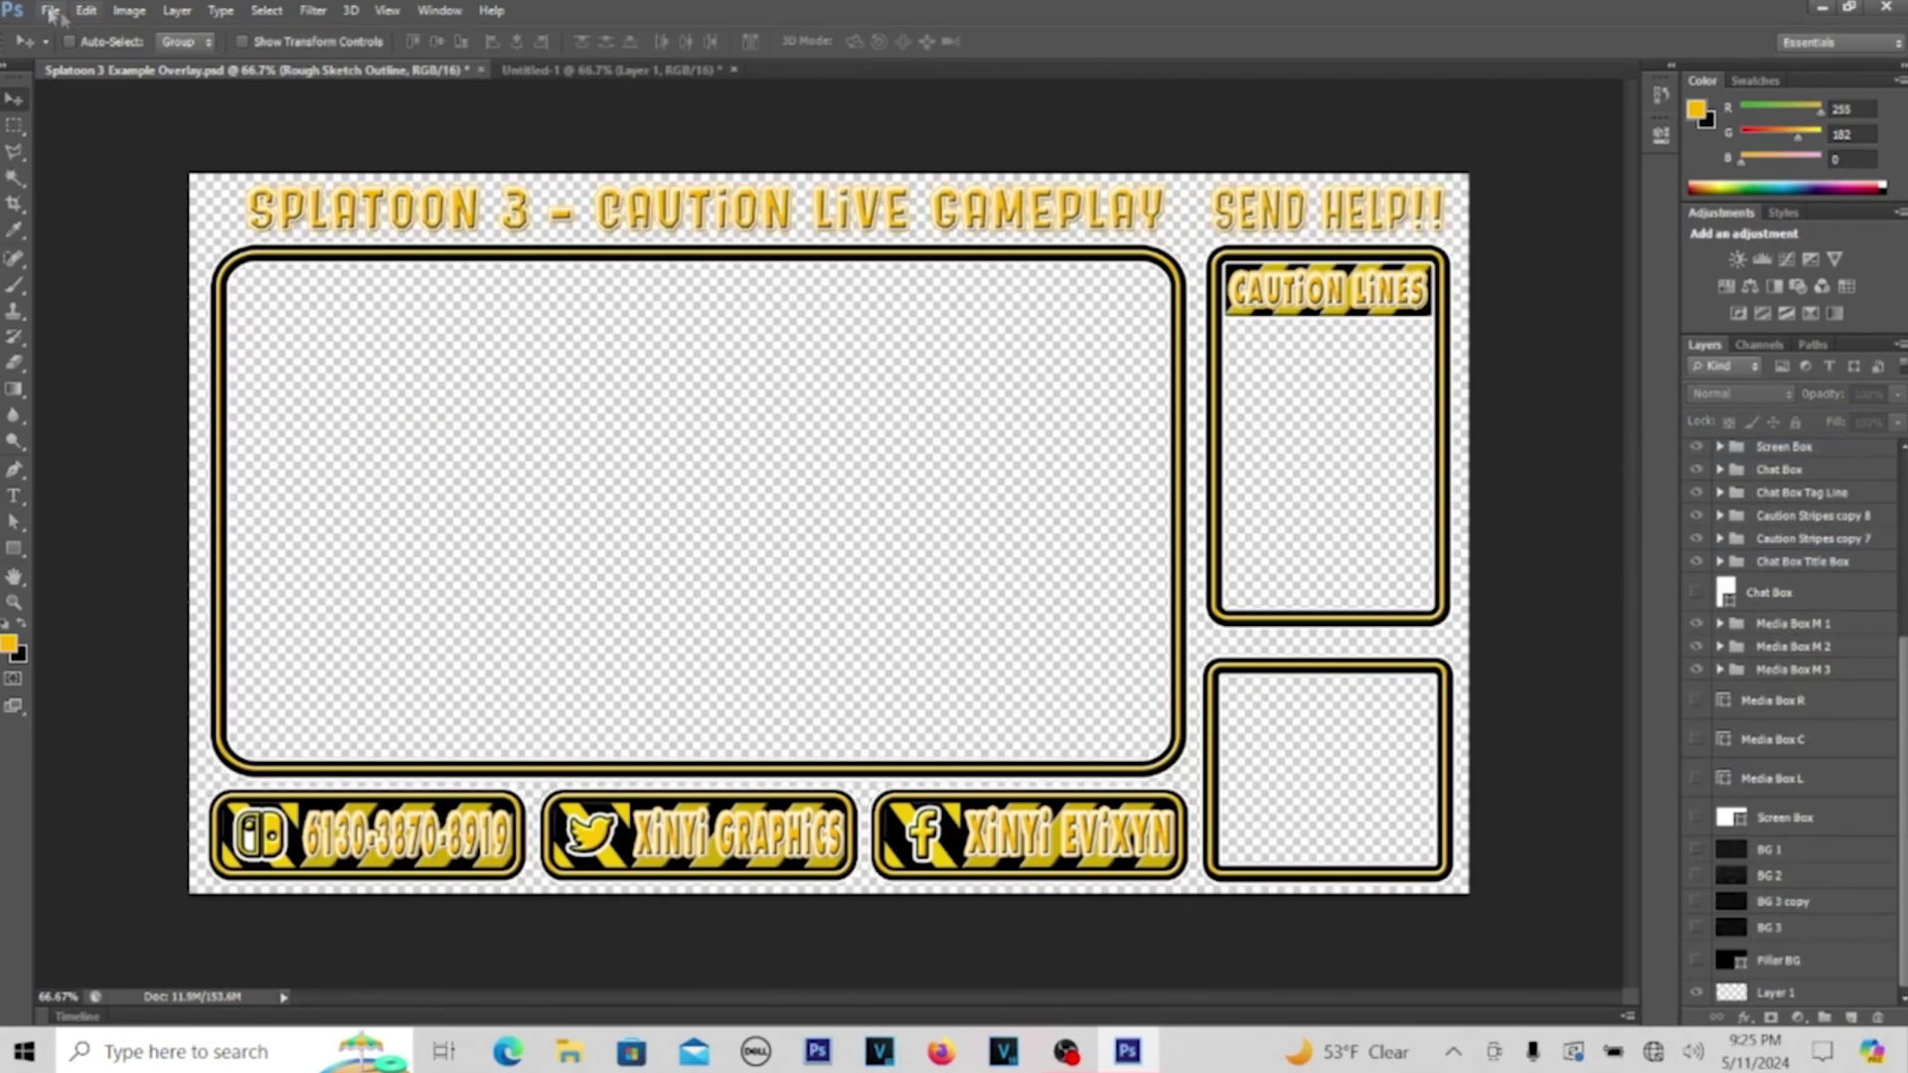
Save a PNG copy of the overlay named Splatoon 3 Caution Example Overlay
{"action": "left_click", "coordinate": [51, 12]}
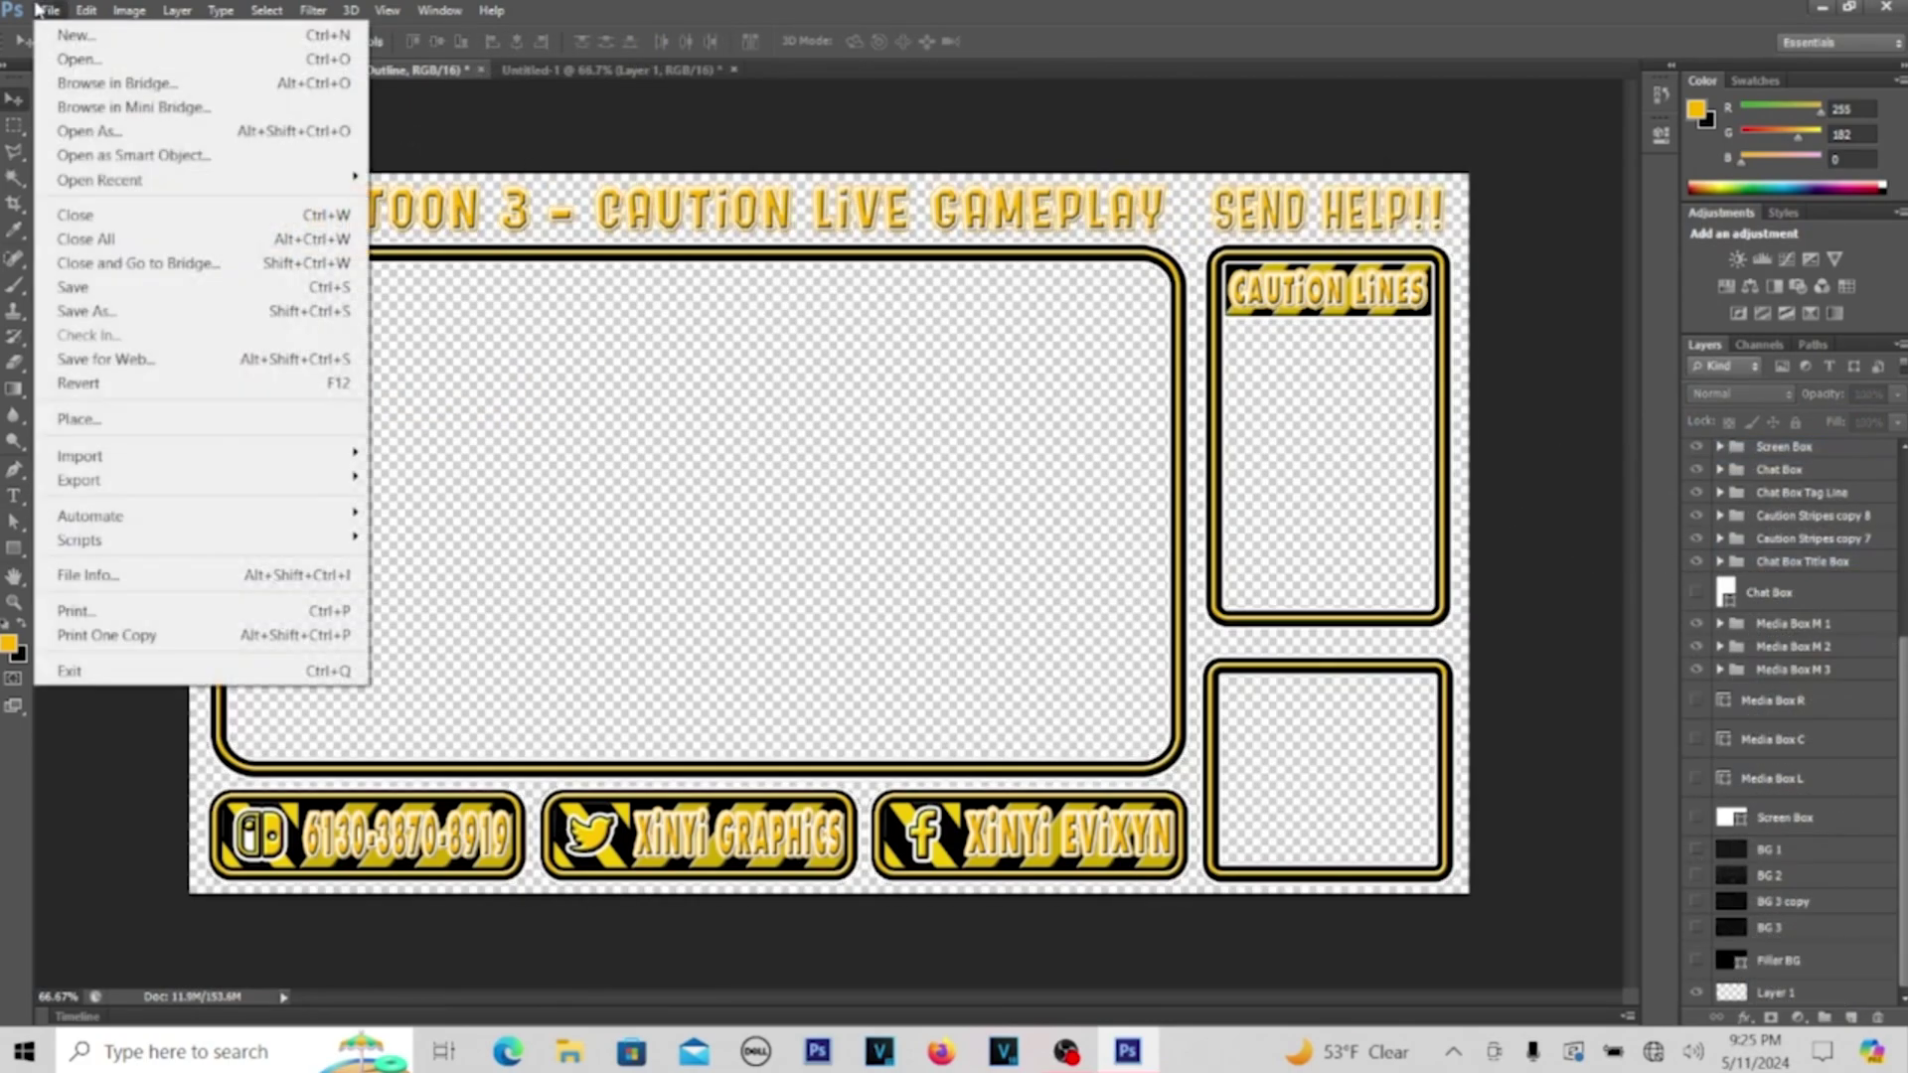
{"action": "left_click", "coordinate": [117, 314]}
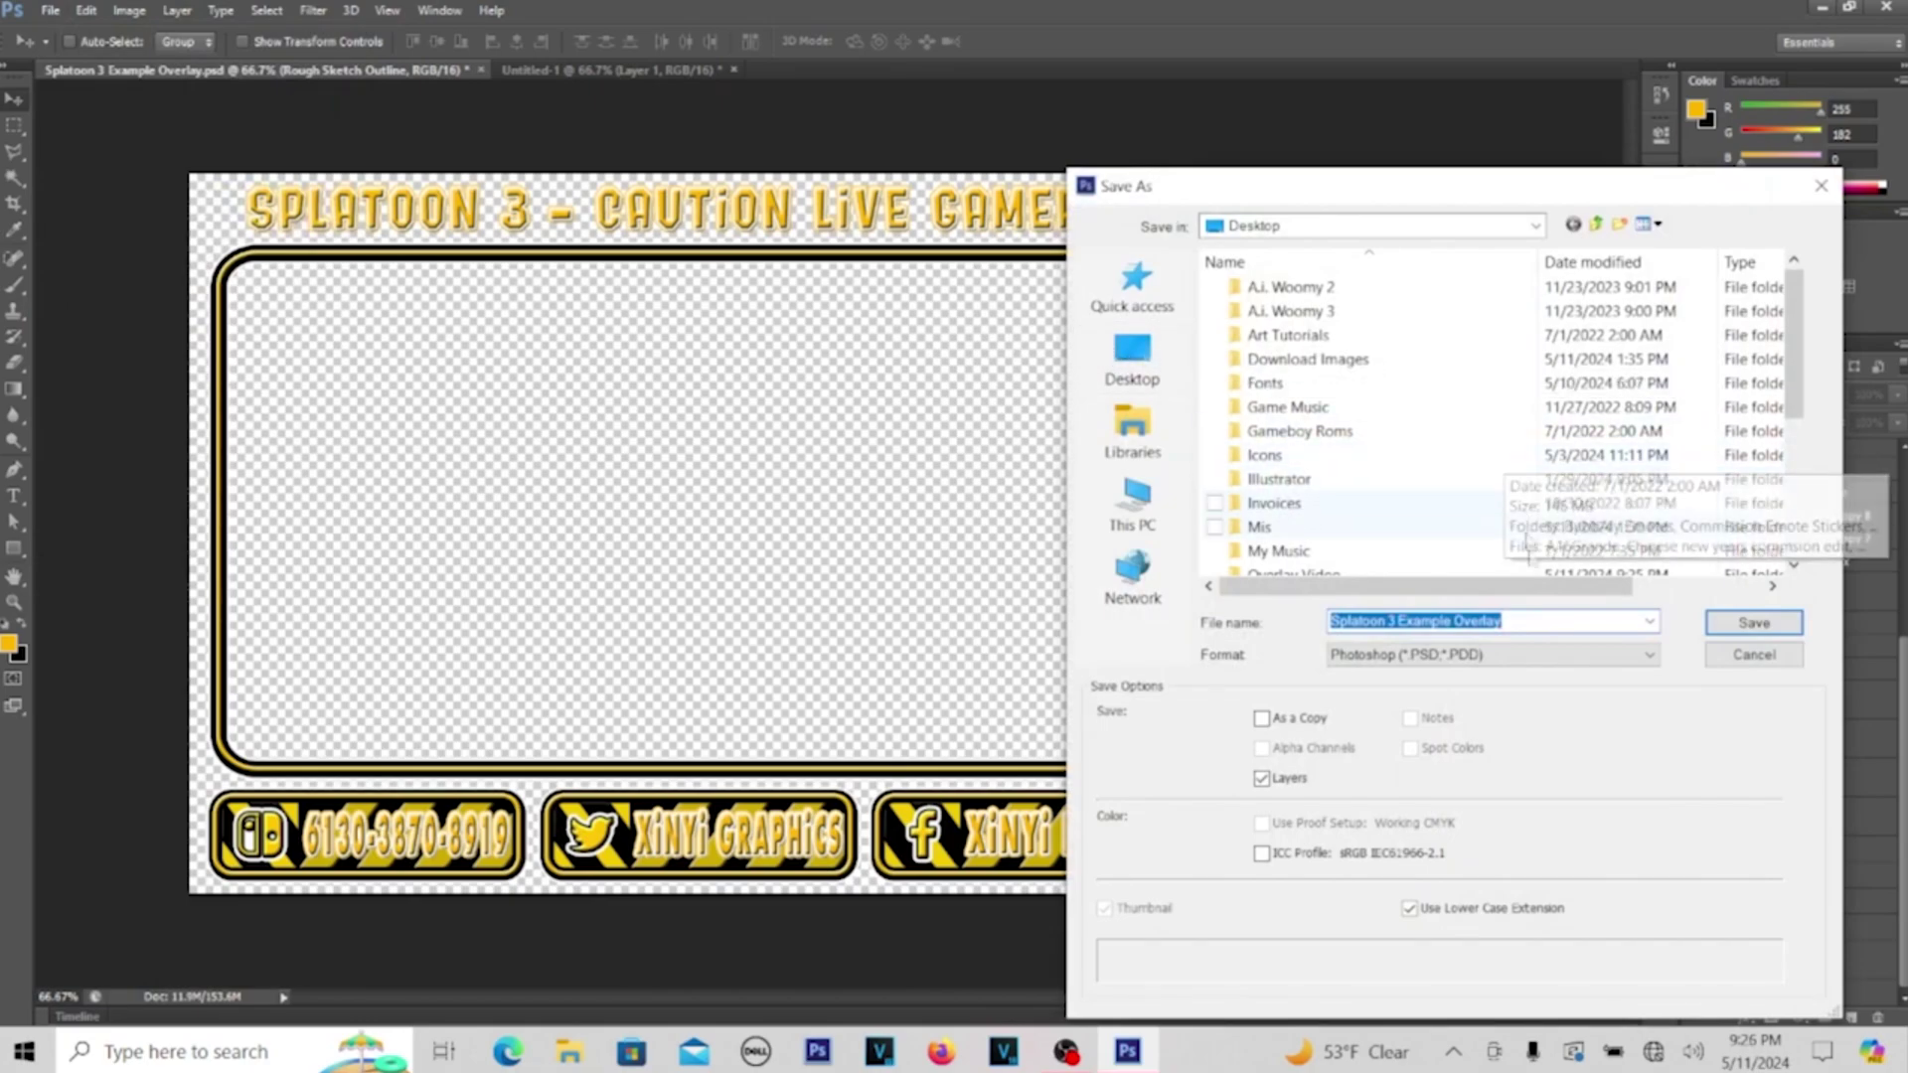
{"action": "left_click", "coordinate": [1539, 656]}
{"action": "left_click", "coordinate": [1391, 869]}
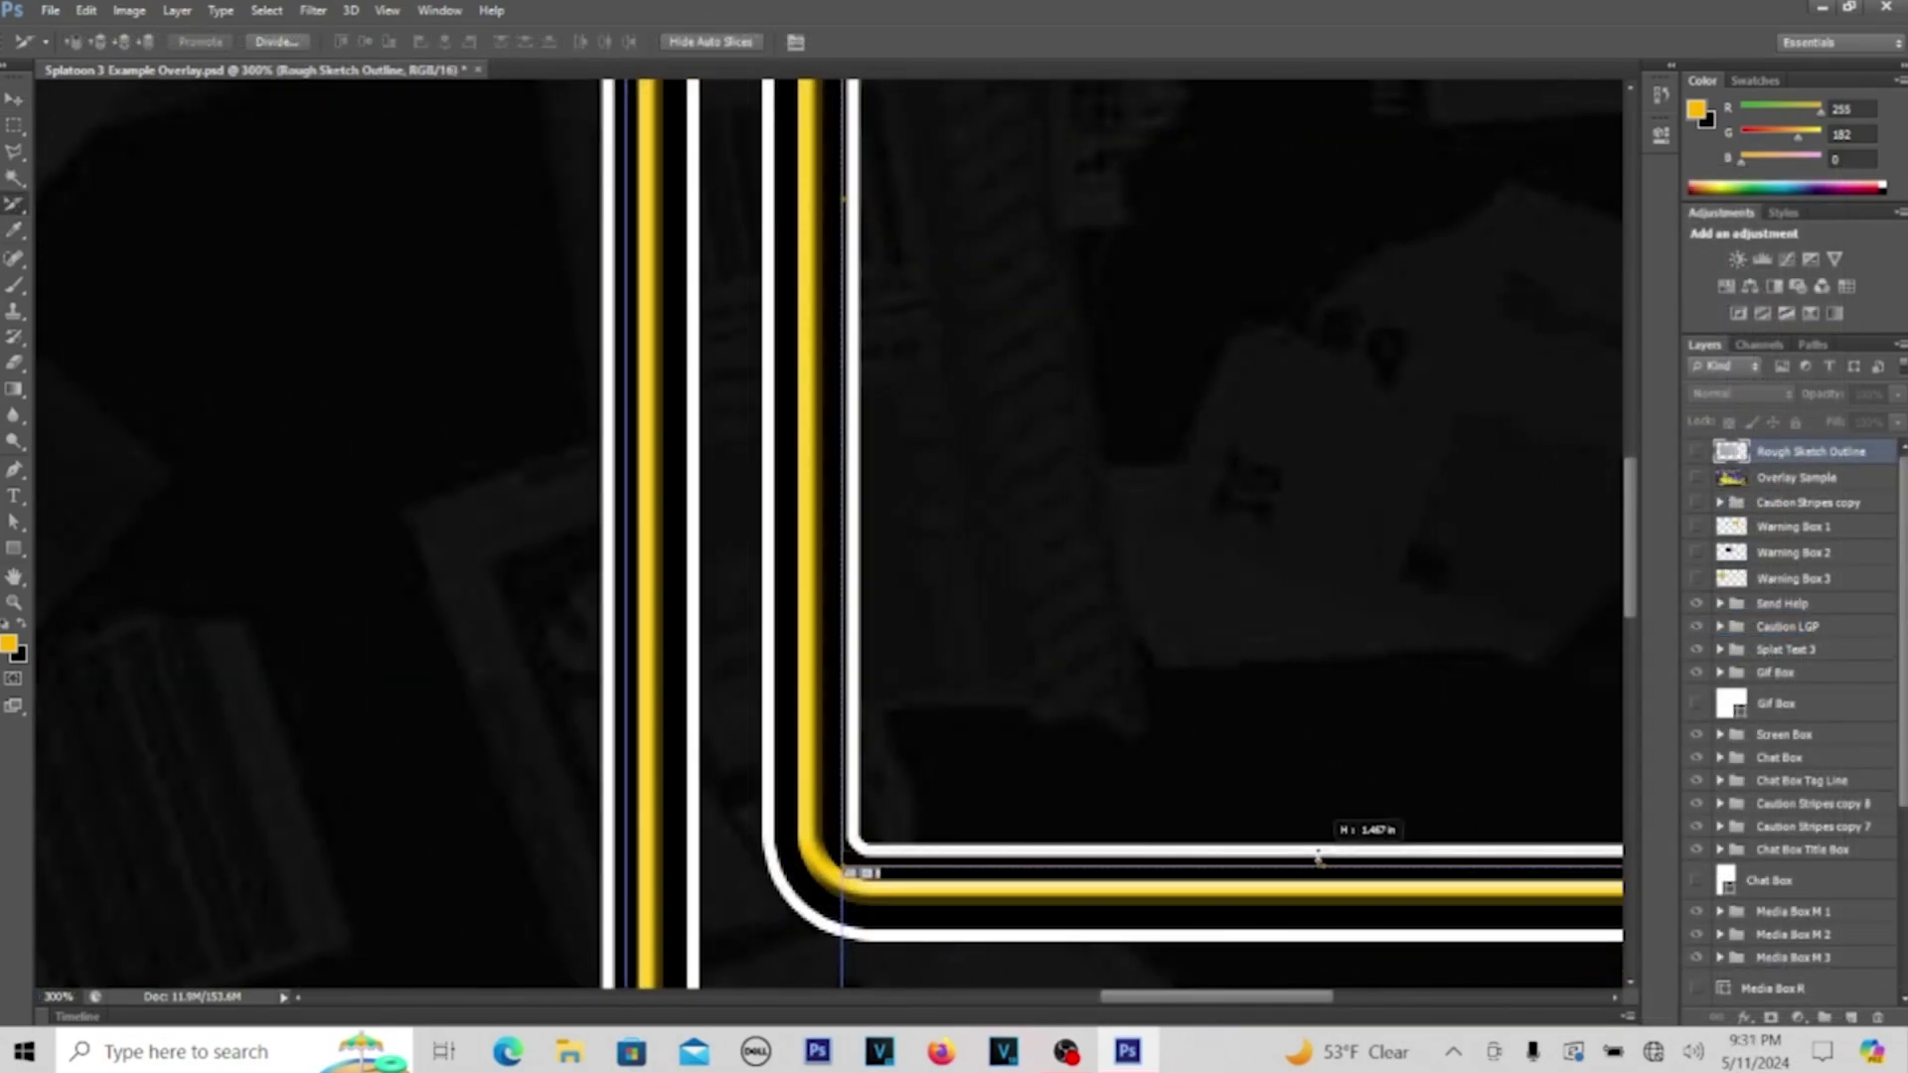
Finish the slices along the frame edges and zoom out to fit the whole overlay
{"action": "scroll", "coordinate": [1318, 857], "scroll_direction": "right", "scroll_amount": 3}
{"action": "scroll", "coordinate": [1371, 597], "scroll_direction": "up", "scroll_amount": 5}
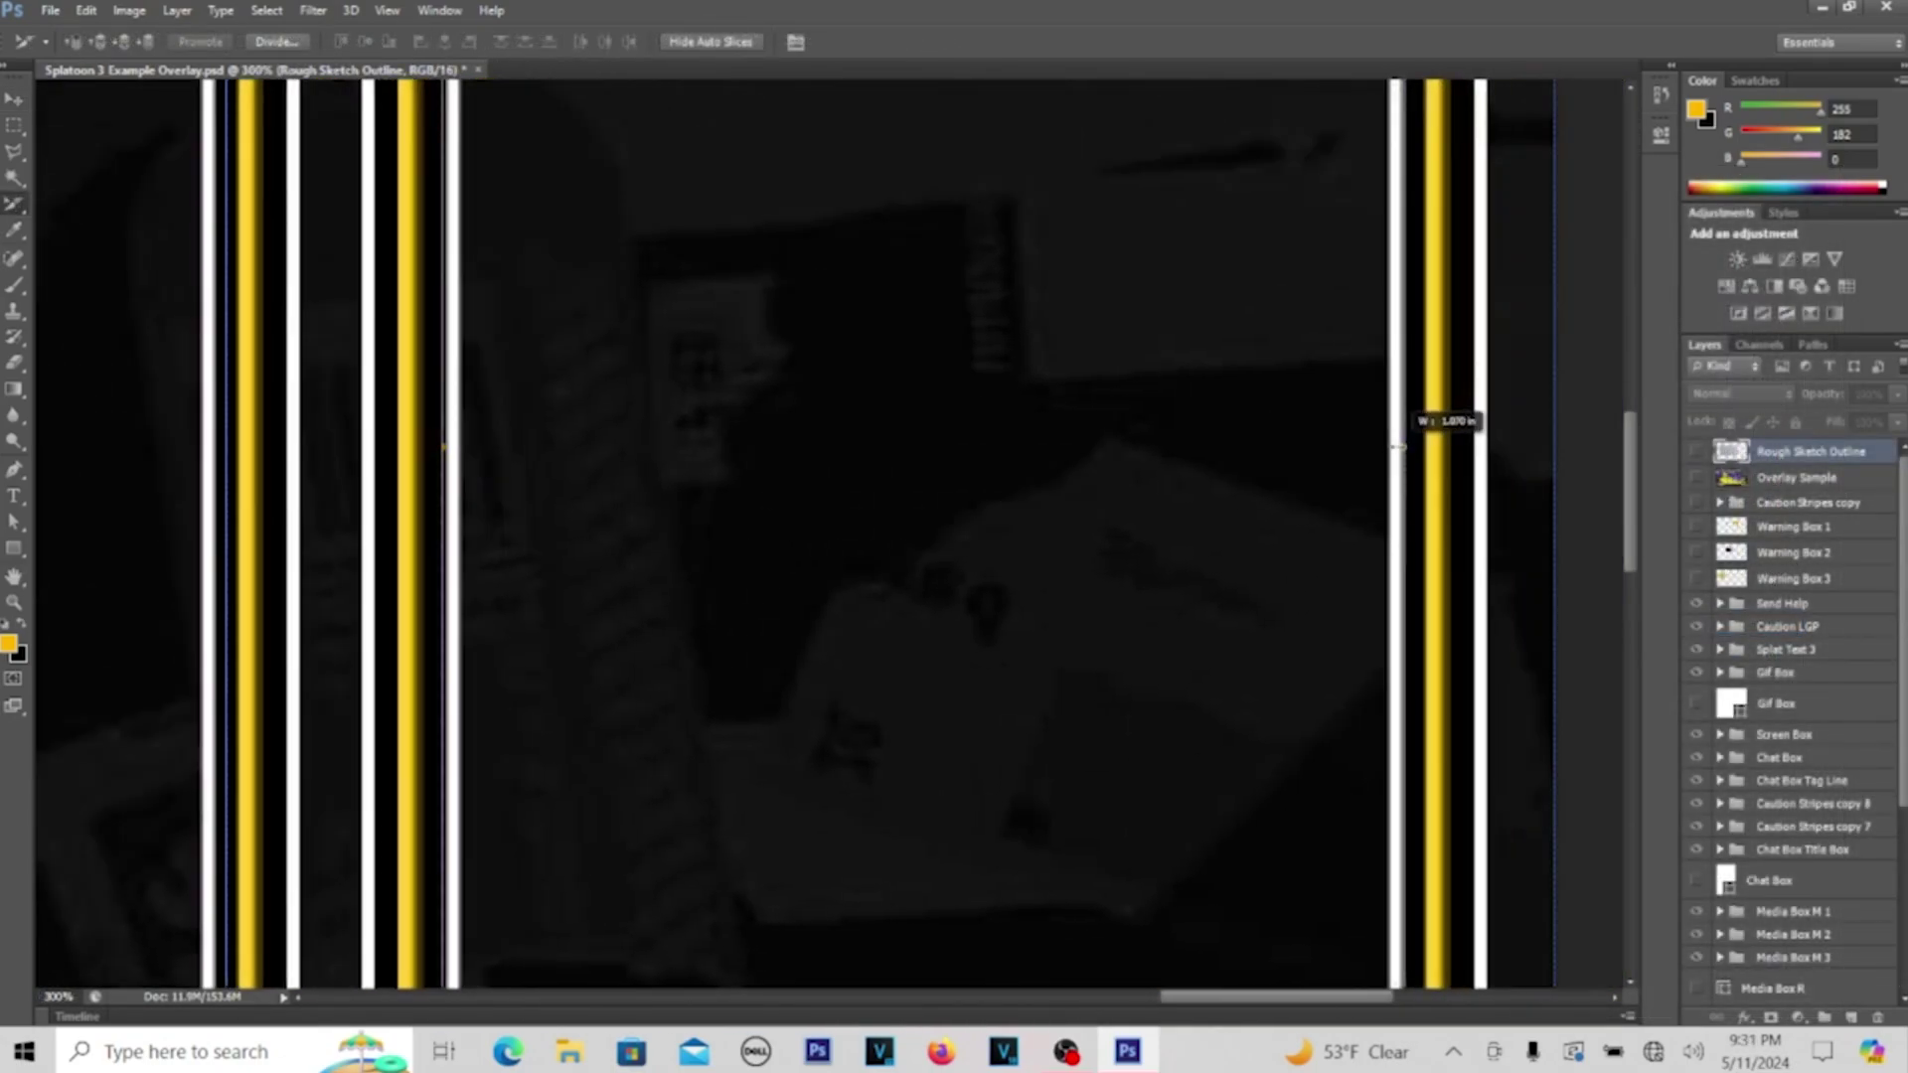
{"action": "scroll", "coordinate": [1362, 413], "scroll_direction": "up", "scroll_amount": 4}
{"action": "left_click_drag", "start_coordinate": [934, 212], "coordinate": [937, 214]}
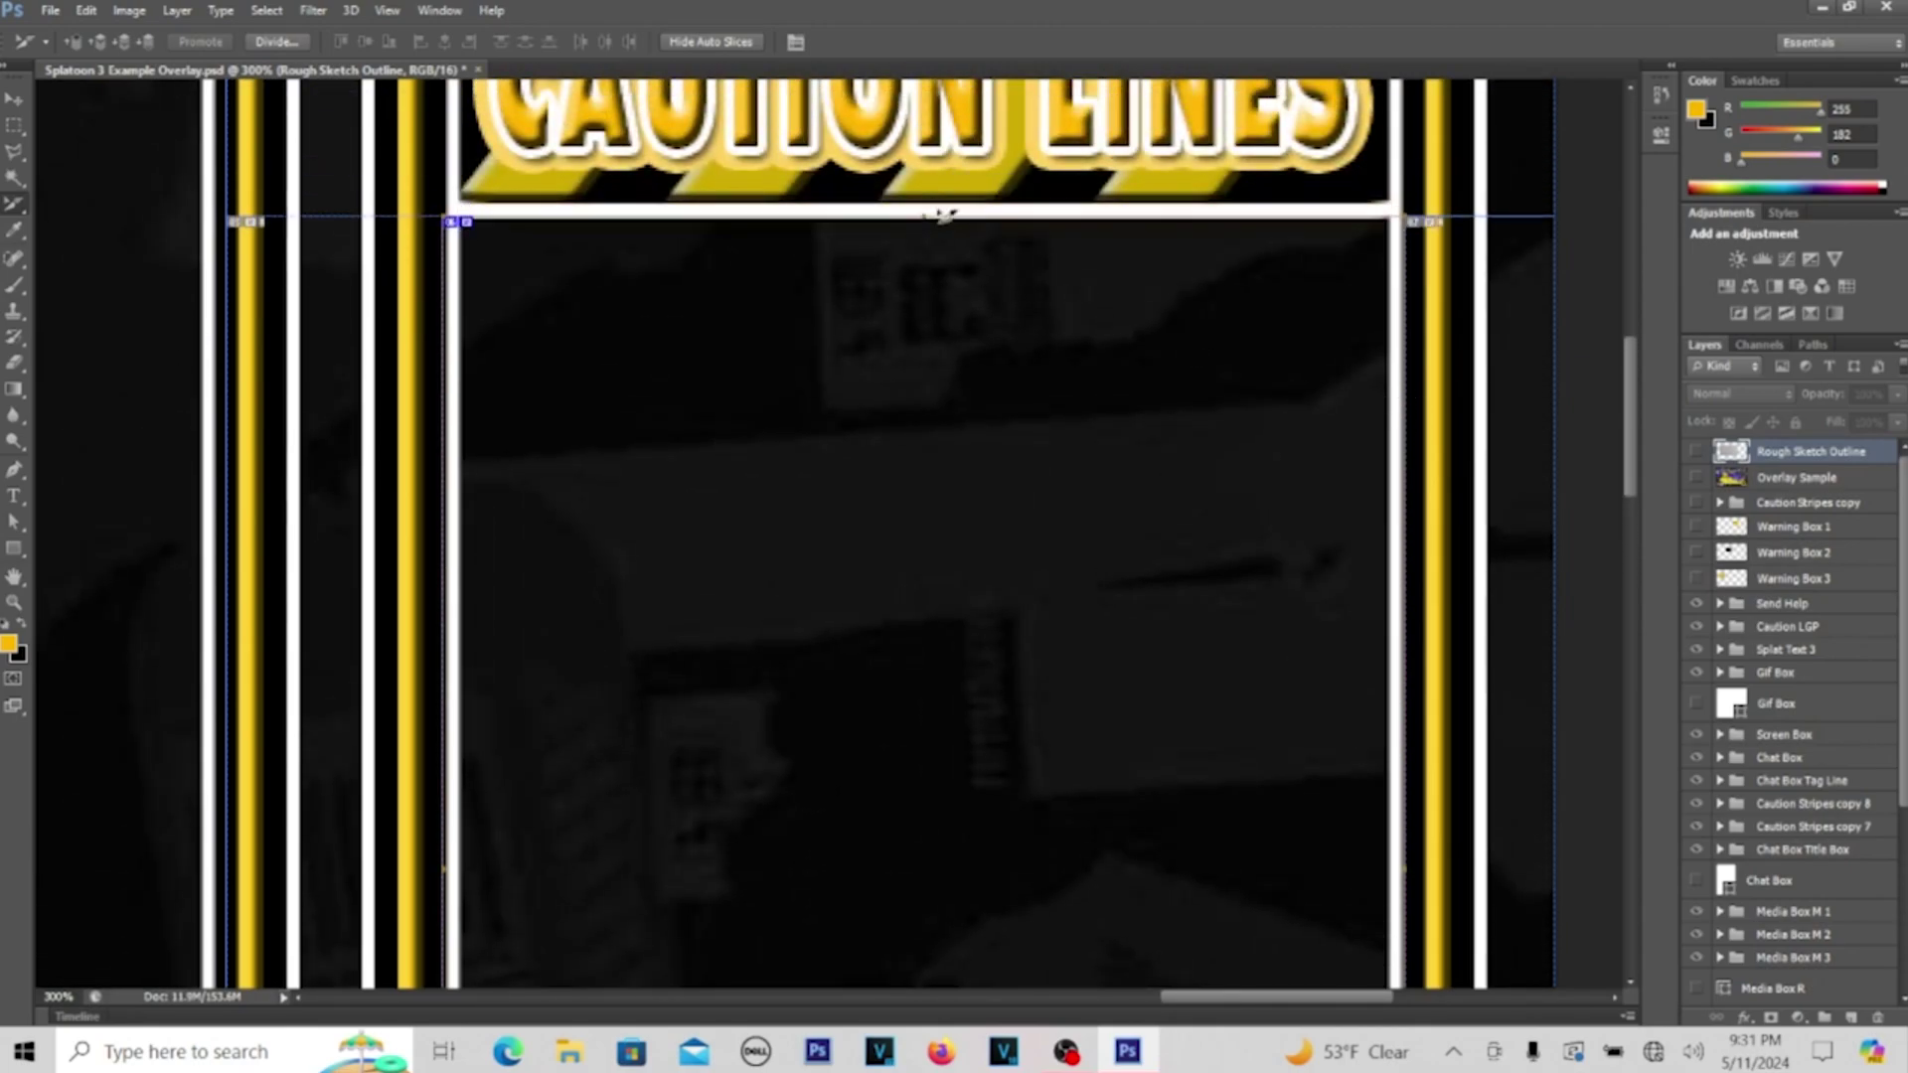
{"action": "key", "text": "ctrl+minus"}
{"action": "key", "text": "ctrl+minus"}
{"action": "scroll", "coordinate": [899, 675], "scroll_direction": "down", "scroll_amount": 3}
{"action": "scroll", "coordinate": [391, 617], "scroll_direction": "left", "scroll_amount": 2}
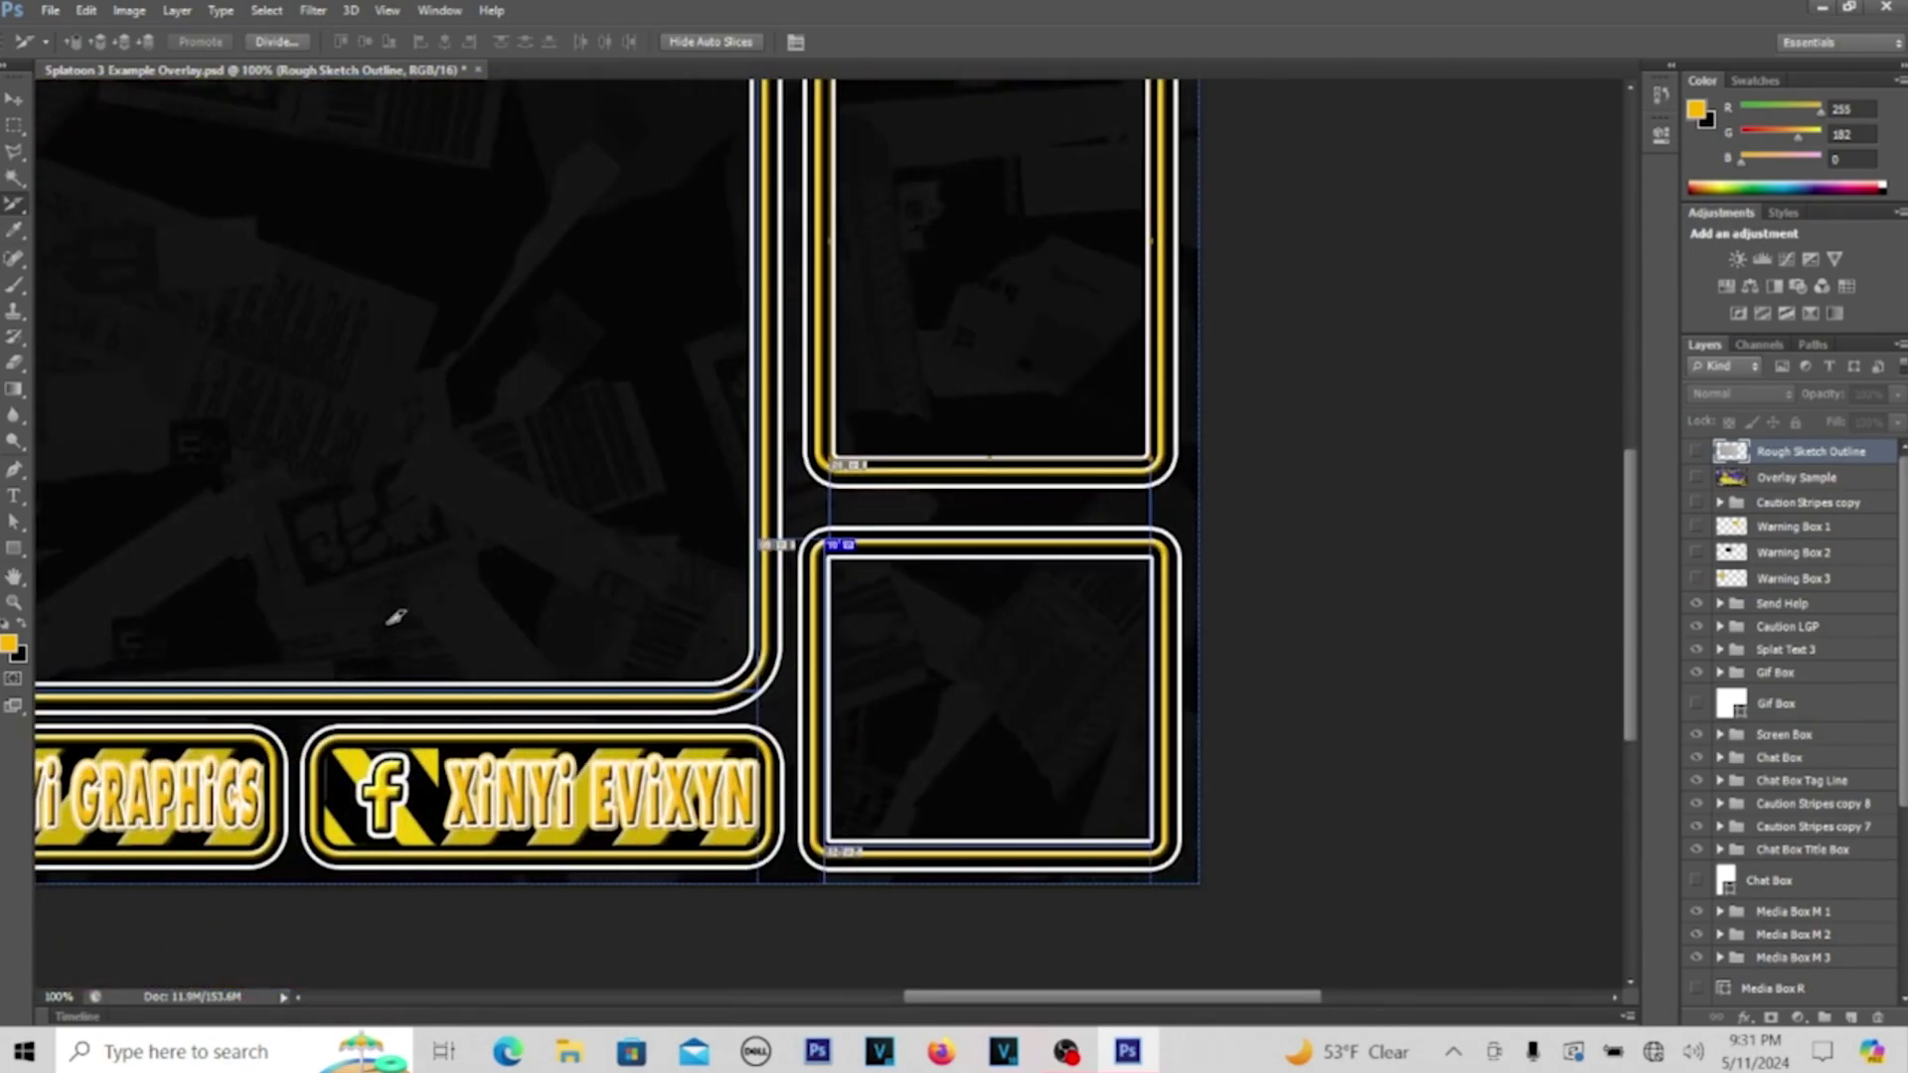
{"action": "key", "text": "ctrl+minus"}
Export the slices via Save for Web as PNG-24 named Splatoon-3-Example-Overlay-Parts on the Desktop
{"action": "left_click", "coordinate": [50, 10]}
{"action": "left_click", "coordinate": [74, 319]}
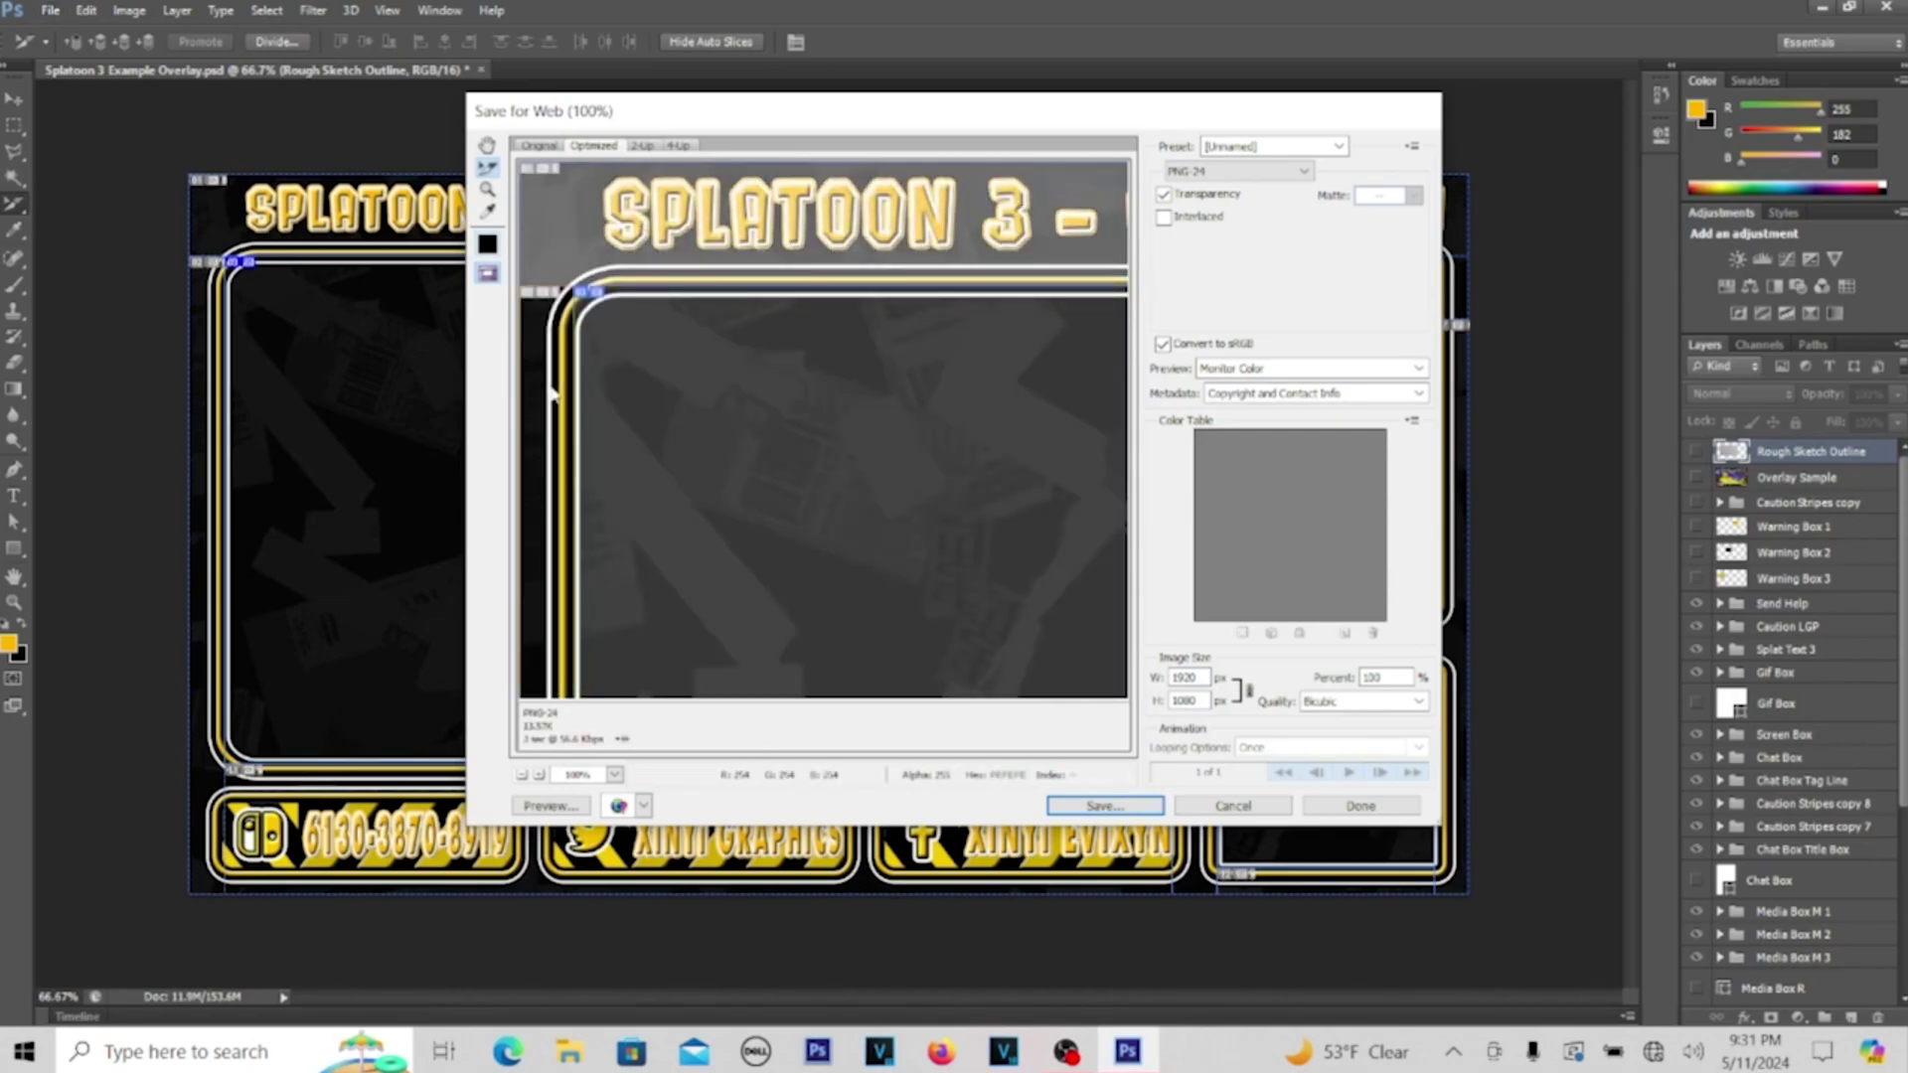
{"action": "scroll", "coordinate": [610, 594], "scroll_direction": "down", "scroll_amount": 5}
{"action": "scroll", "coordinate": [864, 431], "scroll_direction": "down", "scroll_amount": 2}
{"action": "scroll", "coordinate": [795, 428], "scroll_direction": "right", "scroll_amount": 8}
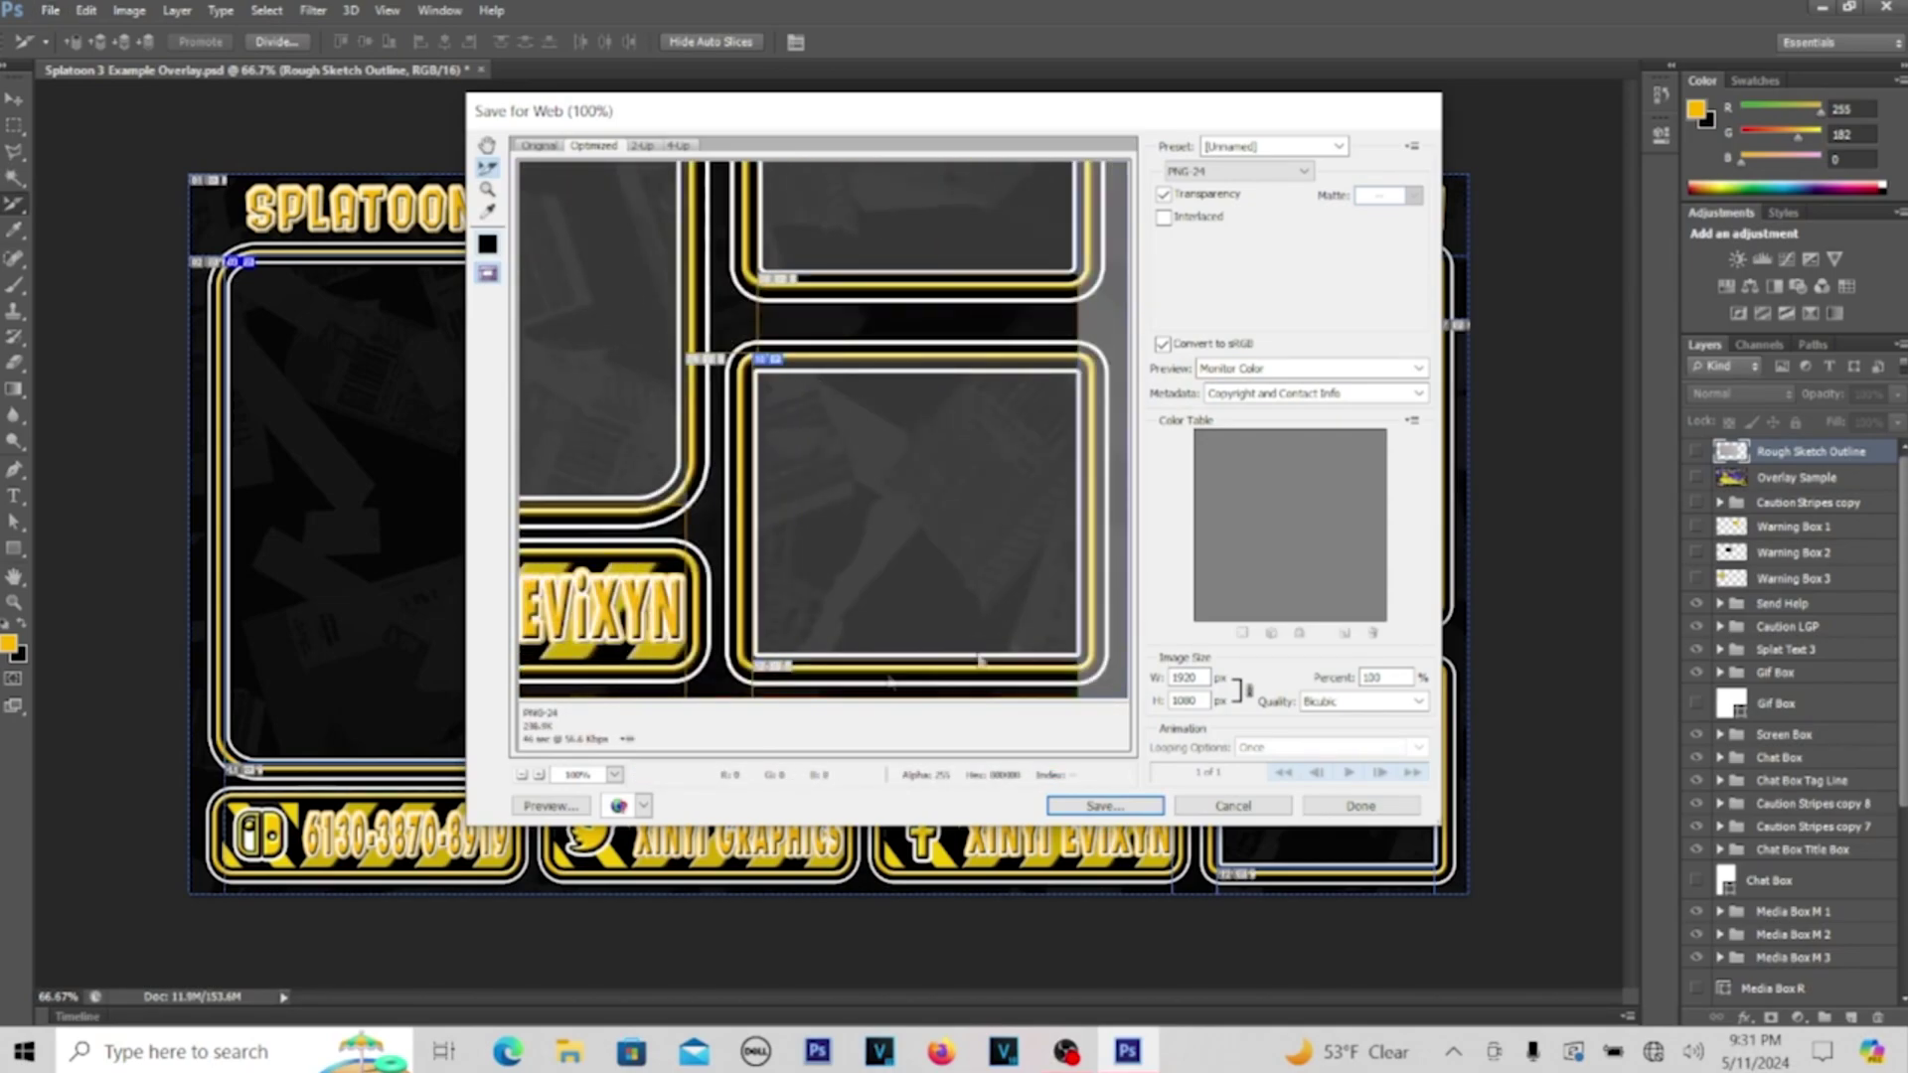
{"action": "scroll", "coordinate": [845, 368], "scroll_direction": "up", "scroll_amount": 3}
{"action": "scroll", "coordinate": [835, 347], "scroll_direction": "left", "scroll_amount": 10}
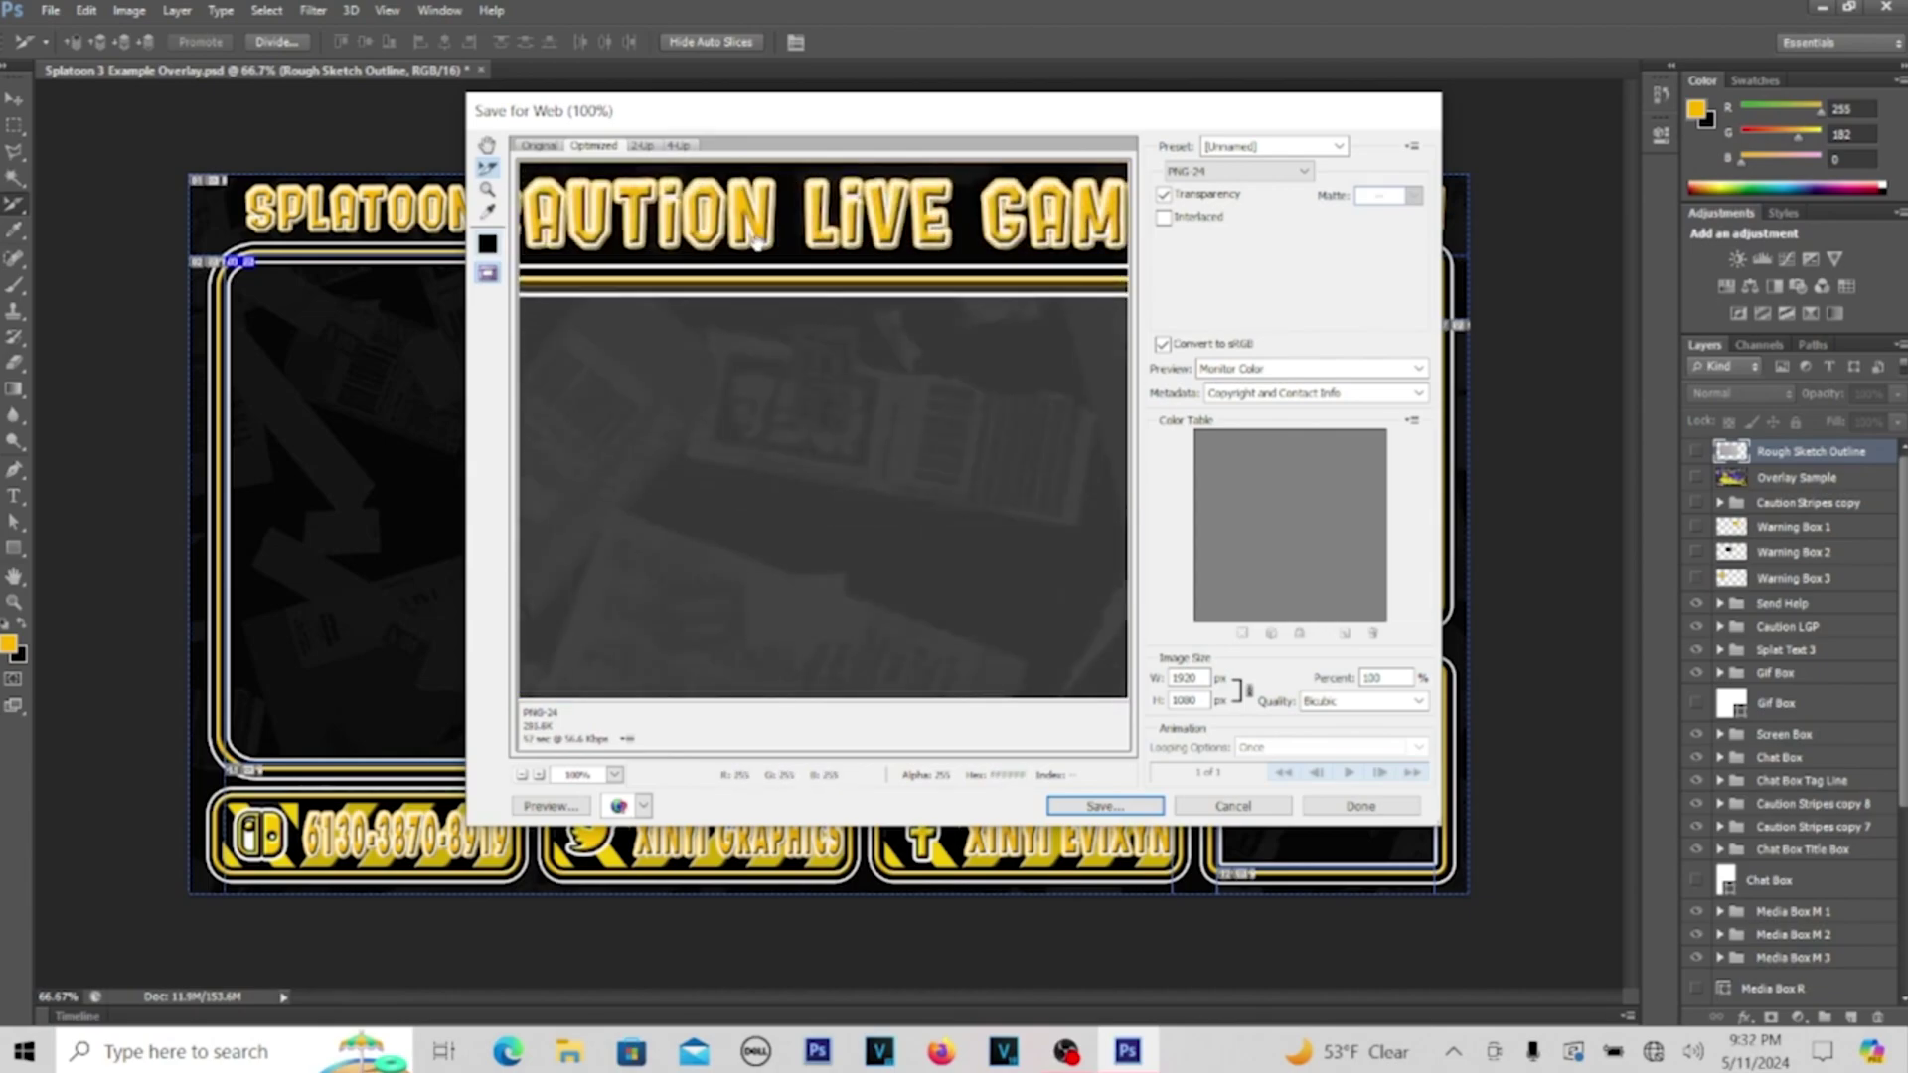
{"action": "left_click", "coordinate": [1237, 171]}
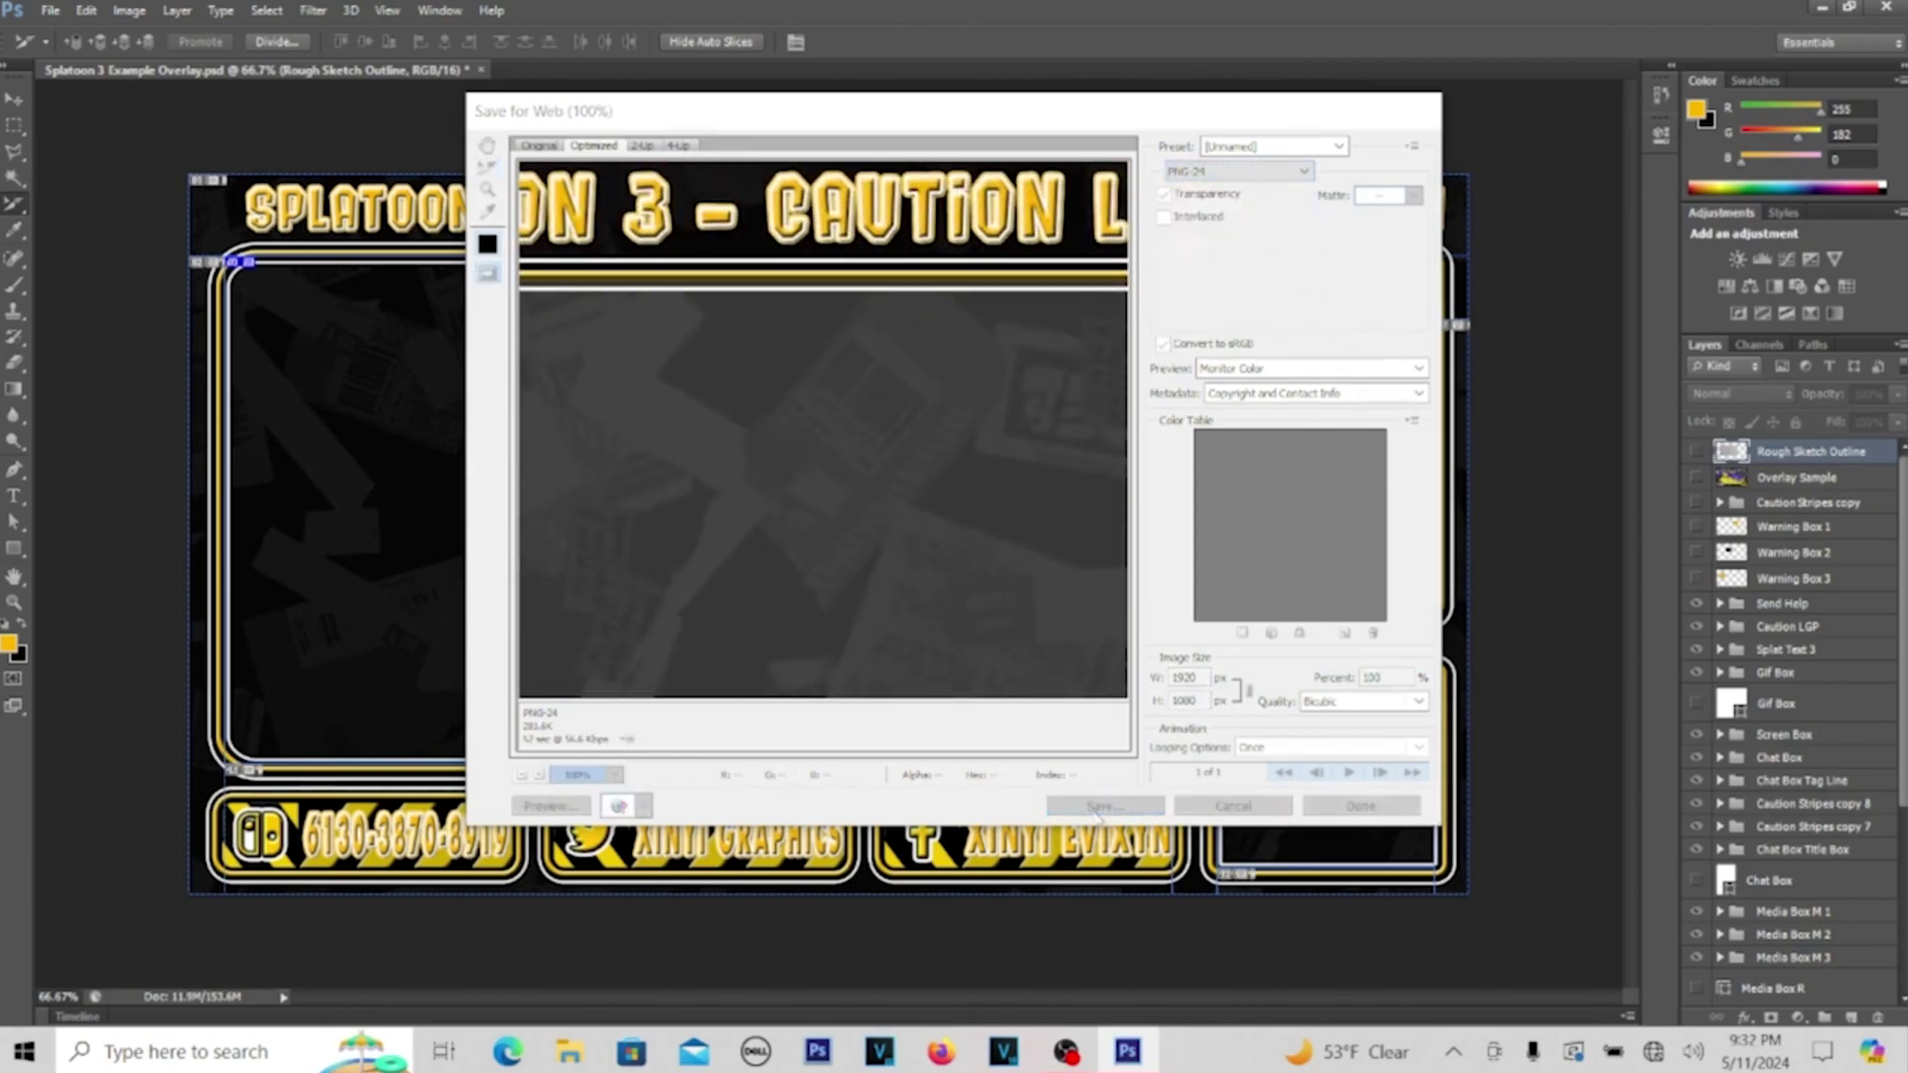
{"action": "left_click", "coordinate": [1101, 804]}
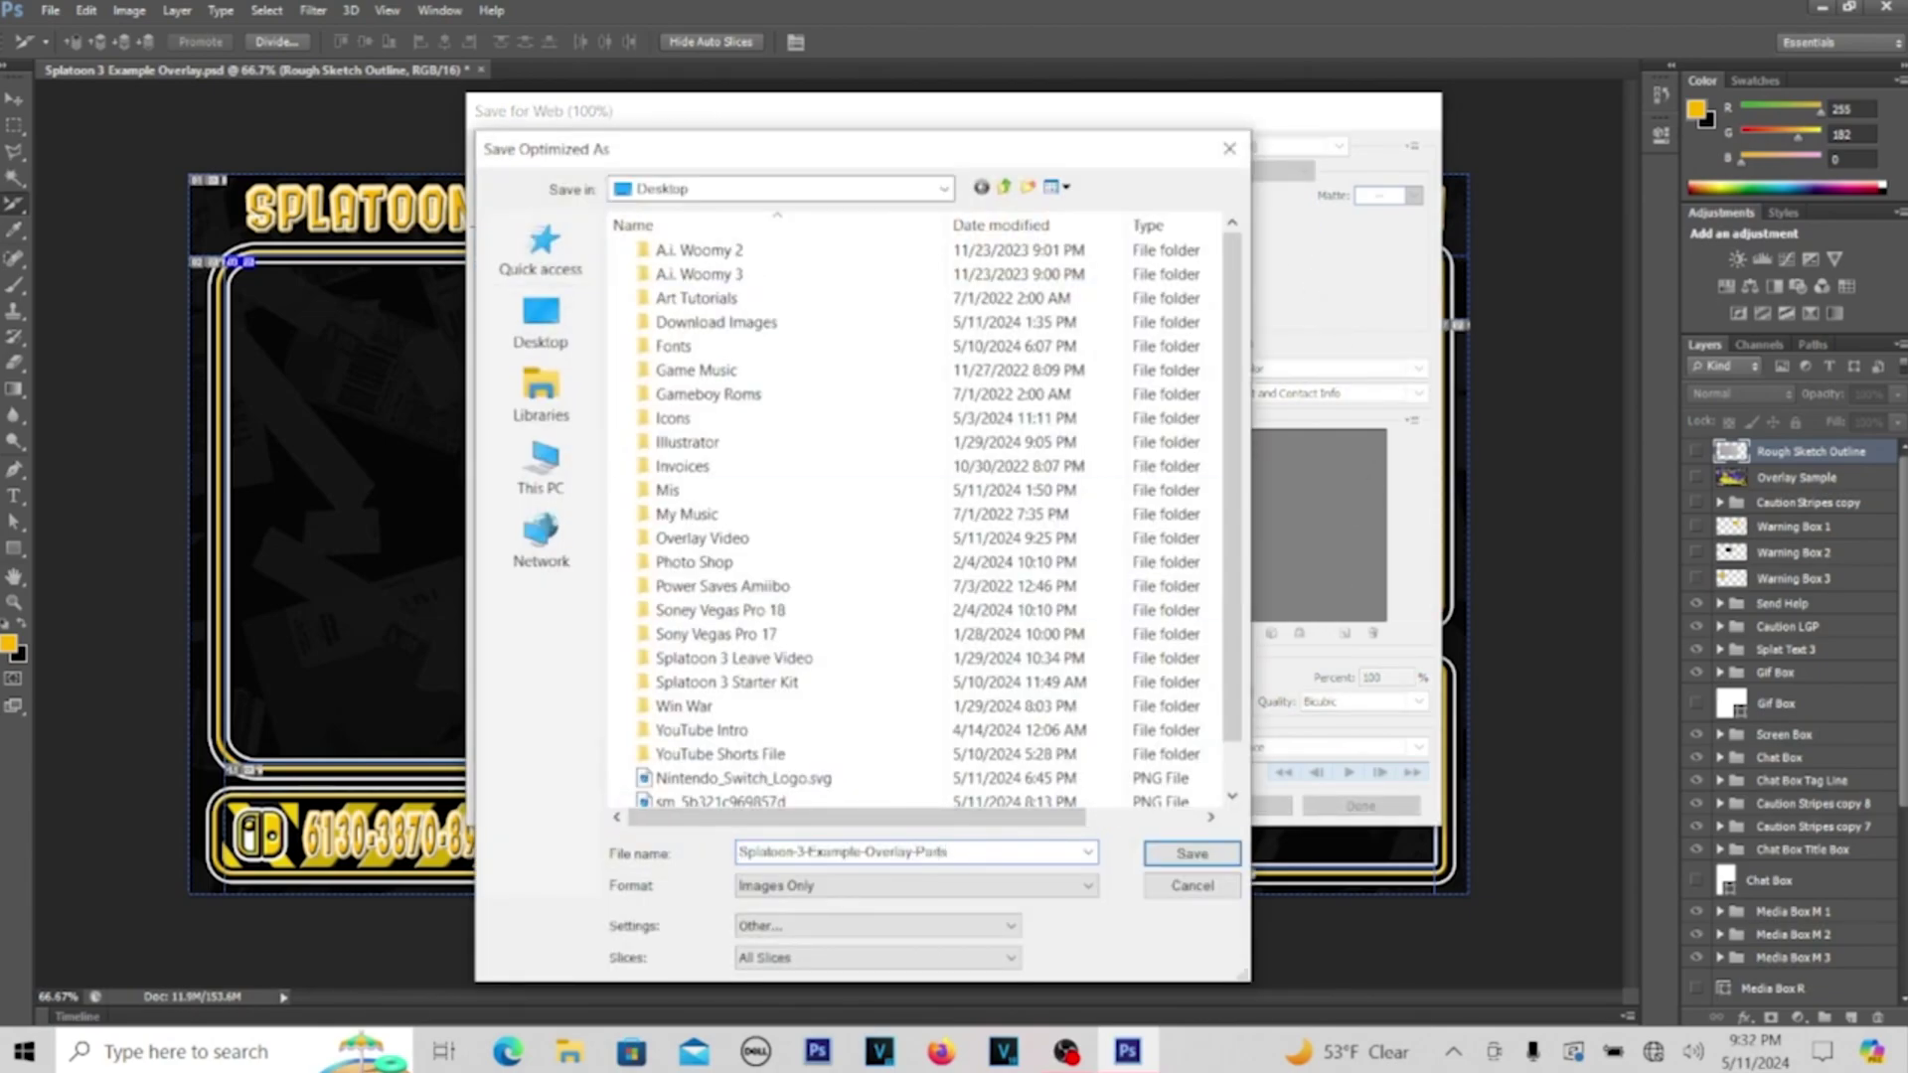
{"action": "left_click", "coordinate": [1167, 861]}
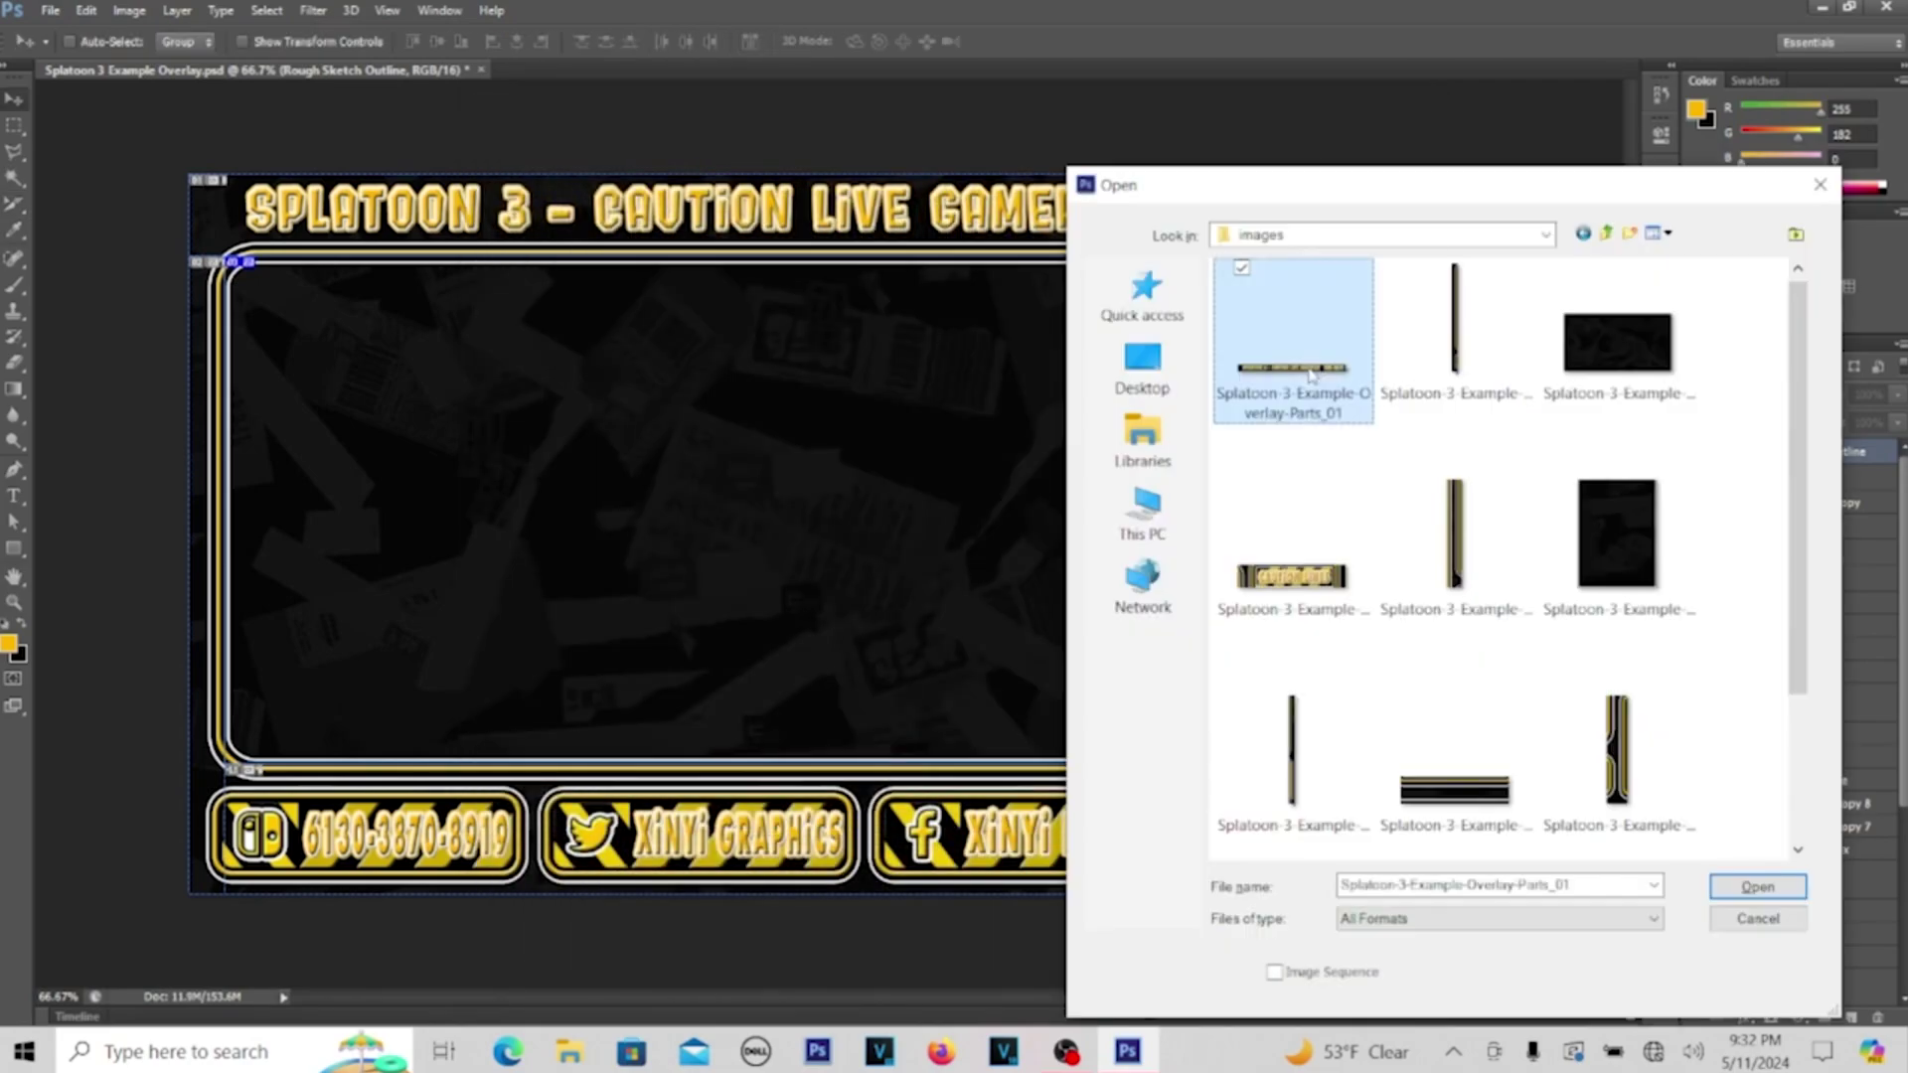
Select every Splatoon-3-Example-Overlay-Parts image in the images folder and open them all
{"action": "left_click", "coordinate": [1615, 343]}
{"action": "left_click", "coordinate": [1587, 518], "text": "shift"}
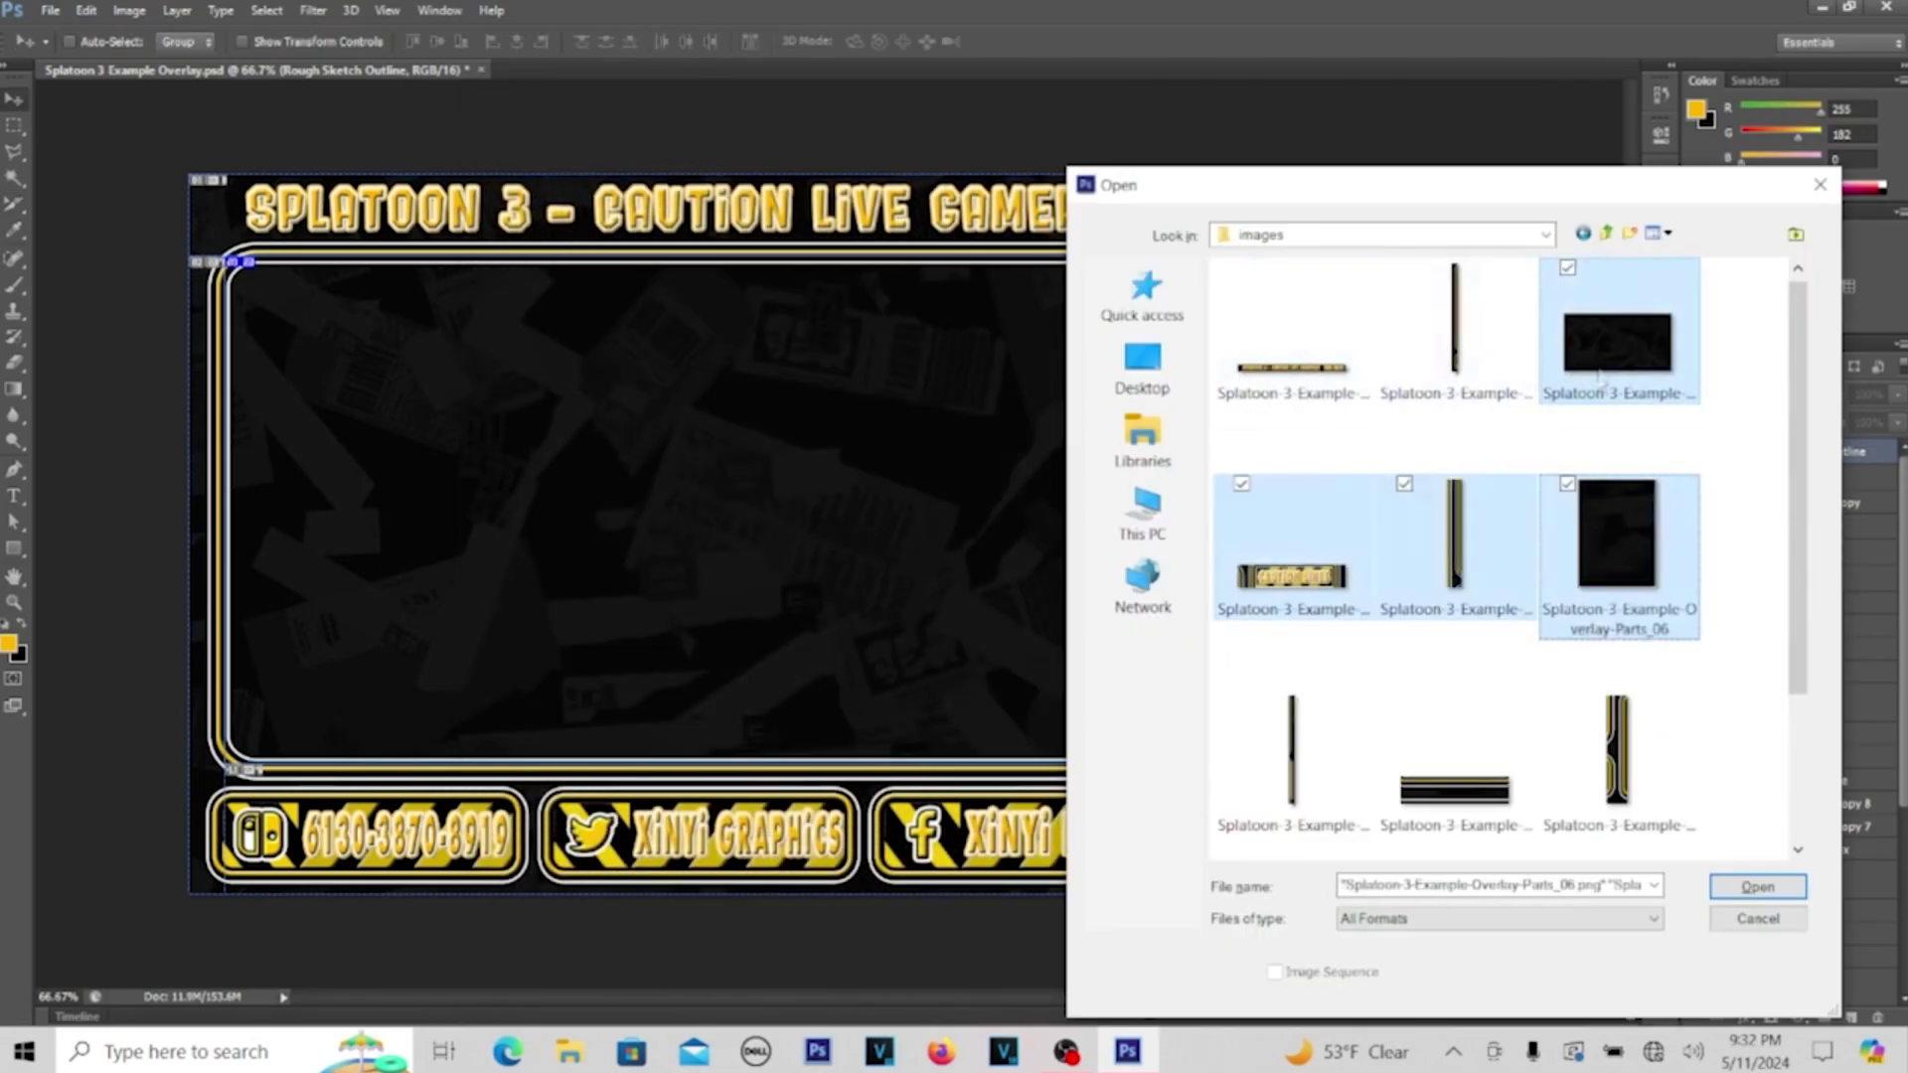
{"action": "scroll", "coordinate": [1598, 378], "scroll_direction": "down", "scroll_amount": 2}
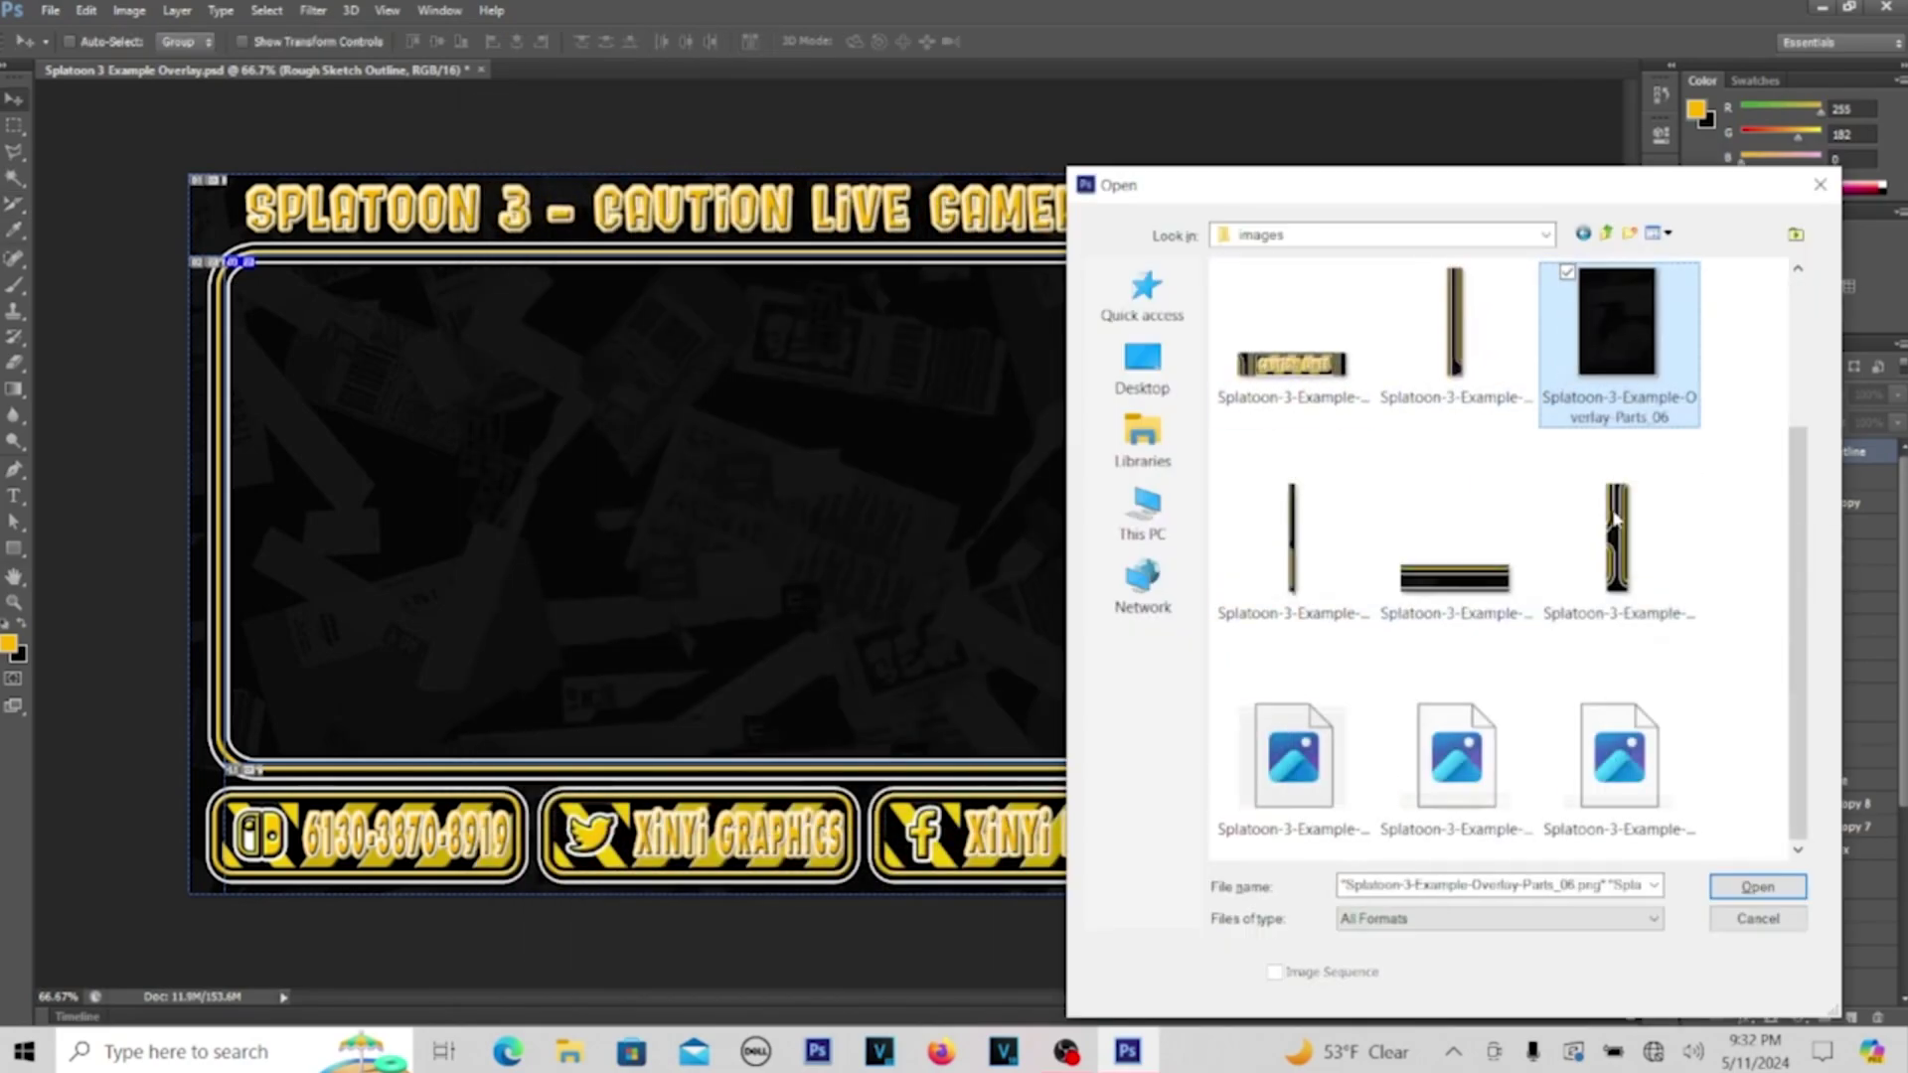
{"action": "left_click", "coordinate": [1275, 757], "text": "ctrl"}
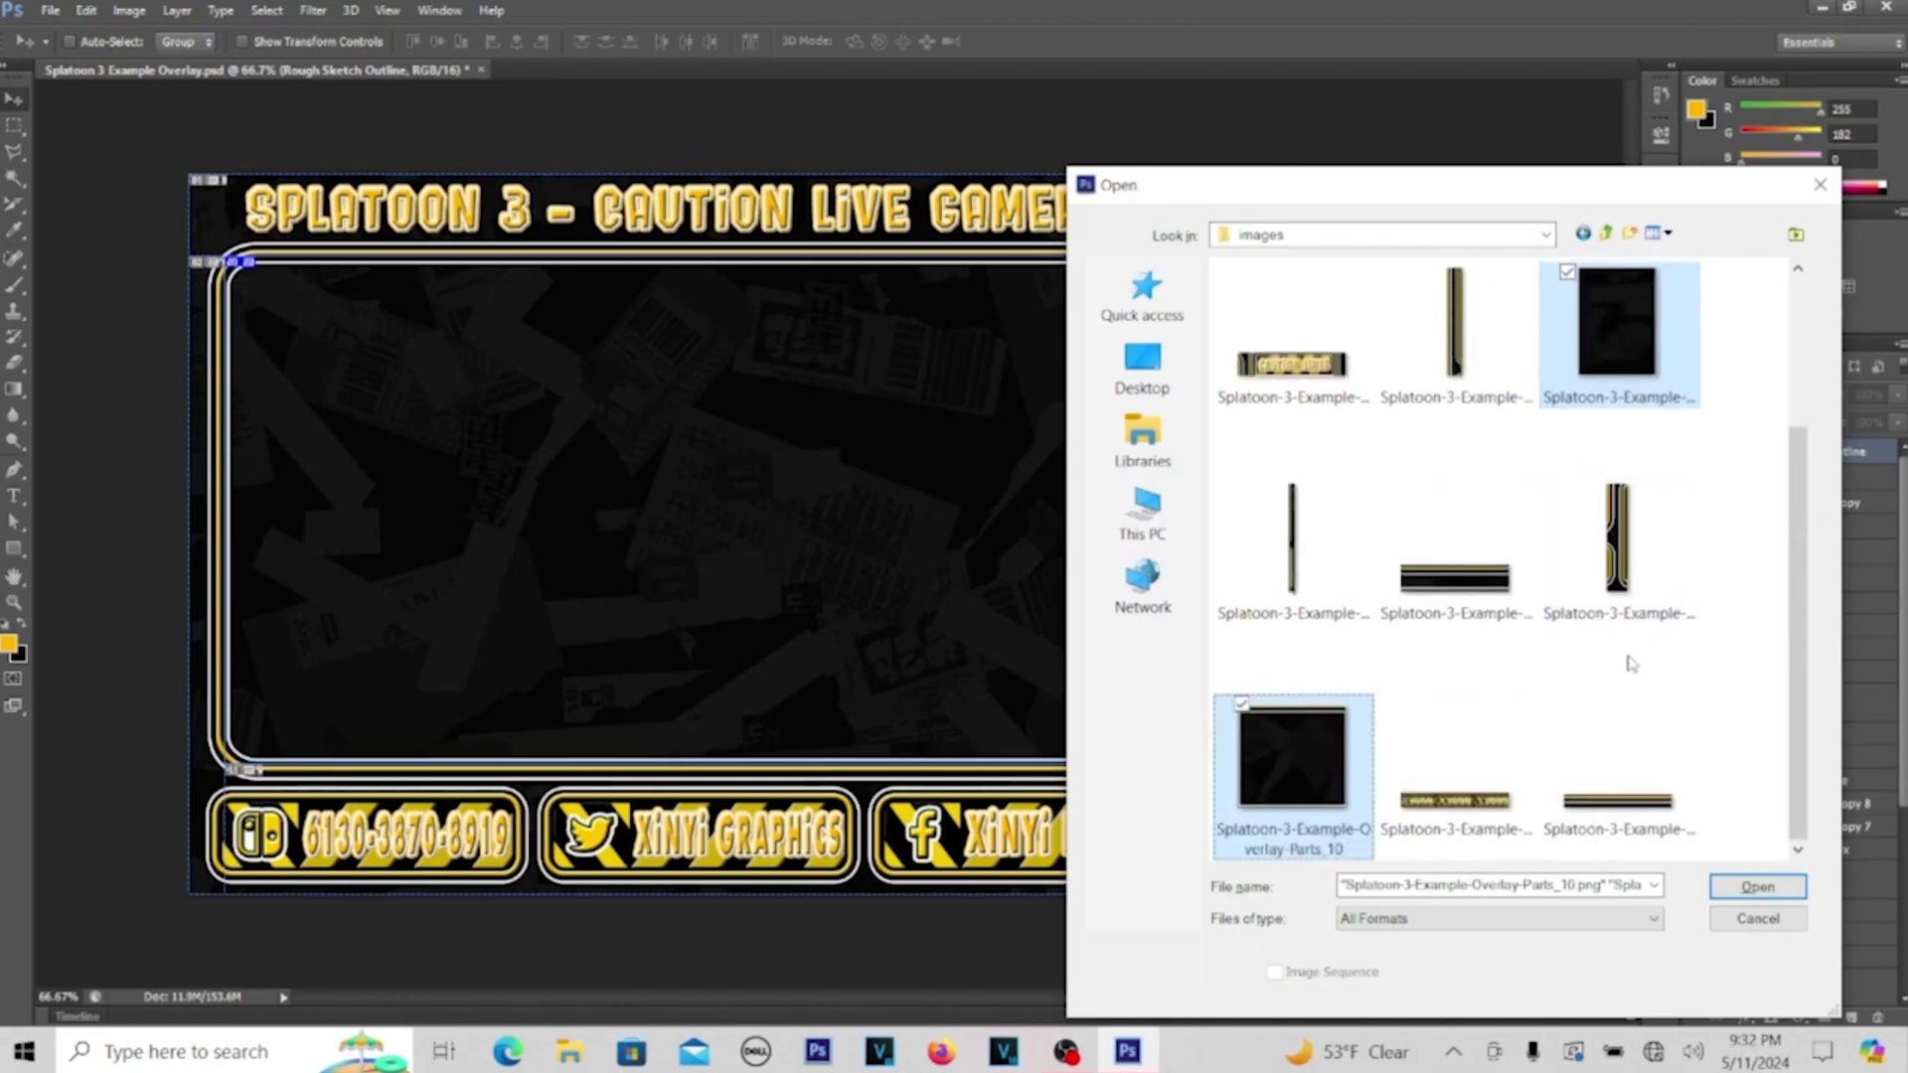
{"action": "scroll", "coordinate": [1618, 660], "scroll_direction": "up", "scroll_amount": 2}
{"action": "key", "text": "Home"}
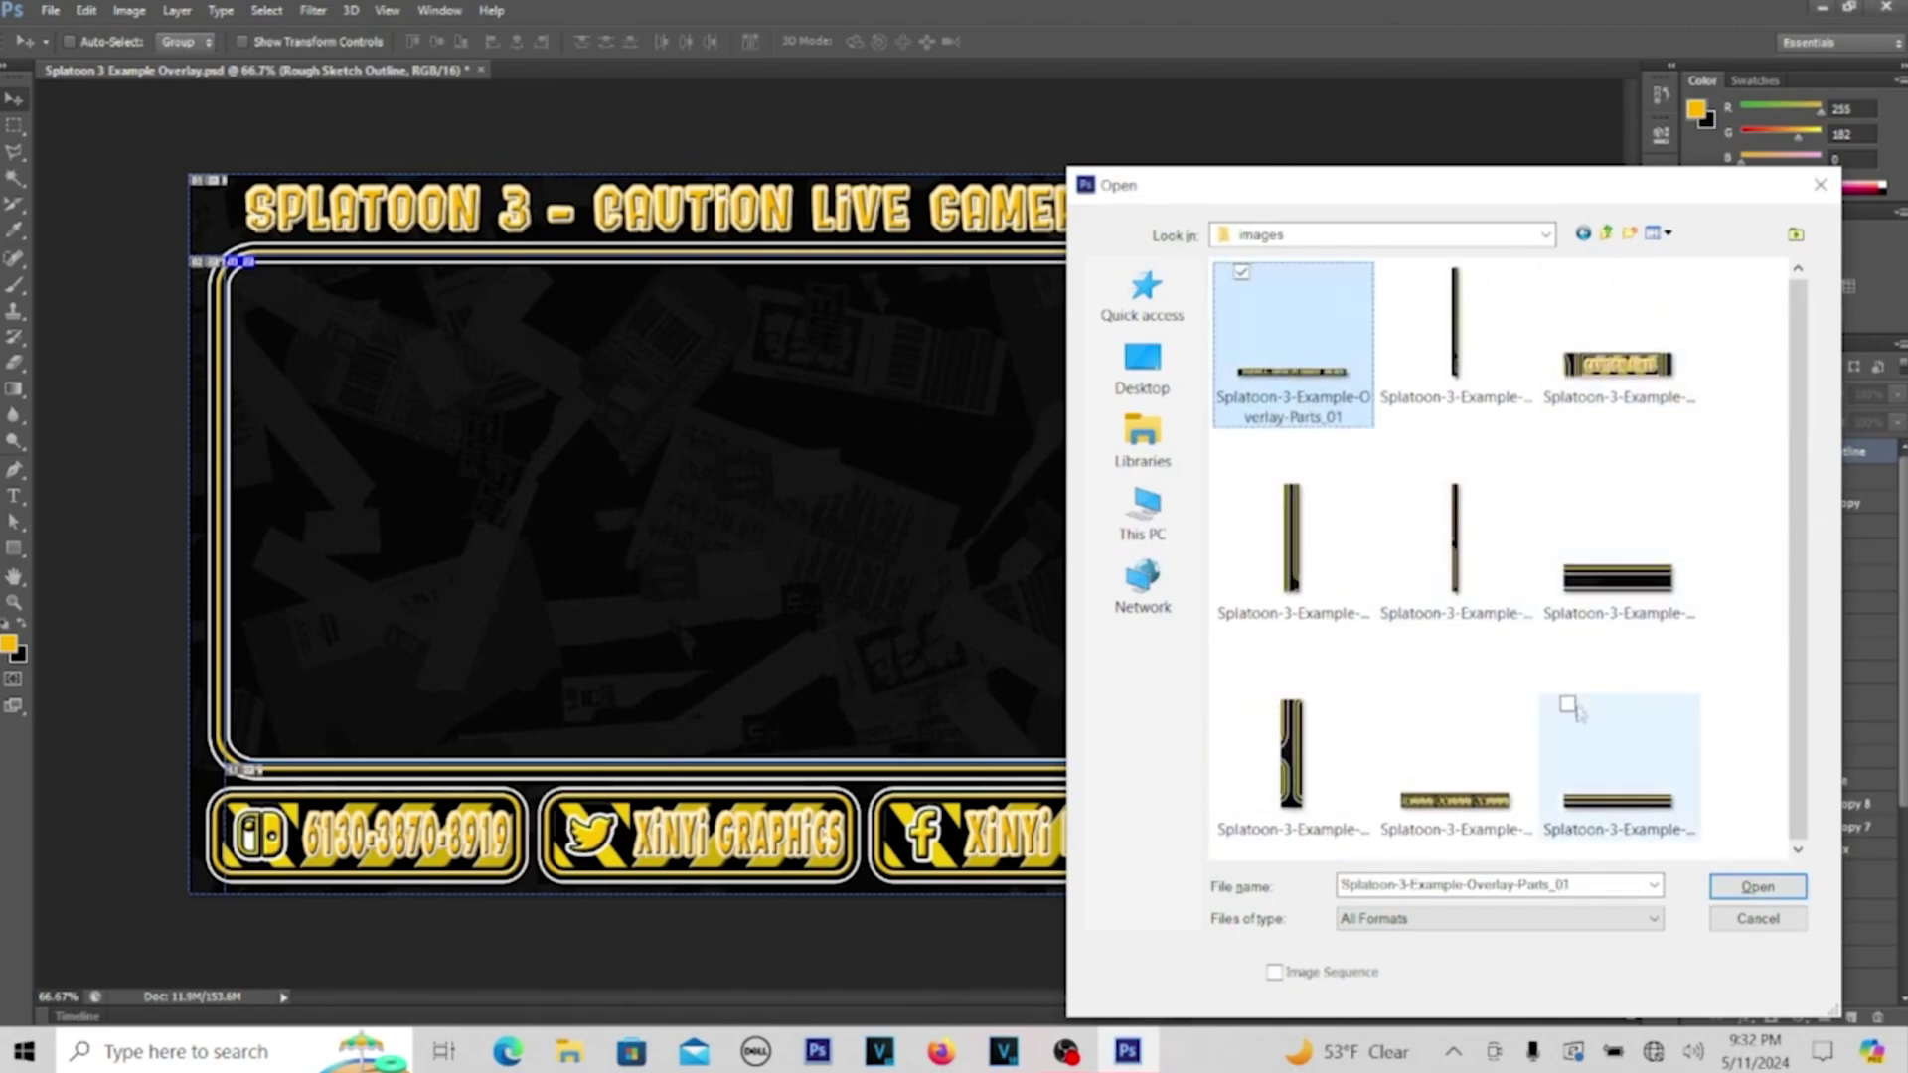
{"action": "left_click", "coordinate": [1590, 766], "text": "shift"}
{"action": "left_click", "coordinate": [1757, 886]}
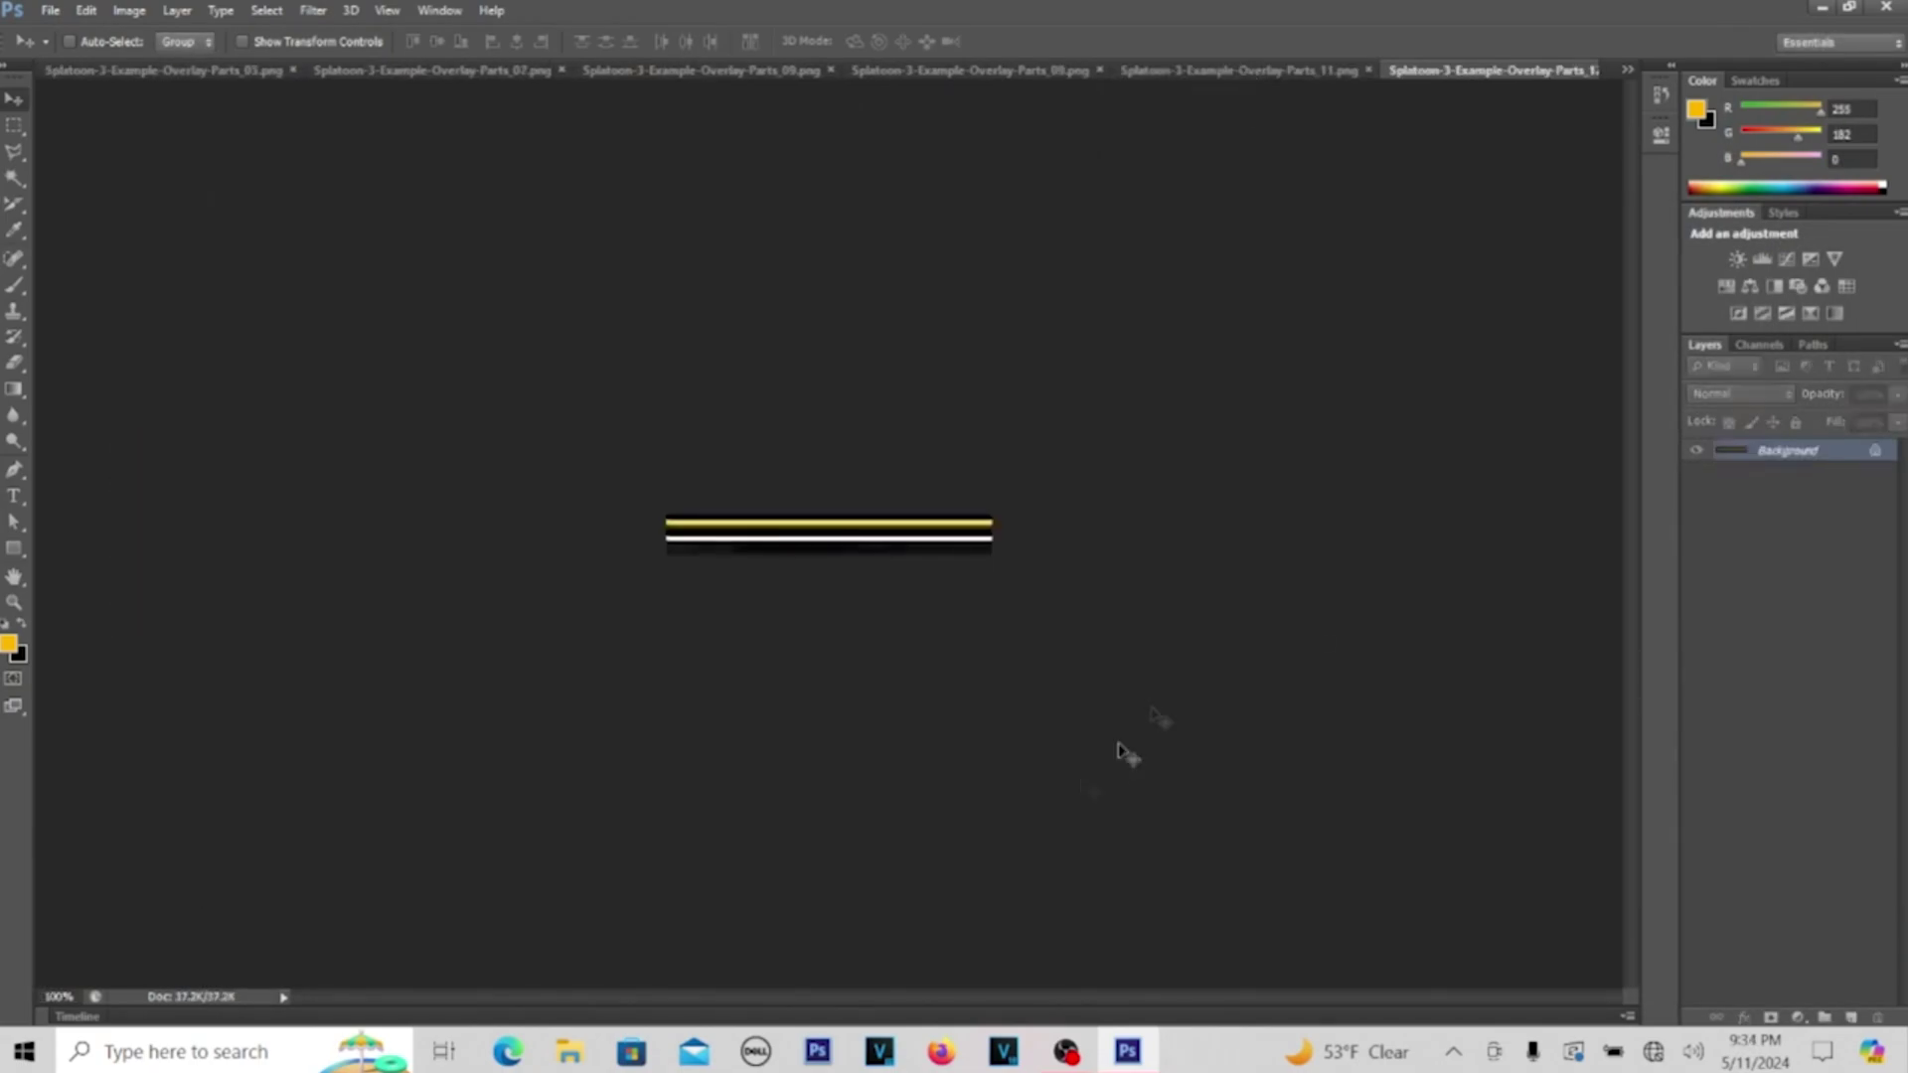
Duplicate the Parts_12 stripe into Untitled-1 and close Parts_12 without saving
{"action": "right_click", "coordinate": [1789, 450]}
{"action": "left_click", "coordinate": [1590, 501]}
{"action": "key", "text": "Return"}
{"action": "left_click_drag", "start_coordinate": [894, 481], "coordinate": [928, 479]}
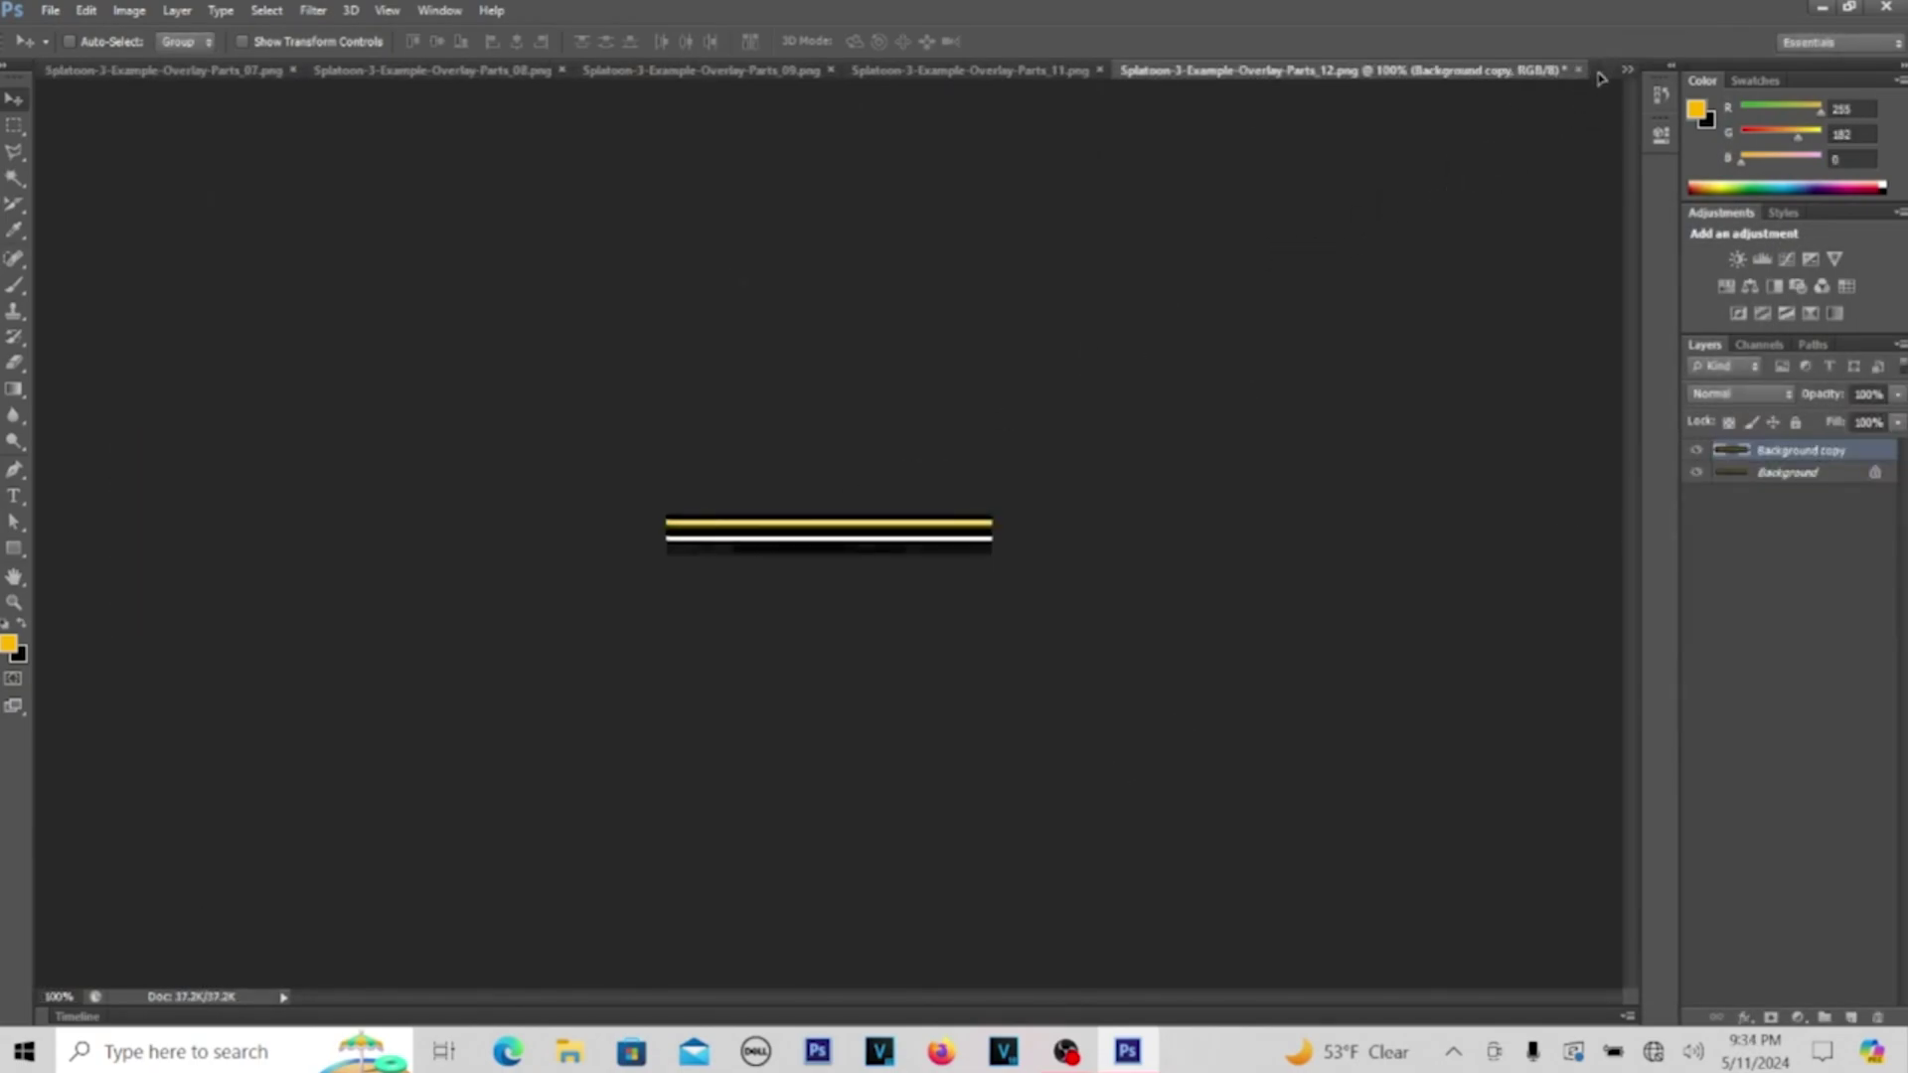
{"action": "left_click_drag", "start_coordinate": [1600, 79], "coordinate": [910, 400]}
{"action": "left_click", "coordinate": [1279, 71]}
{"action": "key", "text": "n"}
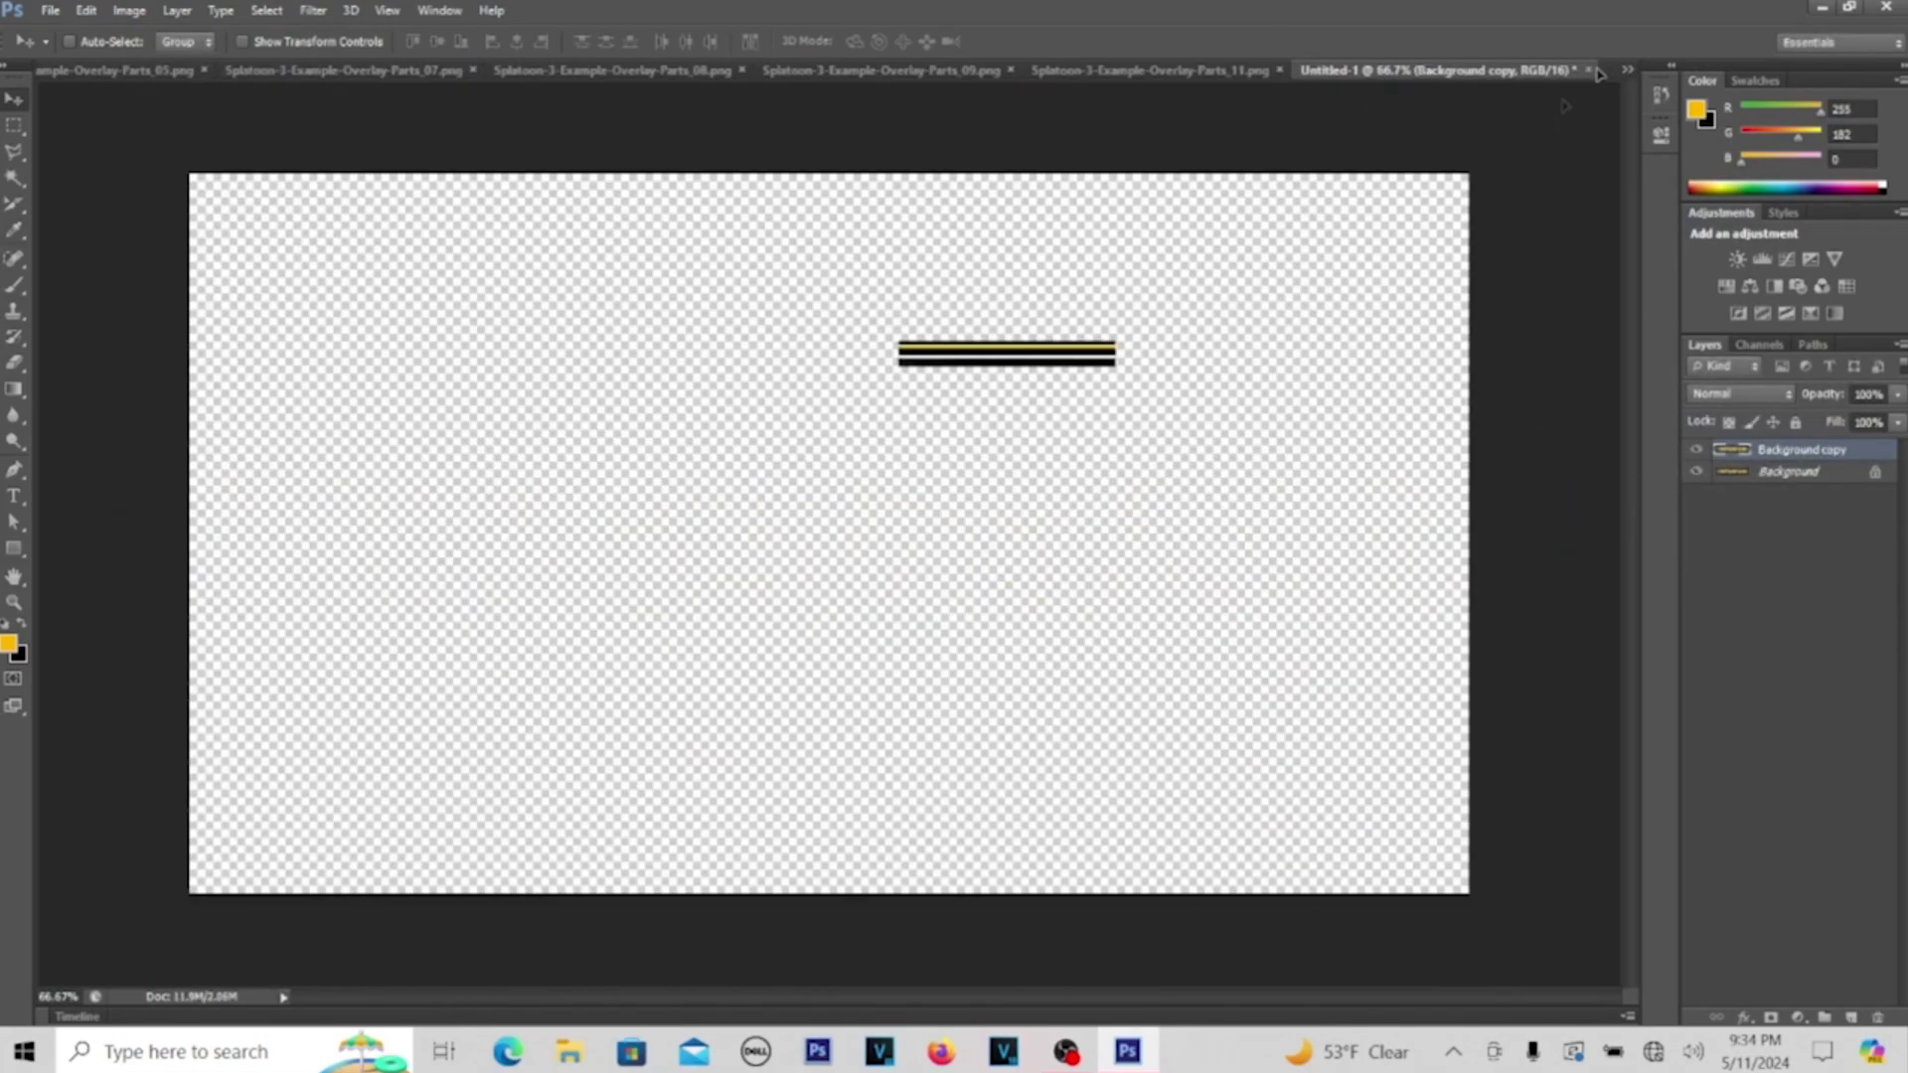
Drop the Parts_11 banner into Untitled-1 and close Parts_11 without saving
{"action": "left_click", "coordinate": [1150, 71]}
{"action": "left_click_drag", "start_coordinate": [834, 556], "coordinate": [907, 392]}
{"action": "left_click", "coordinate": [1150, 71]}
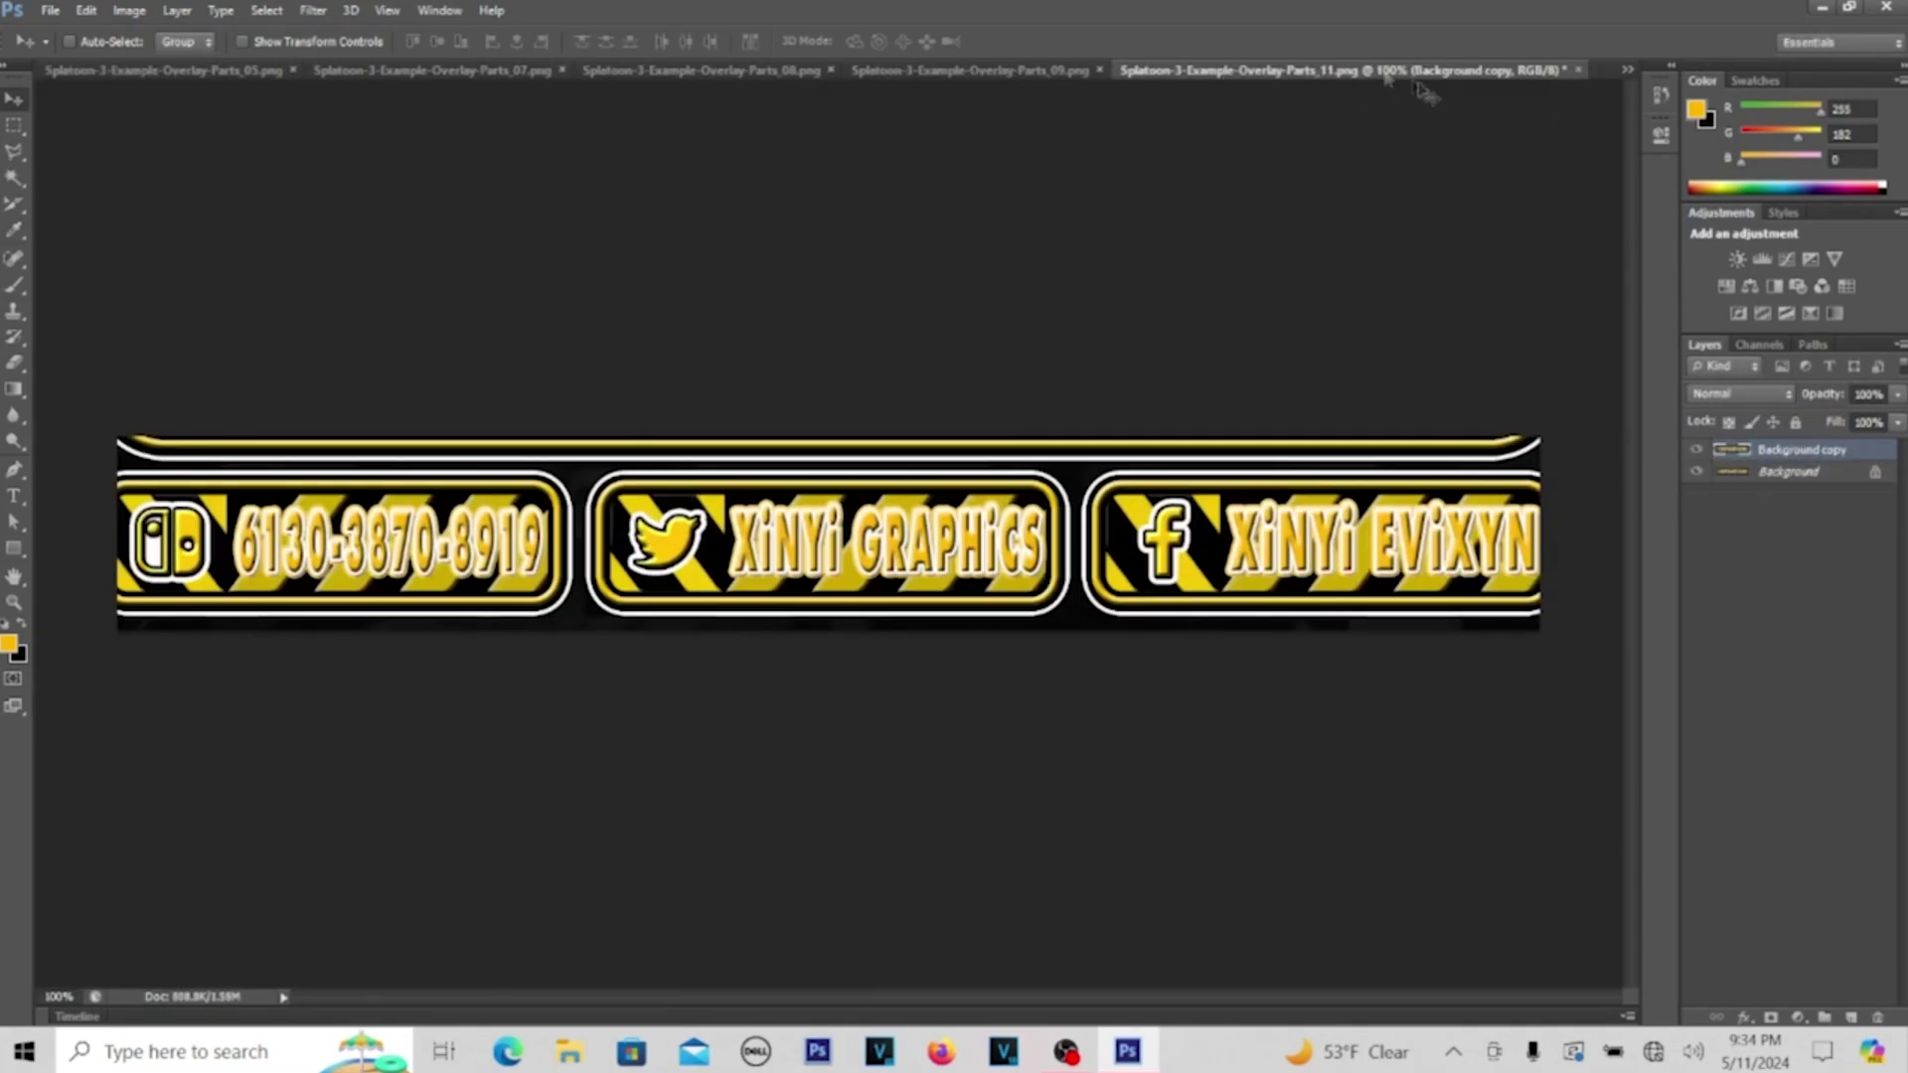
{"action": "left_click", "coordinate": [1279, 71]}
{"action": "key", "text": "n"}
Duplicate the Parts_09 piece to Untitled-1's top-right and close Parts_09 unsaved
{"action": "right_click", "coordinate": [1779, 458]}
{"action": "left_click", "coordinate": [1640, 503]}
{"action": "key", "text": "Return"}
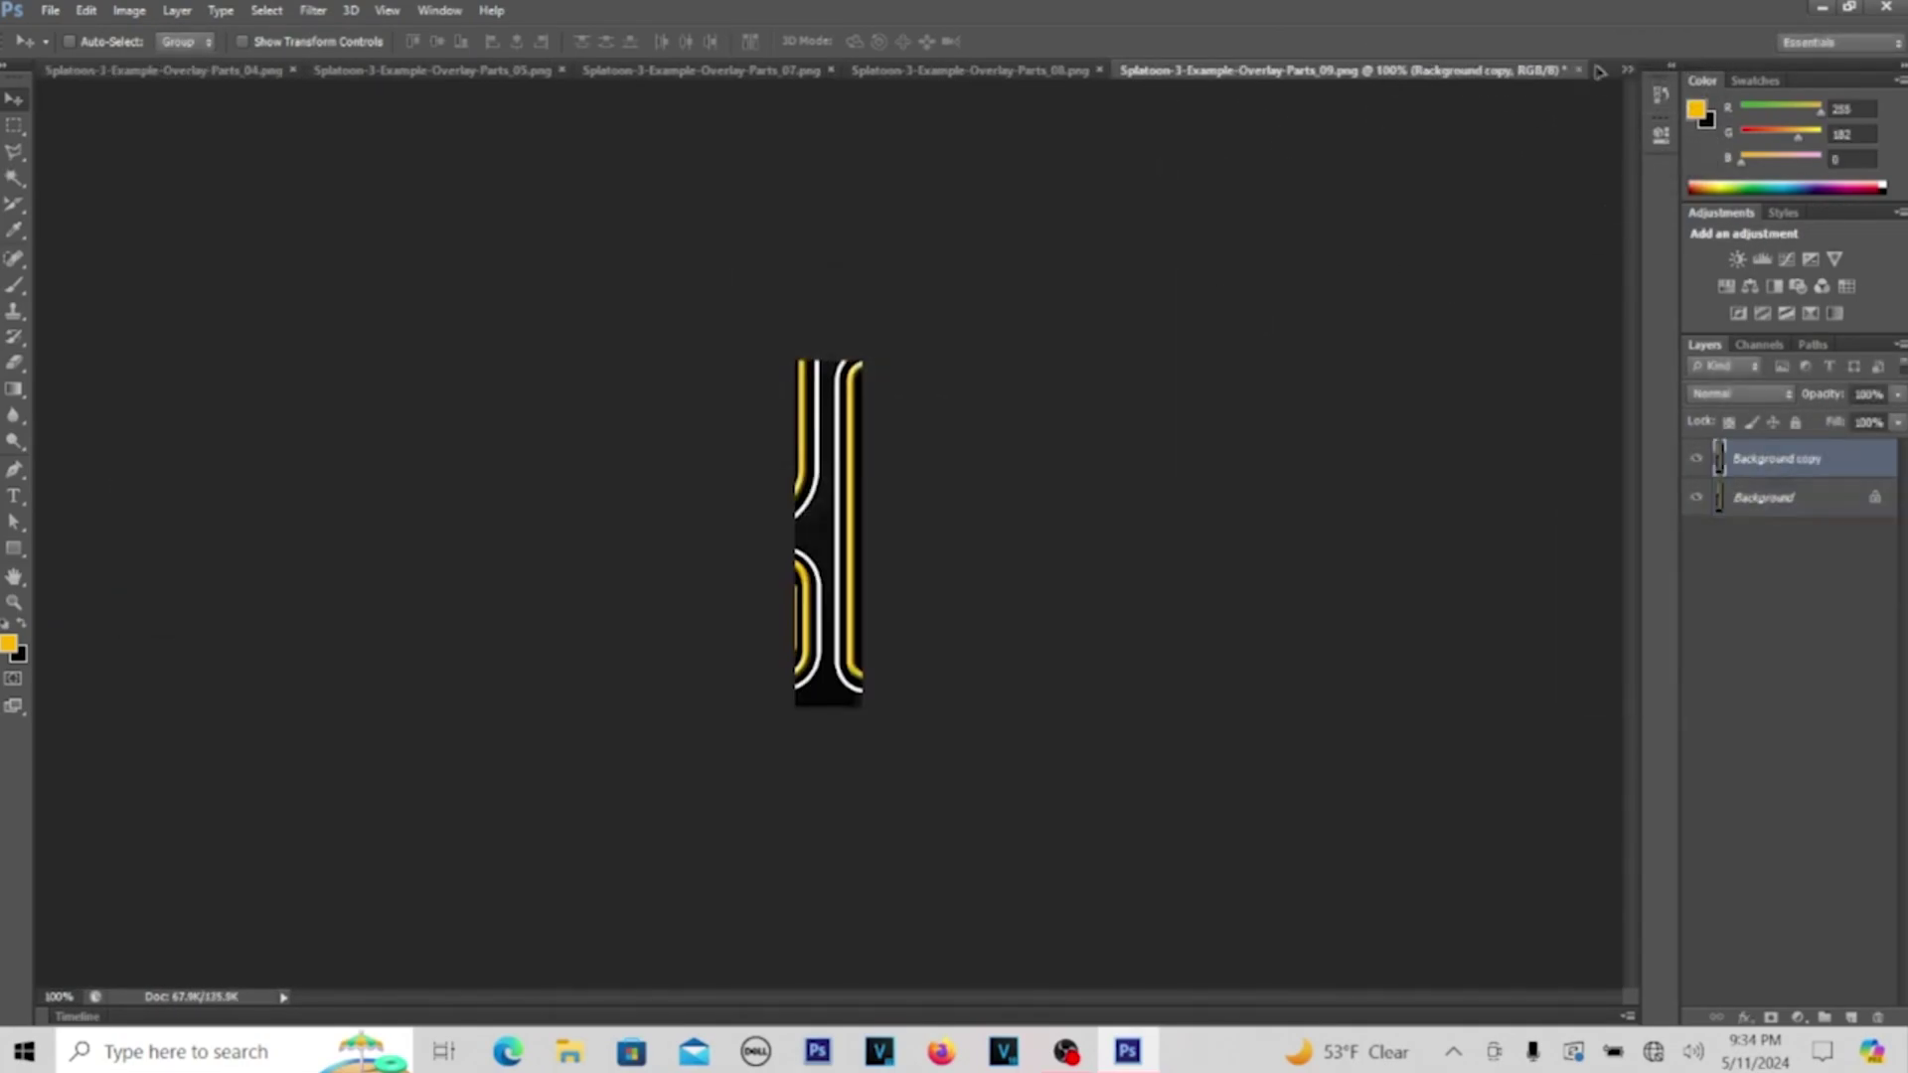
{"action": "left_click_drag", "start_coordinate": [828, 527], "coordinate": [1289, 239]}
{"action": "key", "text": "Return"}
{"action": "left_click", "coordinate": [1150, 71]}
{"action": "left_click", "coordinate": [1580, 71]}
{"action": "key", "text": "n"}
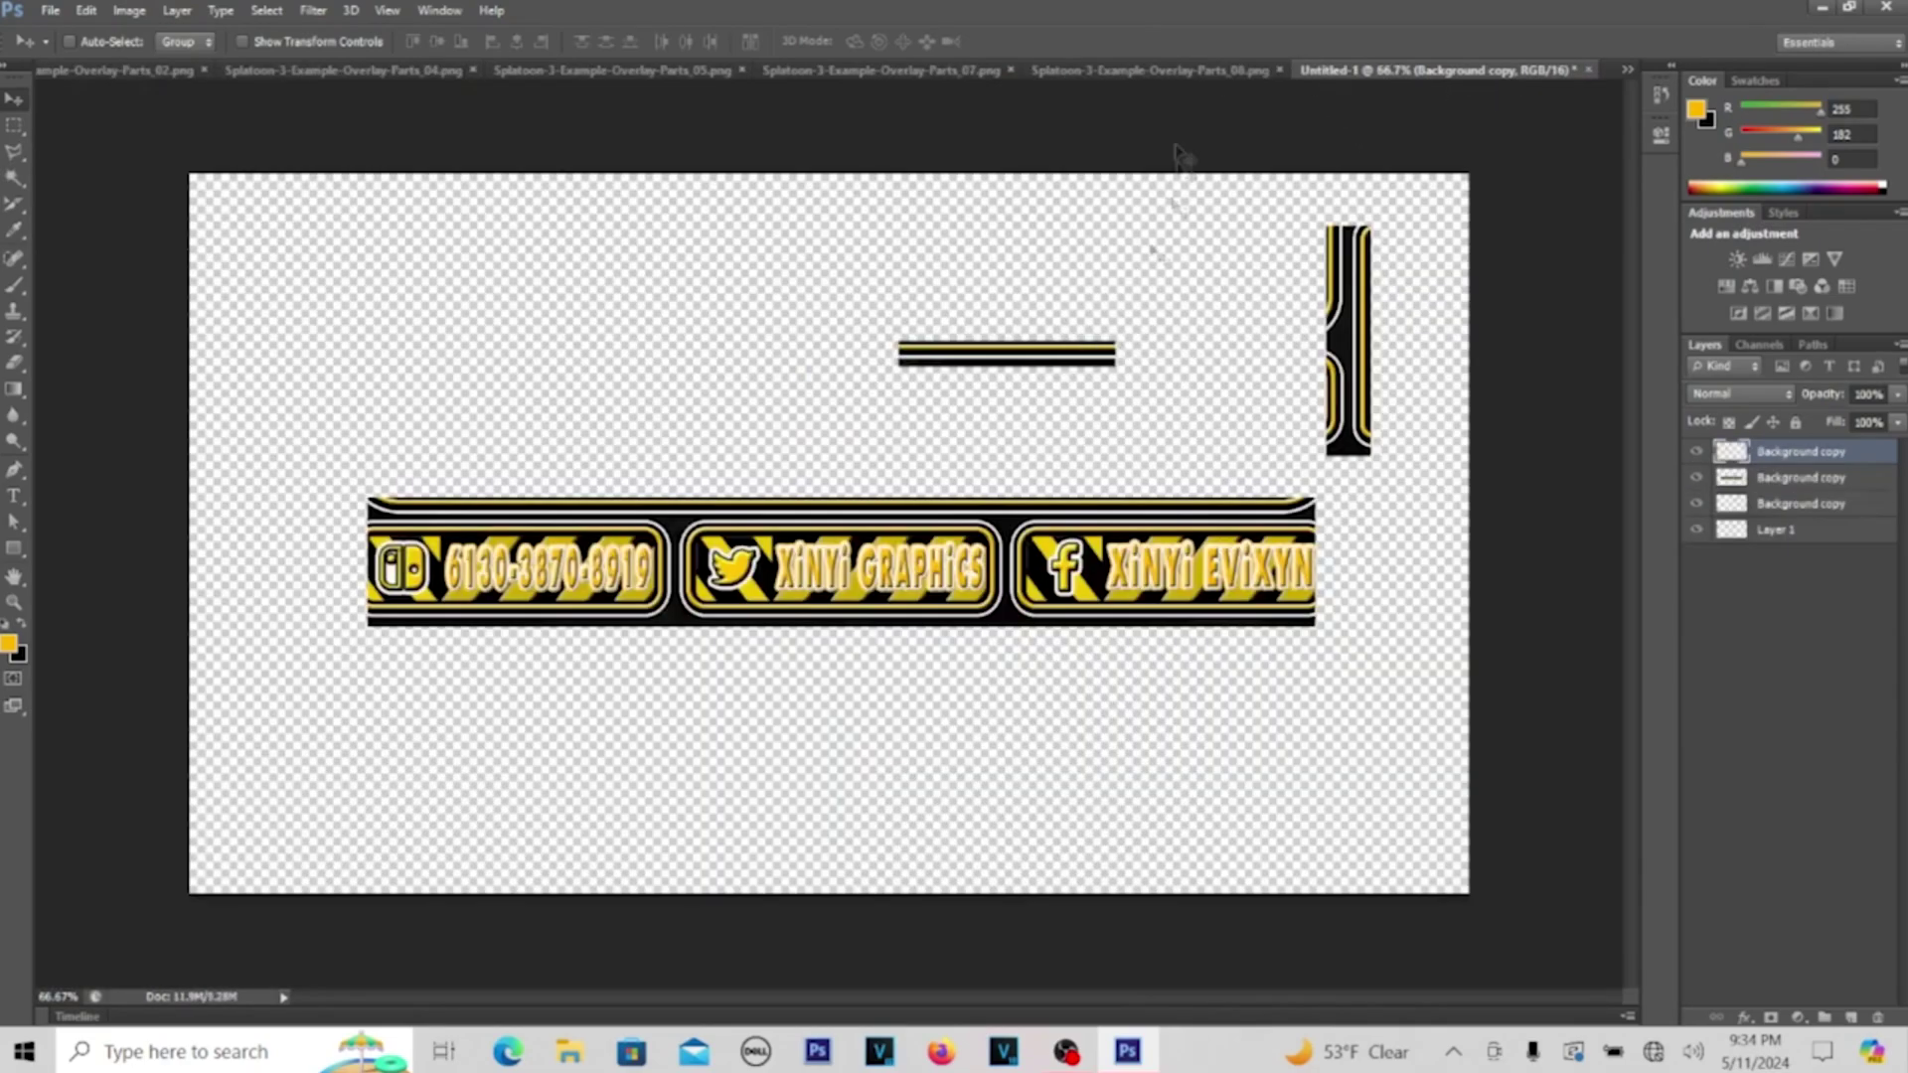
Duplicate the Parts_08 piece to Untitled-1's top-left and close Parts_08
{"action": "left_click", "coordinate": [1150, 71]}
{"action": "right_click", "coordinate": [1779, 452]}
{"action": "left_click", "coordinate": [1640, 503]}
{"action": "left_click", "coordinate": [1123, 325]}
{"action": "left_click_drag", "start_coordinate": [828, 527], "coordinate": [627, 238]}
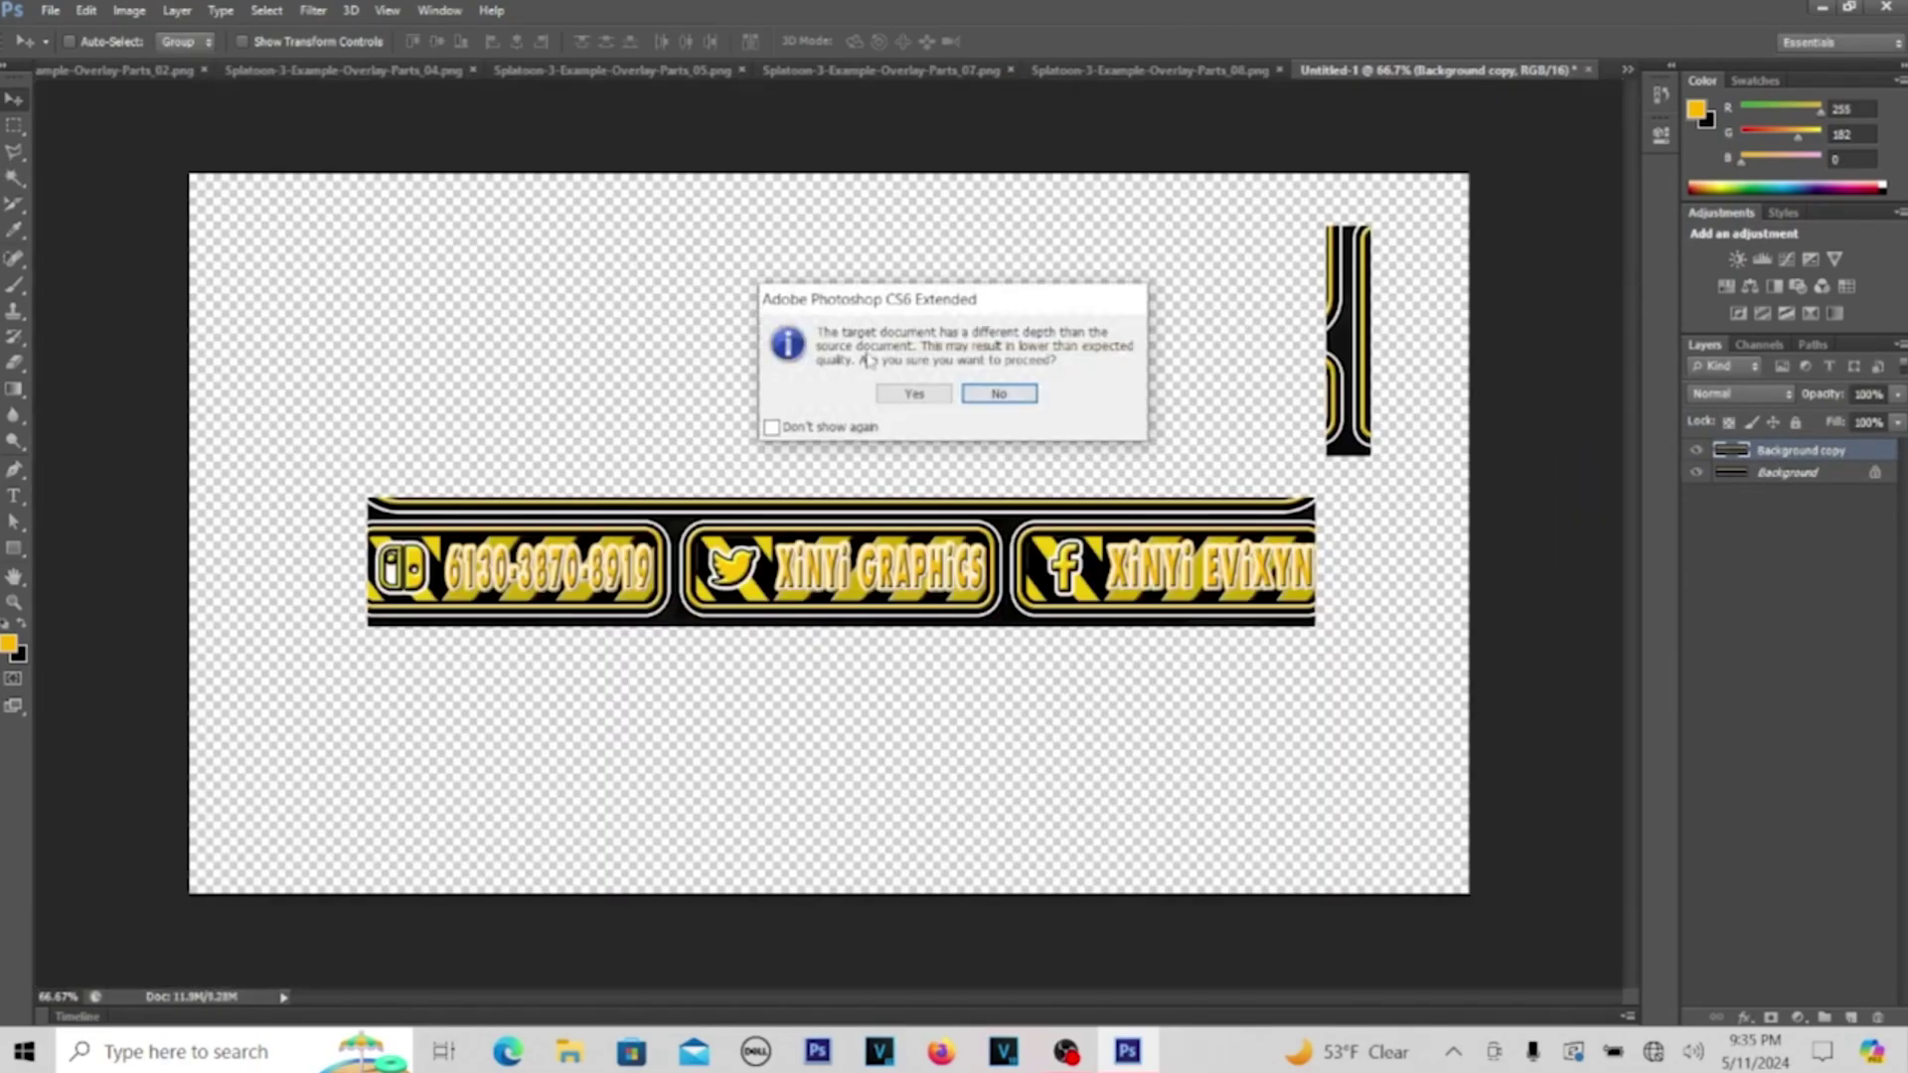
{"action": "key", "text": "Return"}
{"action": "left_click", "coordinate": [1168, 71]}
{"action": "left_click", "coordinate": [1580, 71]}
Copy the Parts_07 piece into Untitled-1 and close Parts_07 without saving
{"action": "left_click", "coordinate": [1150, 70]}
{"action": "right_click", "coordinate": [1779, 458]}
{"action": "left_click", "coordinate": [1640, 503]}
{"action": "left_click_drag", "start_coordinate": [1595, 76], "coordinate": [1347, 328]}
{"action": "key", "text": "Return"}
{"action": "left_click", "coordinate": [1183, 70]}
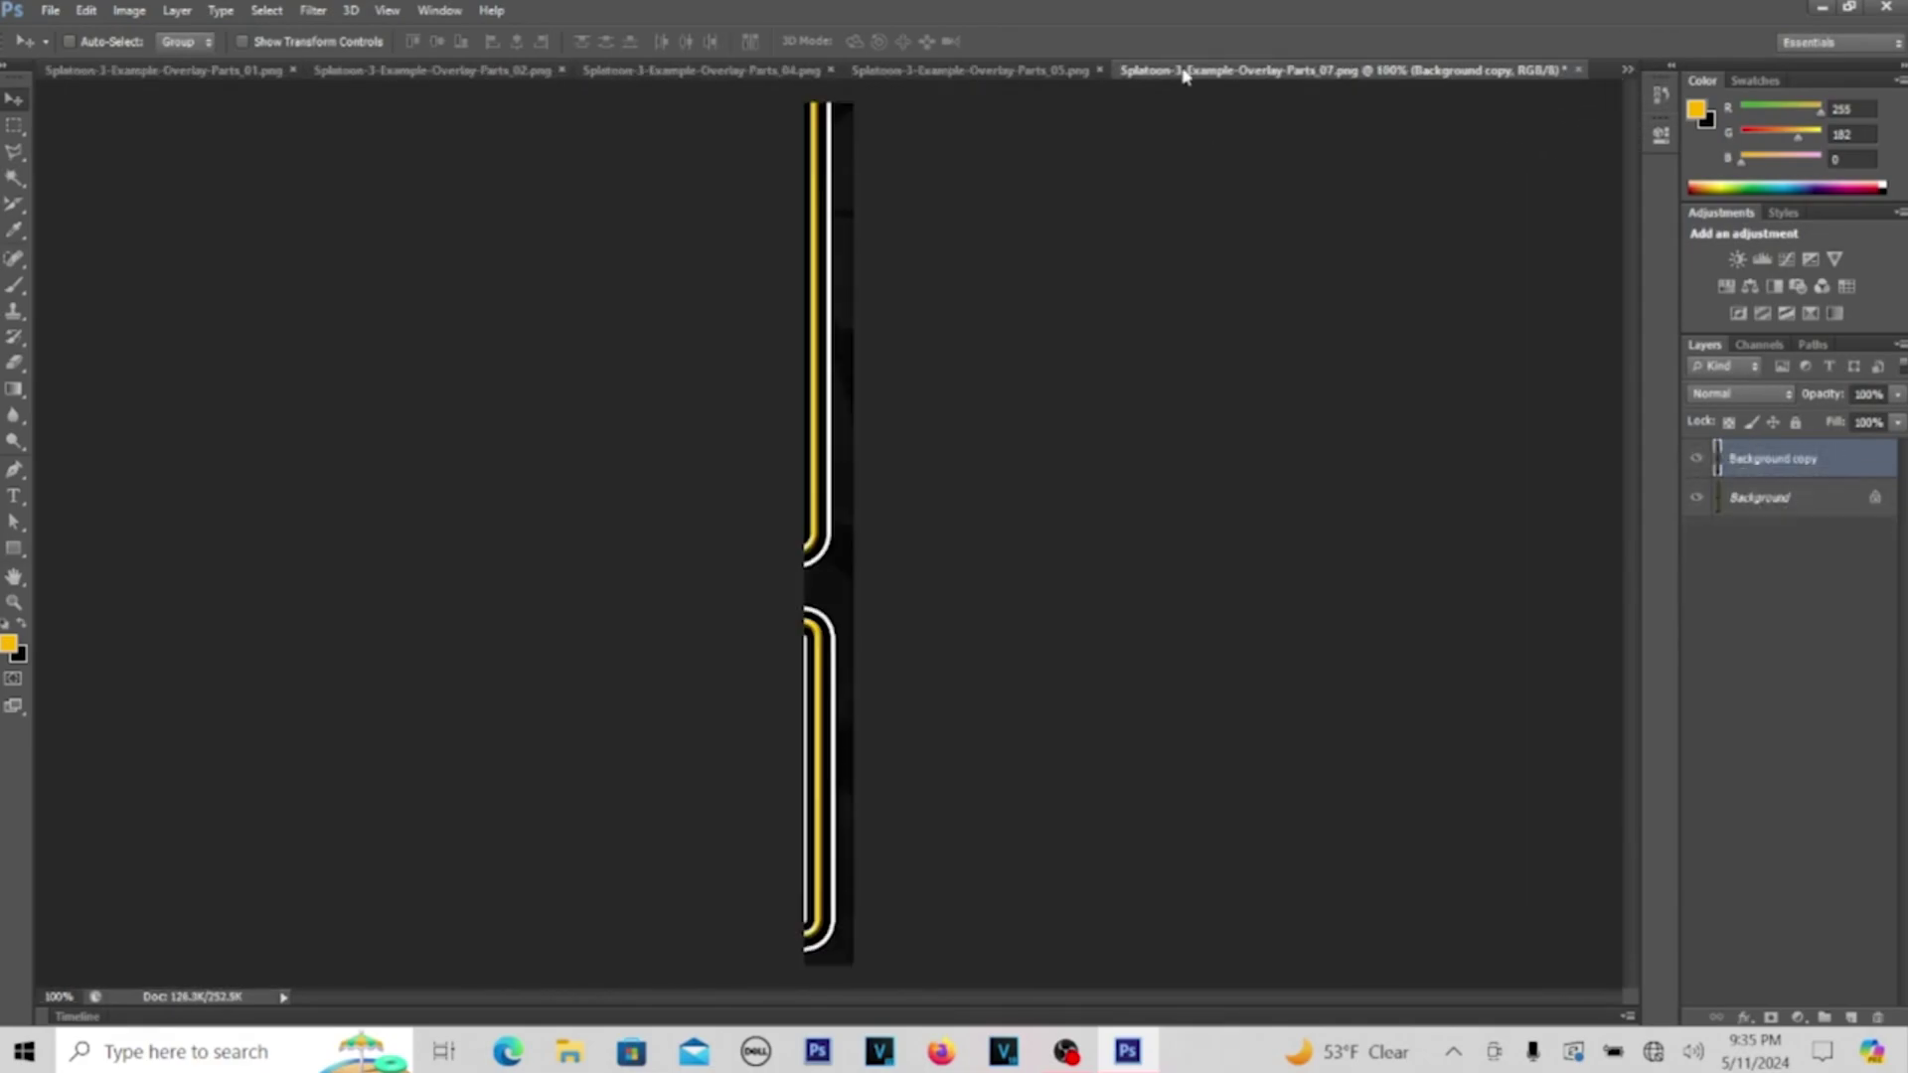
{"action": "left_click", "coordinate": [942, 384]}
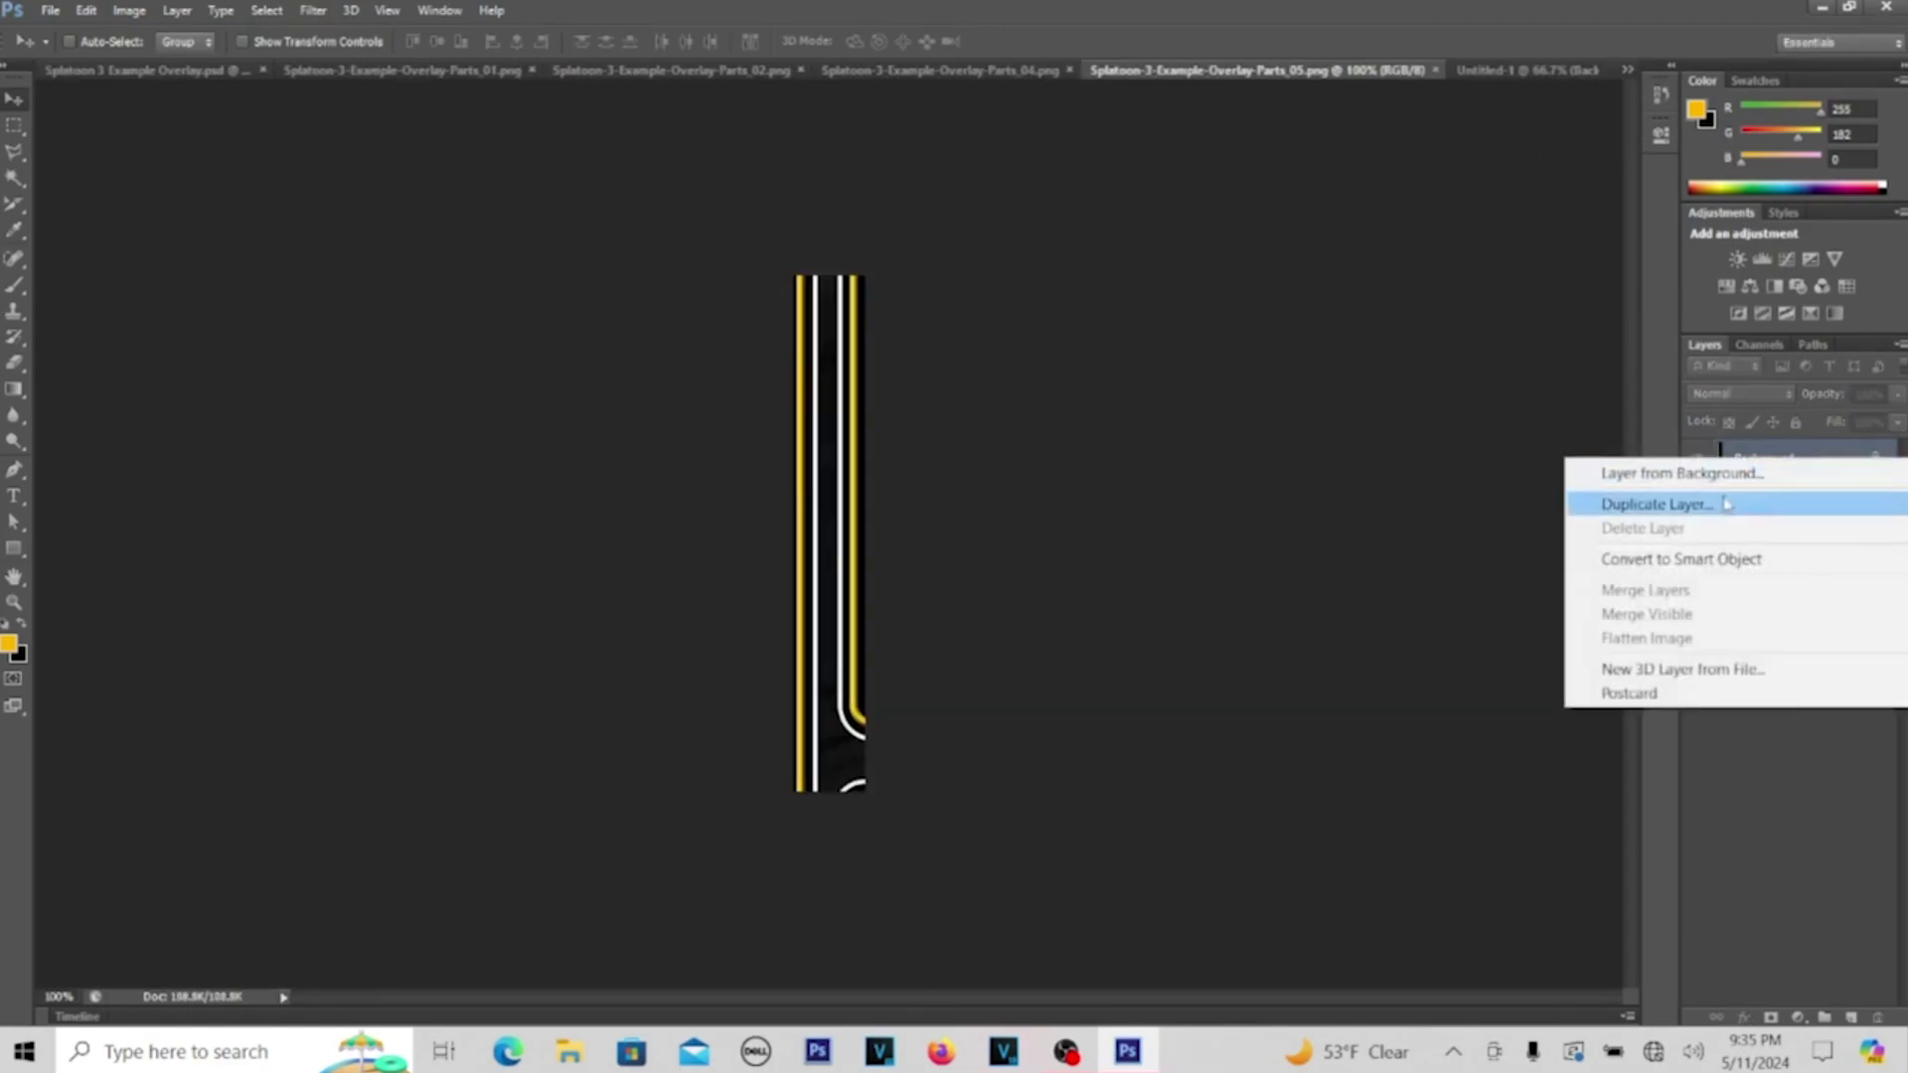
{"action": "left_click", "coordinate": [1618, 498]}
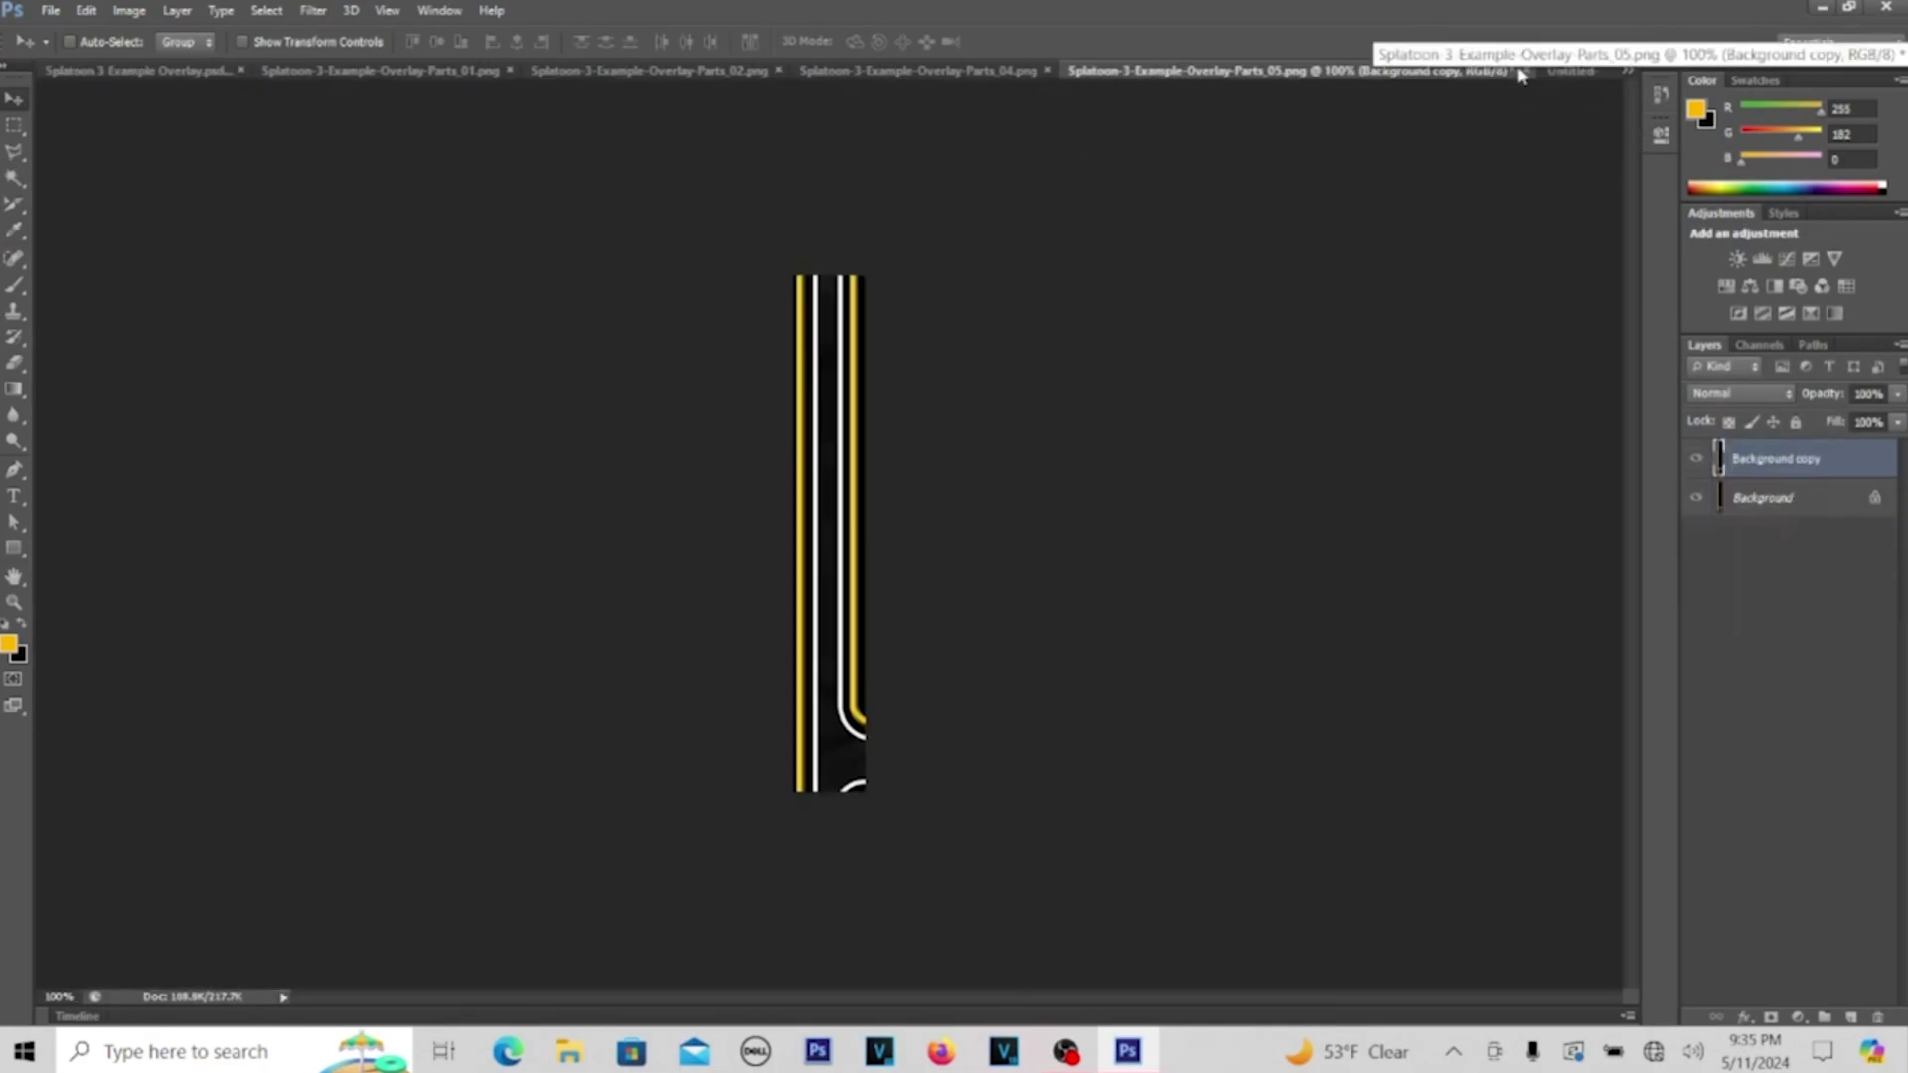
Close Parts_05 unsaved, then copy the caution-lines piece into Untitled-1 and close it
{"action": "left_click", "coordinate": [1529, 70]}
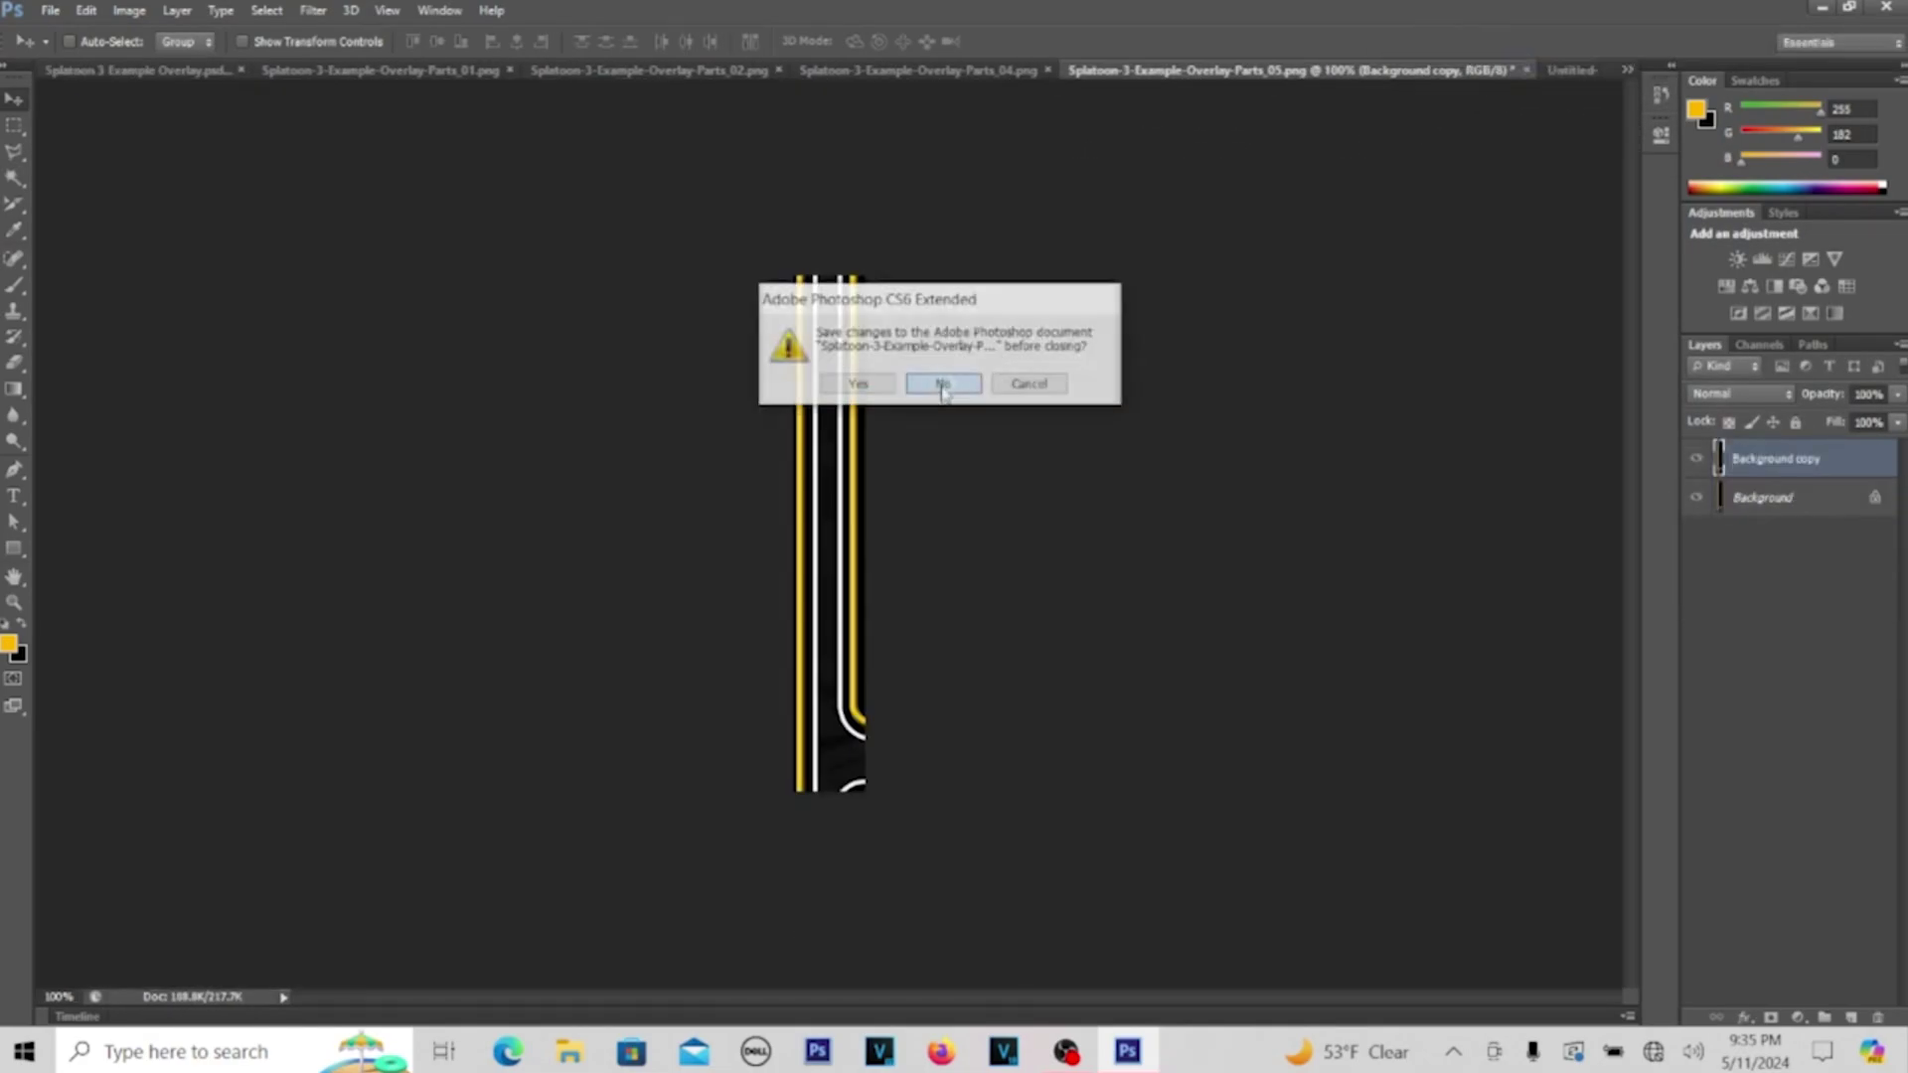
{"action": "left_click", "coordinate": [934, 384]}
{"action": "right_click", "coordinate": [1779, 450]}
{"action": "left_click", "coordinate": [1630, 500]}
{"action": "key", "text": "Return"}
{"action": "left_click_drag", "start_coordinate": [835, 537], "coordinate": [1093, 231]}
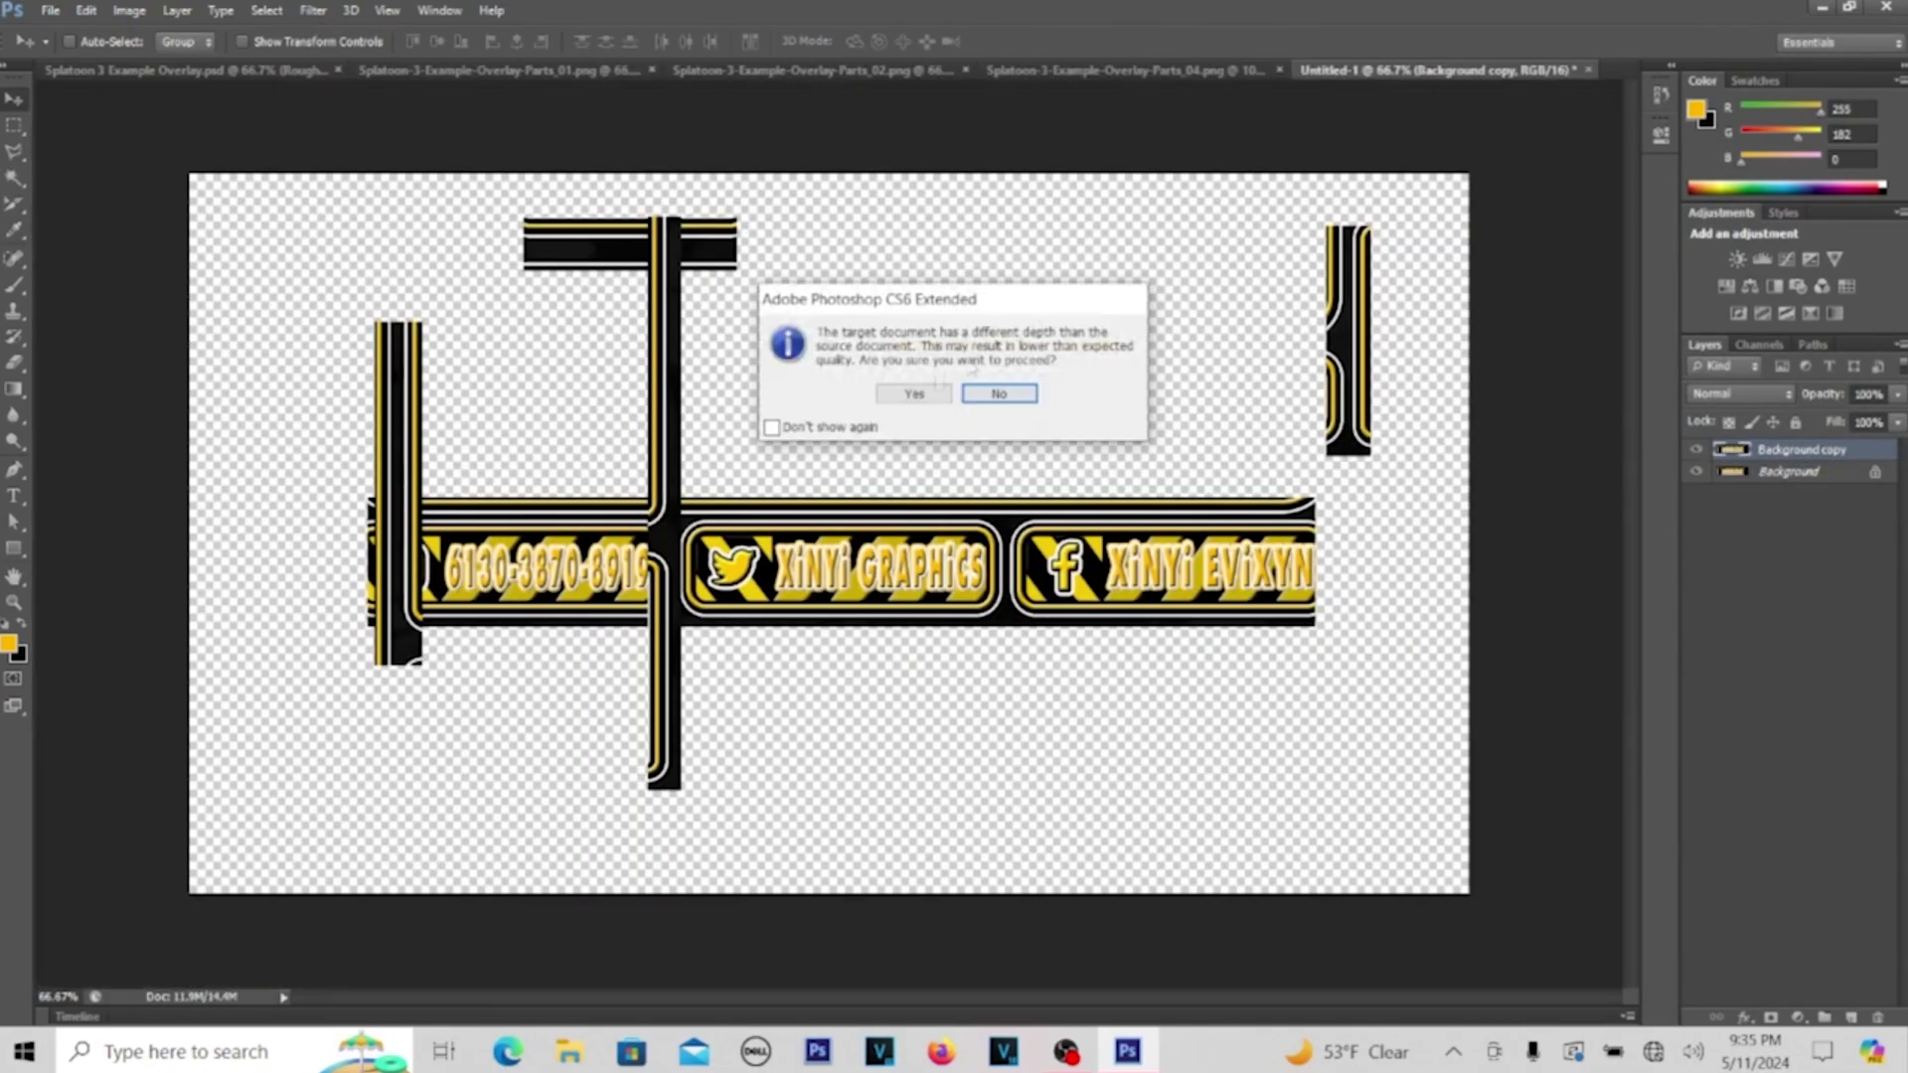
{"action": "key", "text": "Return"}
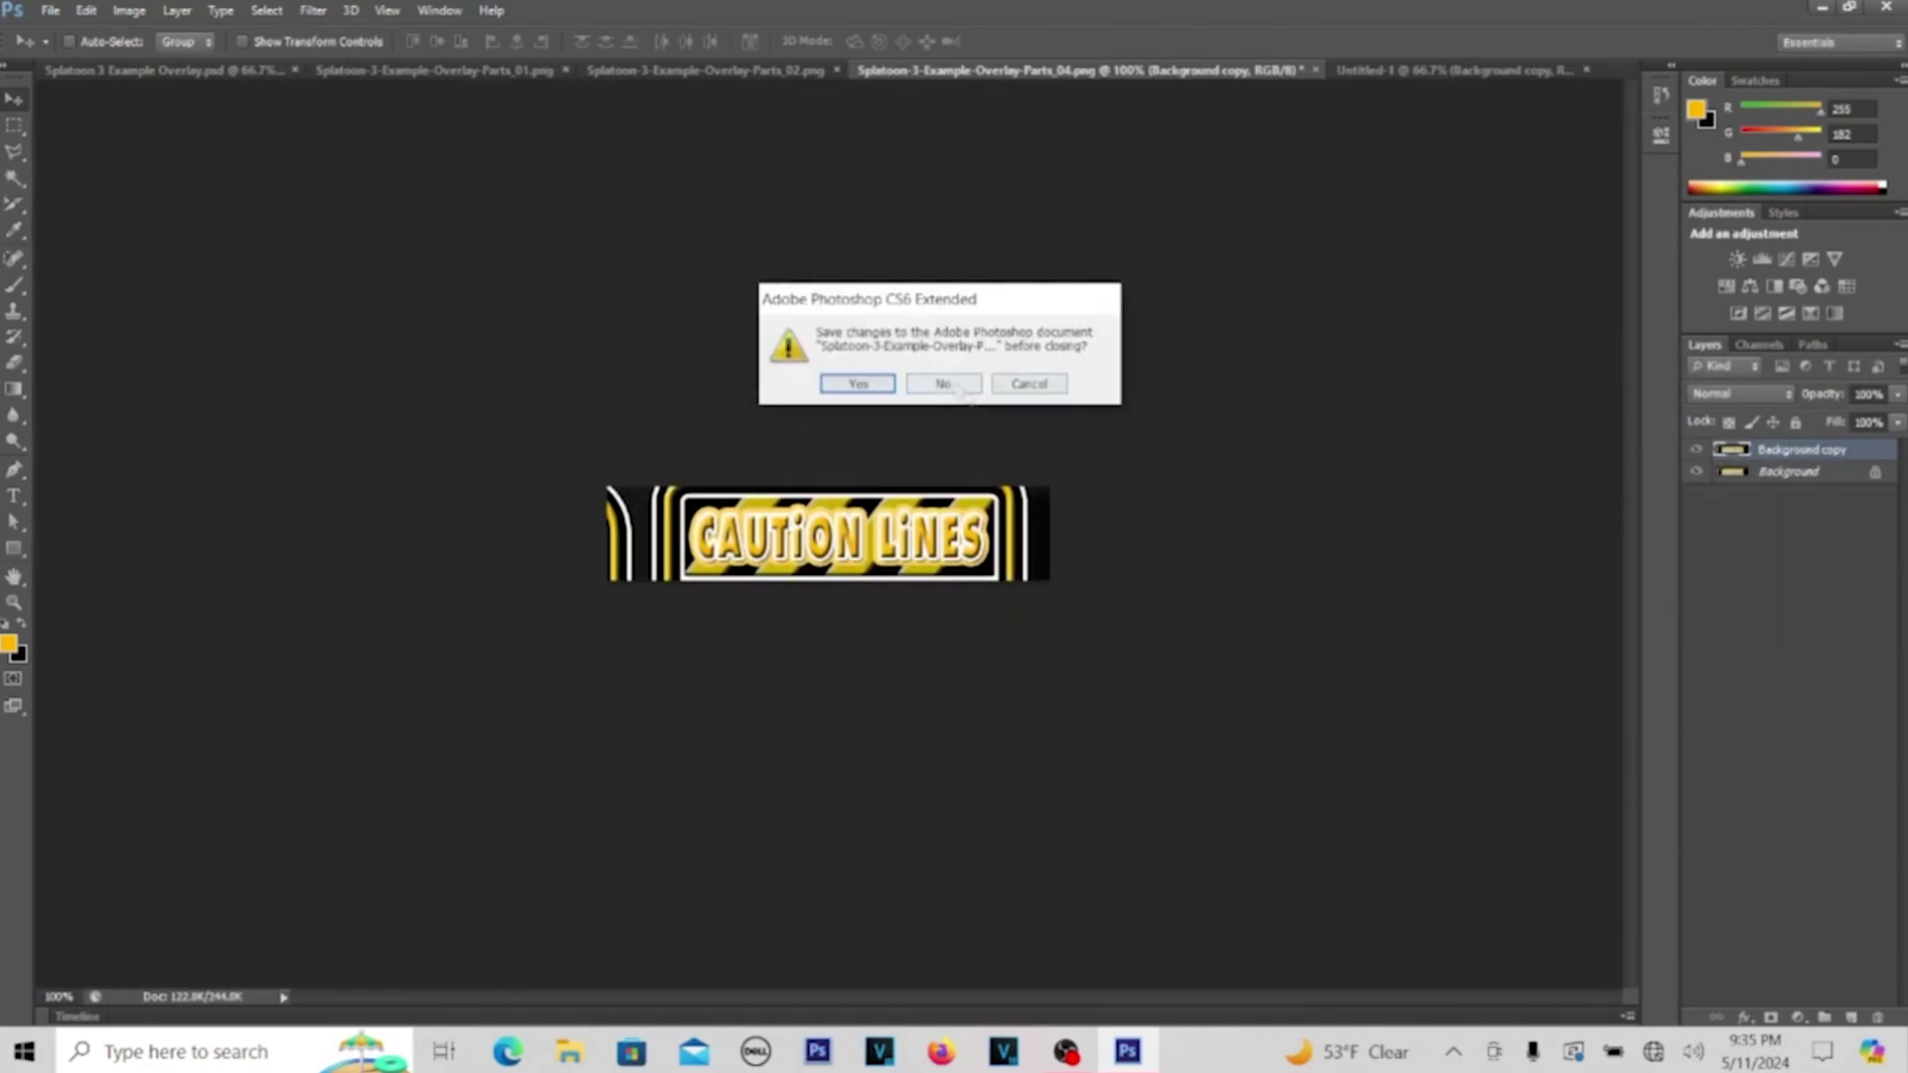
{"action": "left_click", "coordinate": [937, 384]}
Copy the vertical piece's layer into Untitled-1 and close its file without saving
{"action": "right_click", "coordinate": [1779, 460]}
{"action": "left_click", "coordinate": [1630, 500]}
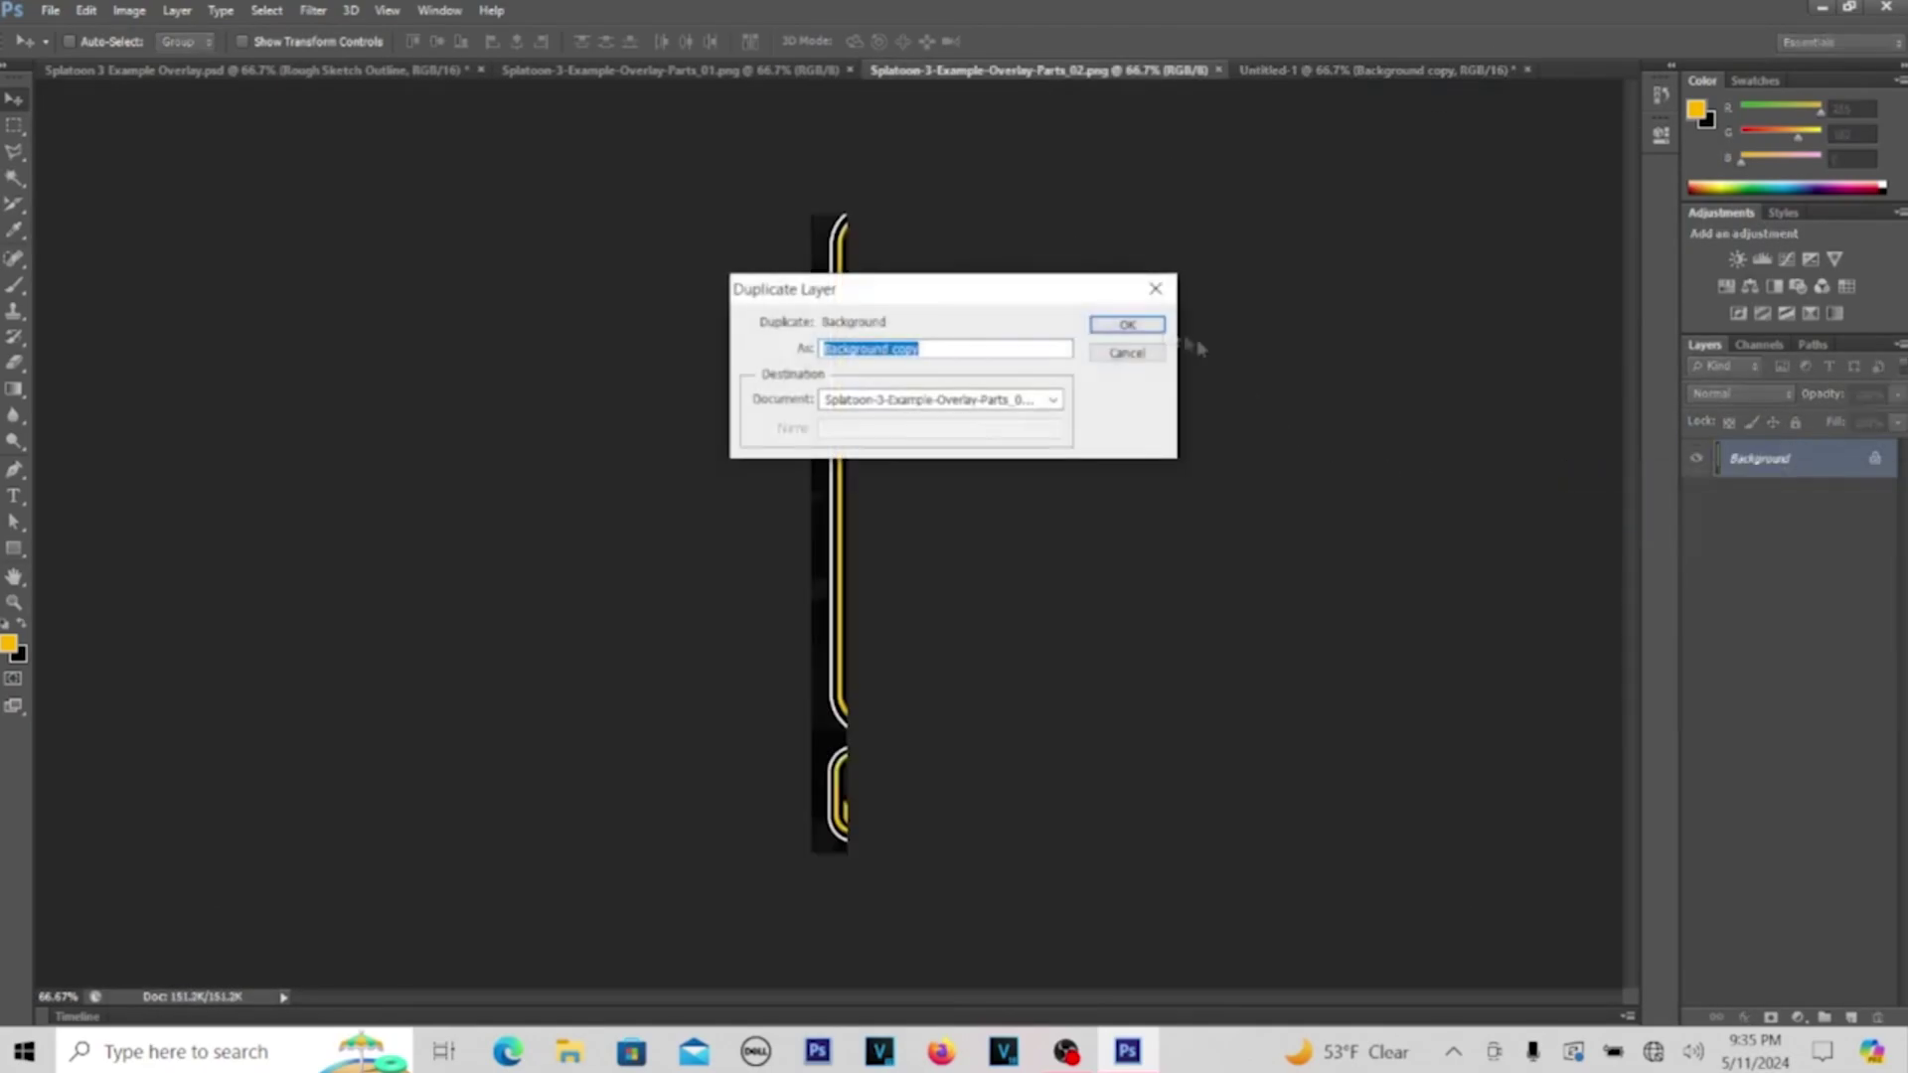
{"action": "key", "text": "Return"}
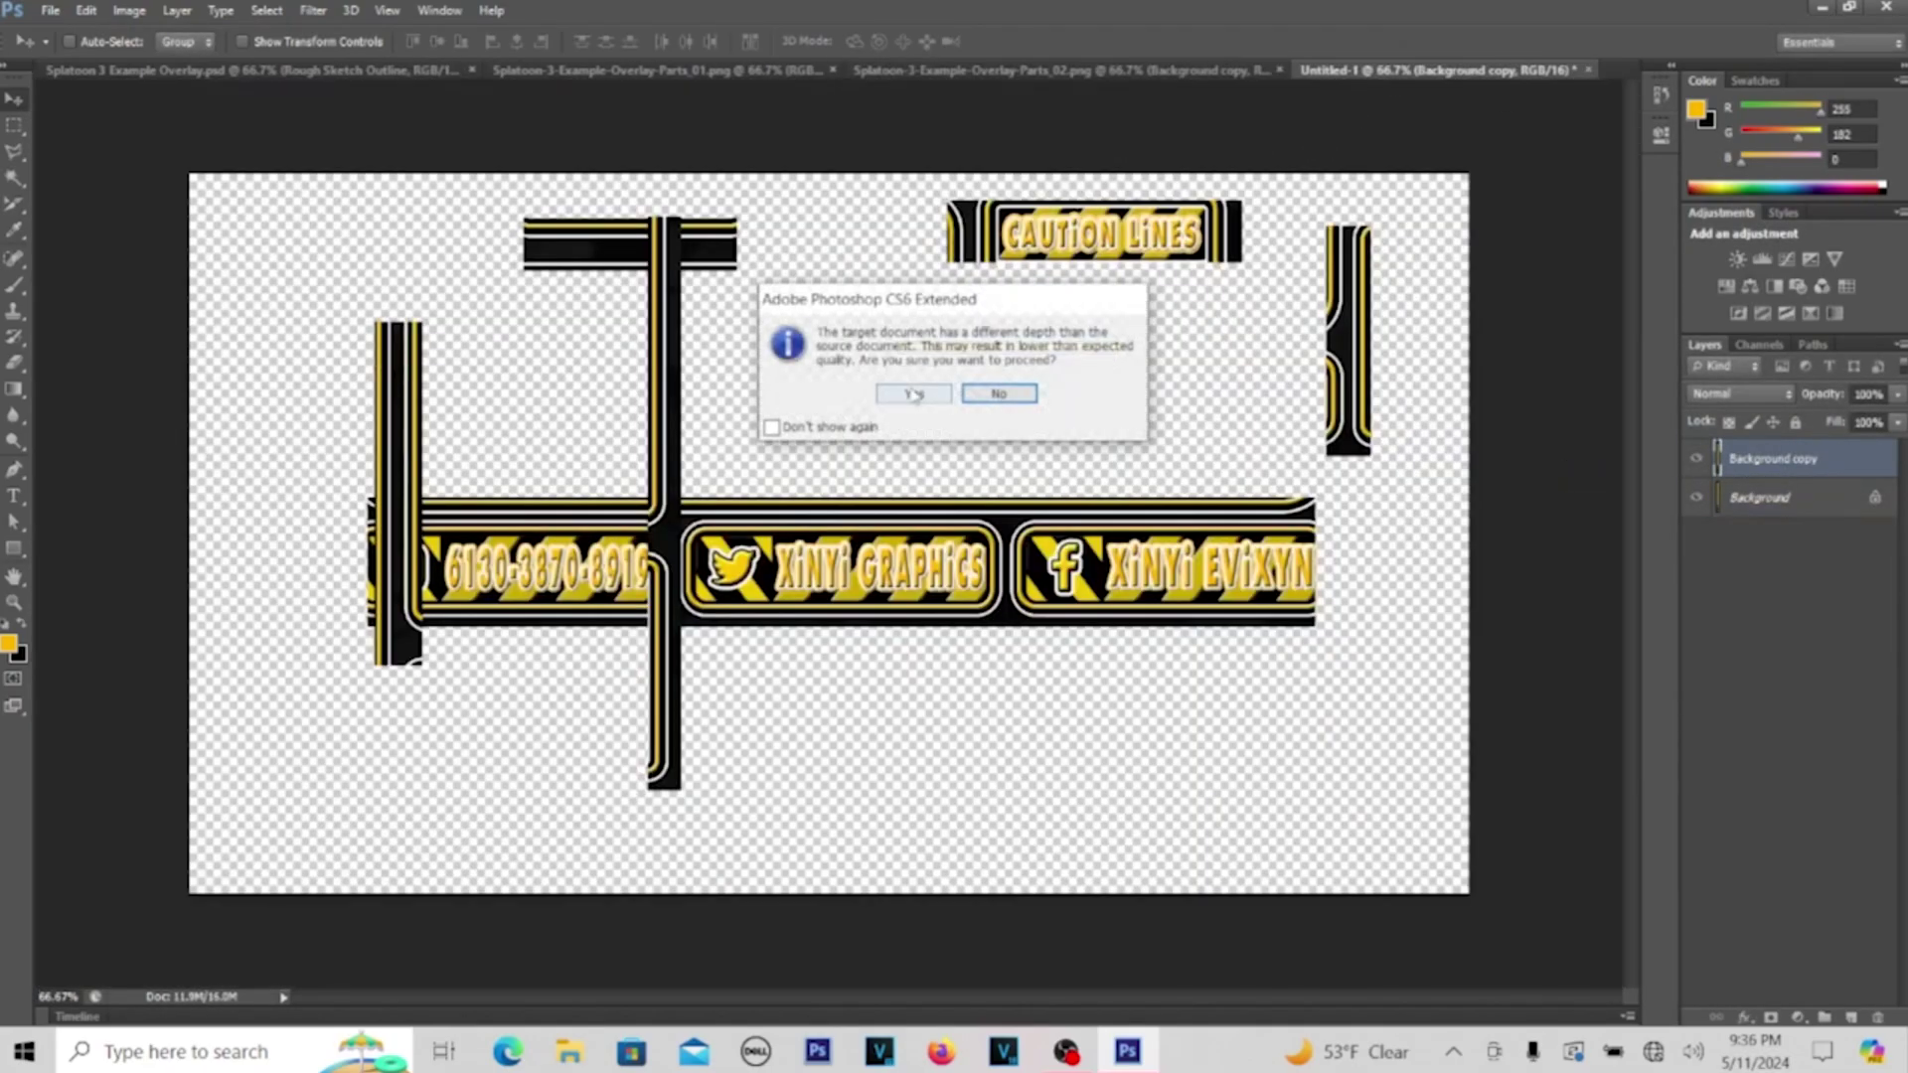
{"action": "key", "text": "Return"}
{"action": "key", "text": "ctrl+w"}
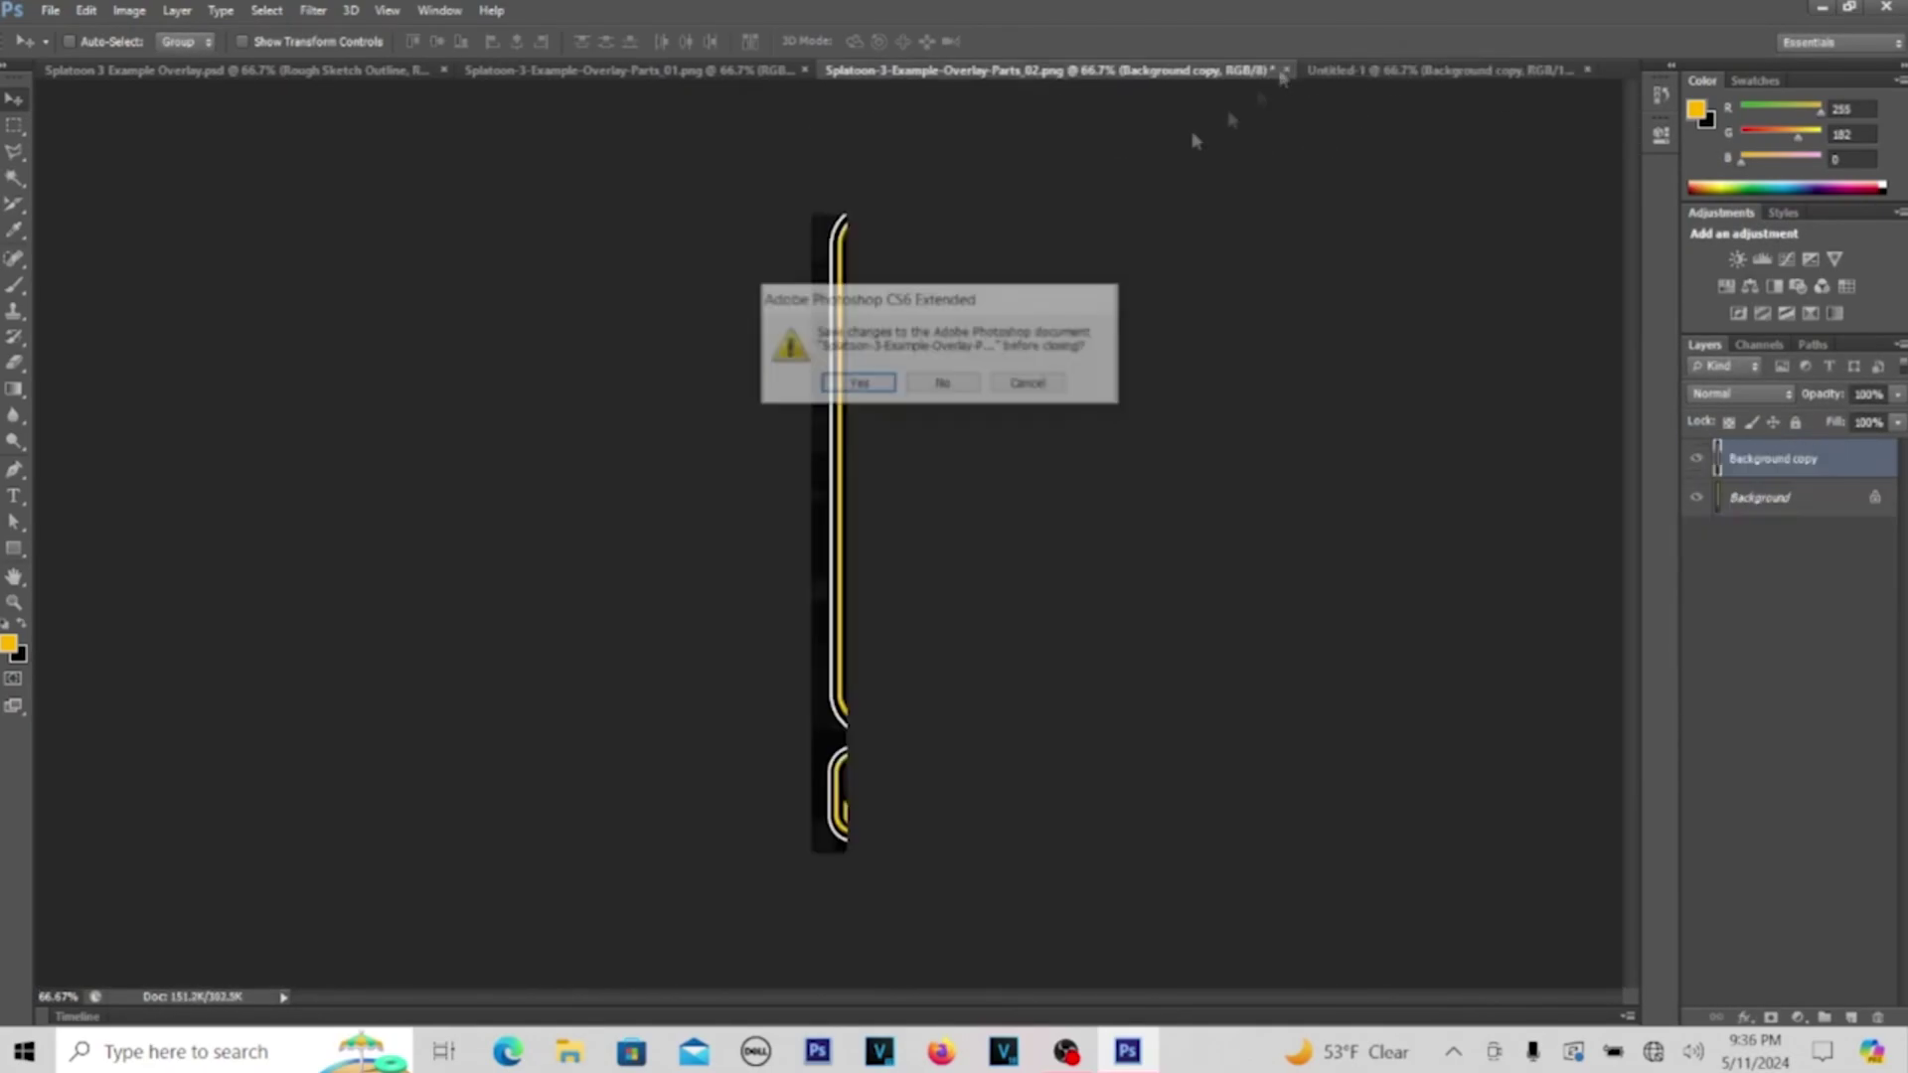
{"action": "left_click", "coordinate": [937, 384]}
Copy the SPLATOON 3 banner into Untitled-1, then close it and the overlay psd unsaved
{"action": "left_click", "coordinate": [729, 72]}
{"action": "right_click", "coordinate": [1780, 450]}
{"action": "left_click", "coordinate": [1630, 500]}
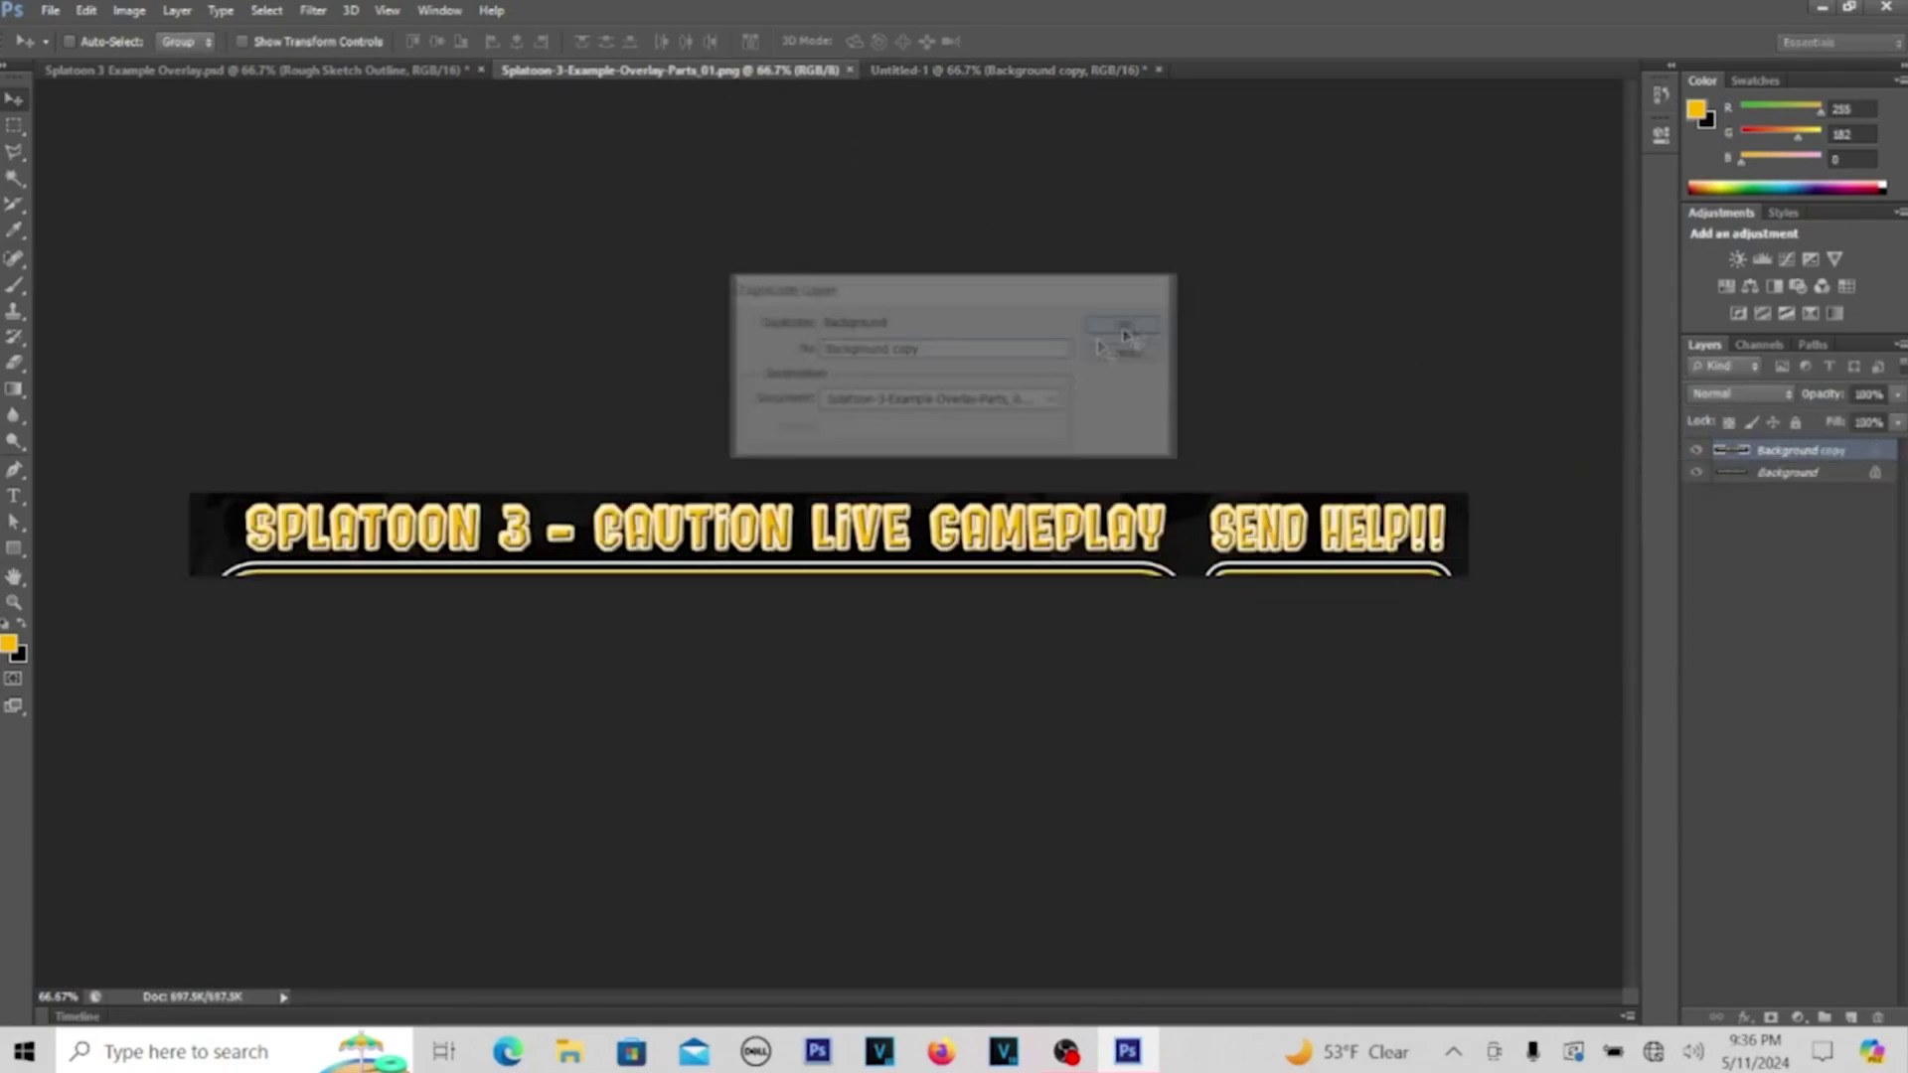
{"action": "key", "text": "Return"}
{"action": "key", "text": "Return"}
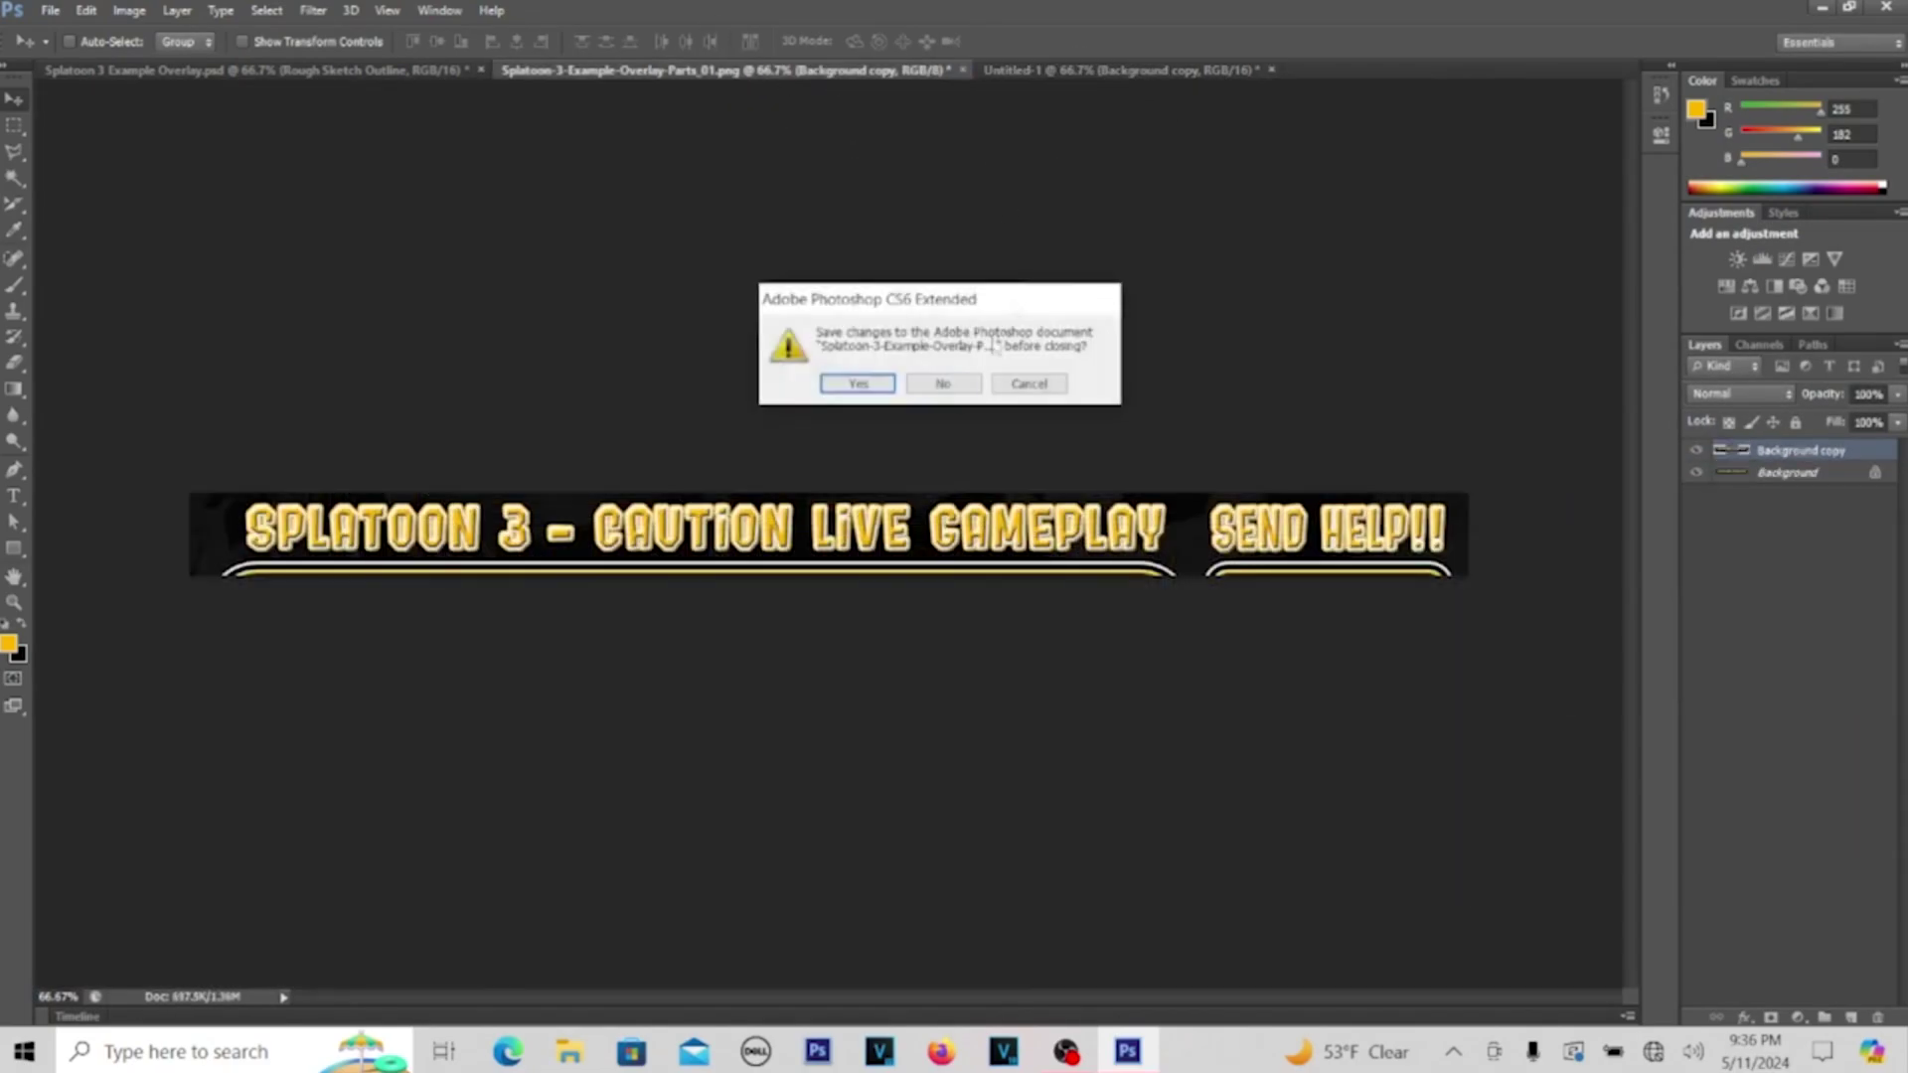
{"action": "left_click", "coordinate": [942, 384]}
{"action": "left_click", "coordinate": [110, 69]}
{"action": "key", "text": "ctrl+w"}
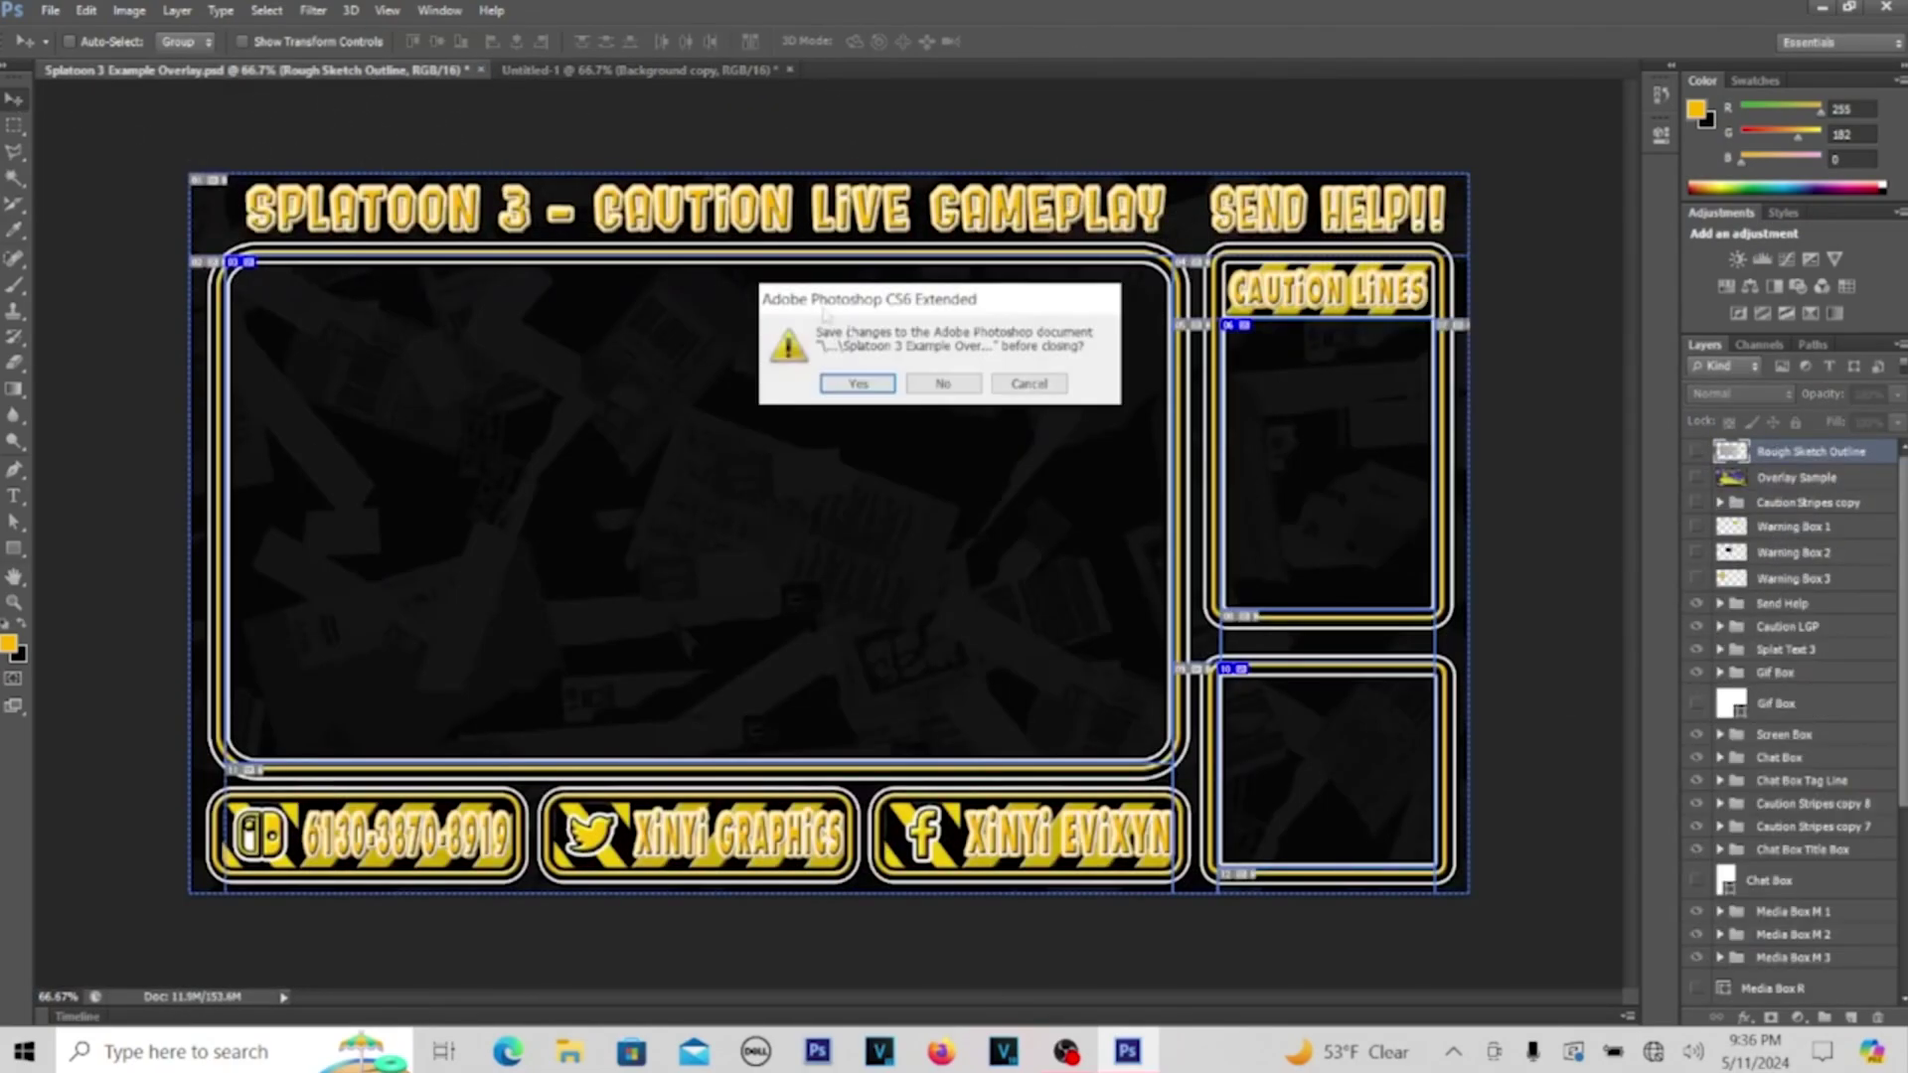
{"action": "left_click", "coordinate": [943, 384]}
{"action": "left_click", "coordinate": [49, 10]}
Open the Overlay Parts file from the Desktop's Overlay Video folder
{"action": "mouse_move", "coordinate": [139, 180]}
{"action": "key", "text": "ctrl+o"}
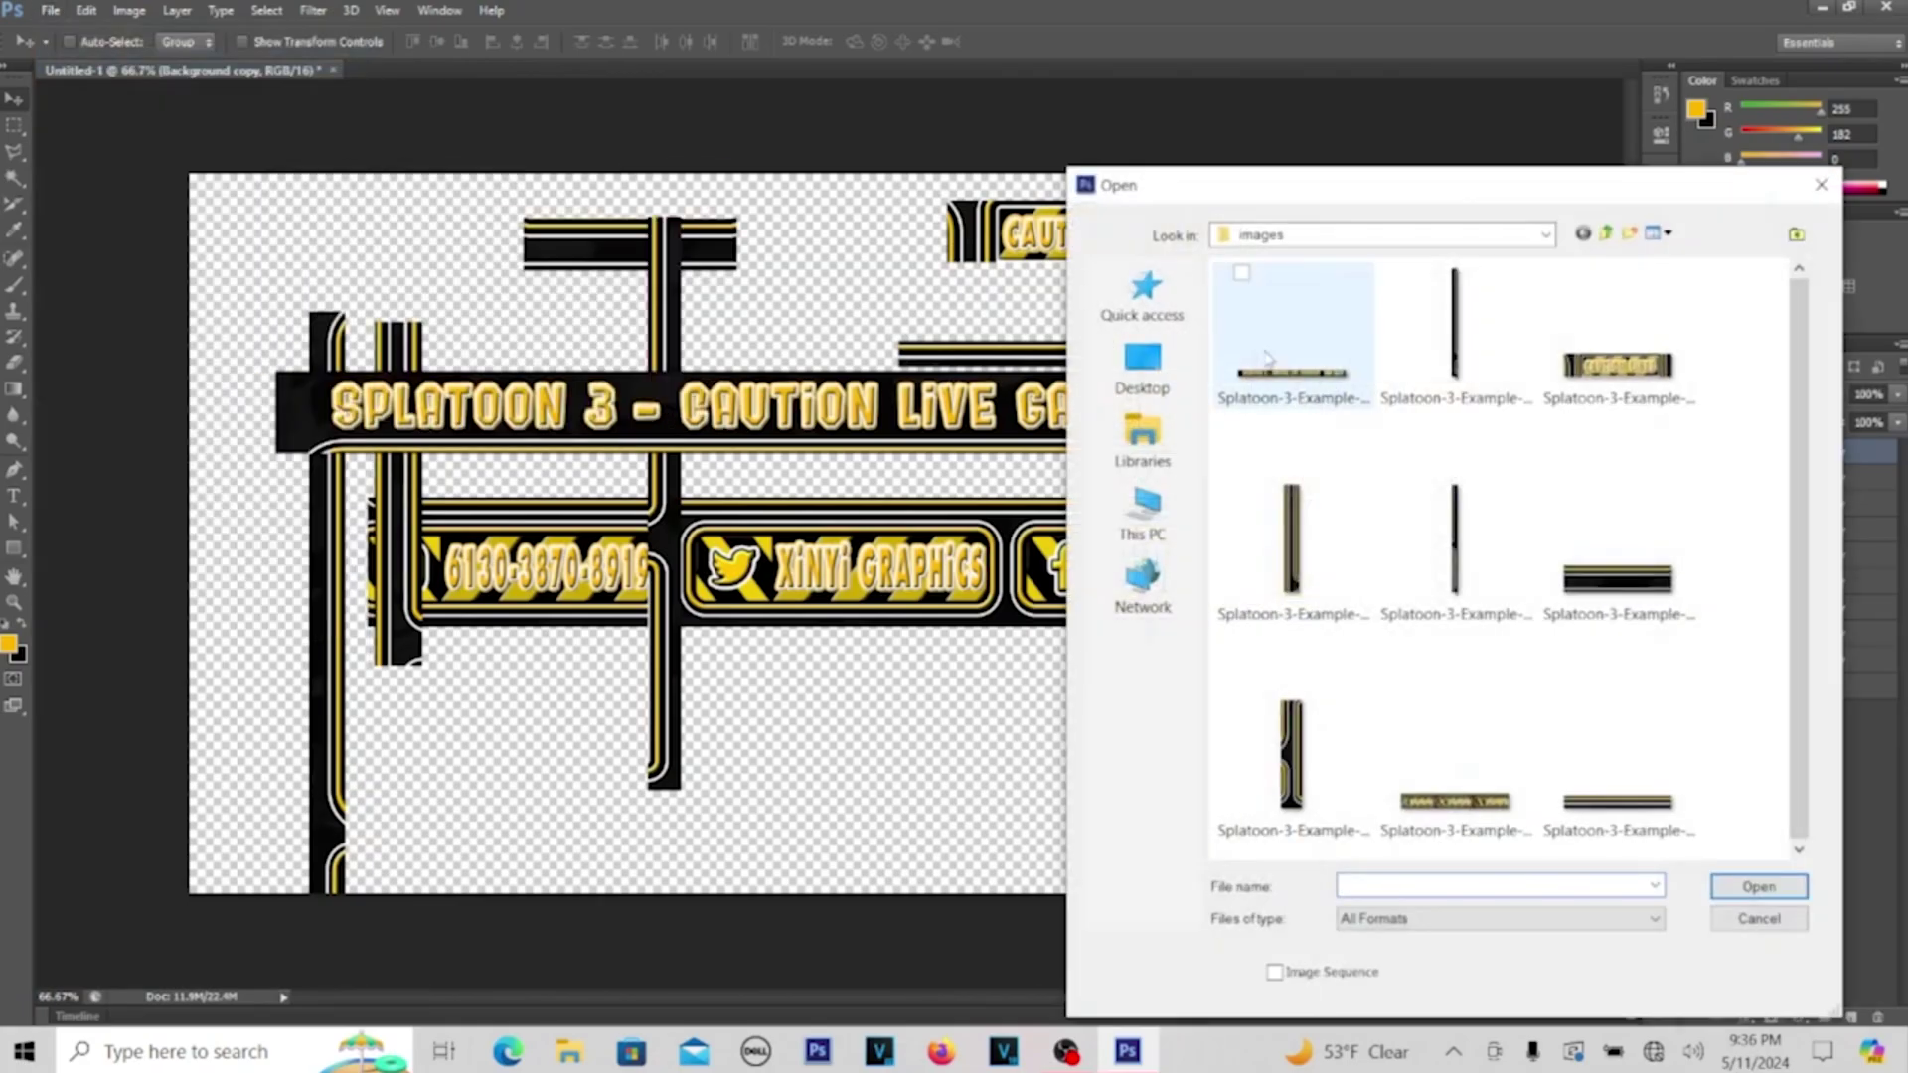
{"action": "left_click", "coordinate": [1143, 368]}
{"action": "scroll", "coordinate": [1454, 452], "scroll_direction": "down", "scroll_amount": 5}
{"action": "scroll", "coordinate": [1453, 452], "scroll_direction": "down", "scroll_amount": 2}
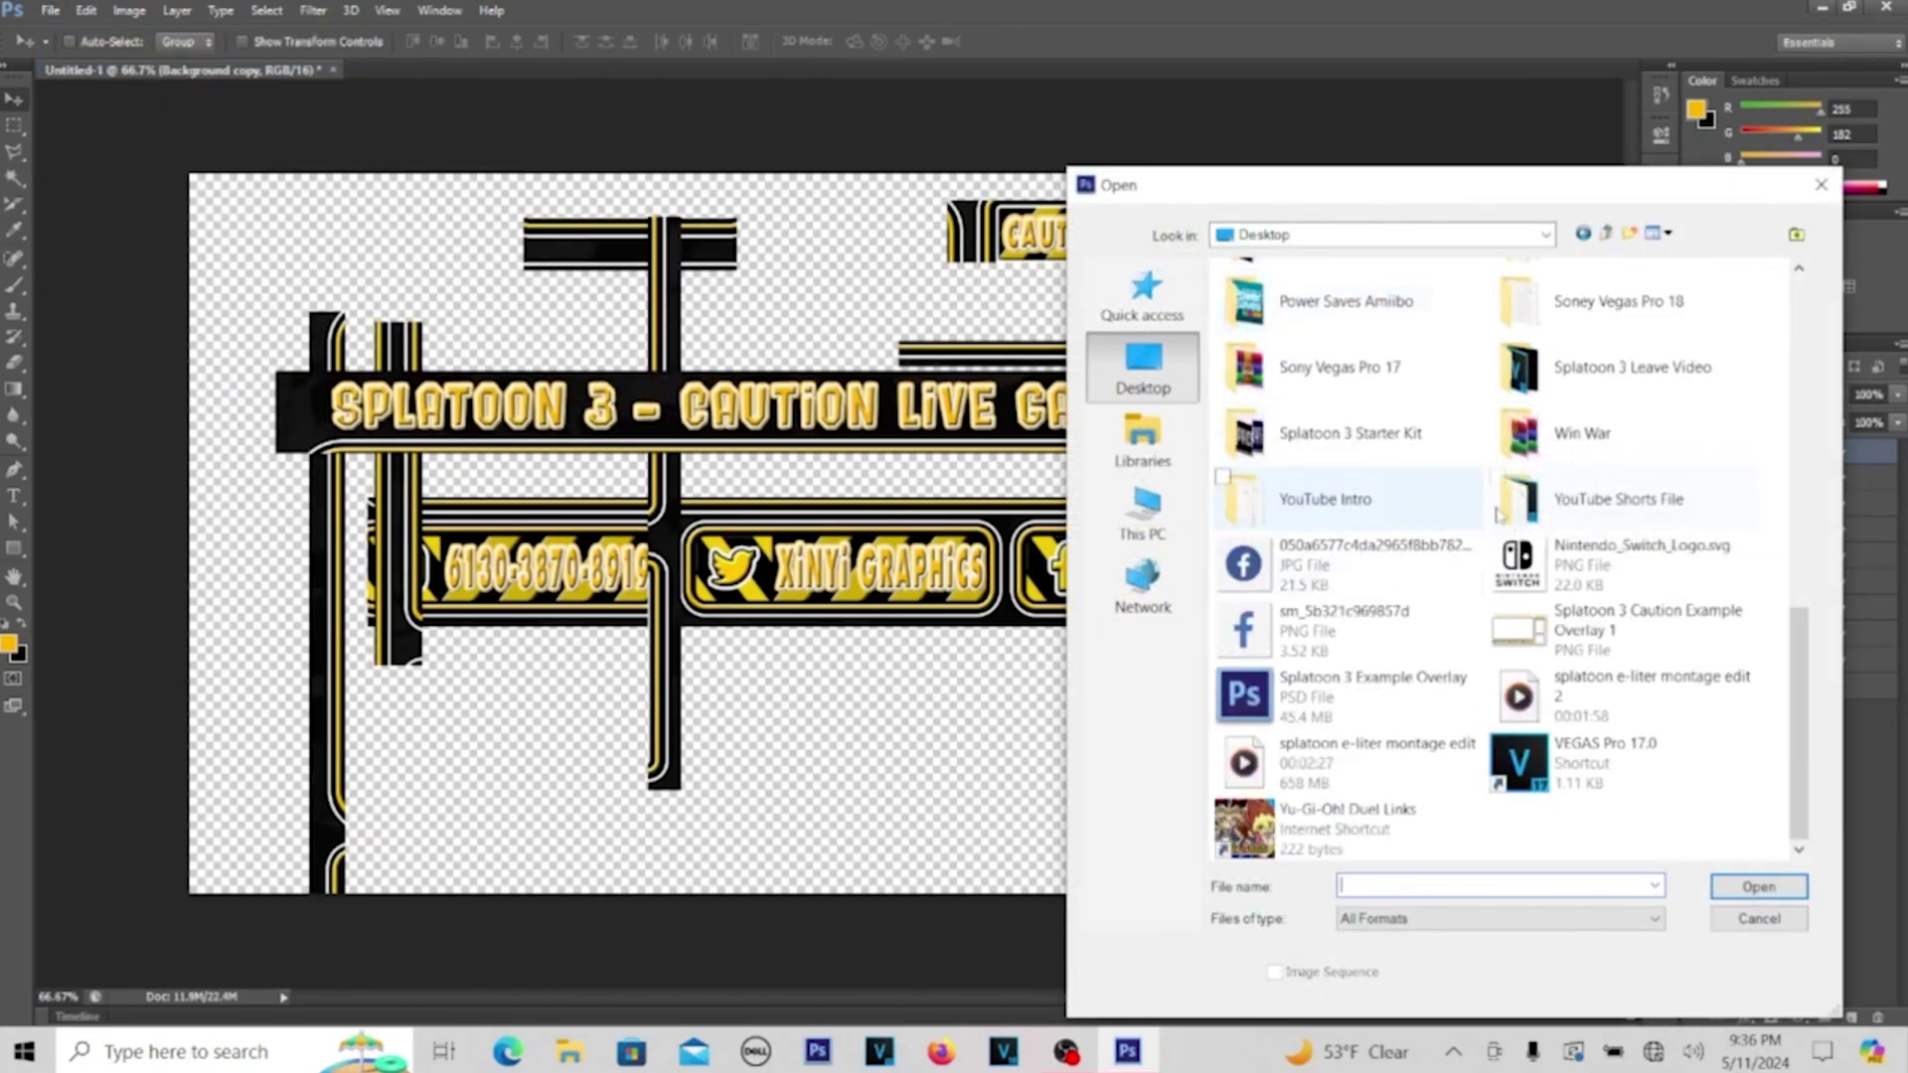
{"action": "scroll", "coordinate": [1501, 497], "scroll_direction": "up", "scroll_amount": 4}
{"action": "scroll", "coordinate": [1539, 537], "scroll_direction": "up", "scroll_amount": 3}
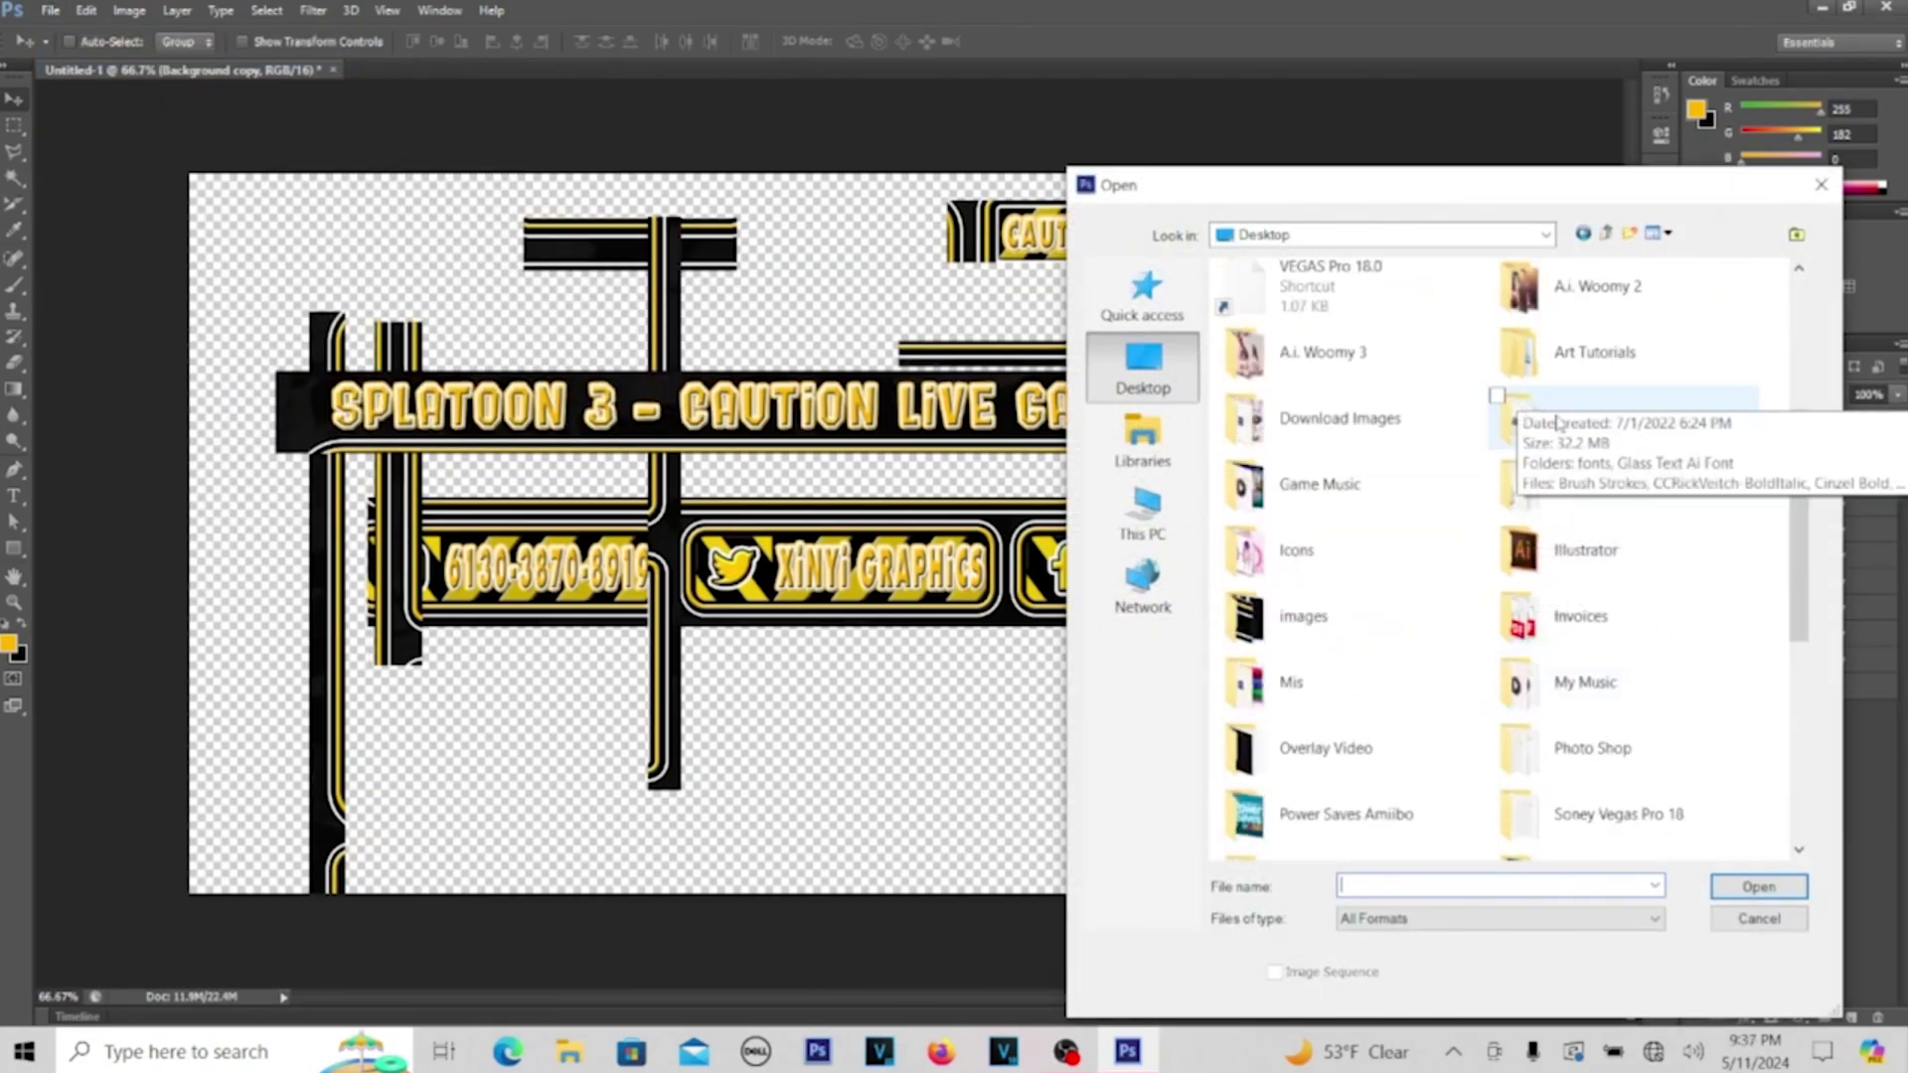
{"action": "scroll", "coordinate": [1610, 428], "scroll_direction": "up", "scroll_amount": 3}
{"action": "scroll", "coordinate": [1640, 651], "scroll_direction": "down", "scroll_amount": 5}
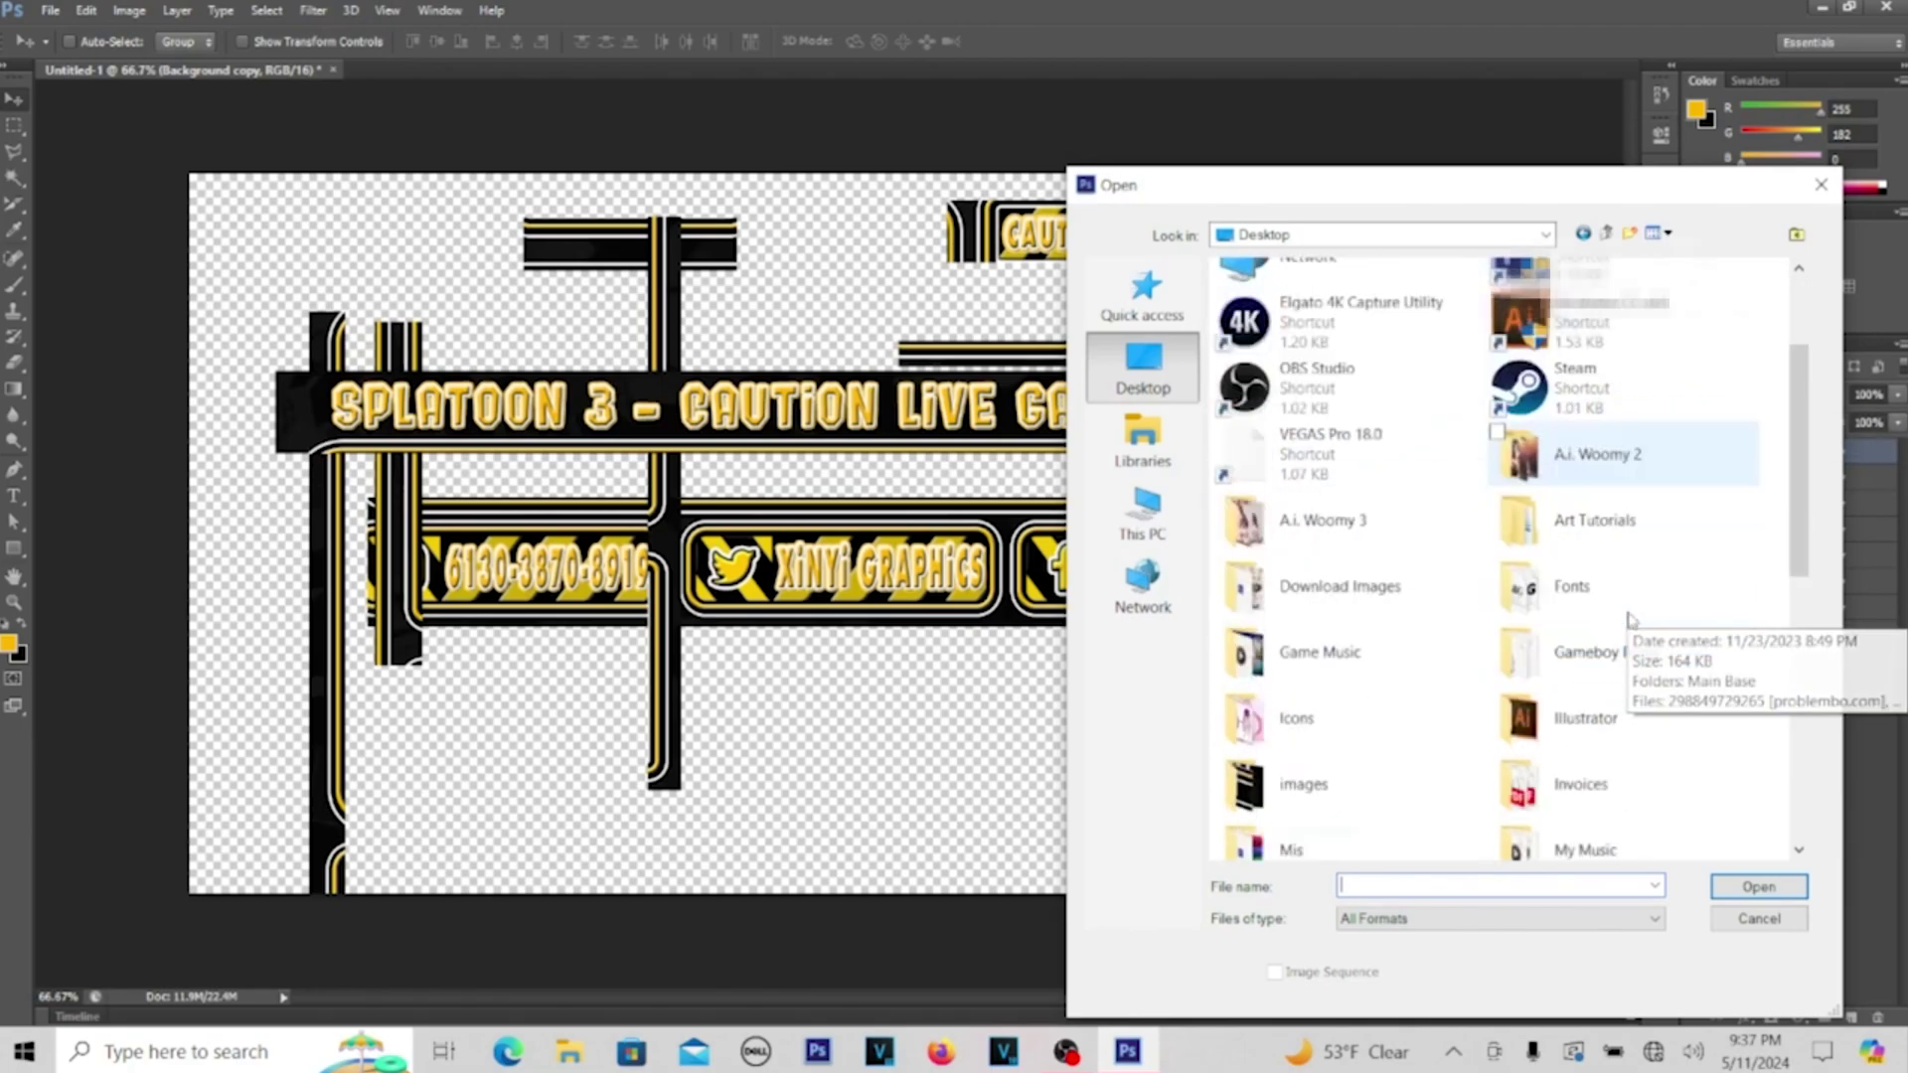
{"action": "double_click", "coordinate": [1322, 748]}
{"action": "scroll", "coordinate": [1499, 487], "scroll_direction": "down", "scroll_amount": 3}
{"action": "scroll", "coordinate": [1499, 487], "scroll_direction": "up", "scroll_amount": 2}
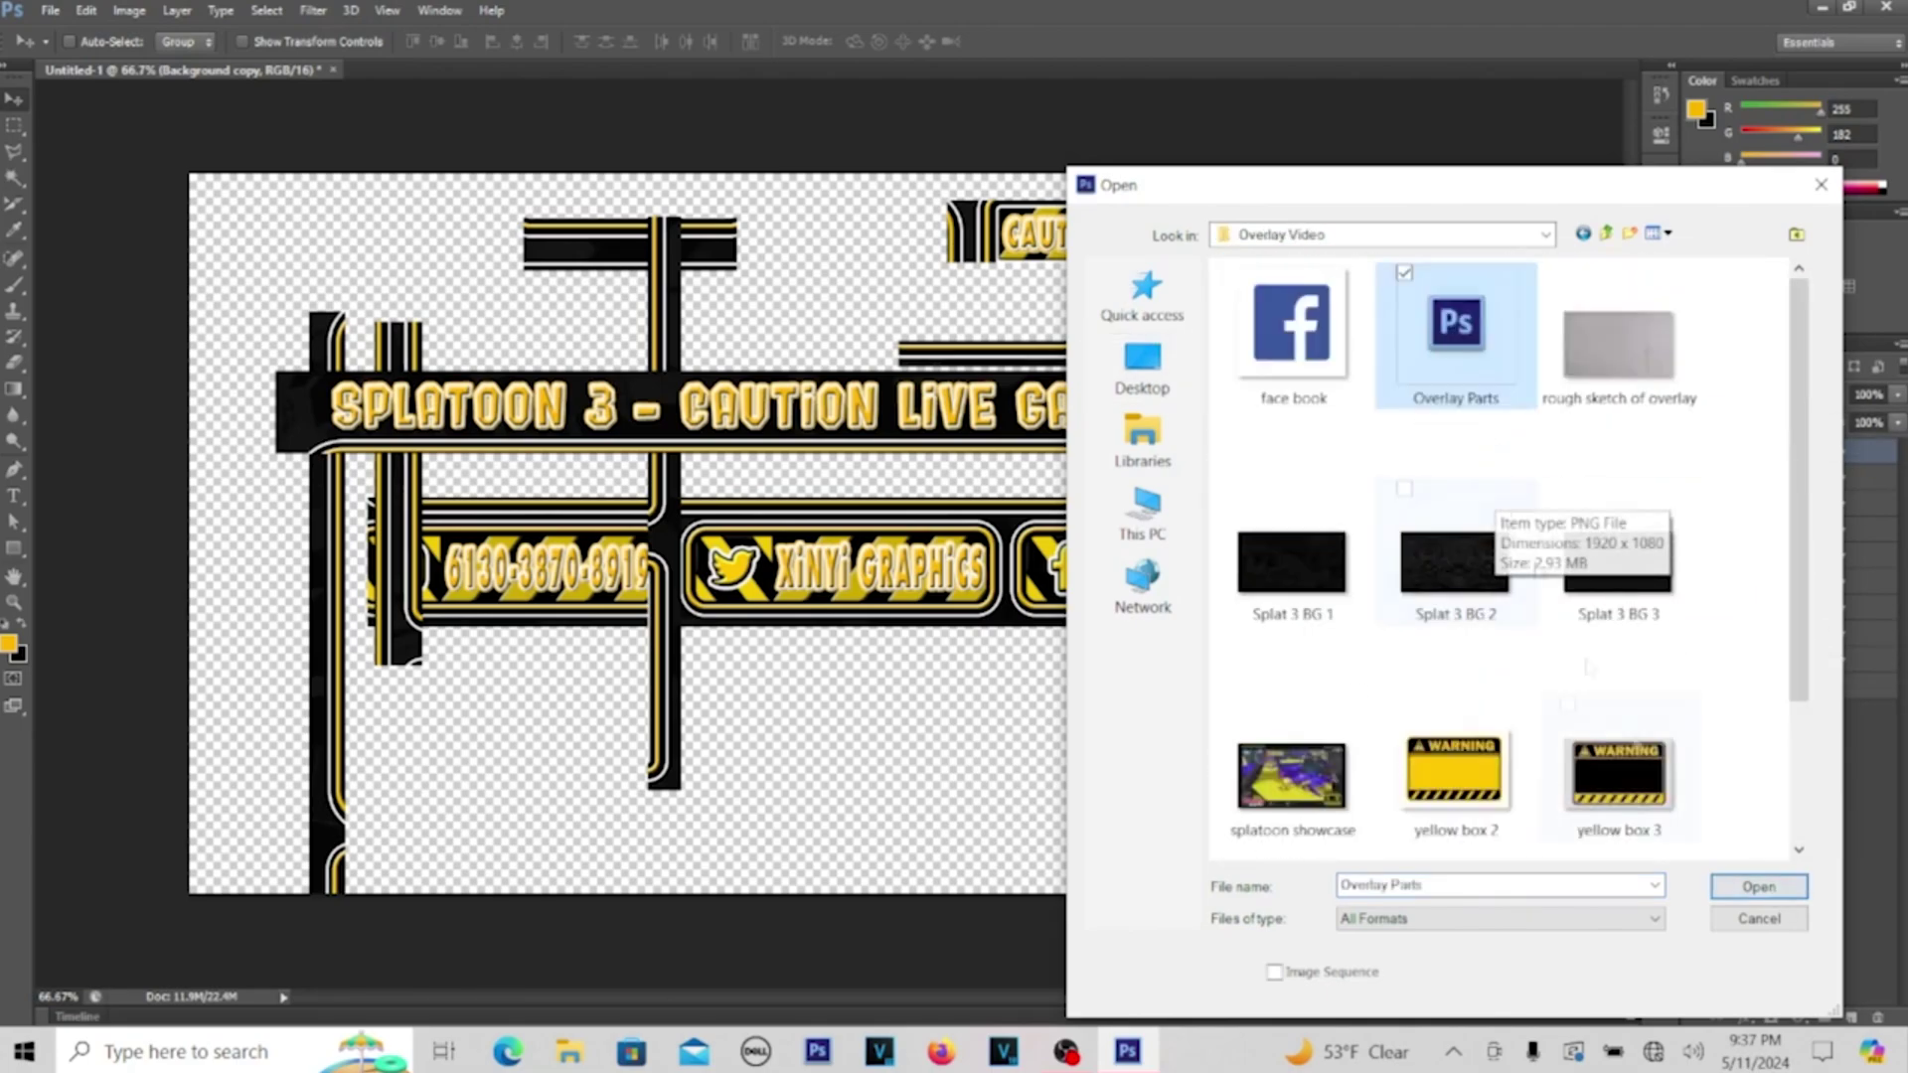
{"action": "left_click", "coordinate": [1758, 886]}
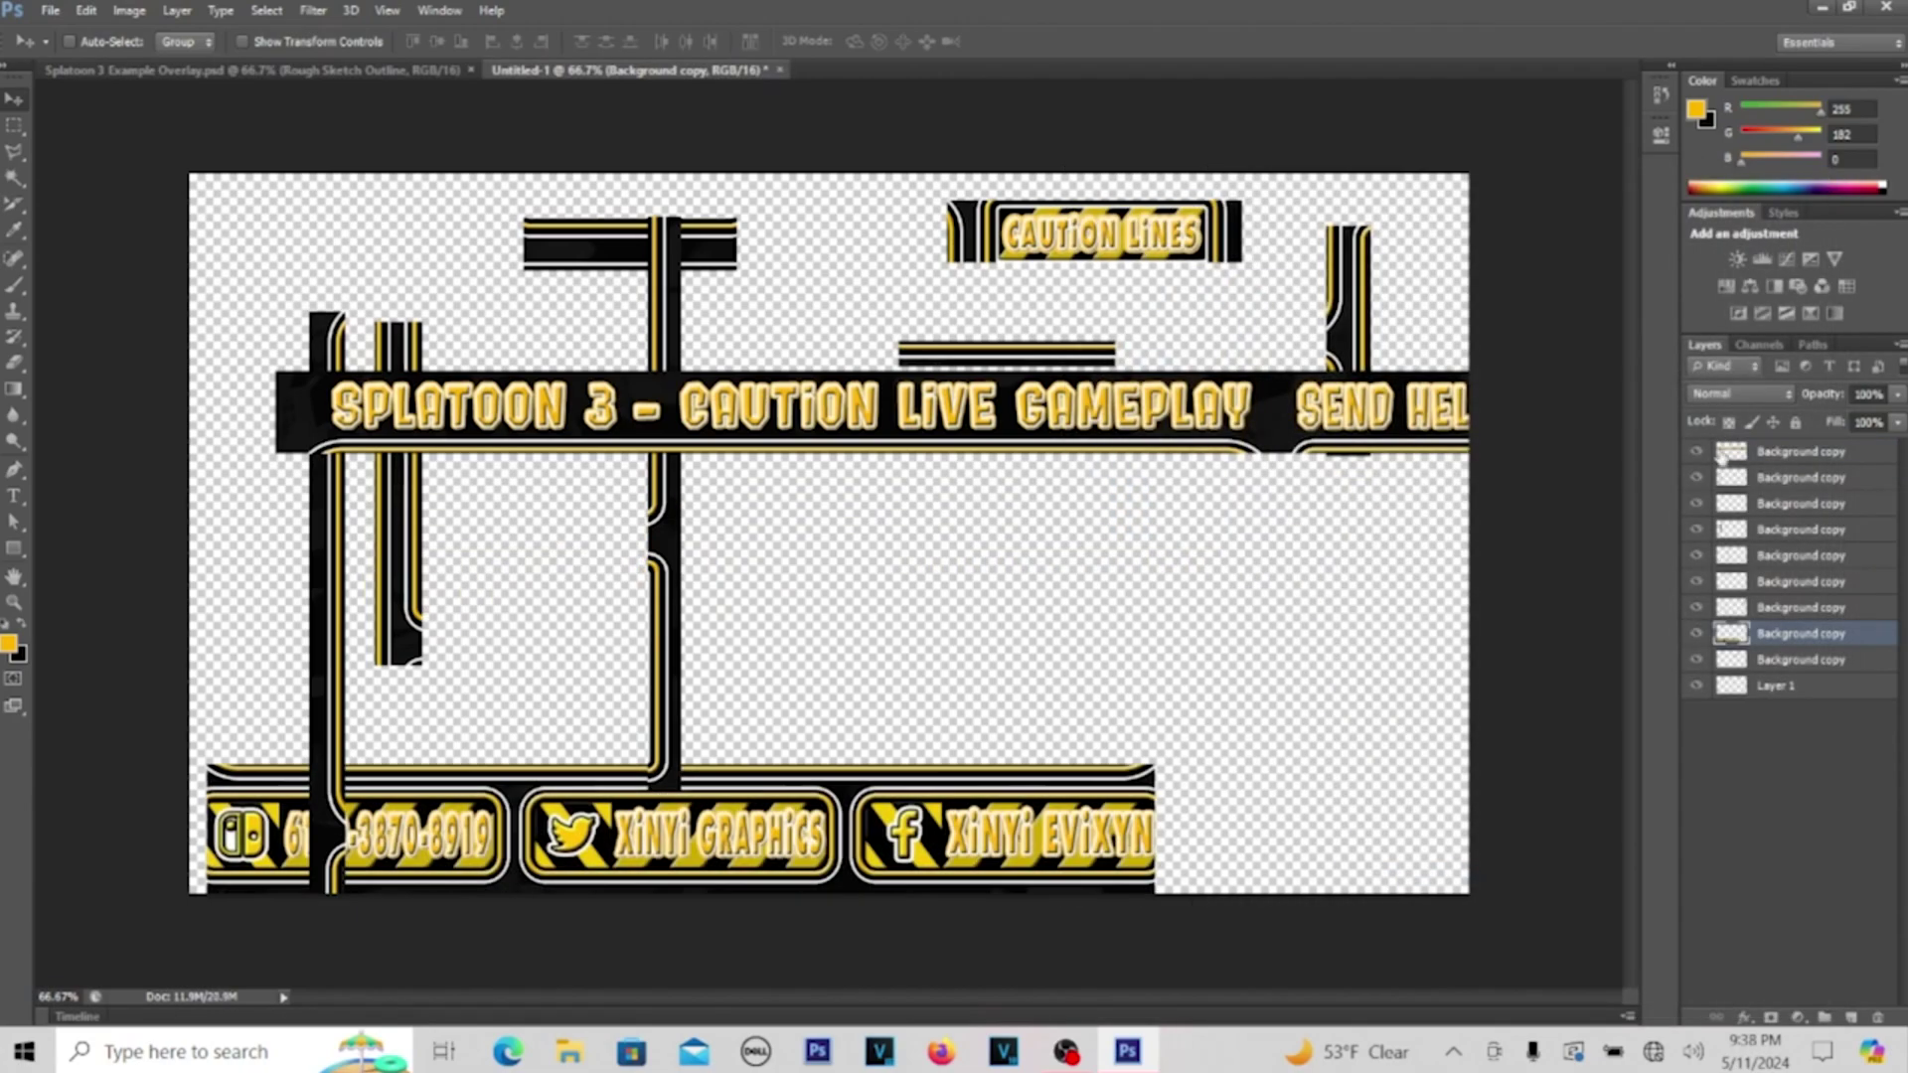
Reposition the vertical bars and thin bars, and show the CAUTION LINES banner layer
{"action": "left_click_drag", "start_coordinate": [331, 530], "coordinate": [212, 475]}
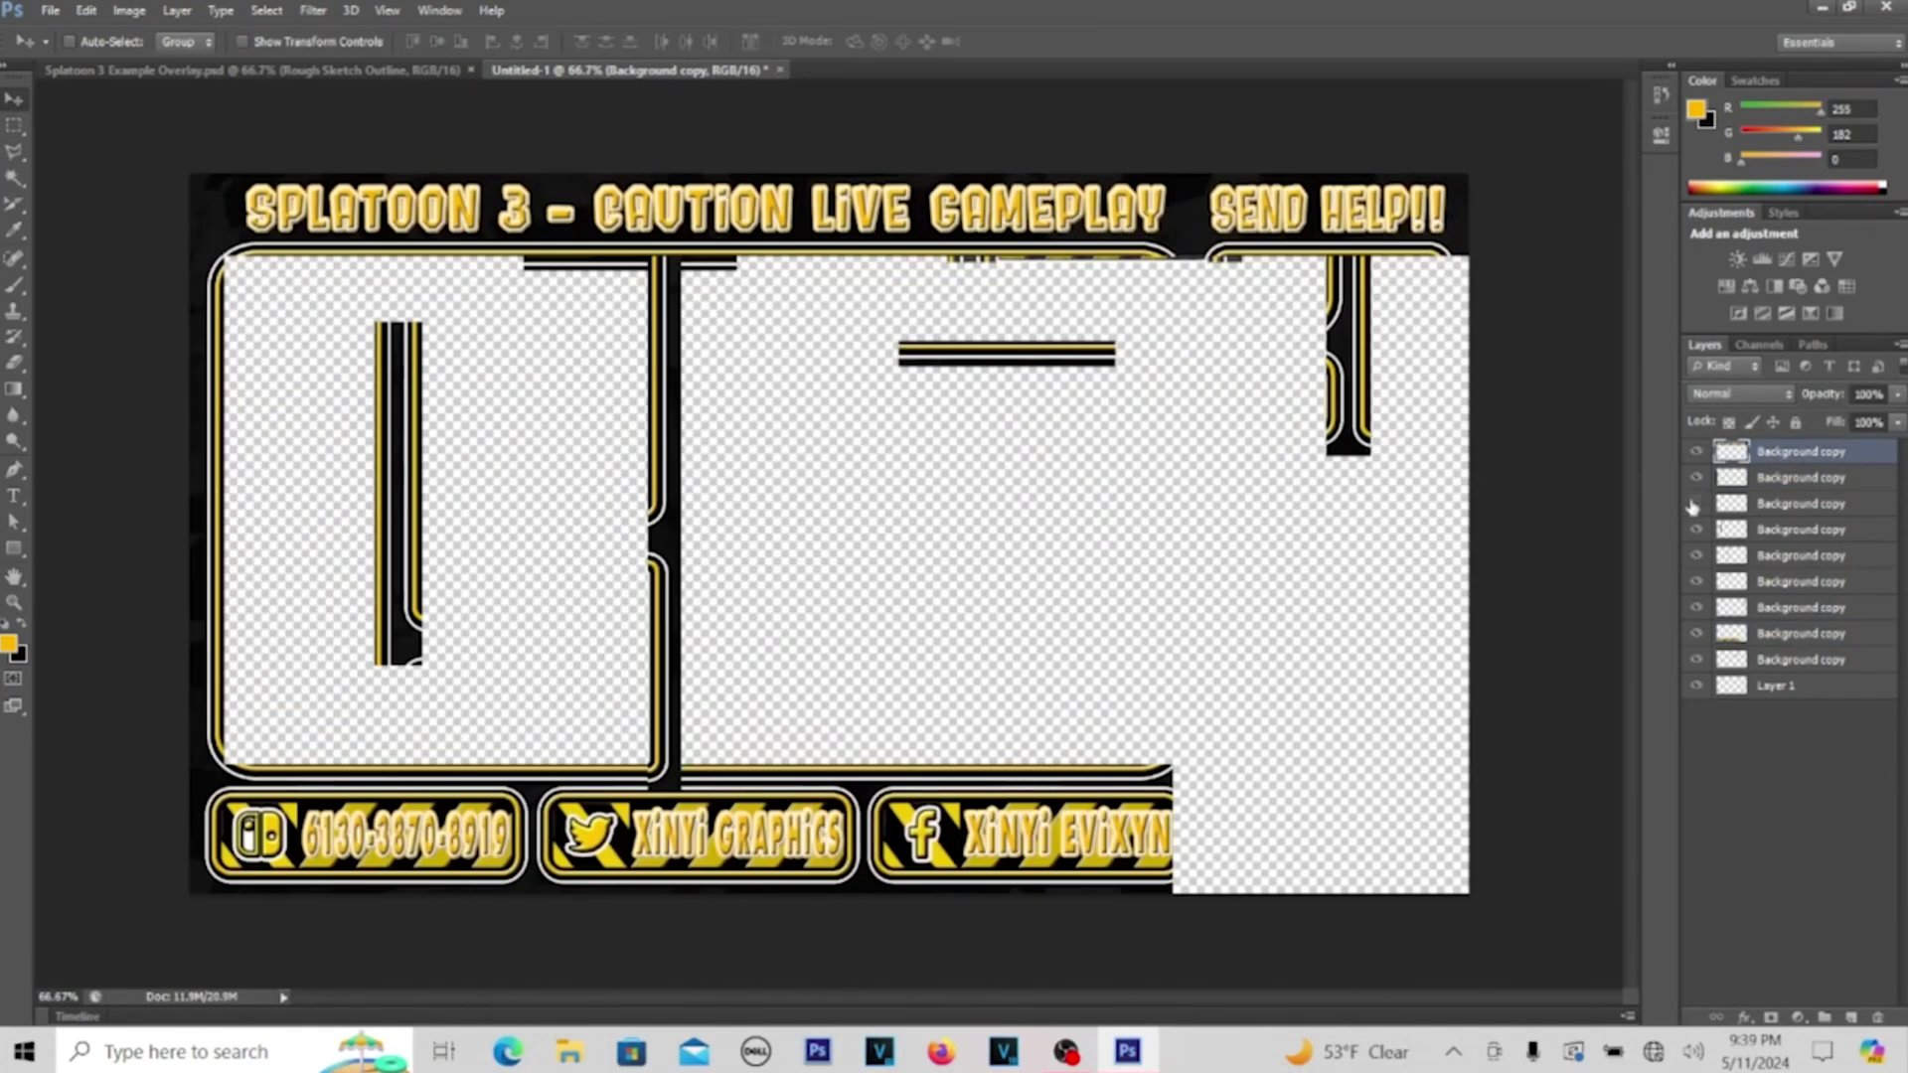
{"action": "left_click", "coordinate": [1696, 505]}
{"action": "left_click_drag", "start_coordinate": [752, 359], "coordinate": [1245, 753]}
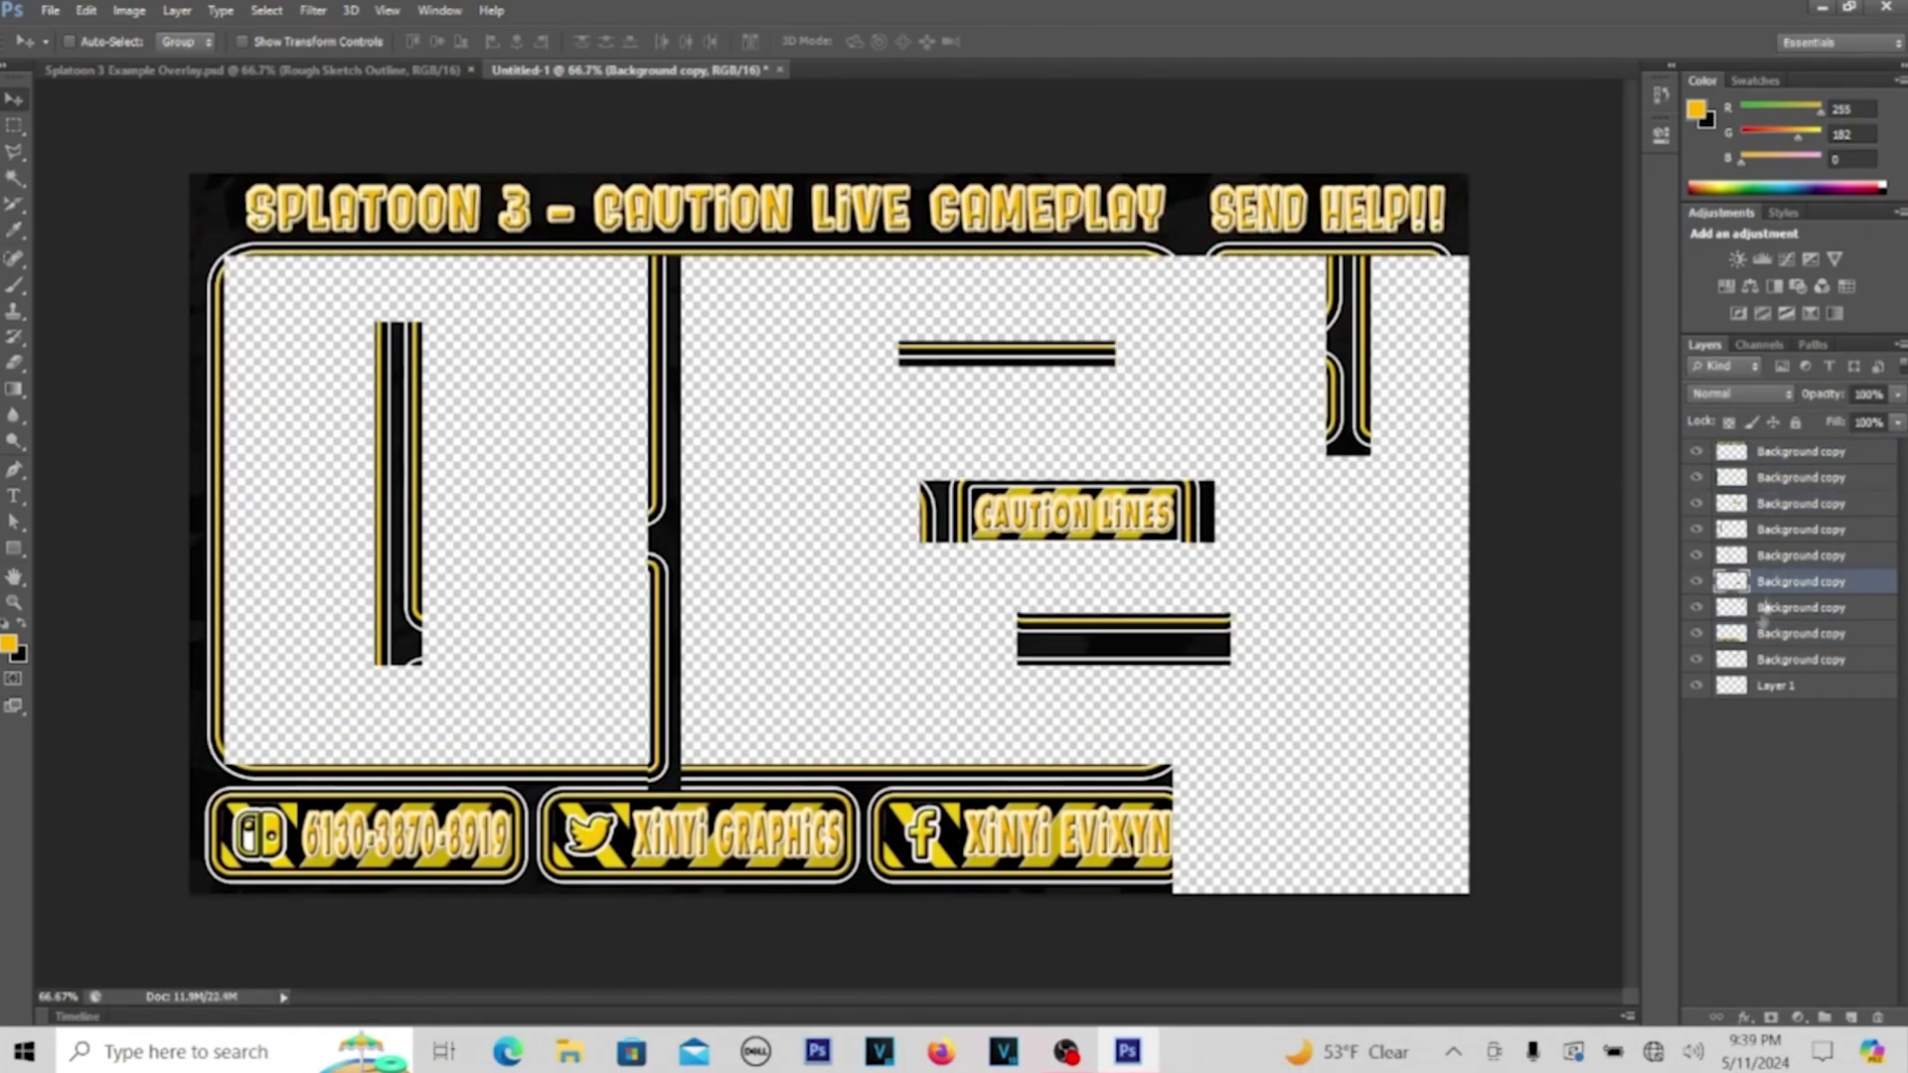
{"action": "left_click", "coordinate": [1799, 607]}
{"action": "left_click_drag", "start_coordinate": [1332, 363], "coordinate": [1223, 813]}
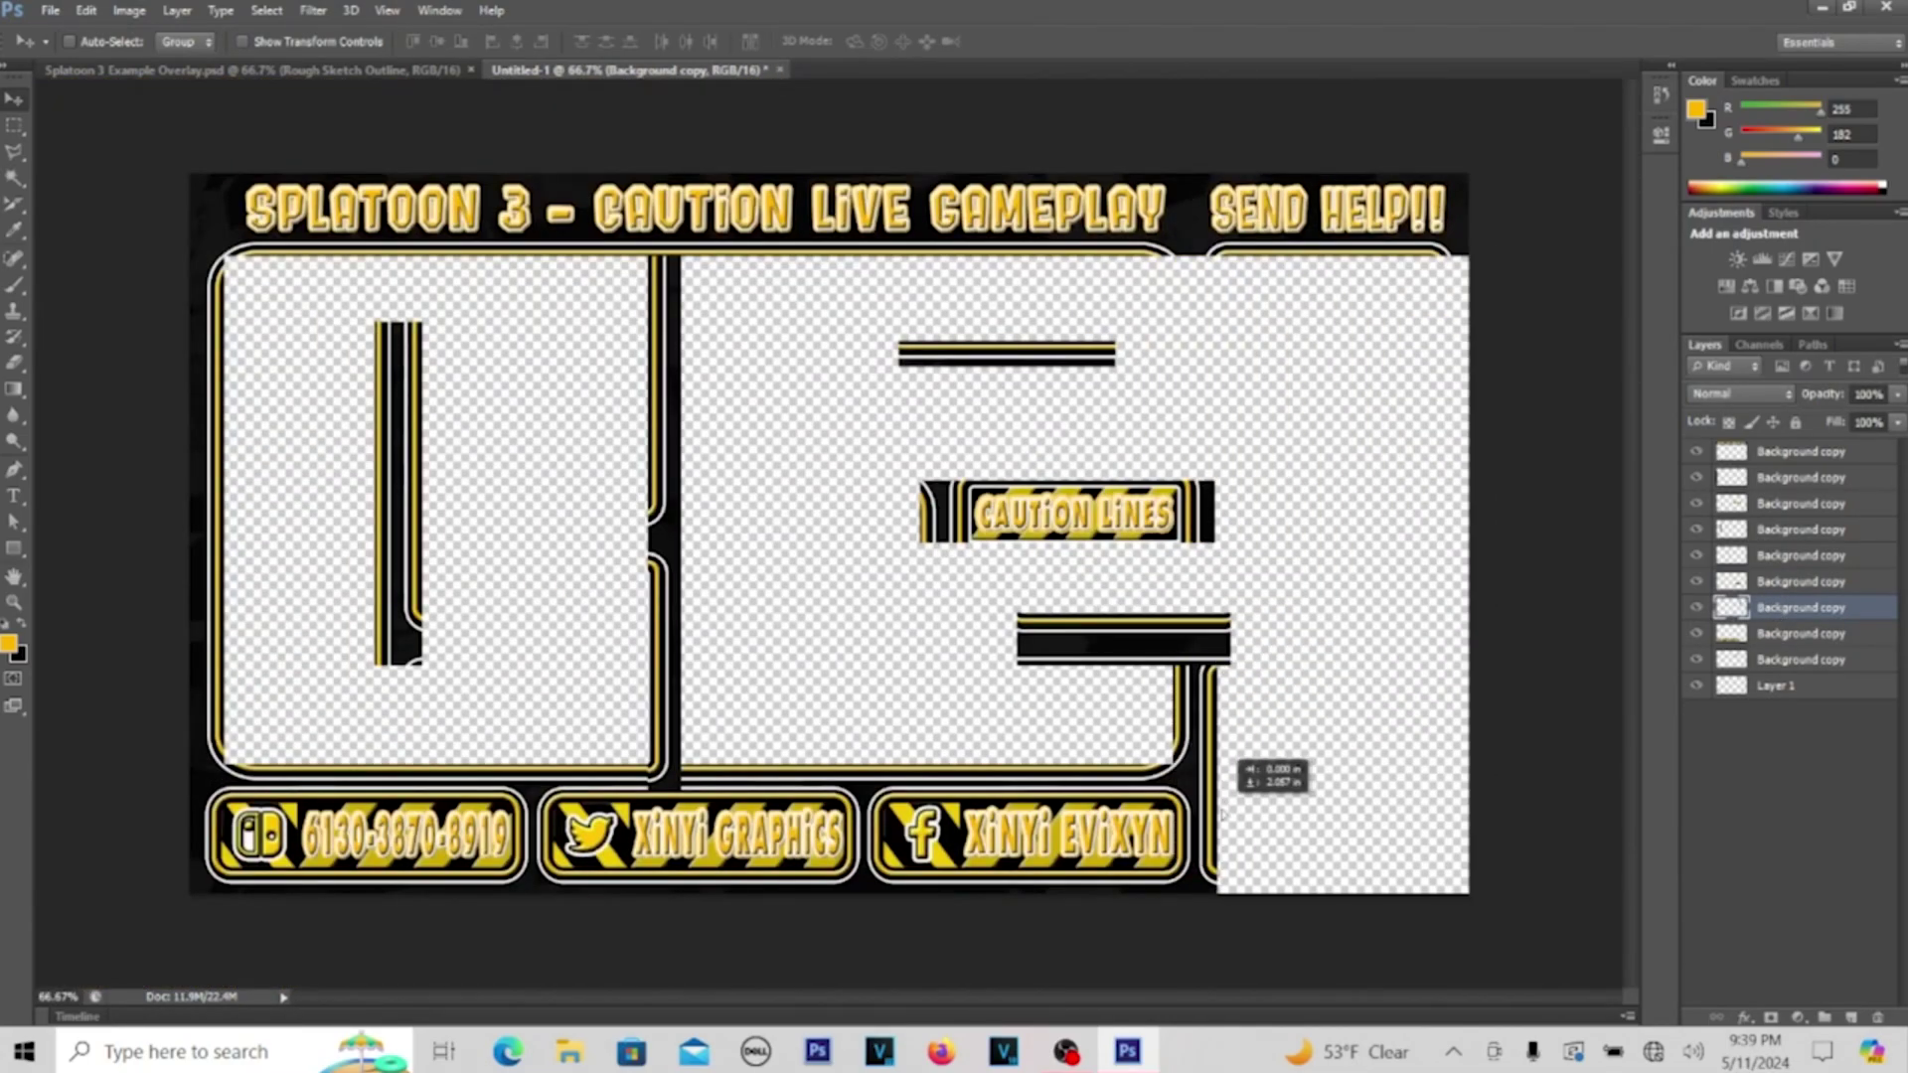
{"action": "left_click_drag", "start_coordinate": [1185, 660], "coordinate": [1171, 450]}
{"action": "left_click_drag", "start_coordinate": [662, 479], "coordinate": [1448, 581]}
Move the CAUTION LINES banner into the top-right box and a bar into the right-hand box
{"action": "left_click", "coordinate": [1782, 637], "text": "ctrl"}
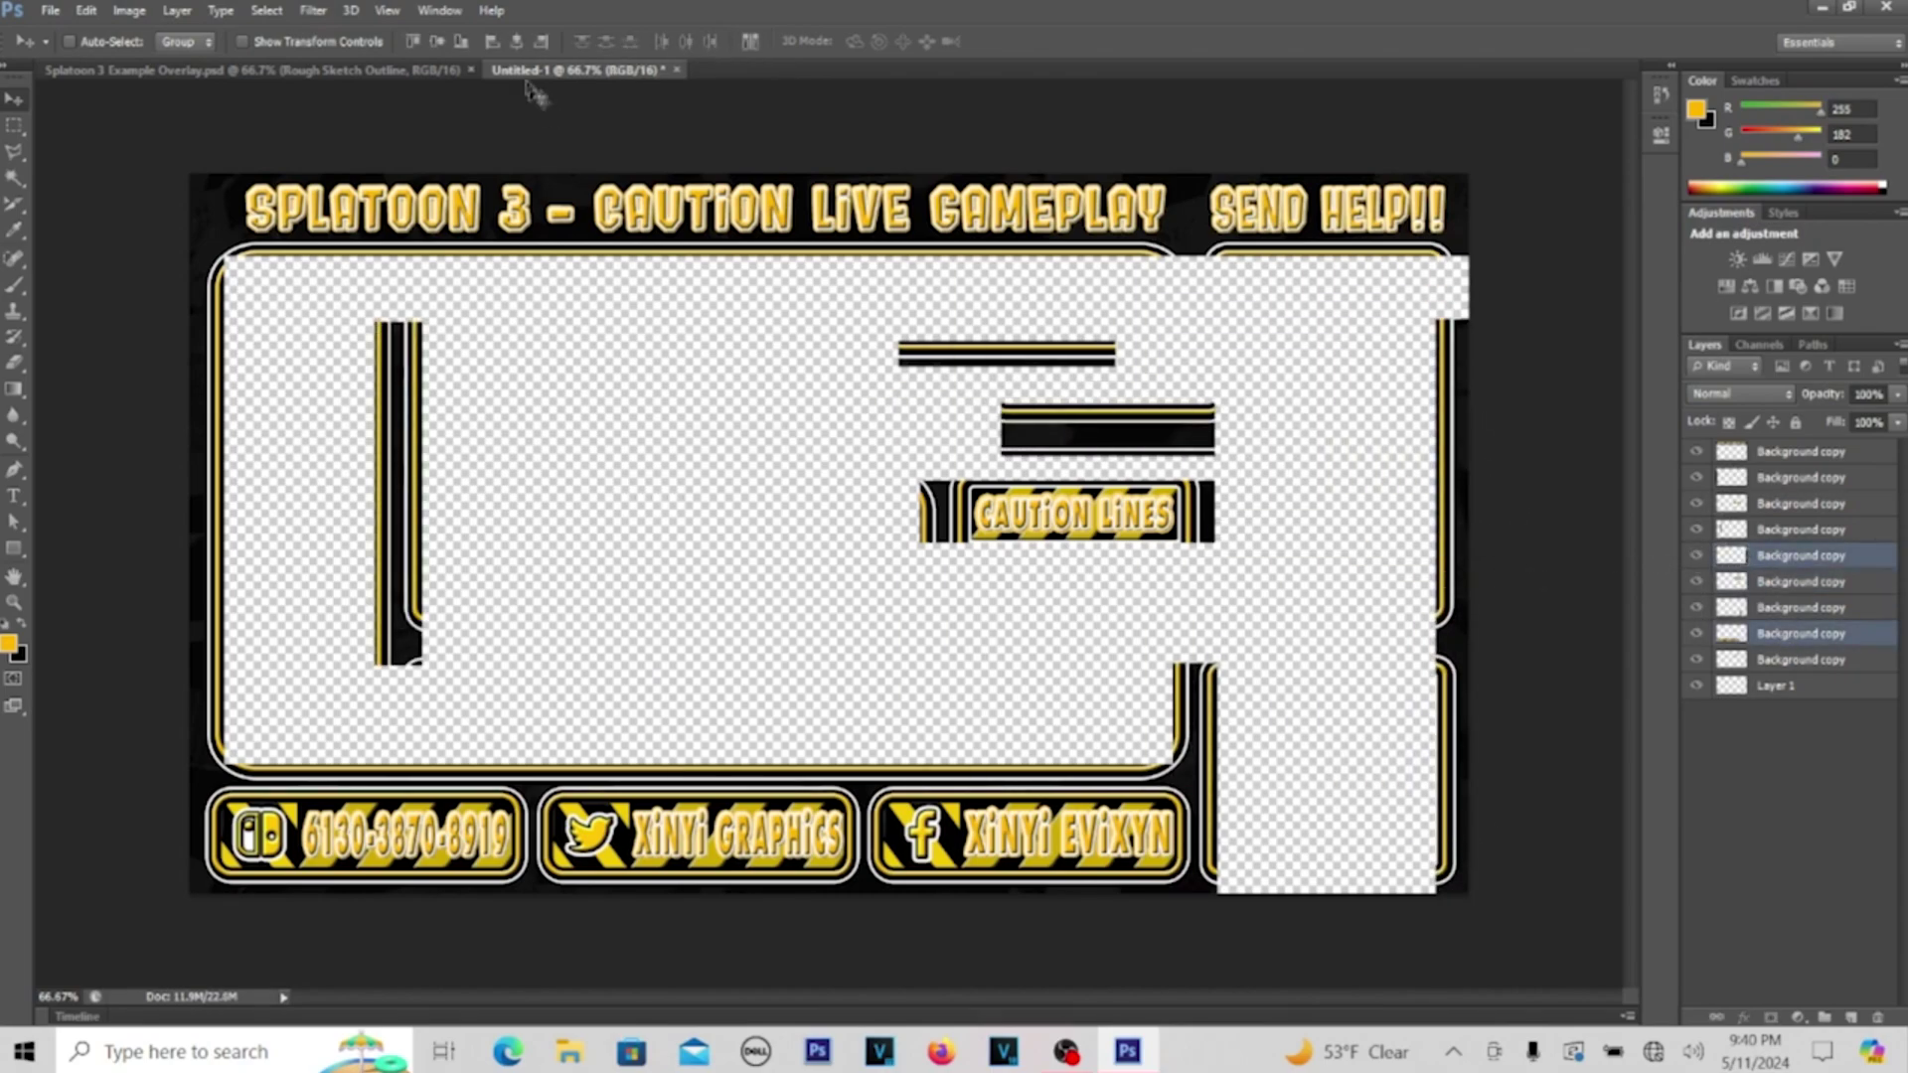
{"action": "left_click_drag", "start_coordinate": [1054, 537], "coordinate": [1329, 307]}
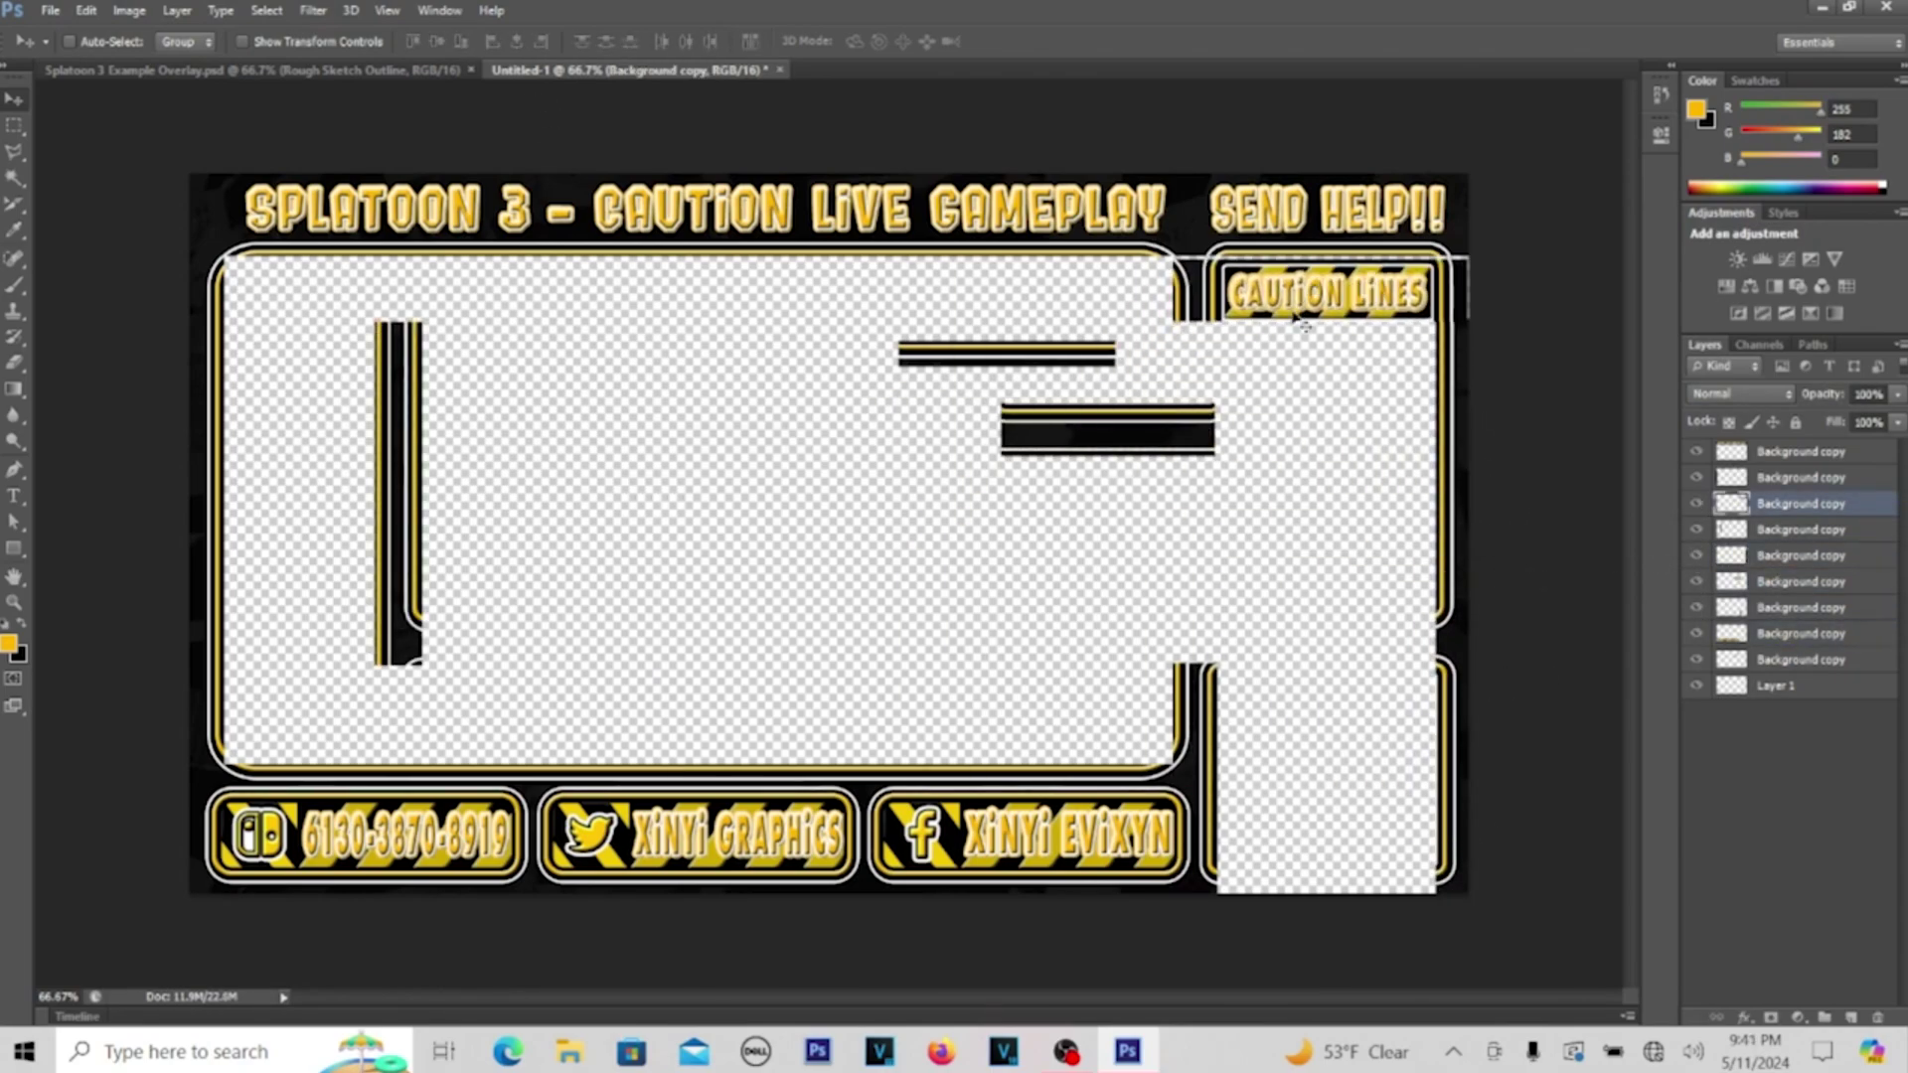
{"action": "scroll", "coordinate": [1329, 303], "scroll_direction": "up", "scroll_amount": 1}
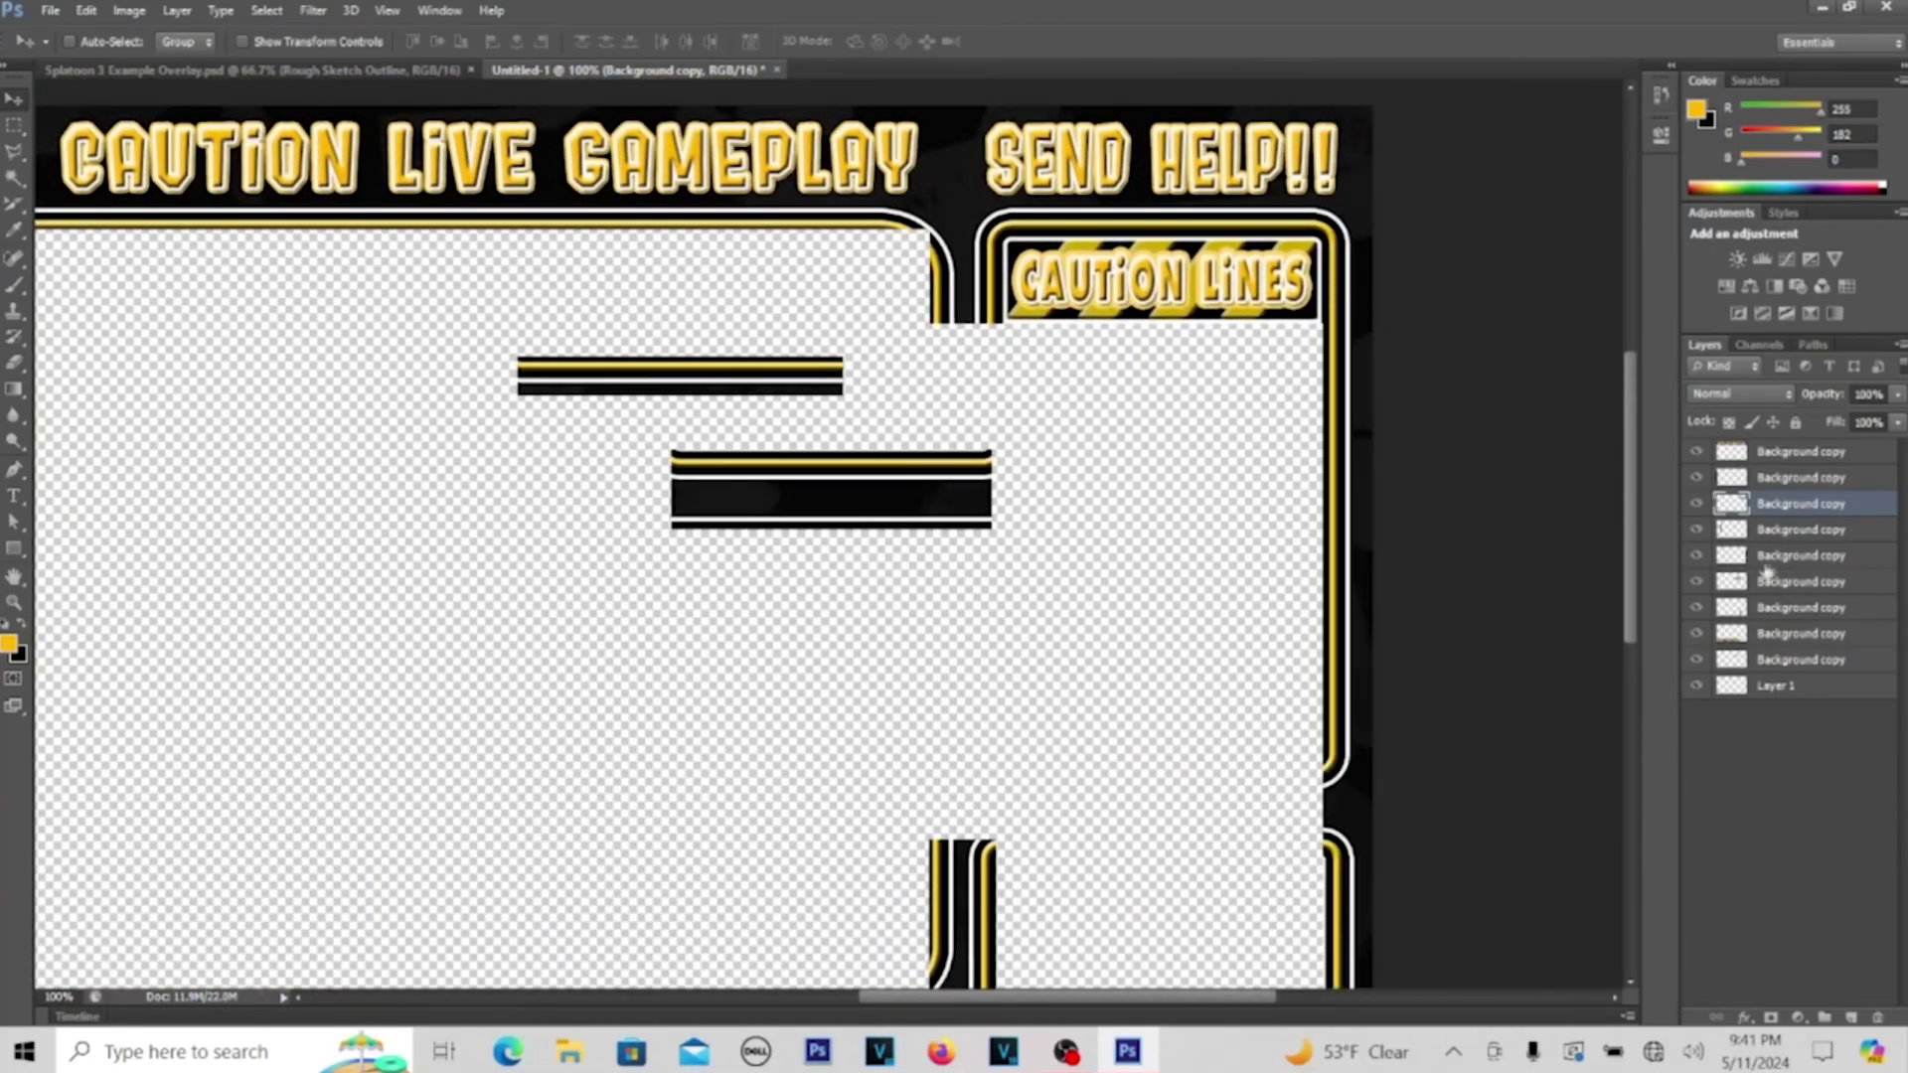
{"action": "left_click", "coordinate": [1801, 503]}
{"action": "key", "text": "ctrl+minus"}
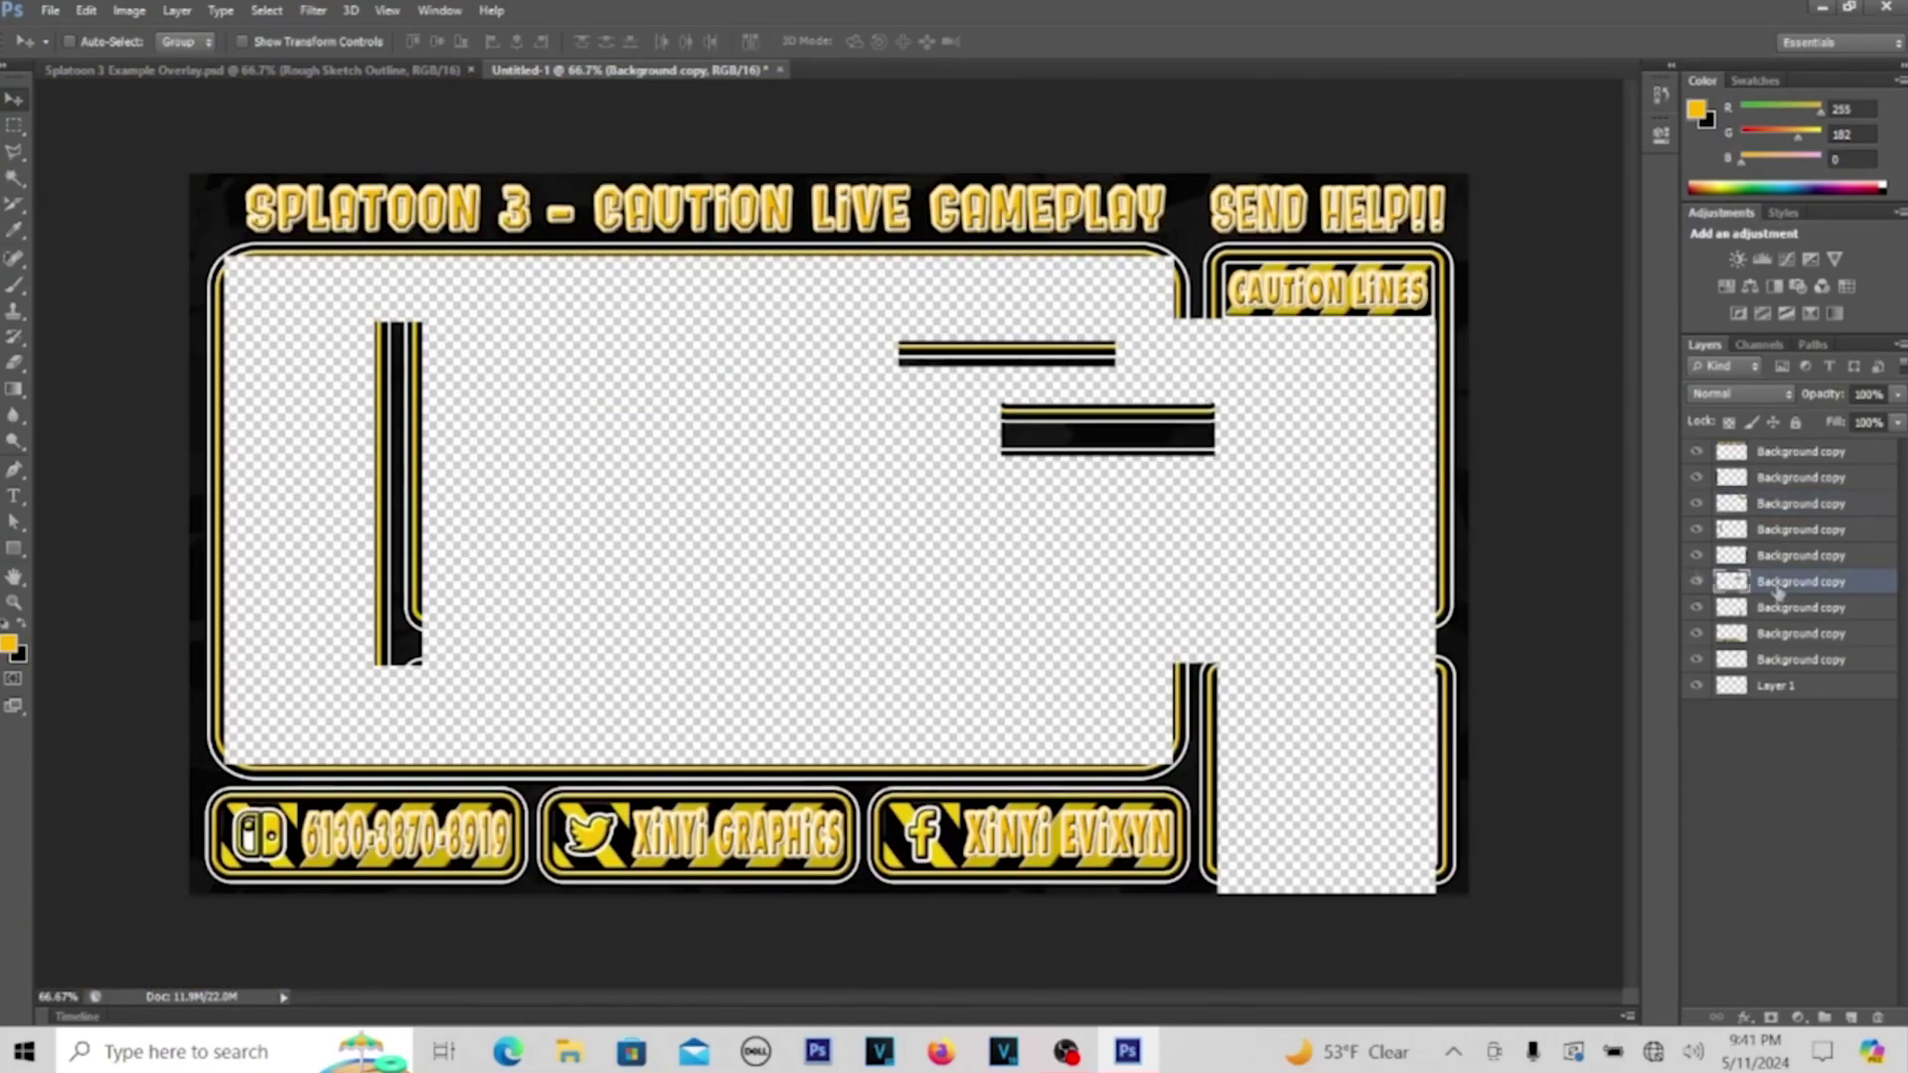
{"action": "left_click_drag", "start_coordinate": [1199, 434], "coordinate": [1357, 625]}
{"action": "scroll", "coordinate": [1385, 605], "scroll_direction": "up", "scroll_amount": 1}
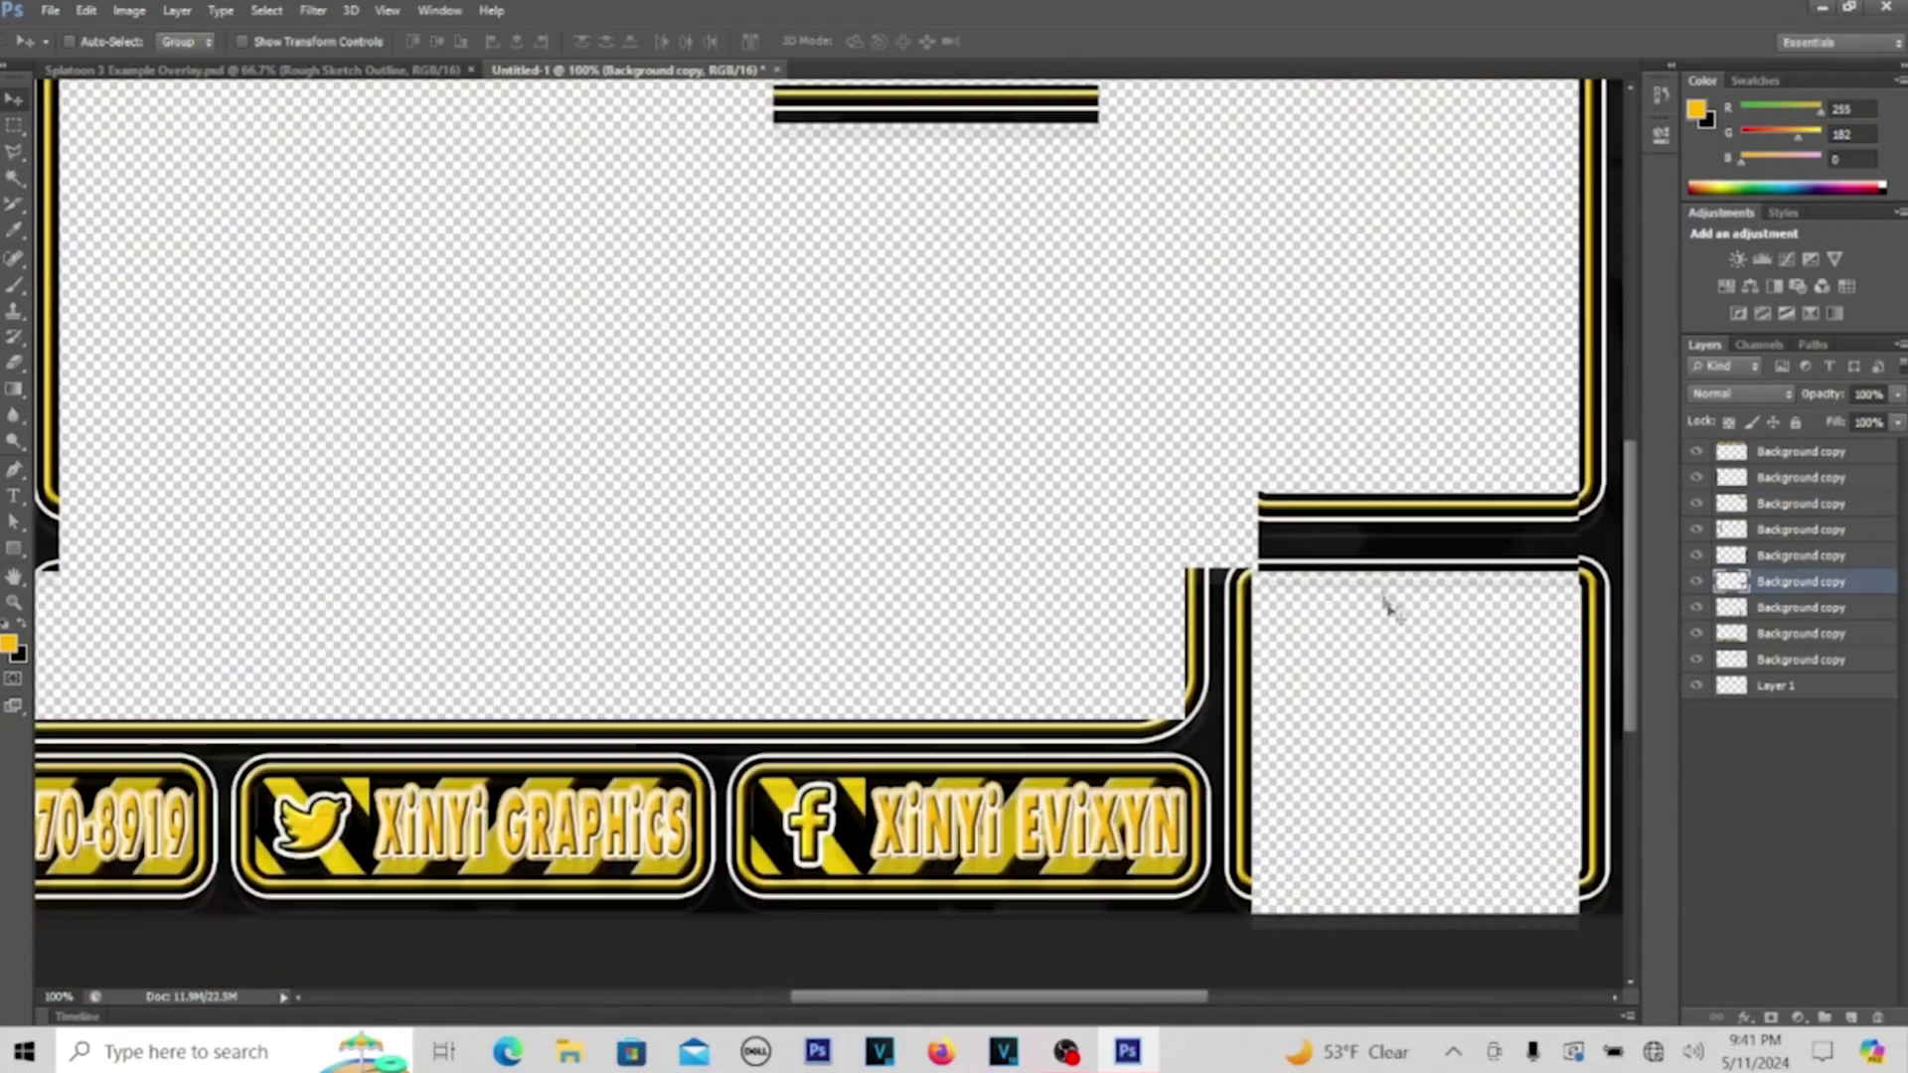
{"action": "scroll", "coordinate": [1325, 452], "scroll_direction": "left", "scroll_amount": 5}
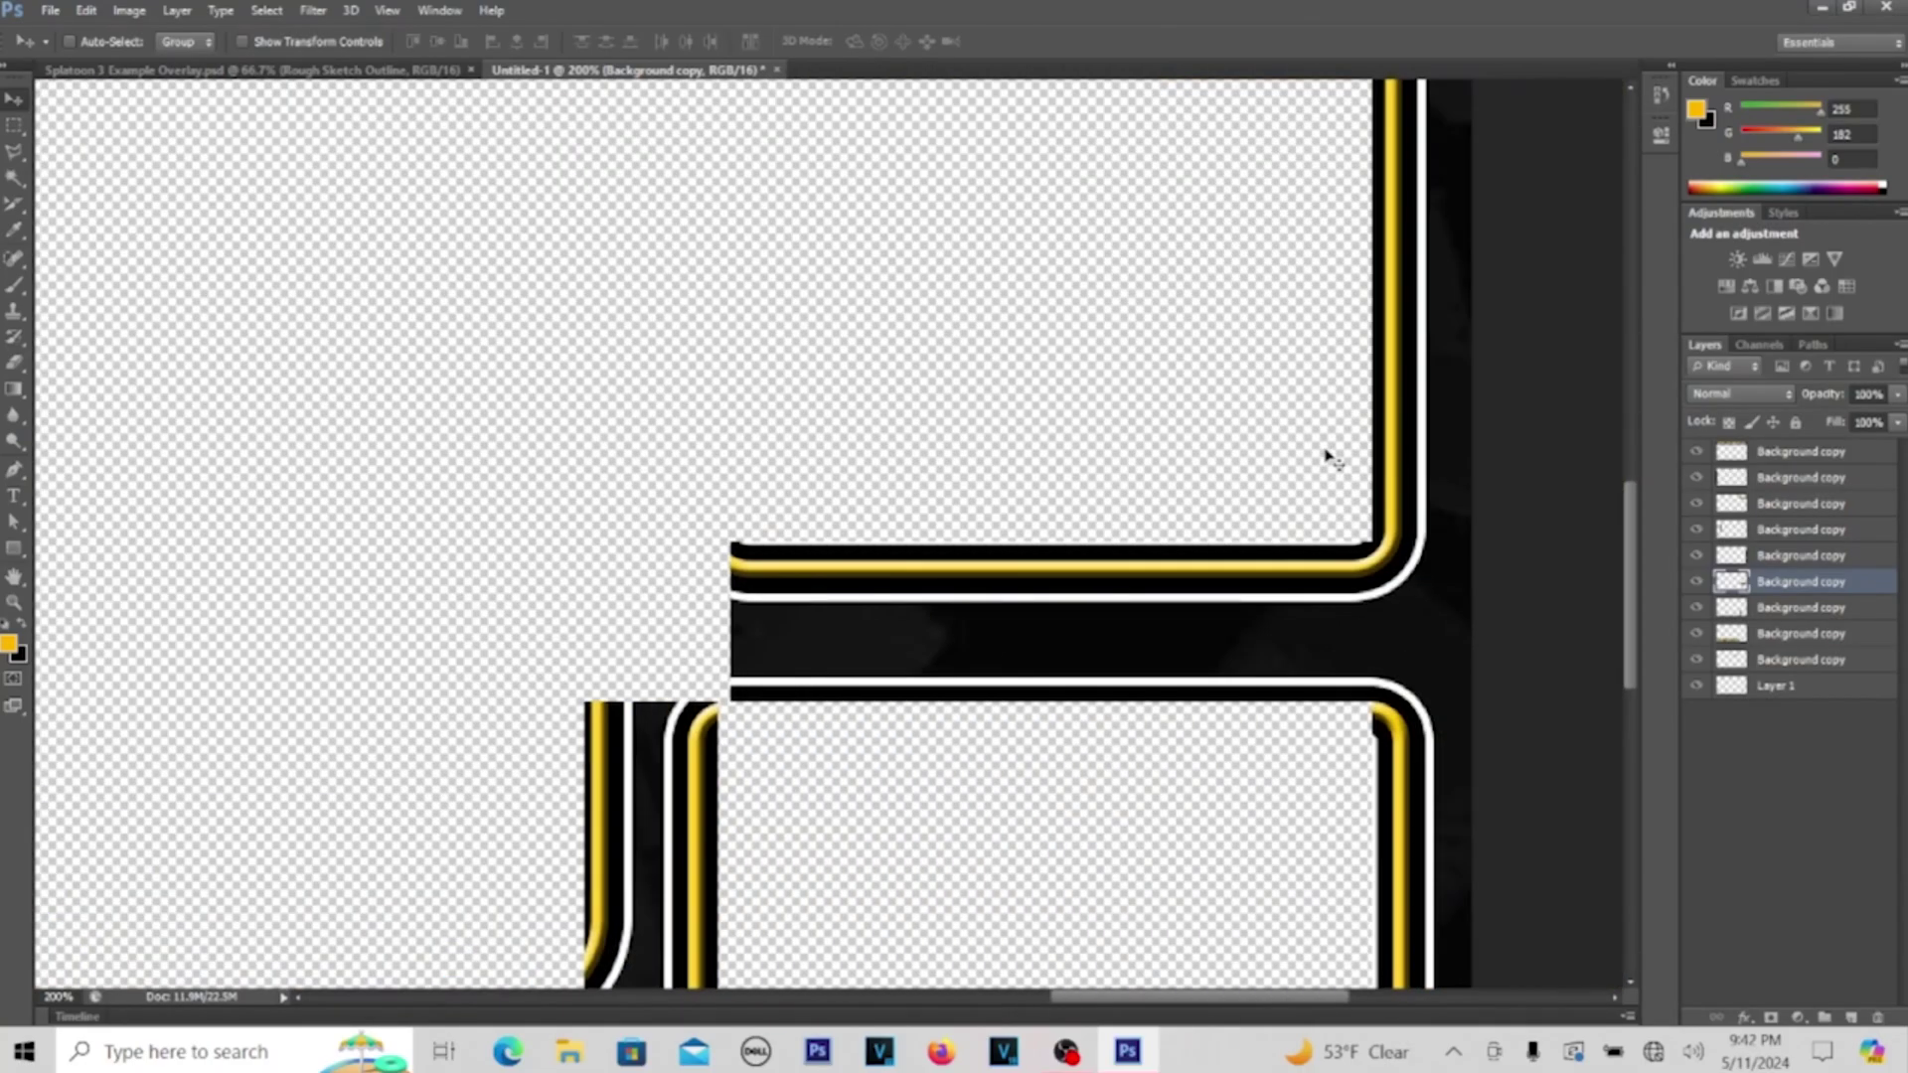
Slide the vertical bar piece across to the right side of the overlay
{"action": "scroll", "coordinate": [1142, 420], "scroll_direction": "down", "scroll_amount": 1}
{"action": "left_click", "coordinate": [1783, 528]}
{"action": "left_click_drag", "start_coordinate": [397, 427], "coordinate": [1224, 429]}
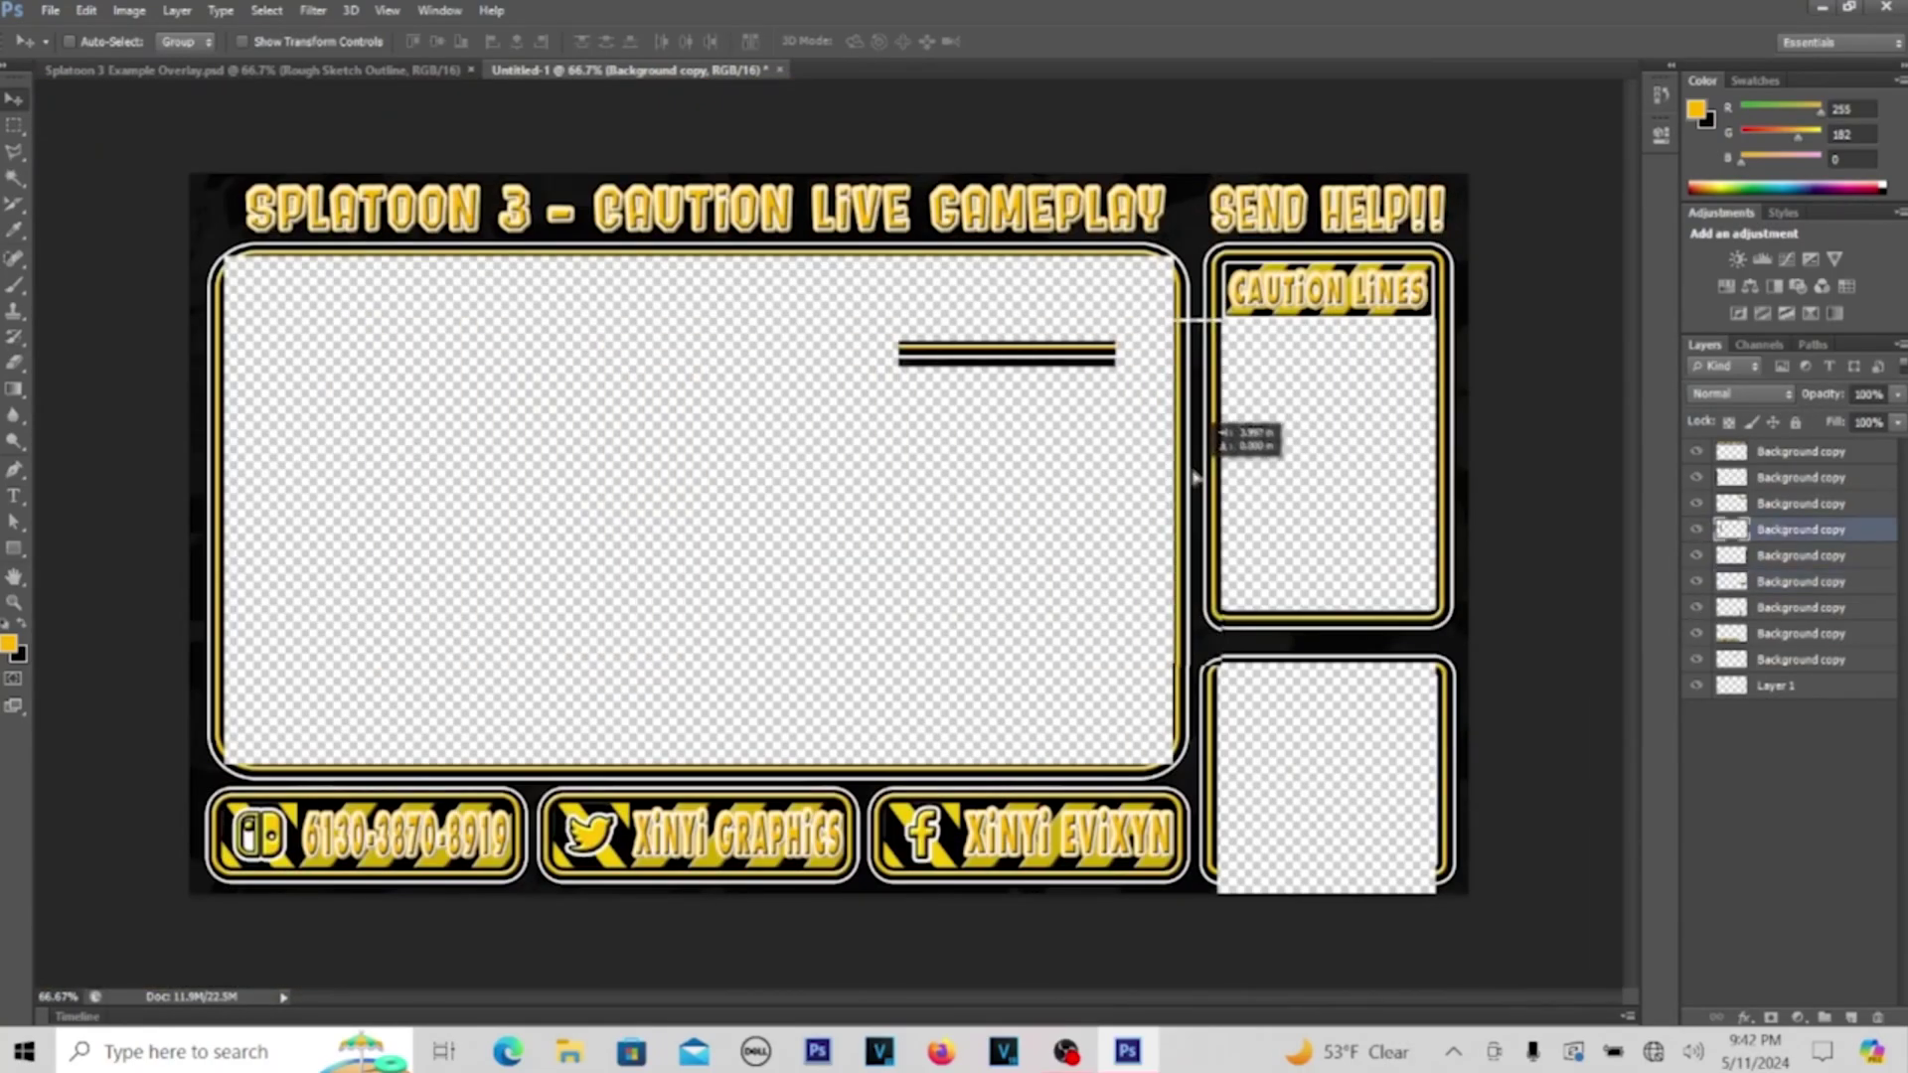
{"action": "scroll", "coordinate": [1308, 503], "scroll_direction": "up", "scroll_amount": 2}
{"action": "scroll", "coordinate": [1345, 503], "scroll_direction": "right", "scroll_amount": 3}
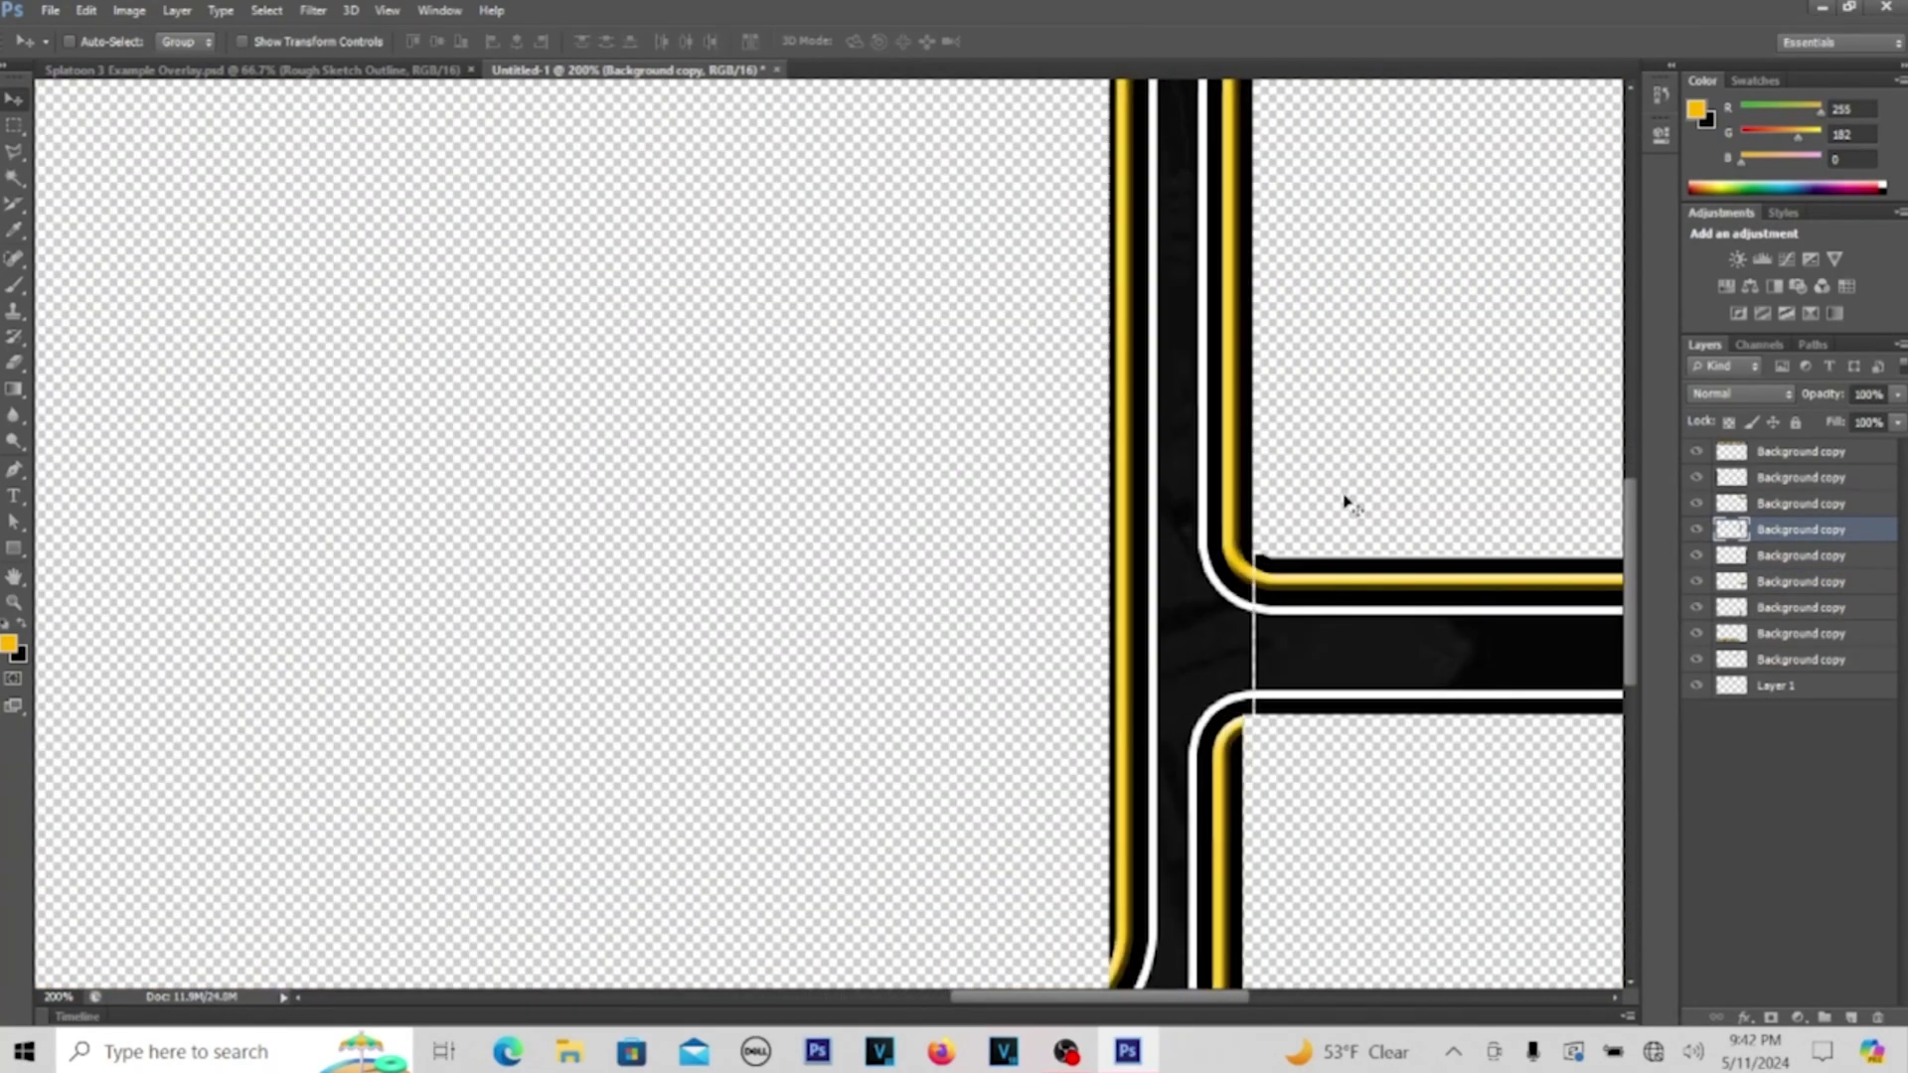
{"action": "scroll", "coordinate": [1352, 507], "scroll_direction": "right", "scroll_amount": 3}
Inspect the remaining Background copy pieces across the whole overlay to find the stray strip
{"action": "left_click", "coordinate": [1766, 583]}
{"action": "key", "text": "ctrl+0"}
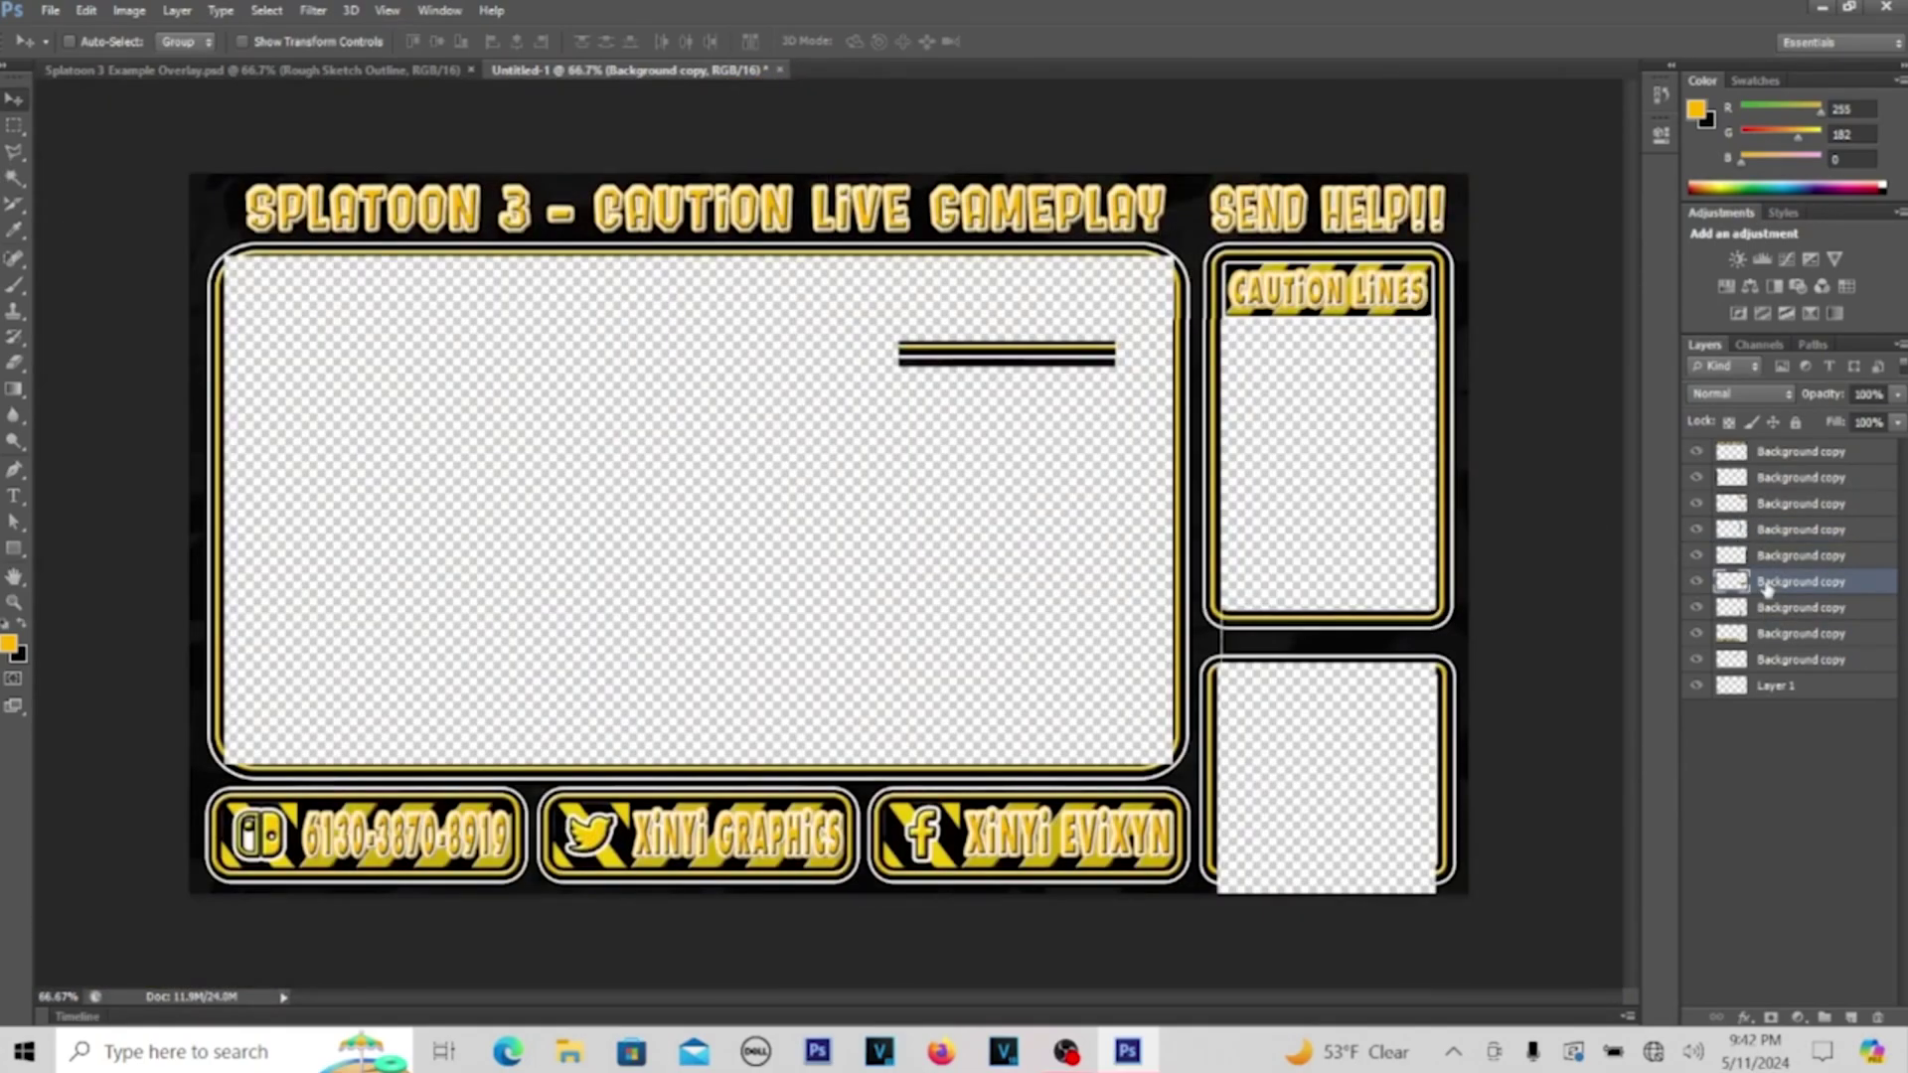
{"action": "scroll", "coordinate": [1404, 395], "scroll_direction": "up", "scroll_amount": 2}
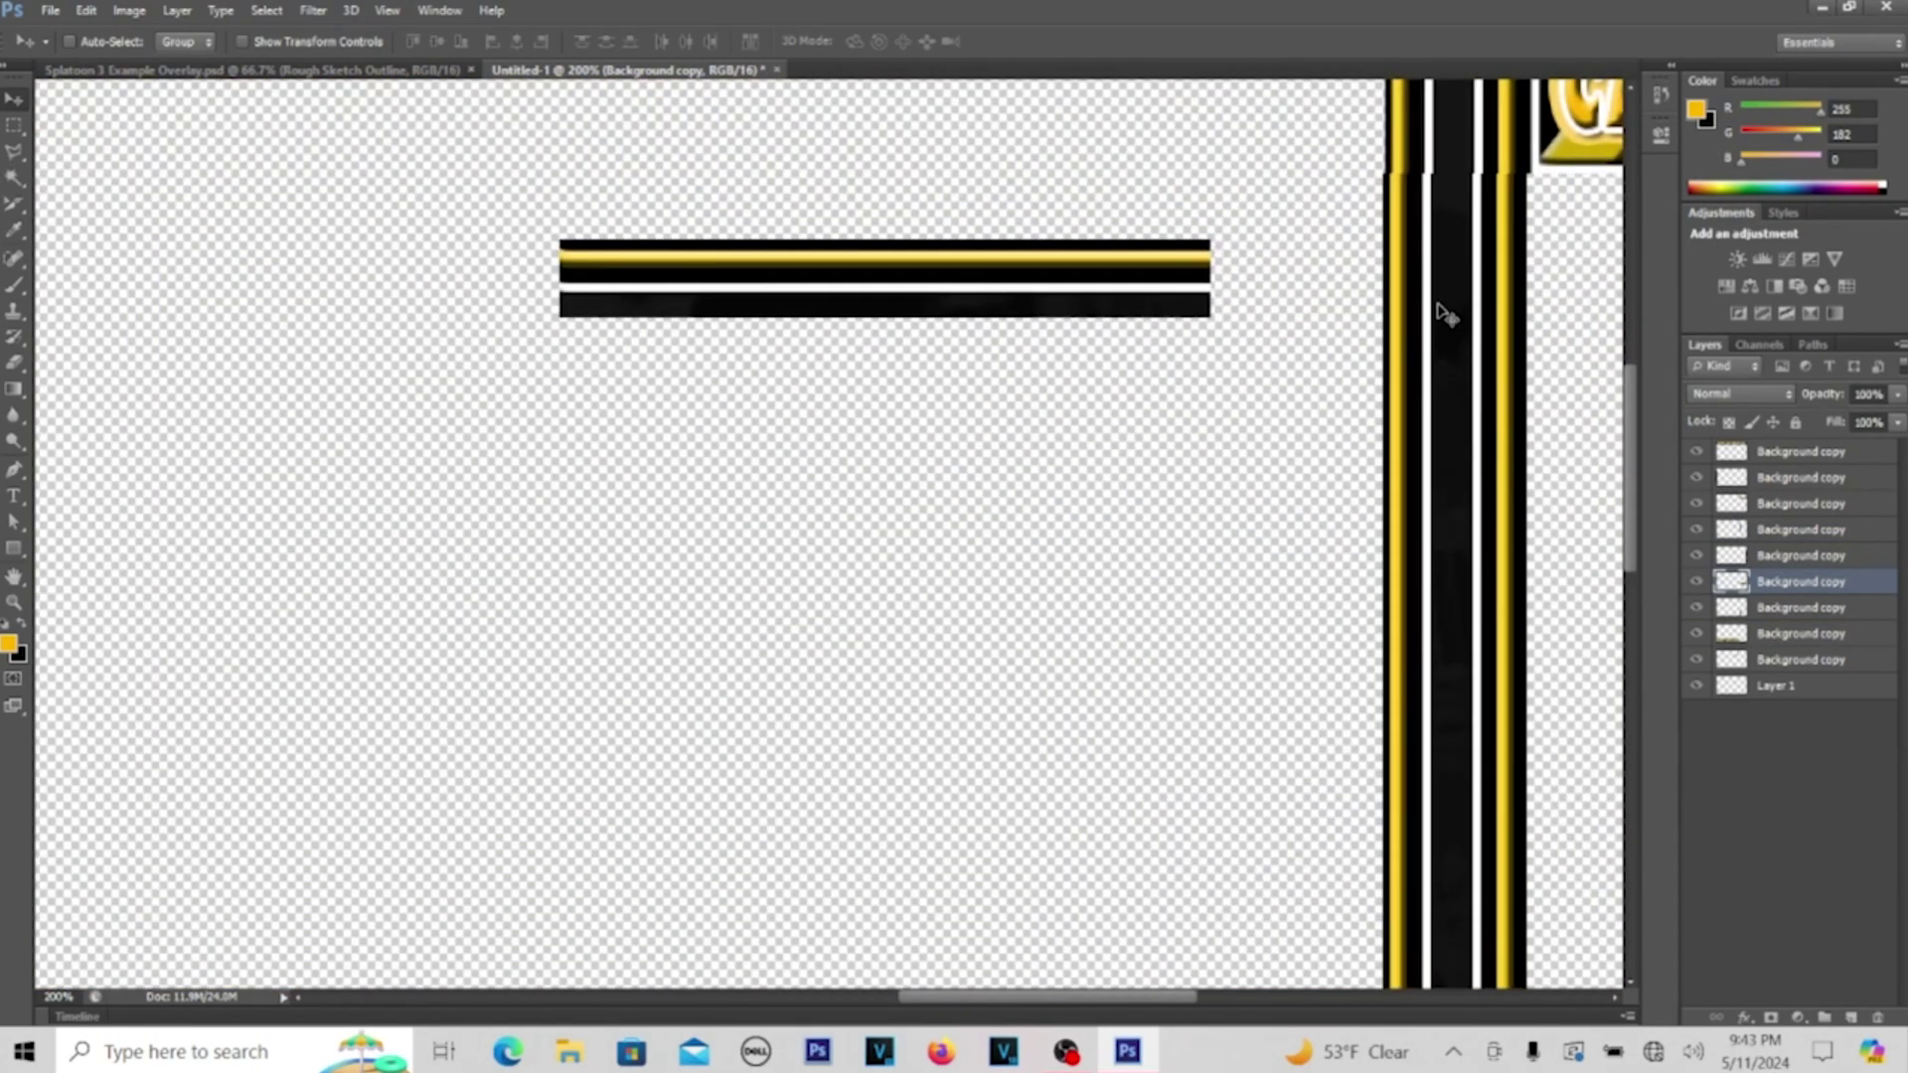
{"action": "scroll", "coordinate": [1461, 311], "scroll_direction": "right", "scroll_amount": 3}
{"action": "scroll", "coordinate": [1325, 360], "scroll_direction": "up", "scroll_amount": 3}
{"action": "scroll", "coordinate": [1325, 360], "scroll_direction": "right", "scroll_amount": 1}
{"action": "scroll", "coordinate": [1323, 343], "scroll_direction": "down", "scroll_amount": 3}
{"action": "scroll", "coordinate": [1321, 332], "scroll_direction": "up", "scroll_amount": 3}
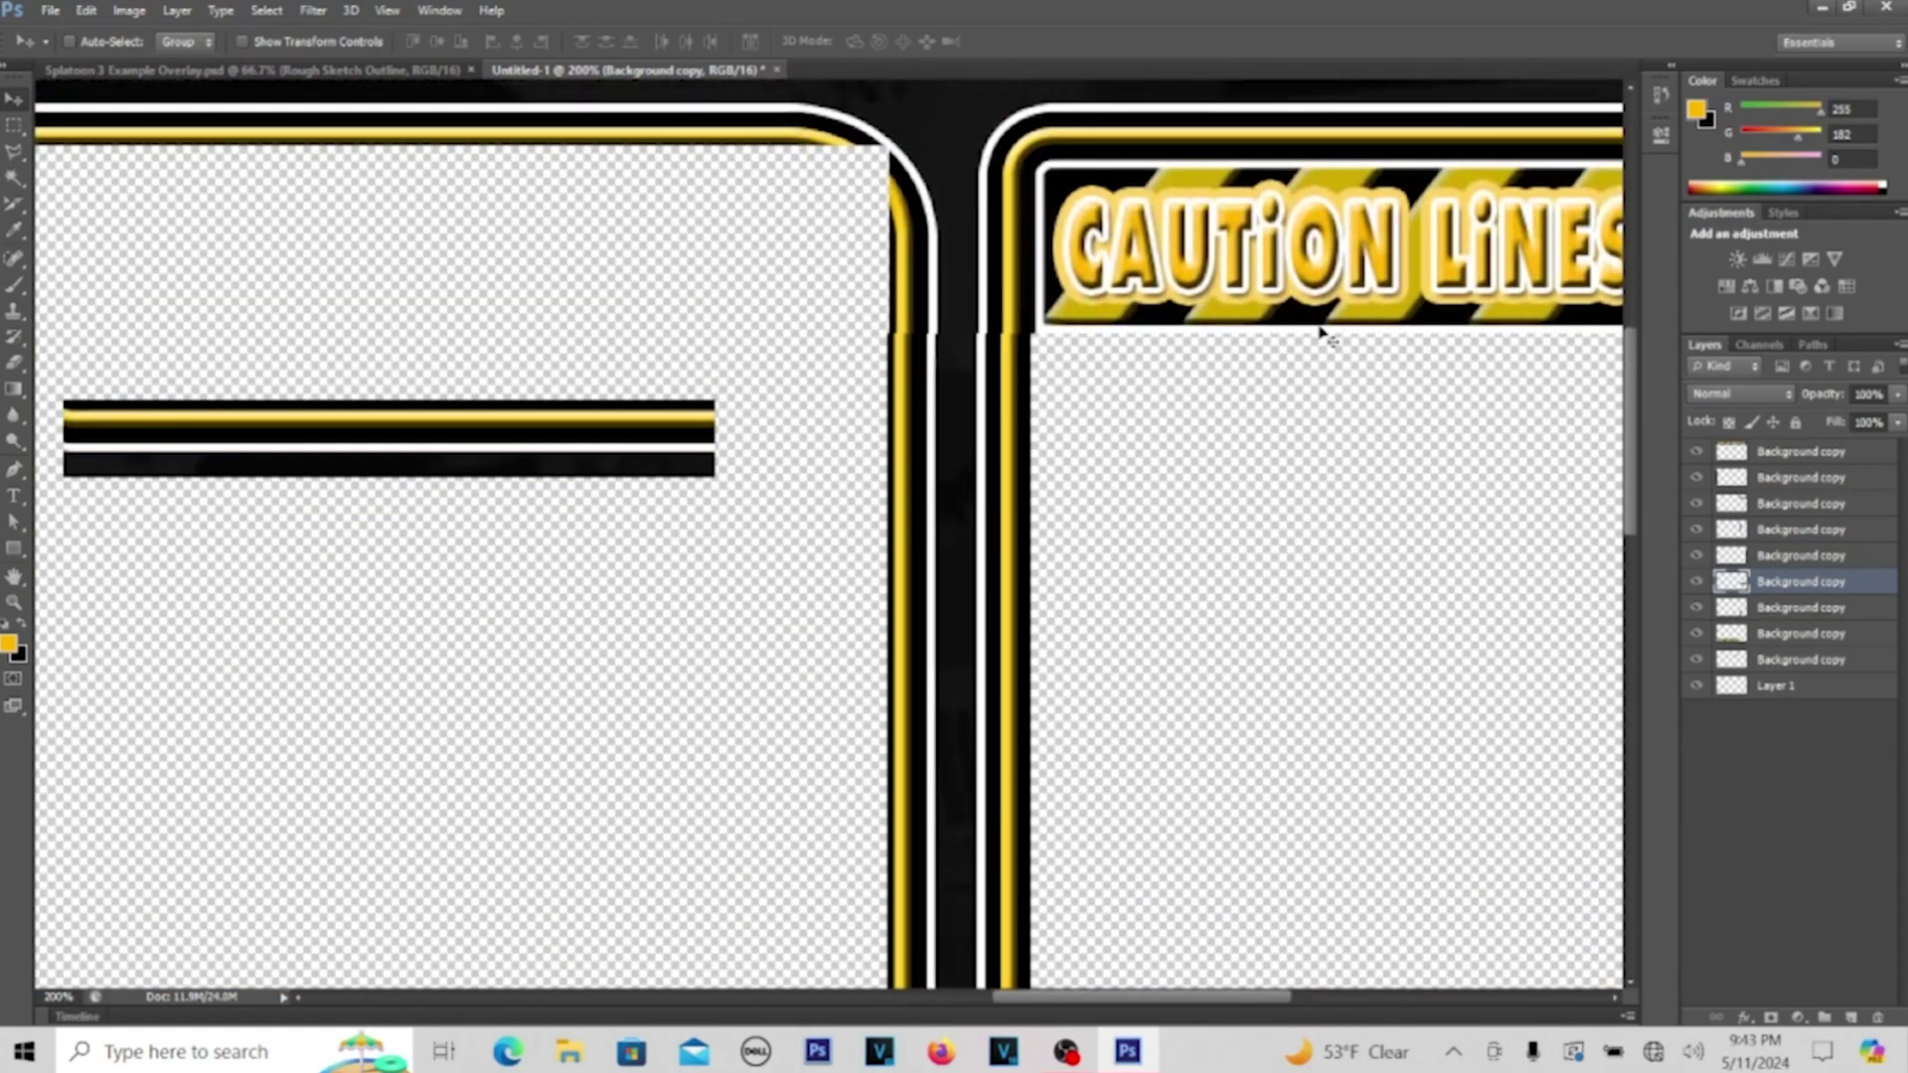
{"action": "scroll", "coordinate": [1278, 362], "scroll_direction": "down", "scroll_amount": 4}
{"action": "scroll", "coordinate": [1494, 628], "scroll_direction": "up", "scroll_amount": 3}
{"action": "left_click", "coordinate": [1779, 529]}
{"action": "scroll", "coordinate": [1240, 425], "scroll_direction": "up", "scroll_amount": 4}
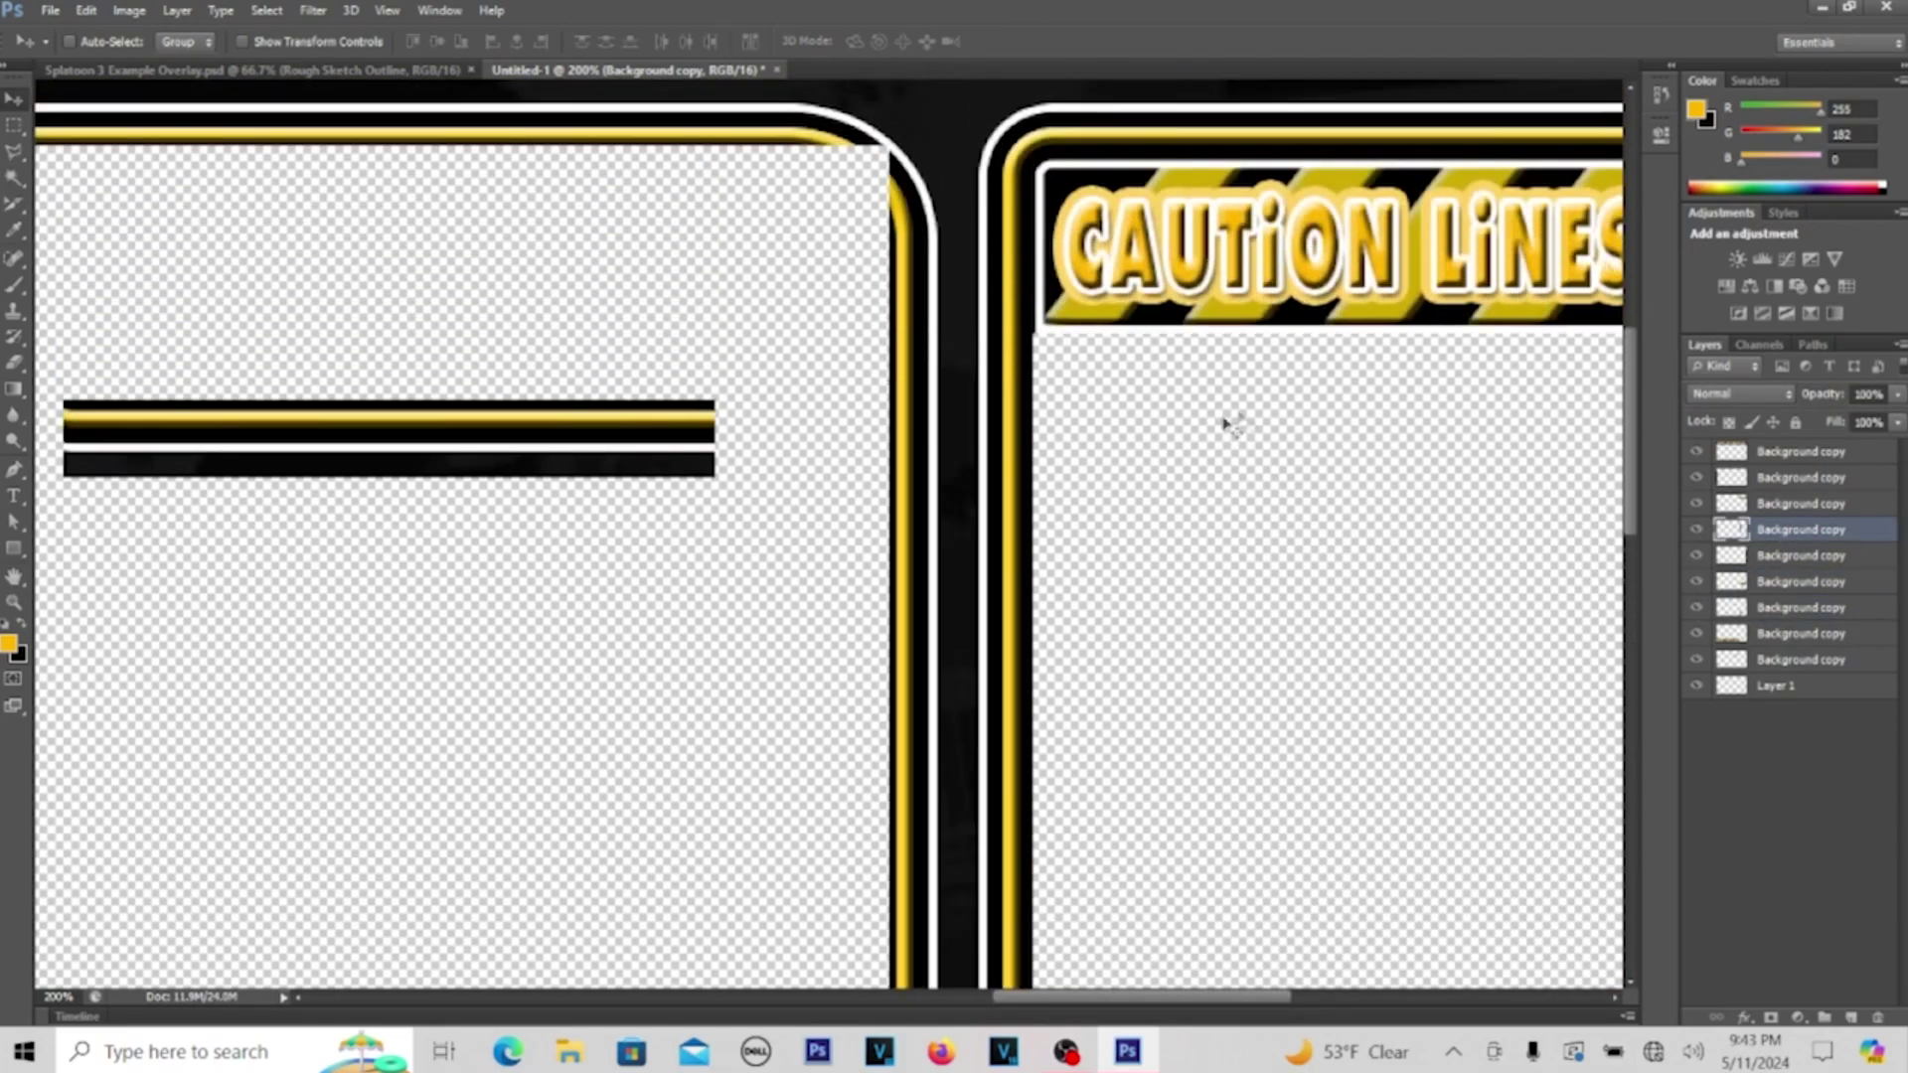
{"action": "scroll", "coordinate": [1133, 417], "scroll_direction": "down", "scroll_amount": 10}
{"action": "scroll", "coordinate": [1363, 527], "scroll_direction": "right", "scroll_amount": 1}
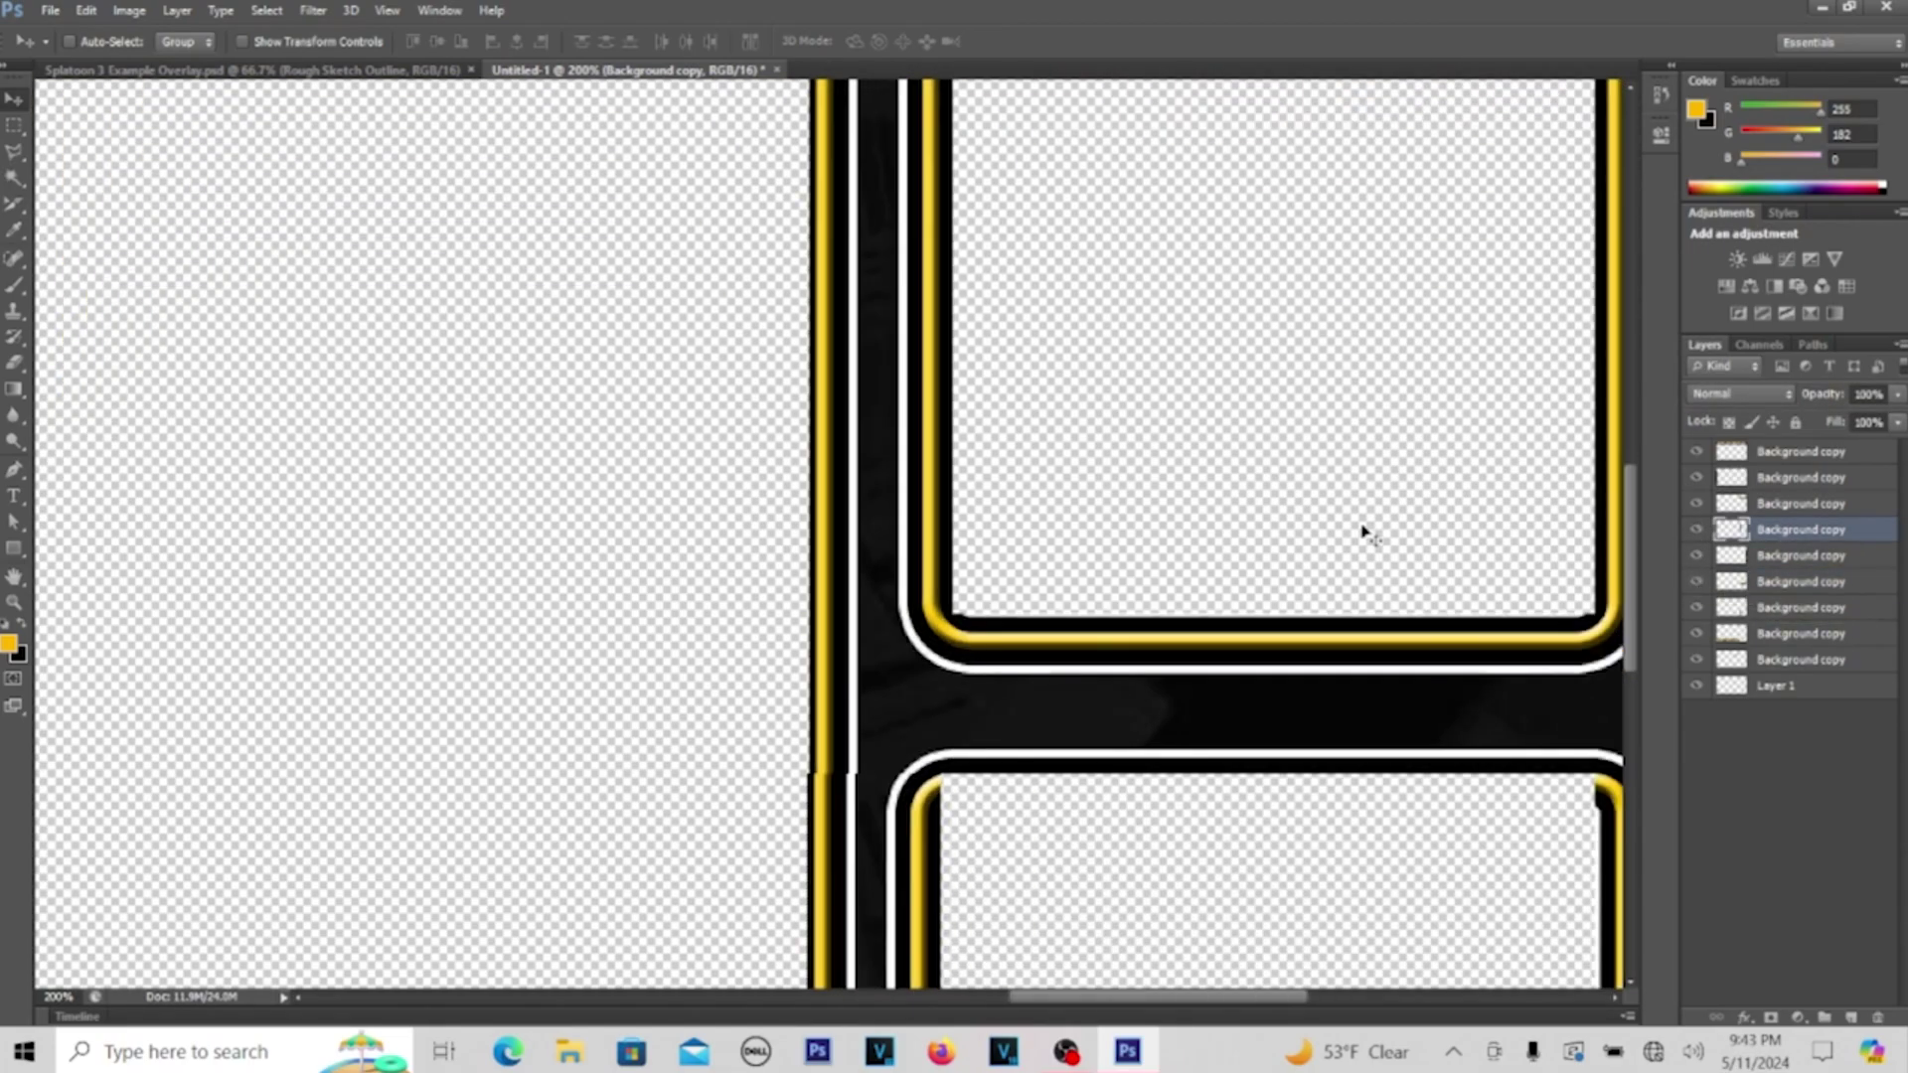
{"action": "scroll", "coordinate": [999, 512], "scroll_direction": "down", "scroll_amount": 5}
Free Transform the loose border strip onto the lower-right box and zoom to verify
{"action": "left_click", "coordinate": [1734, 607]}
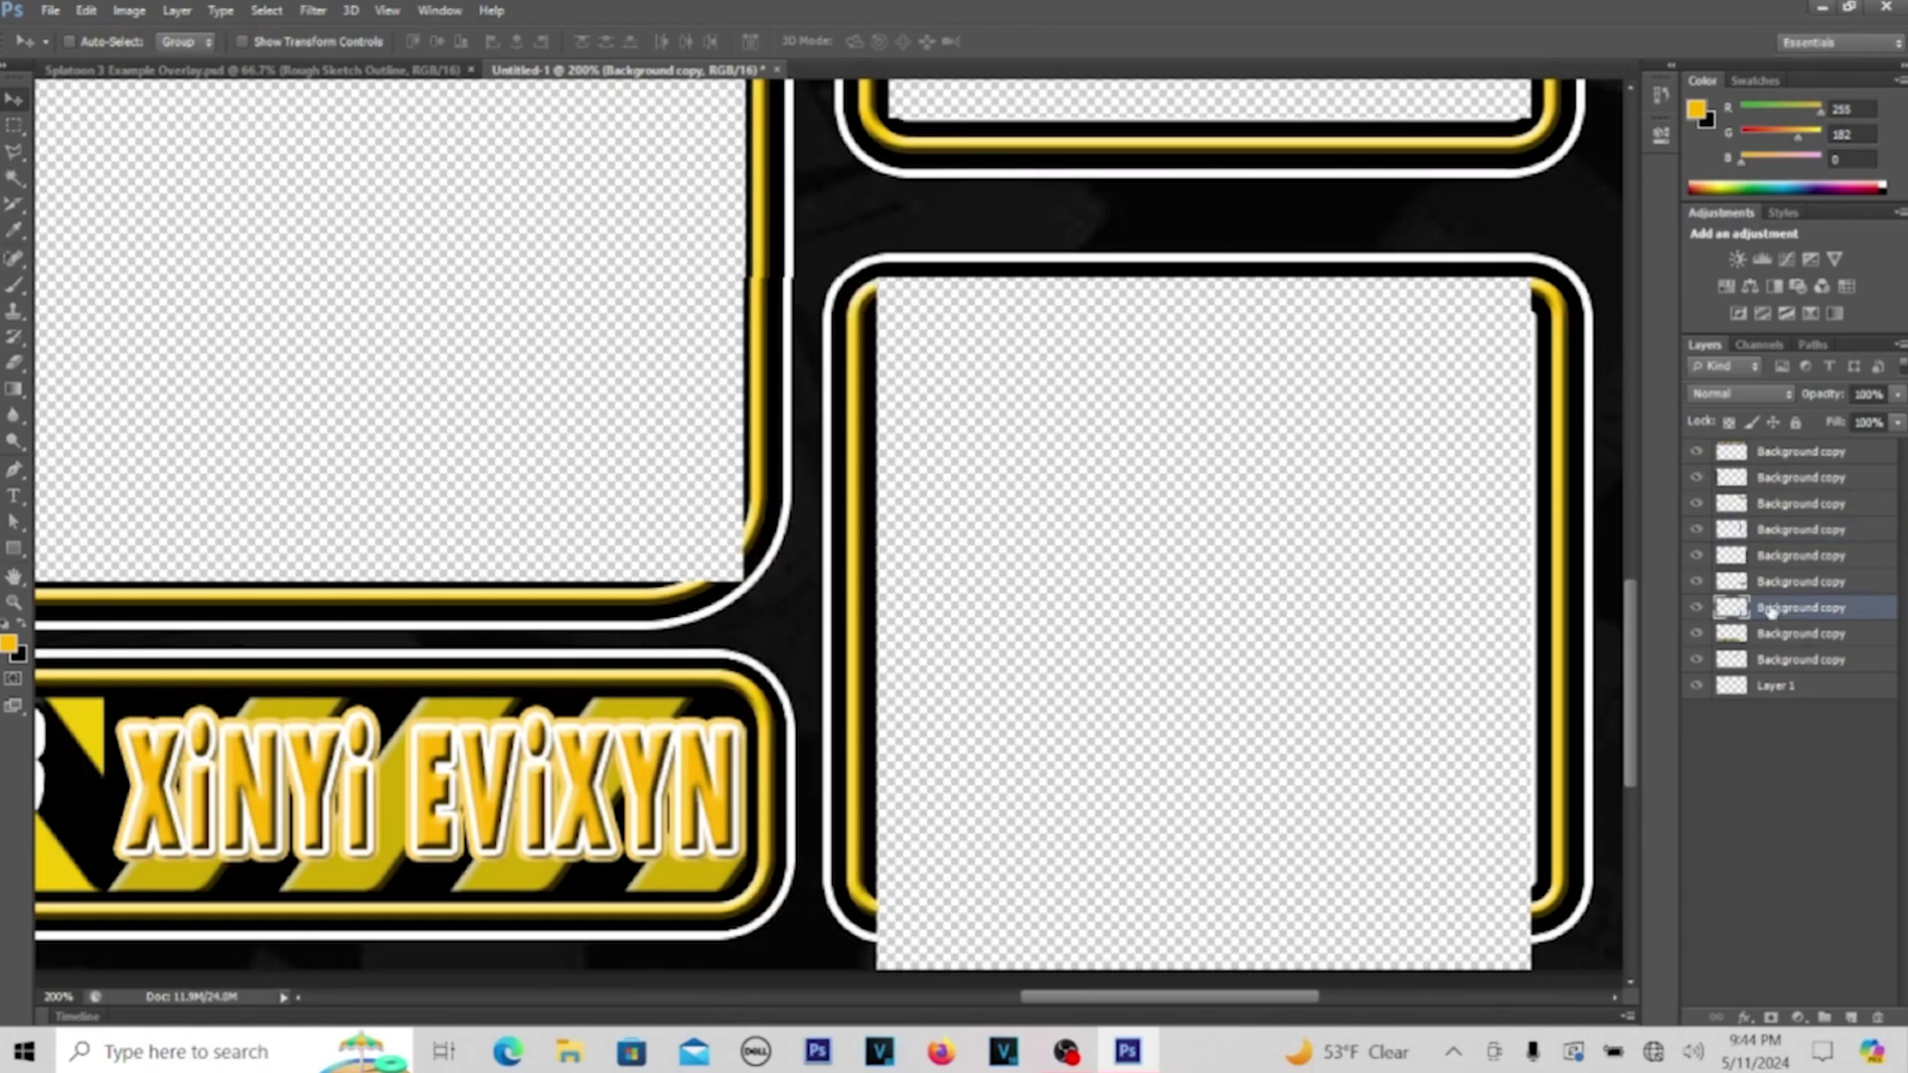
{"action": "key", "text": "ctrl+0"}
{"action": "left_click", "coordinate": [1779, 633]}
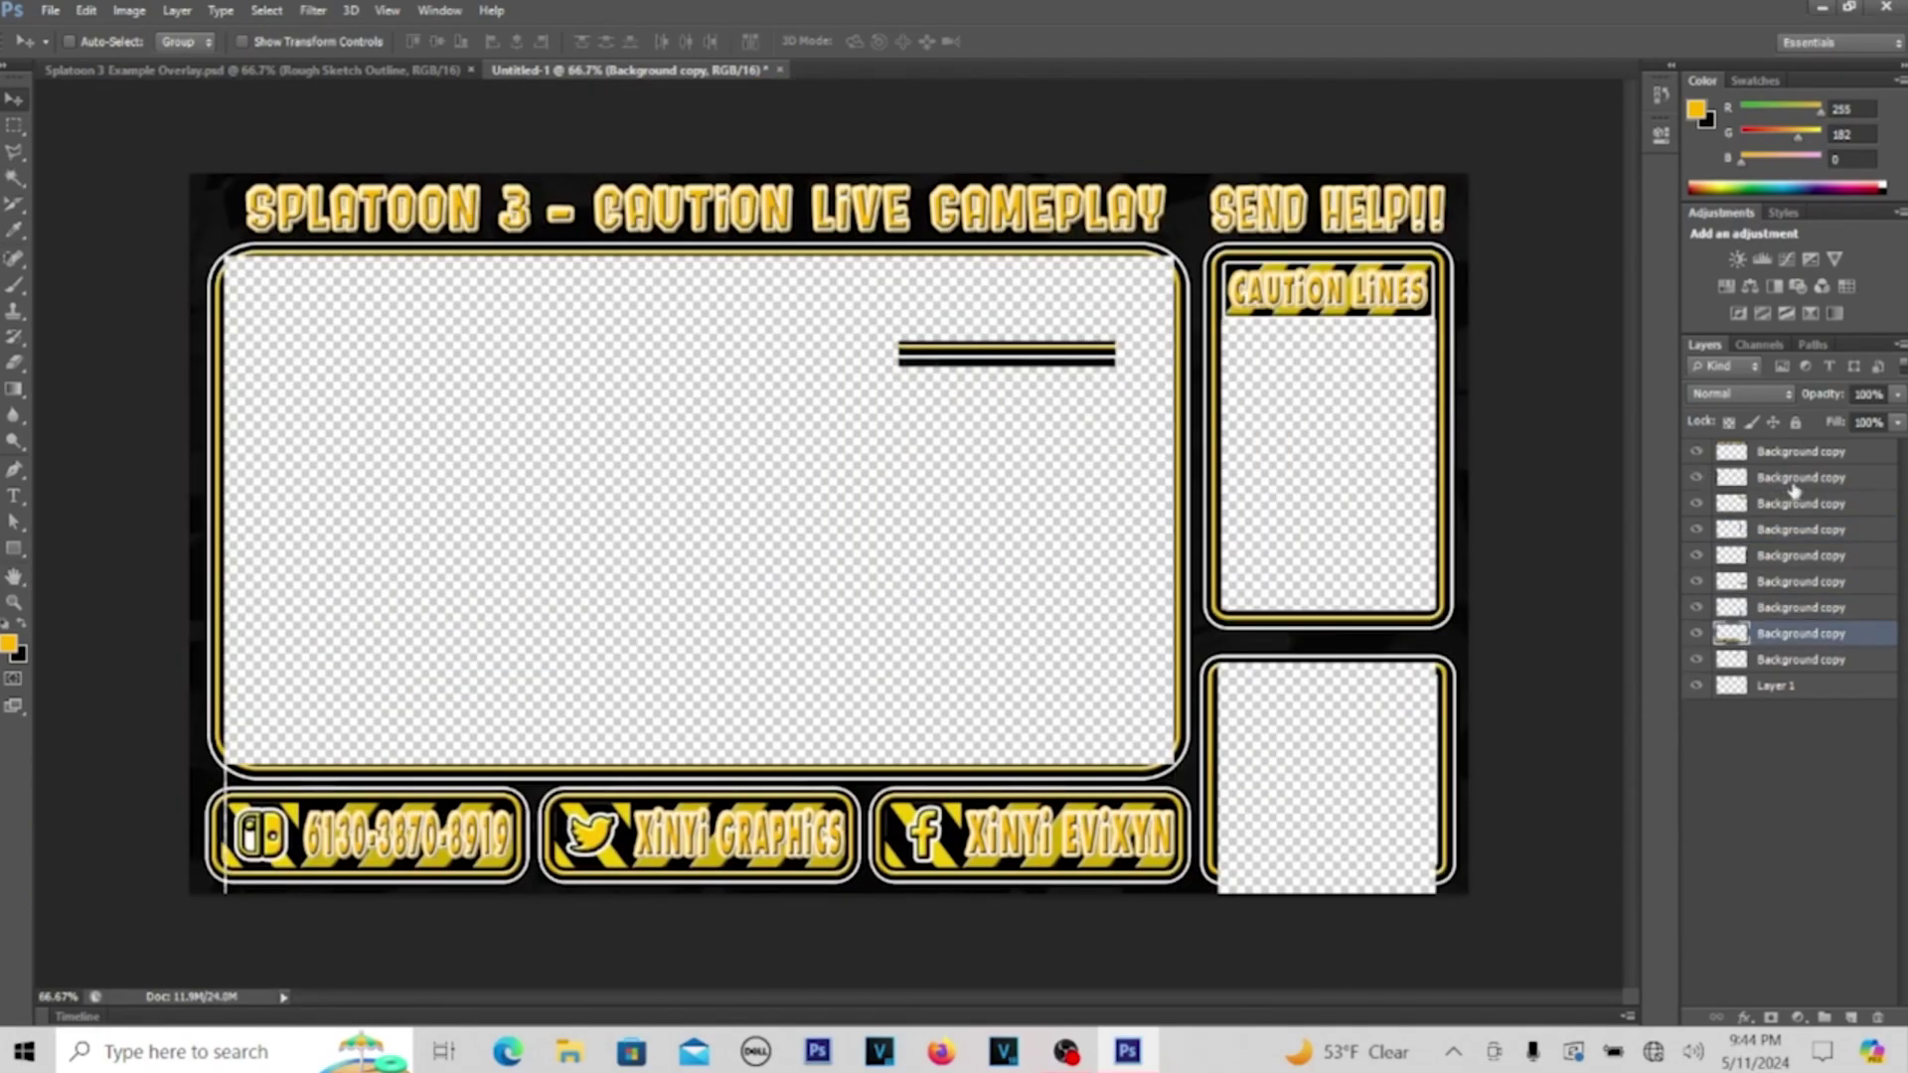
{"action": "key", "text": "ctrl+1"}
{"action": "scroll", "coordinate": [639, 396], "scroll_direction": "down", "scroll_amount": 3}
{"action": "scroll", "coordinate": [556, 427], "scroll_direction": "left", "scroll_amount": 3}
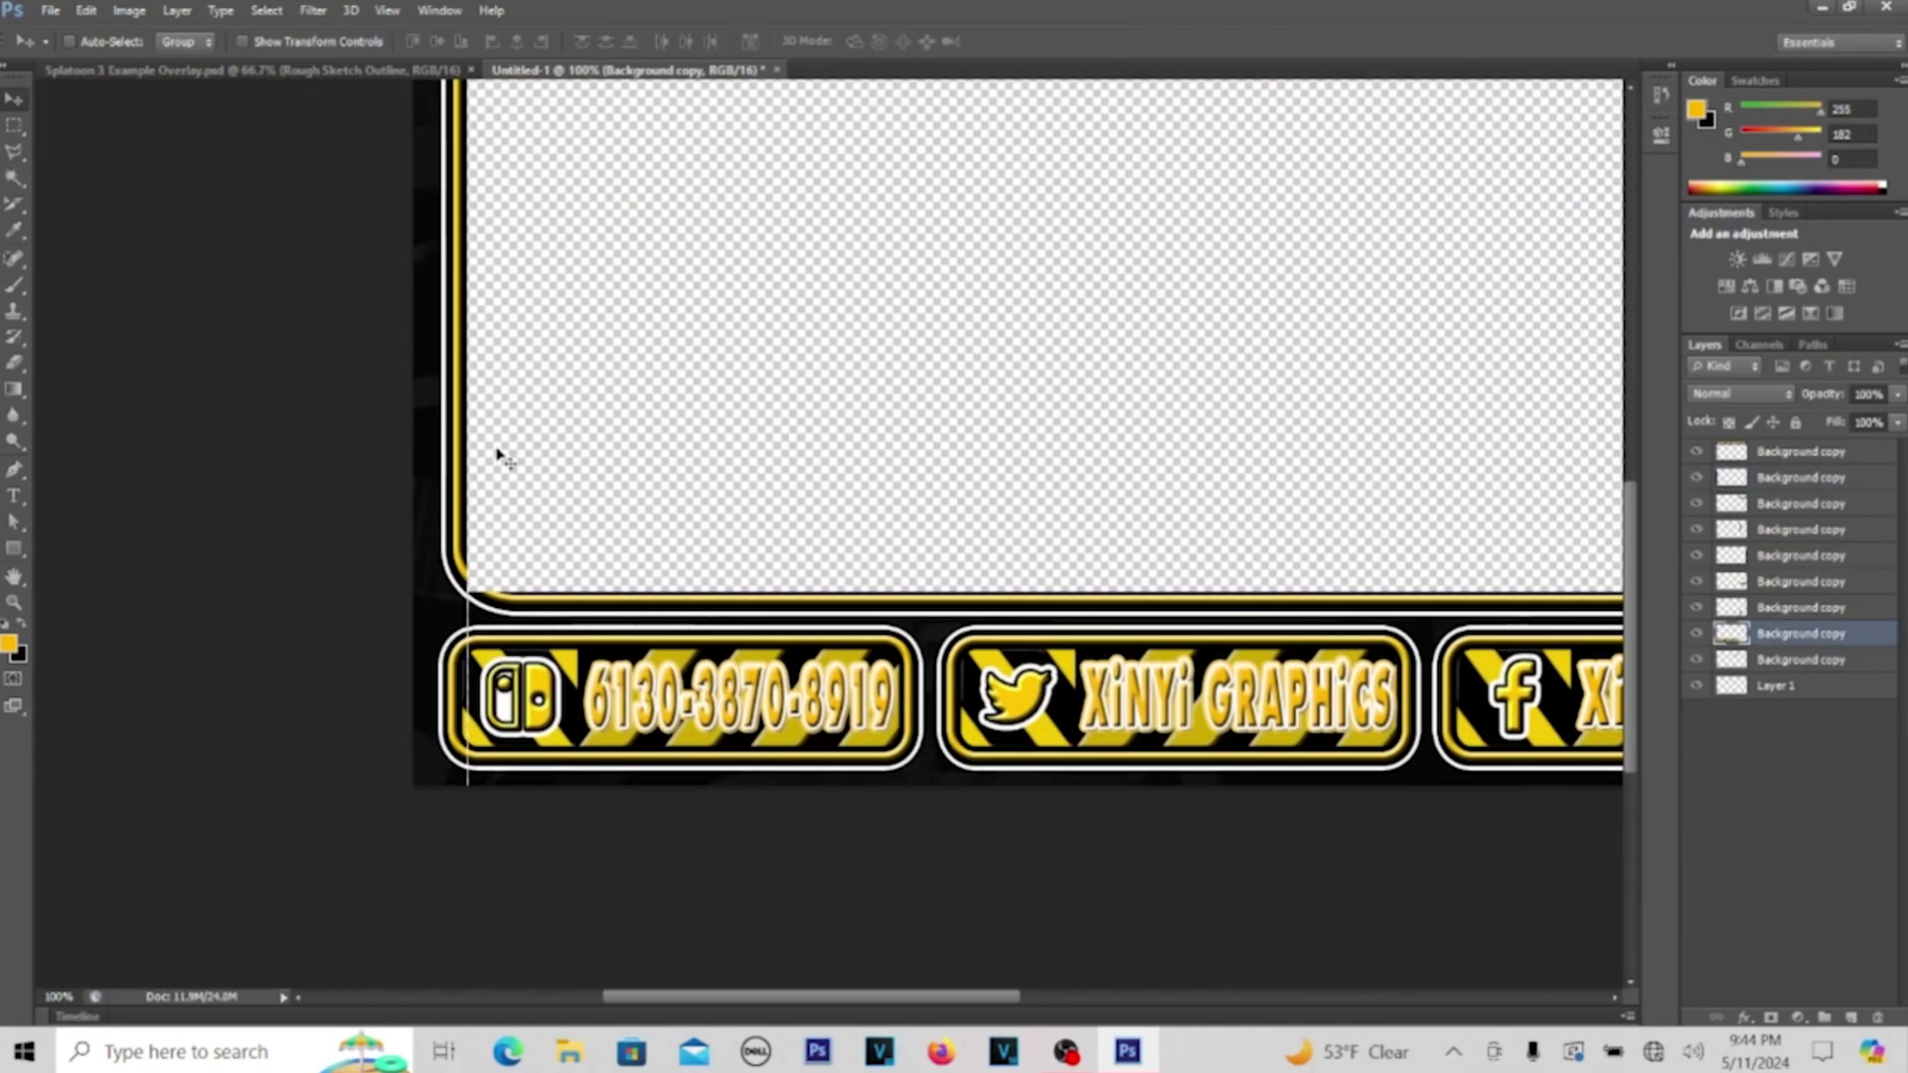
{"action": "key", "text": "ctrl+plus"}
{"action": "key", "text": "ctrl+t"}
{"action": "key", "text": "Return"}
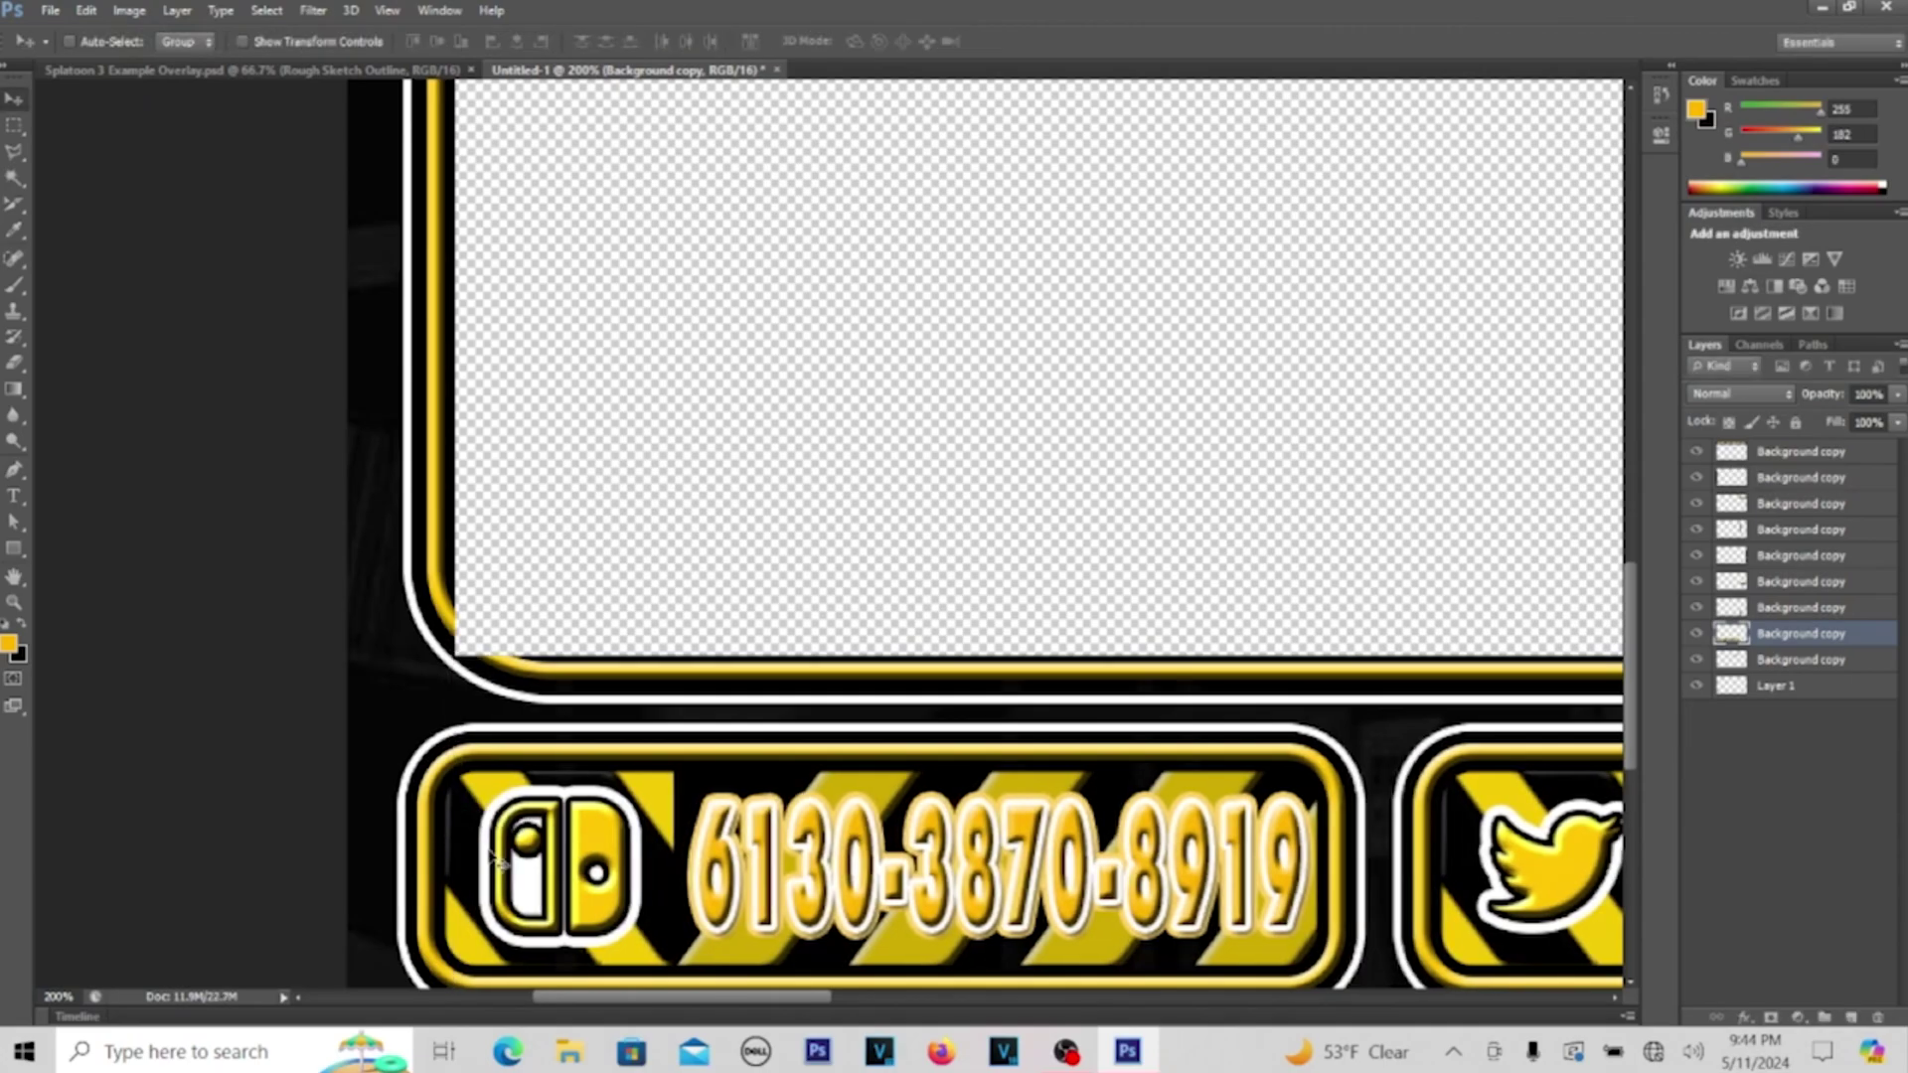
{"action": "key", "text": "ctrl+0"}
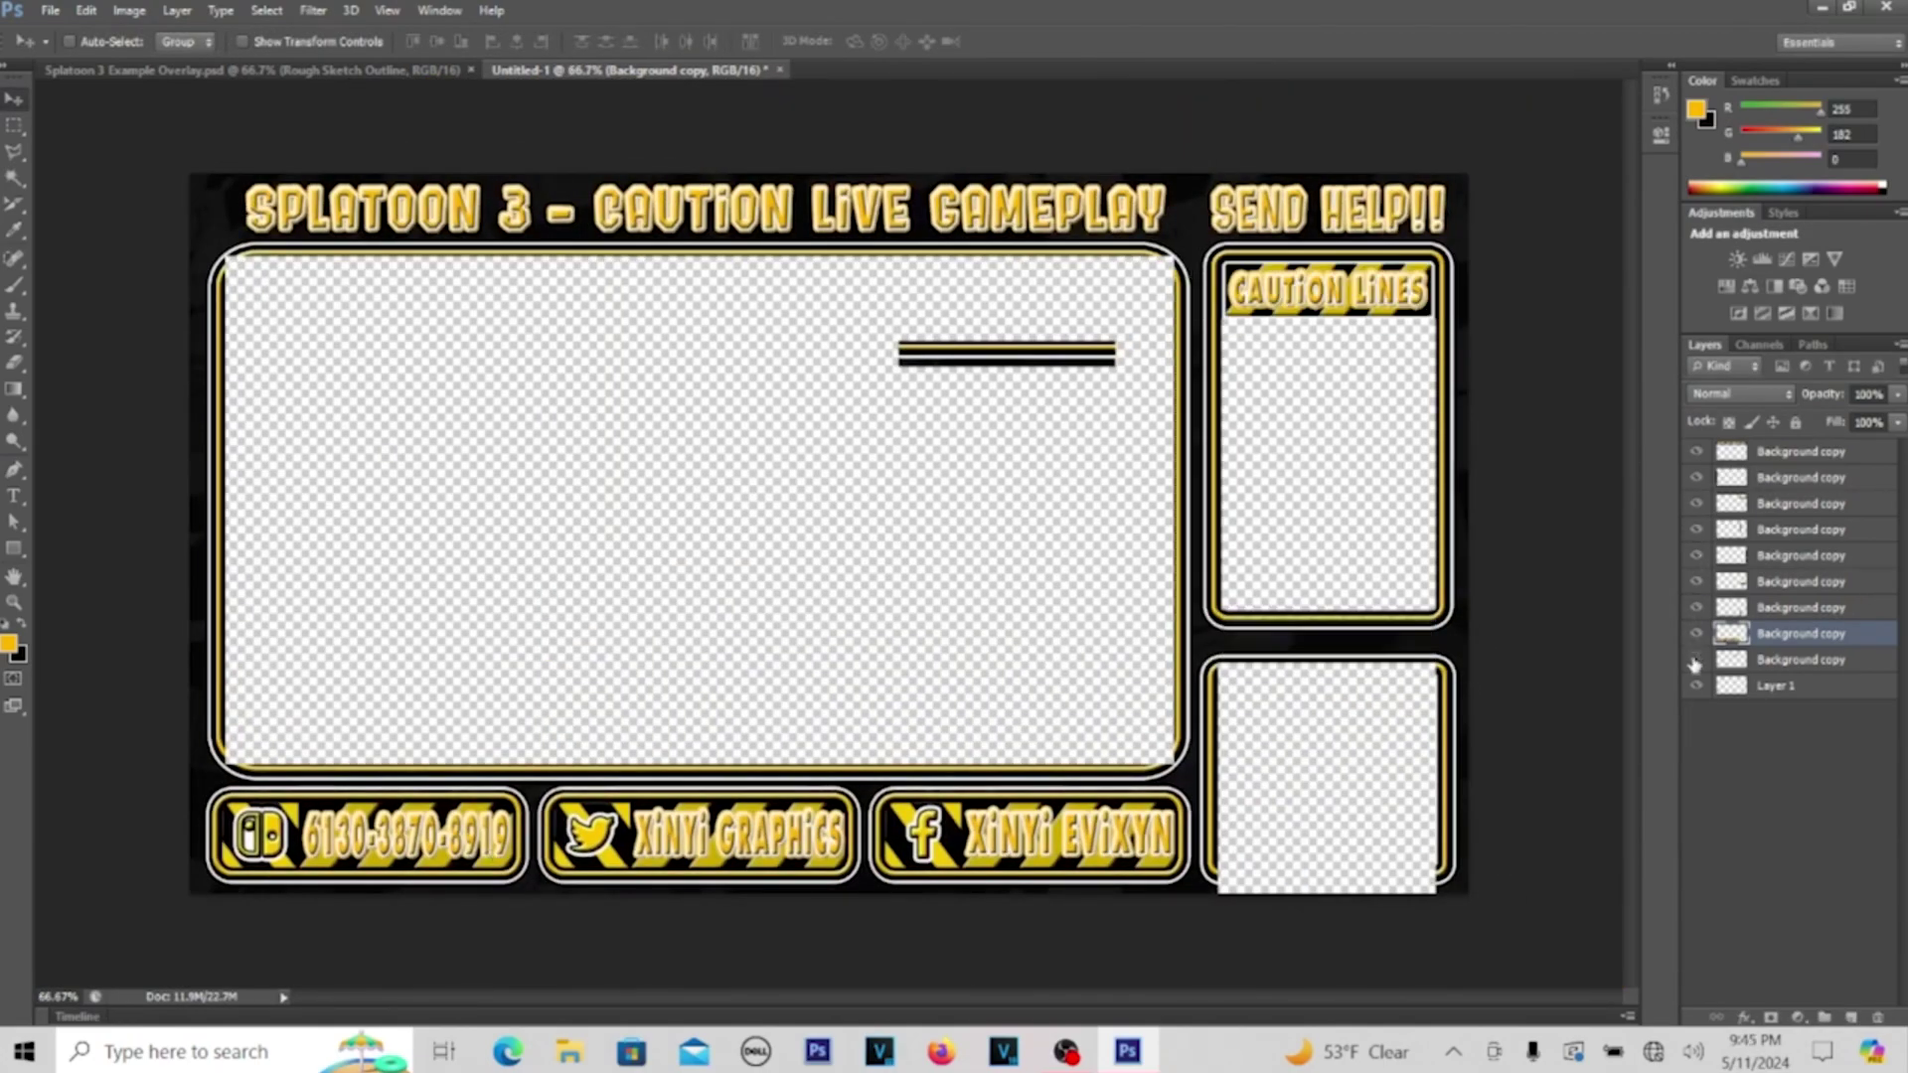
{"action": "key", "text": "ctrl+plus"}
{"action": "key", "text": "ctrl+plus"}
{"action": "scroll", "coordinate": [1405, 792], "scroll_direction": "down", "scroll_amount": 5}
{"action": "scroll", "coordinate": [1405, 792], "scroll_direction": "right", "scroll_amount": 5}
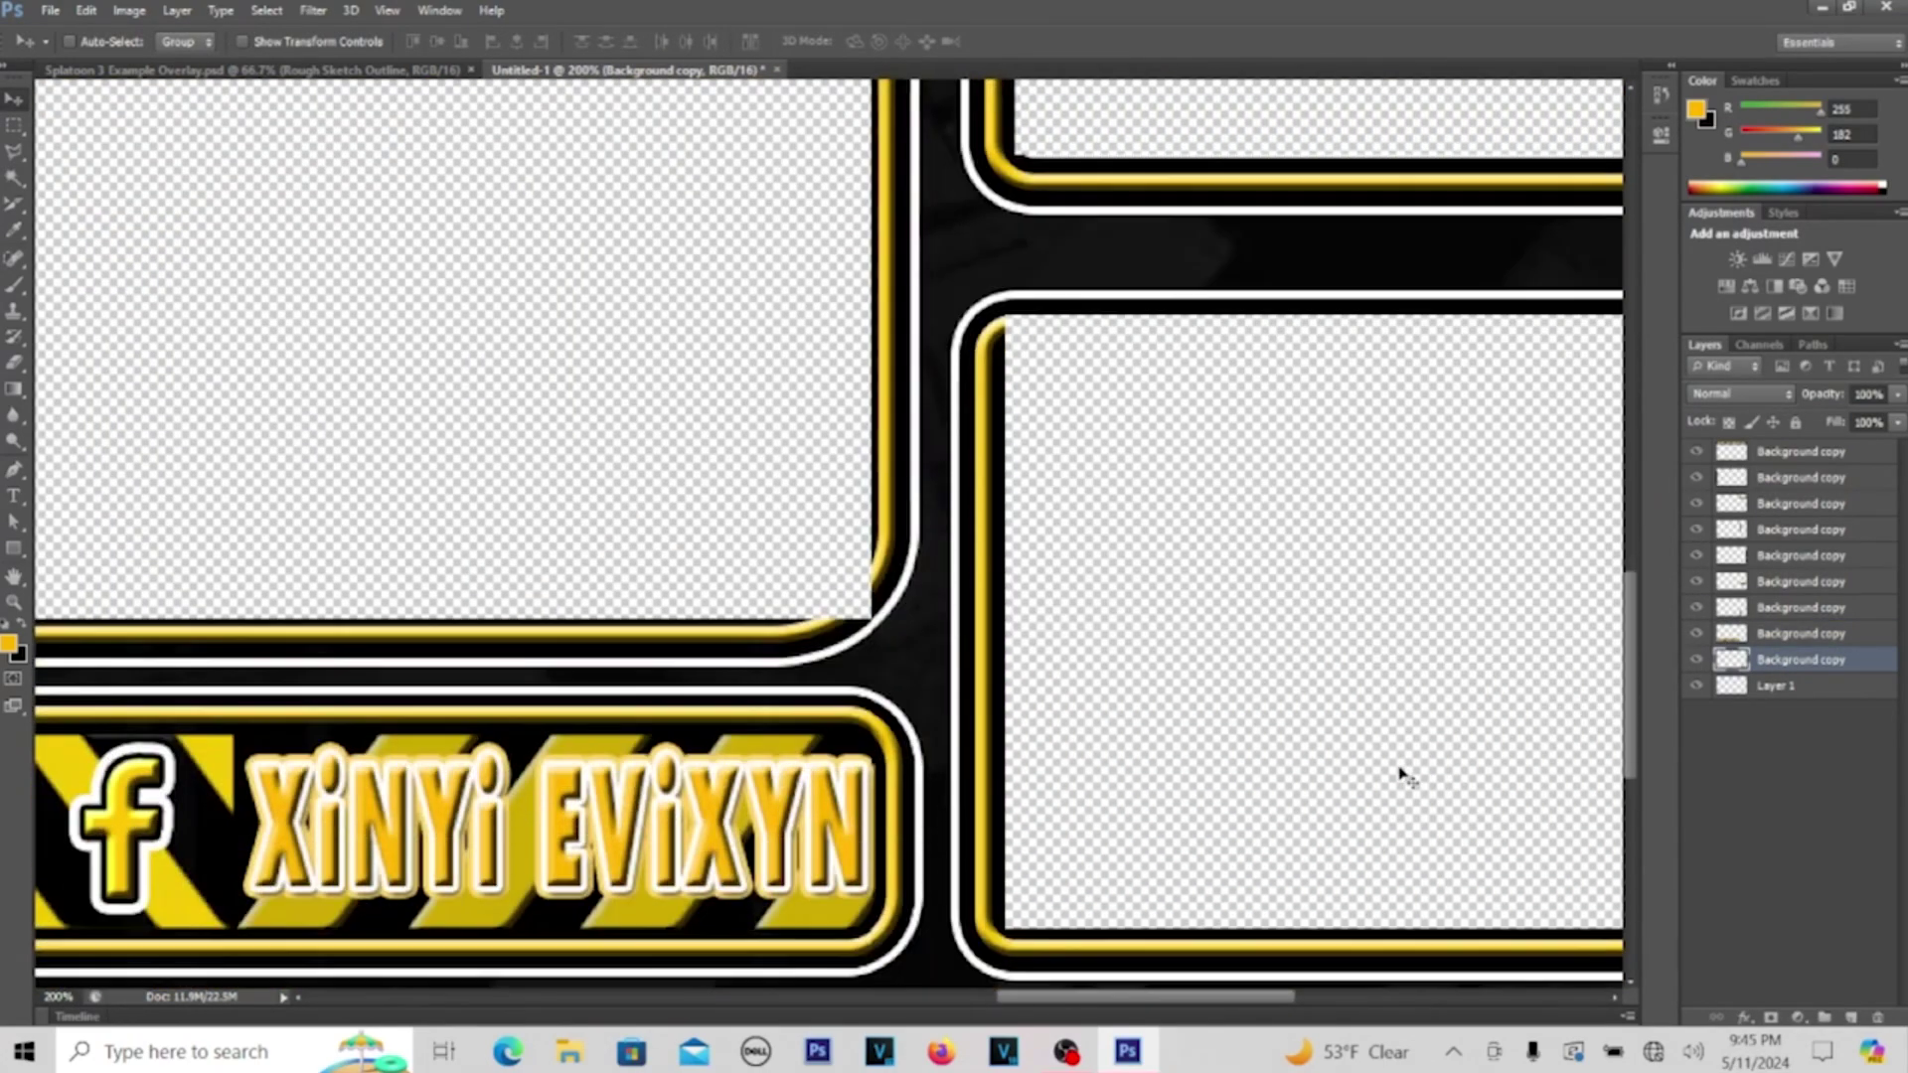
{"action": "key", "text": "ctrl+0"}
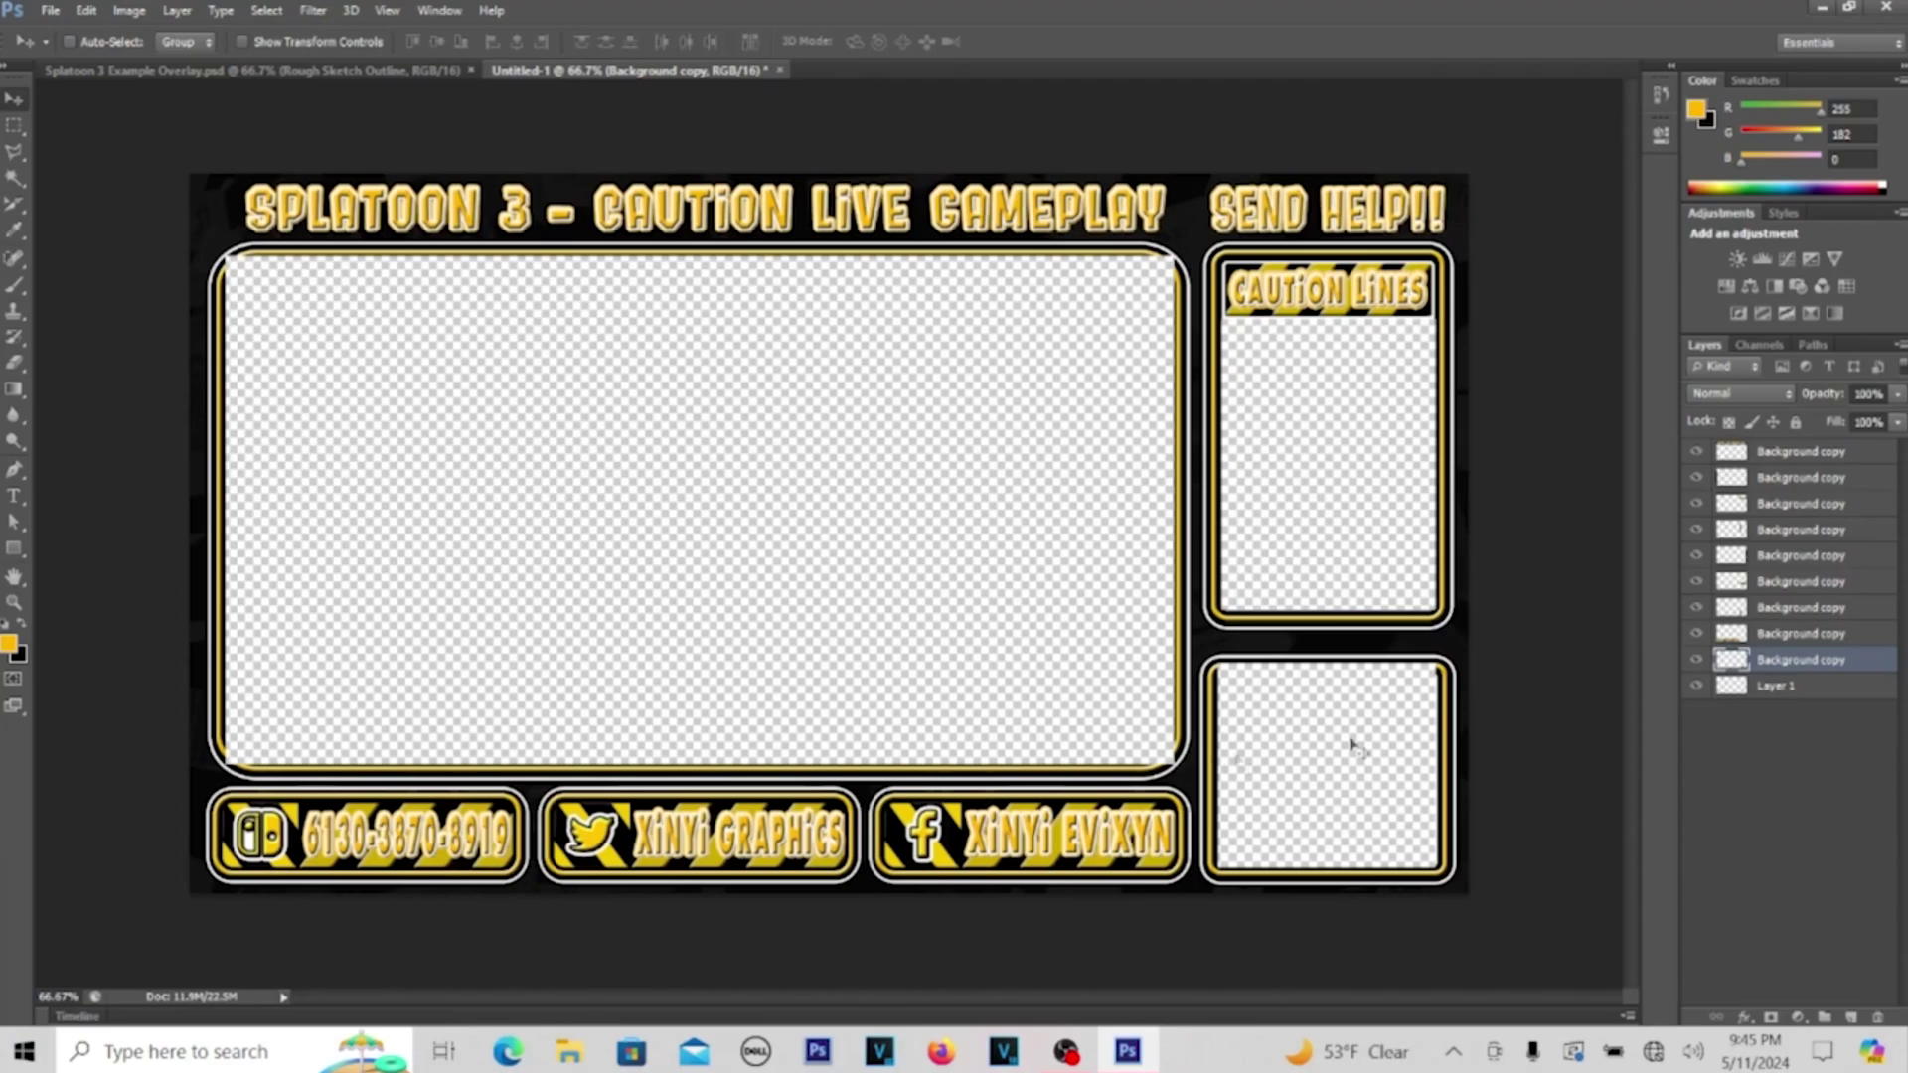
{"action": "left_click", "coordinate": [363, 71]}
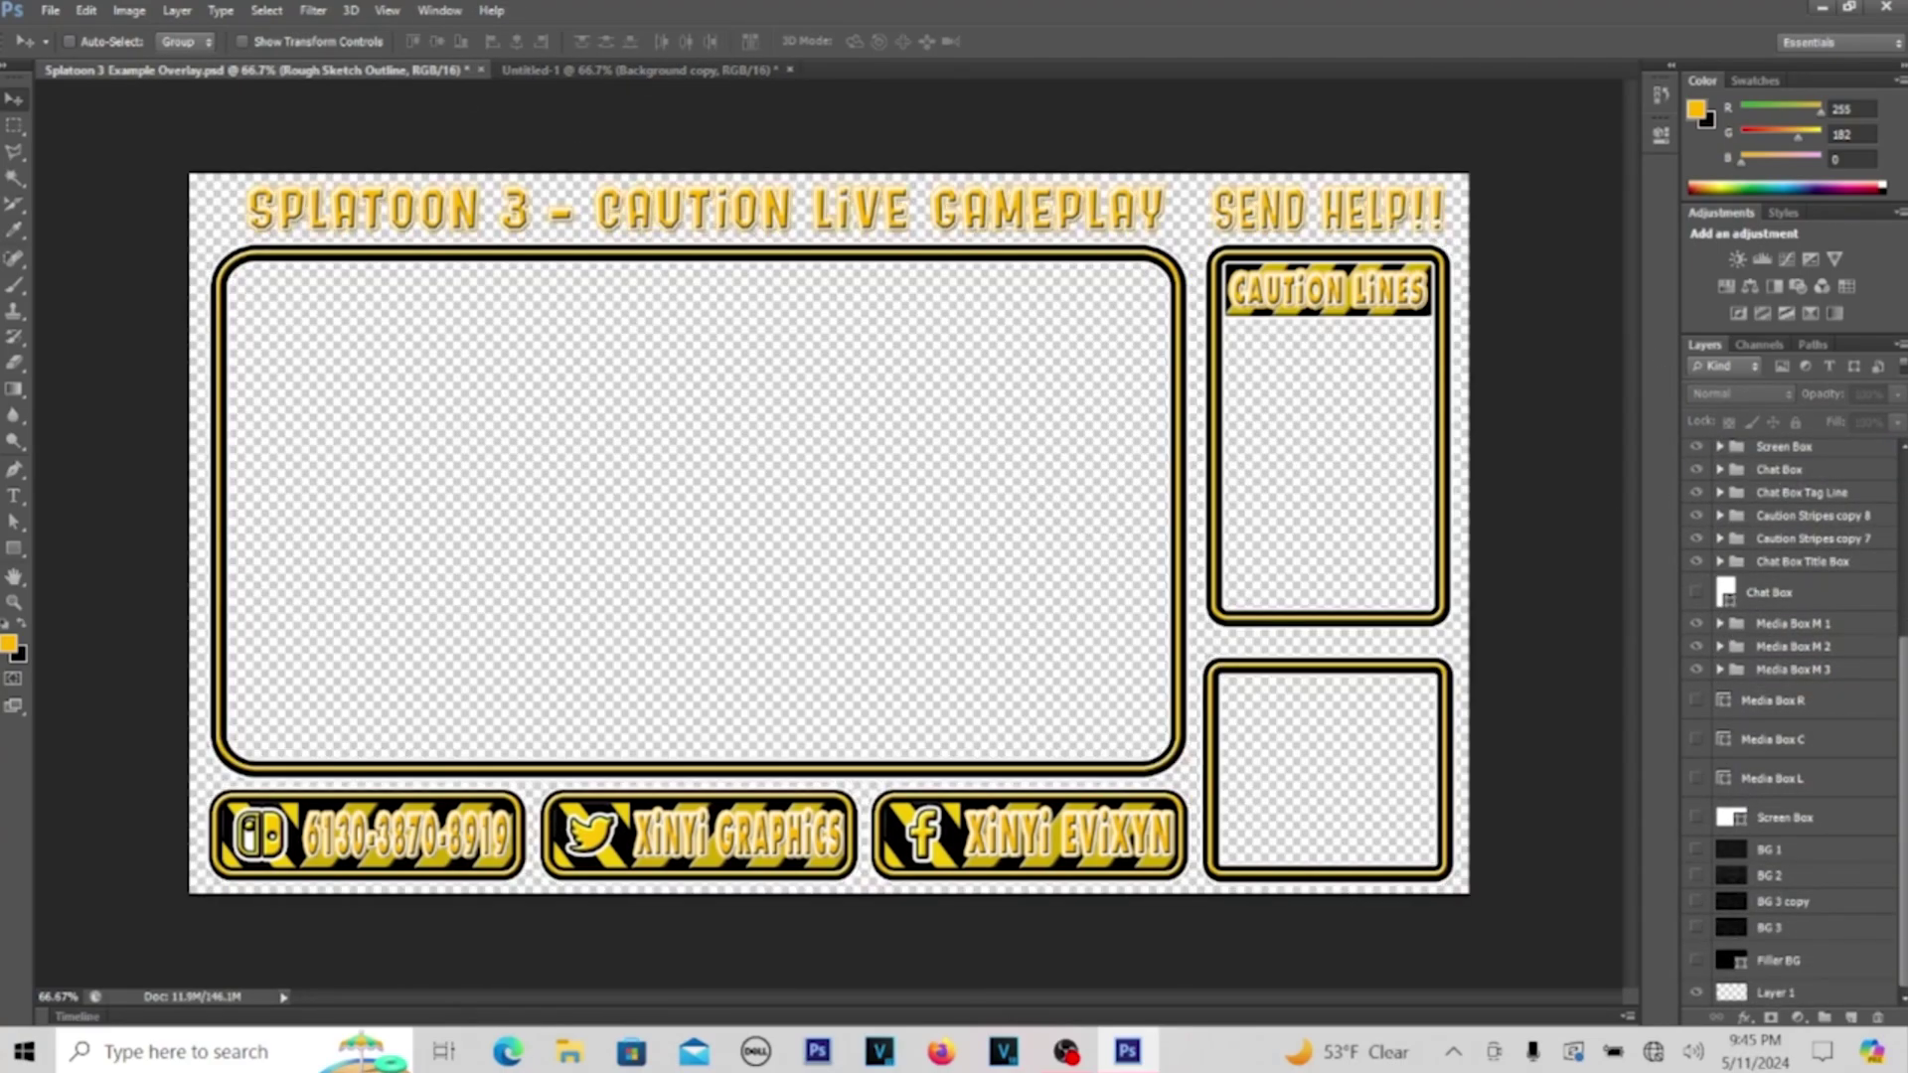
Group the Example Overlay's Send Help through Media Box M 3 layers as Group 1
{"action": "left_click", "coordinate": [556, 71]}
{"action": "left_click", "coordinate": [404, 70]}
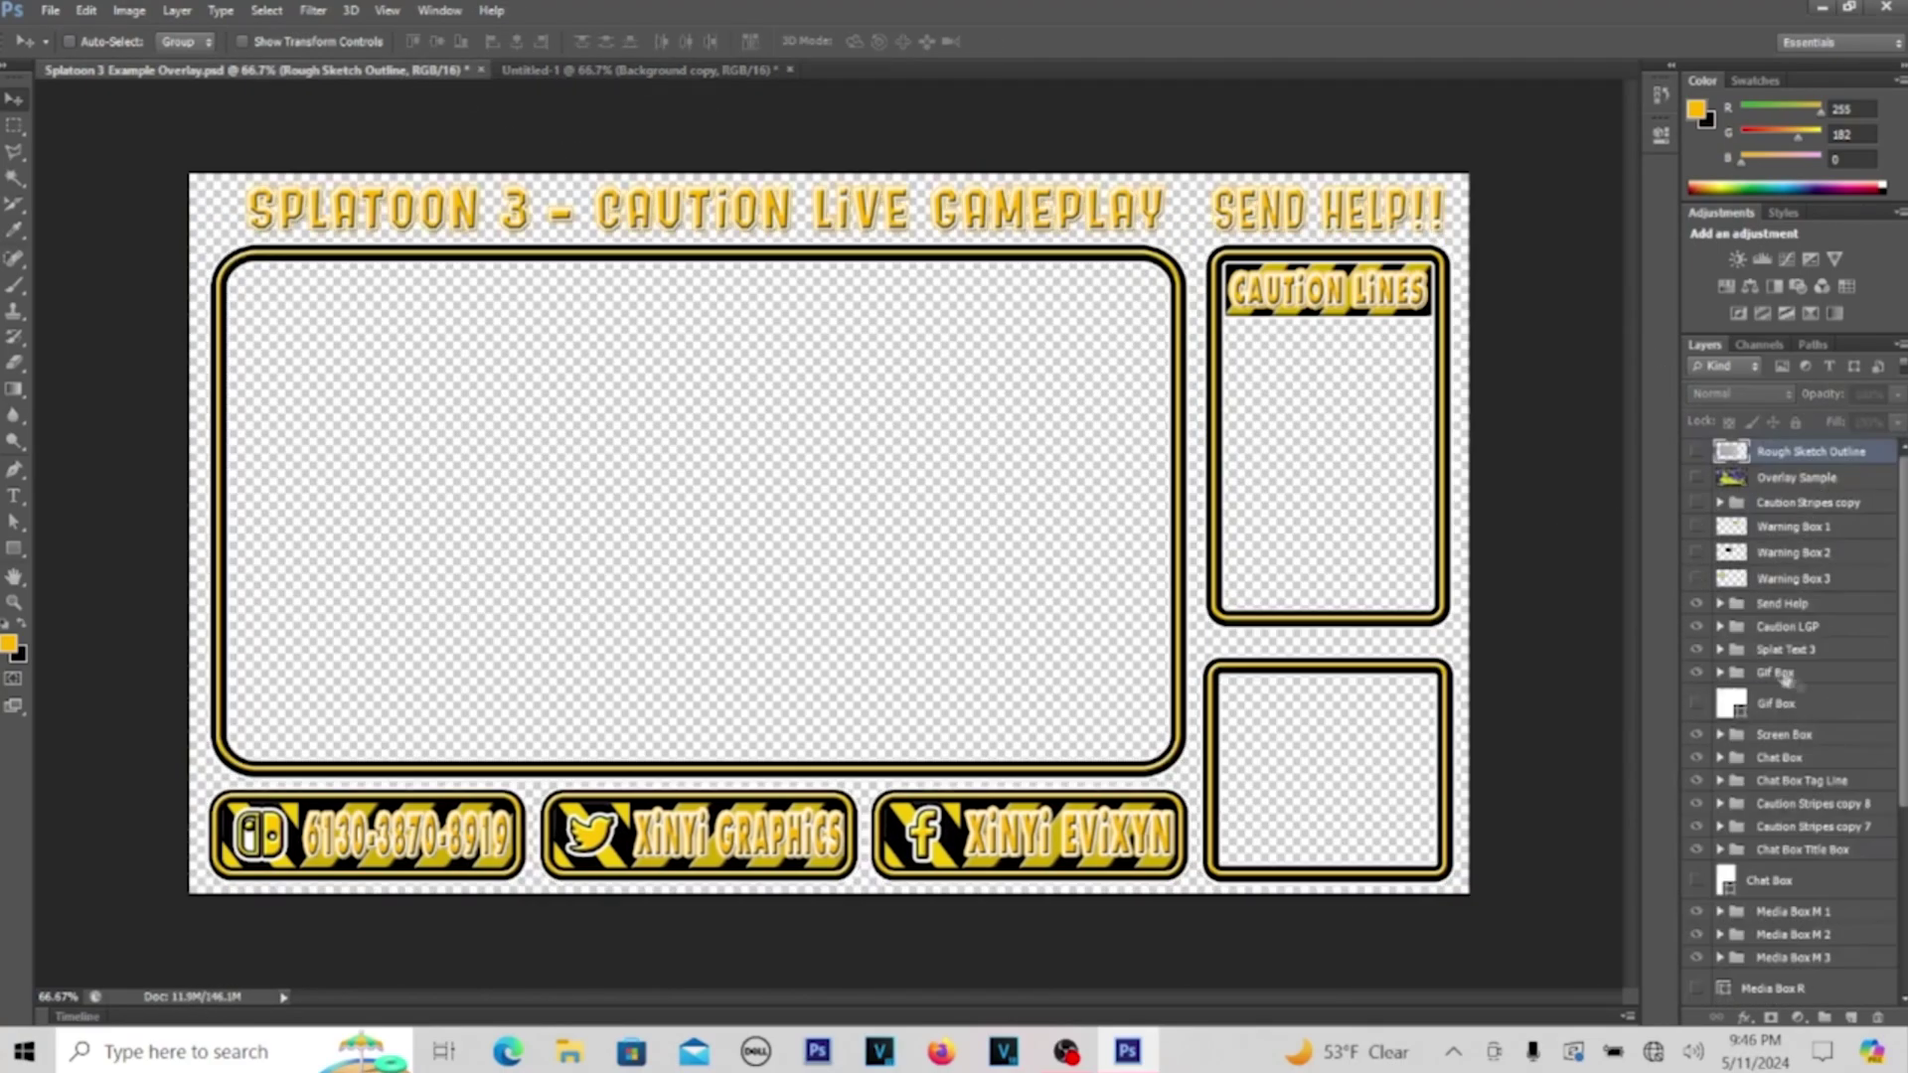
{"action": "left_click", "coordinate": [1784, 603]}
{"action": "scroll", "coordinate": [1786, 631], "scroll_direction": "down", "scroll_amount": 1}
{"action": "left_click", "coordinate": [1786, 654]}
{"action": "scroll", "coordinate": [1790, 656], "scroll_direction": "down", "scroll_amount": 2}
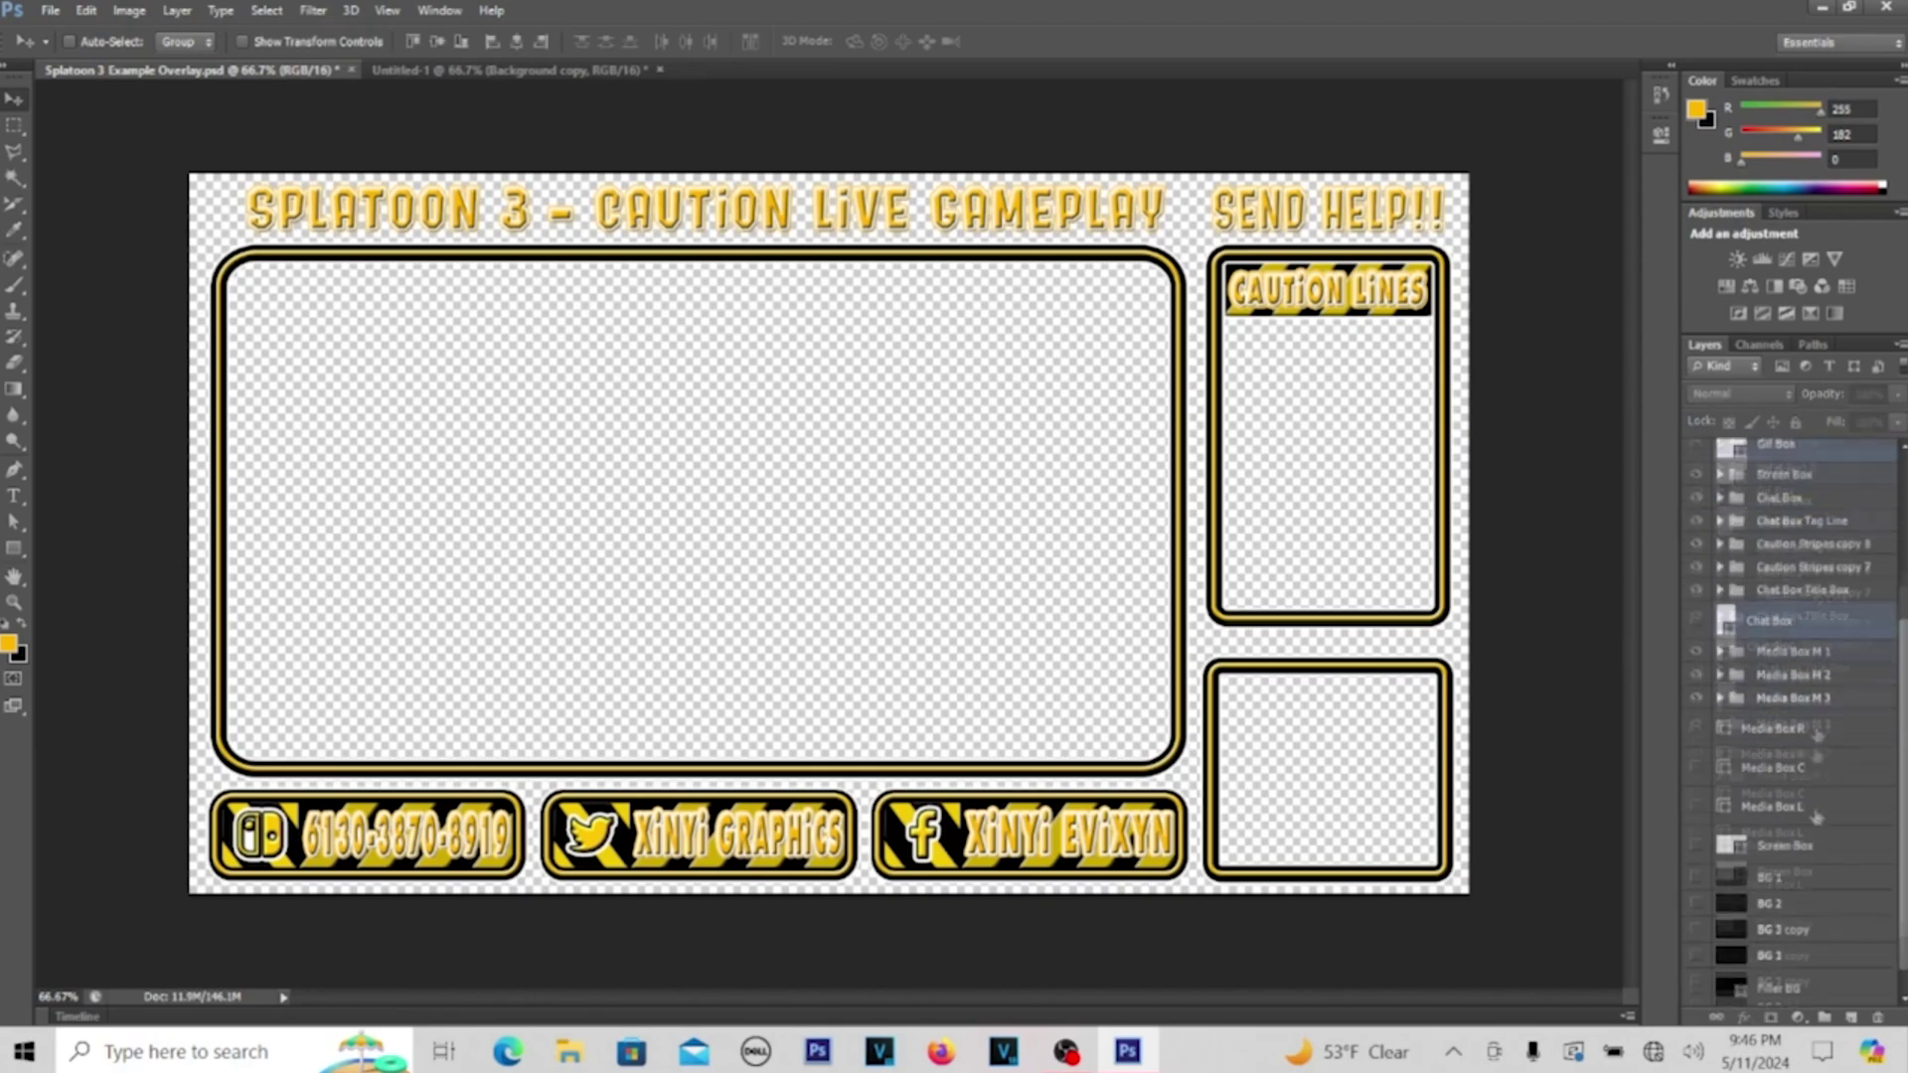
{"action": "scroll", "coordinate": [1789, 661], "scroll_direction": "up", "scroll_amount": 2}
{"action": "key", "text": "ctrl+Tab"}
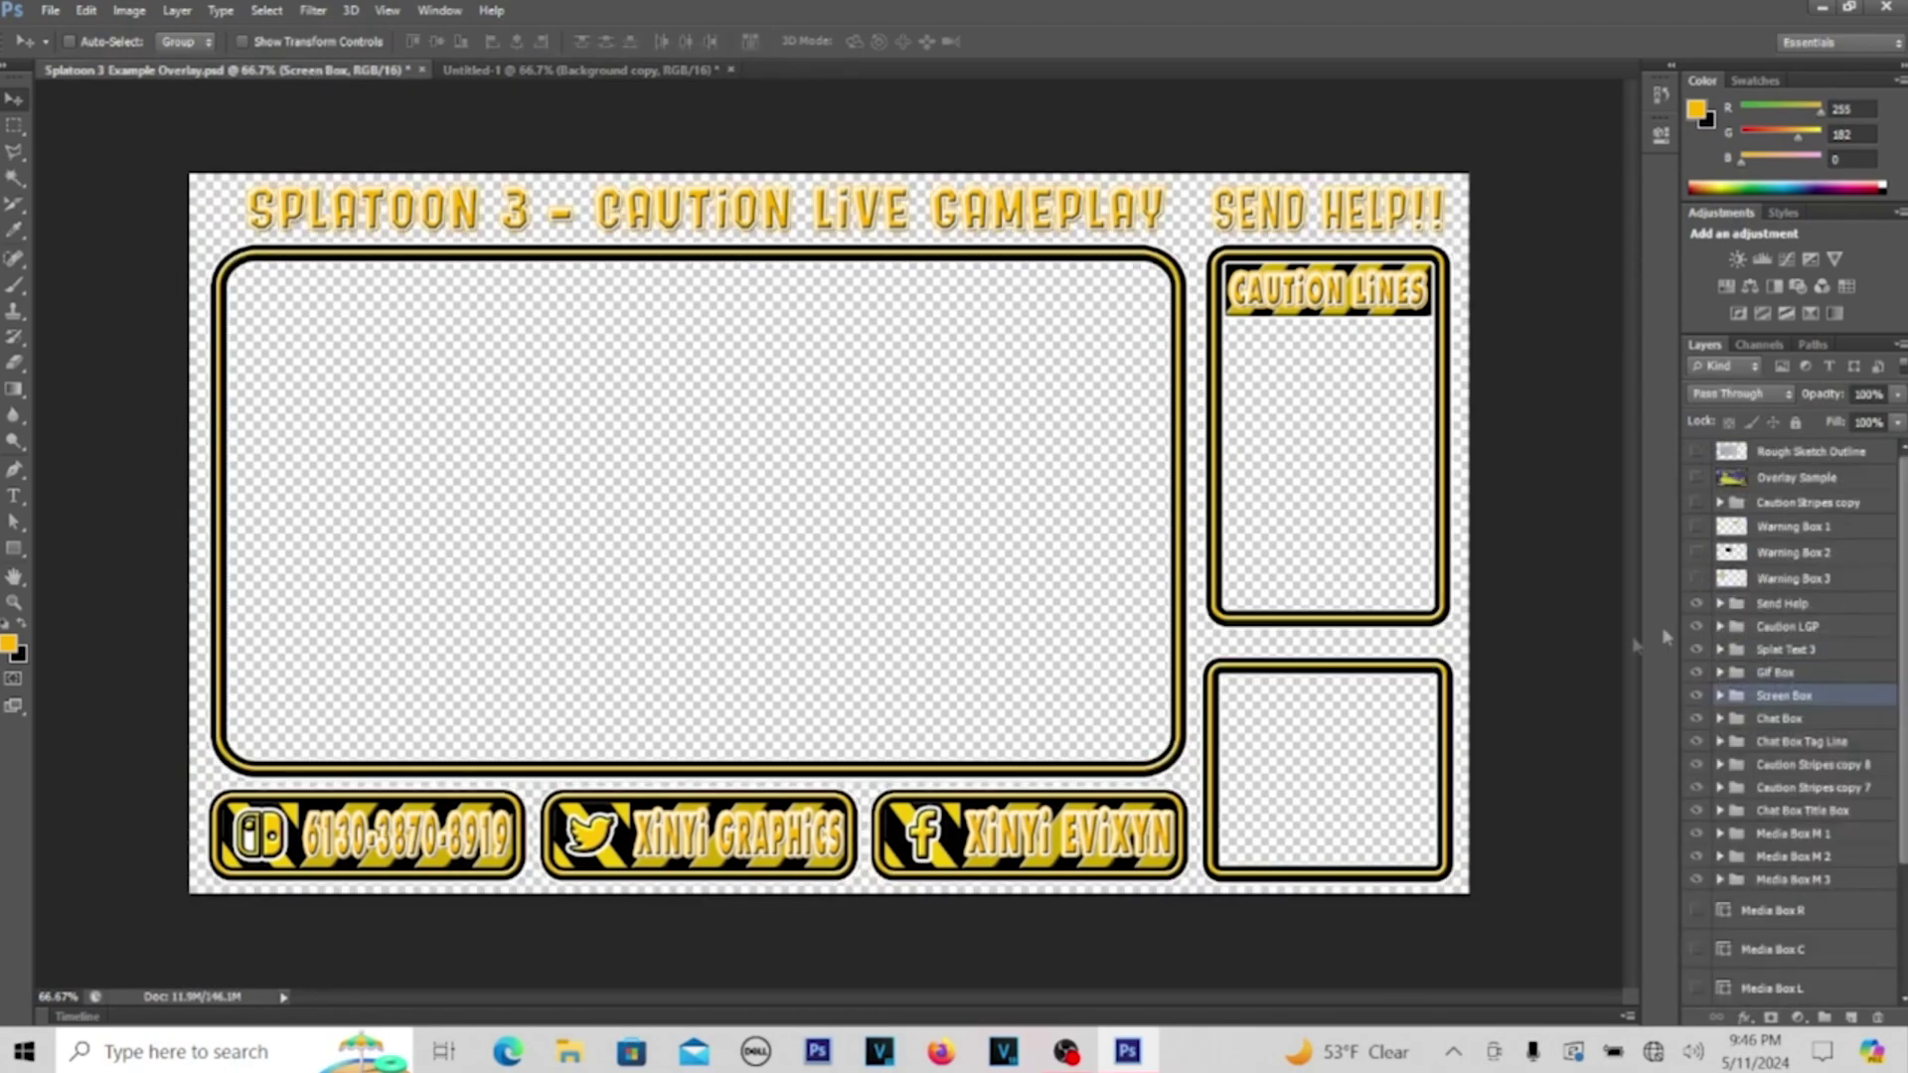
{"action": "left_click", "coordinate": [1779, 879], "text": "shift"}
{"action": "key", "text": "ctrl+g"}
Copy Group 1 into Untitled-1, bring it to the top, and check its alignment
{"action": "left_click_drag", "start_coordinate": [1780, 604], "coordinate": [690, 212]}
{"action": "key", "text": "ctrl+shift+bracketright"}
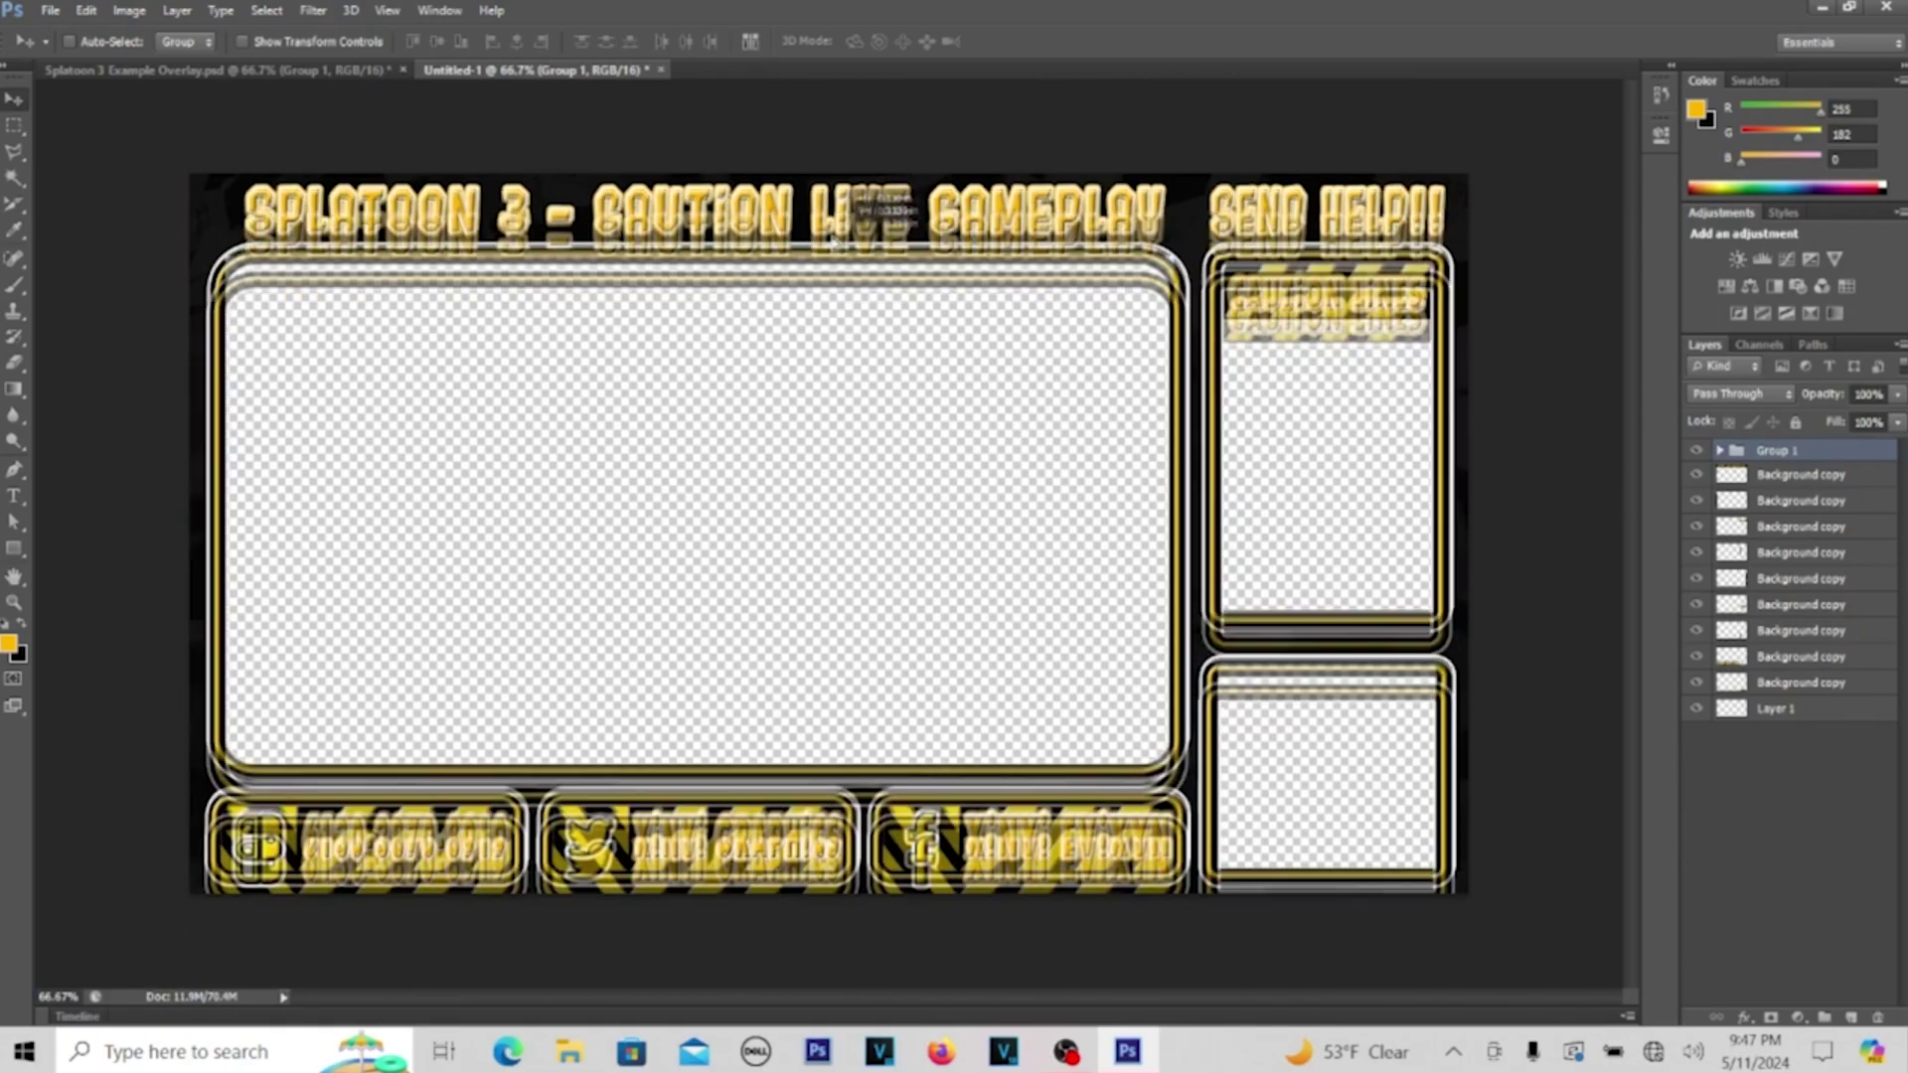
{"action": "key", "text": "ctrl+plus"}
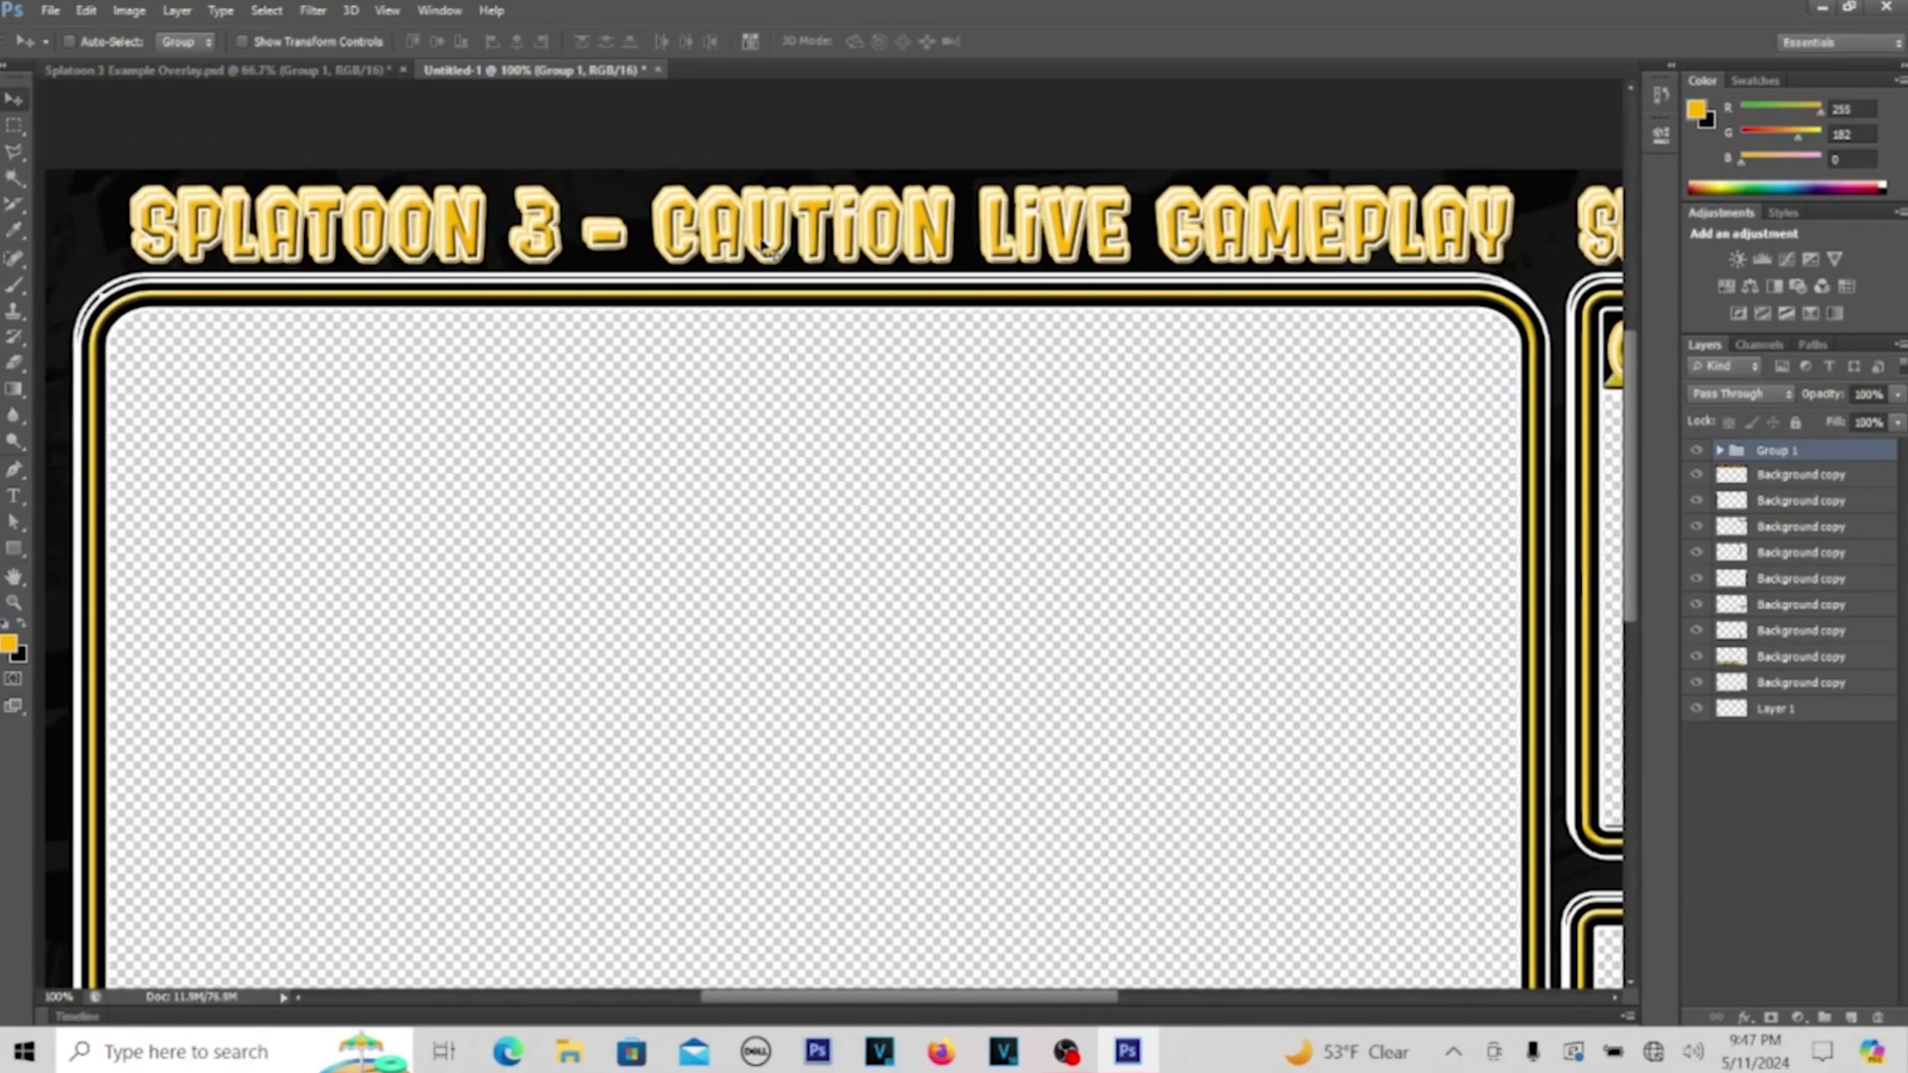
{"action": "key", "text": "ctrl+minus"}
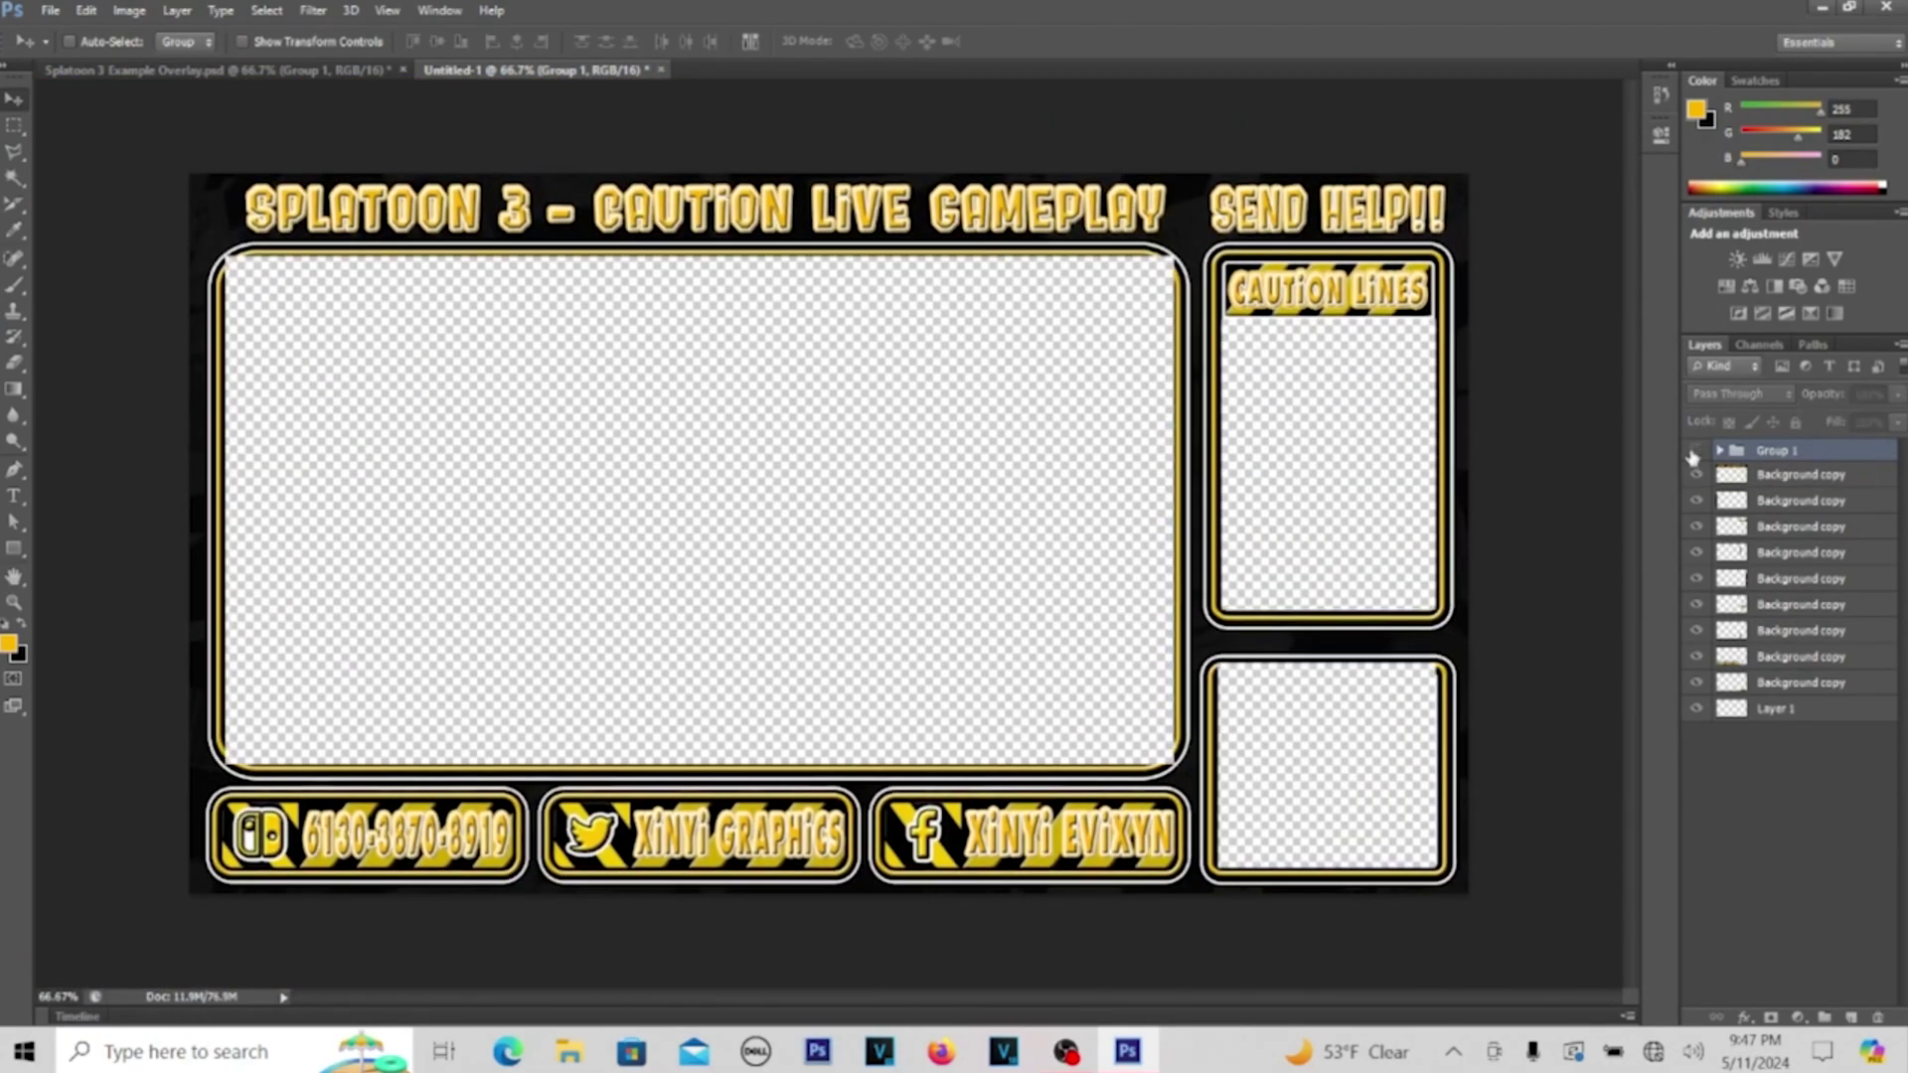
Save the overlay as a PNG named 'Splatoon 3 Caution Example Overlay 2', keeping the default PNG options
{"action": "left_click", "coordinate": [50, 10]}
{"action": "left_click", "coordinate": [139, 316]}
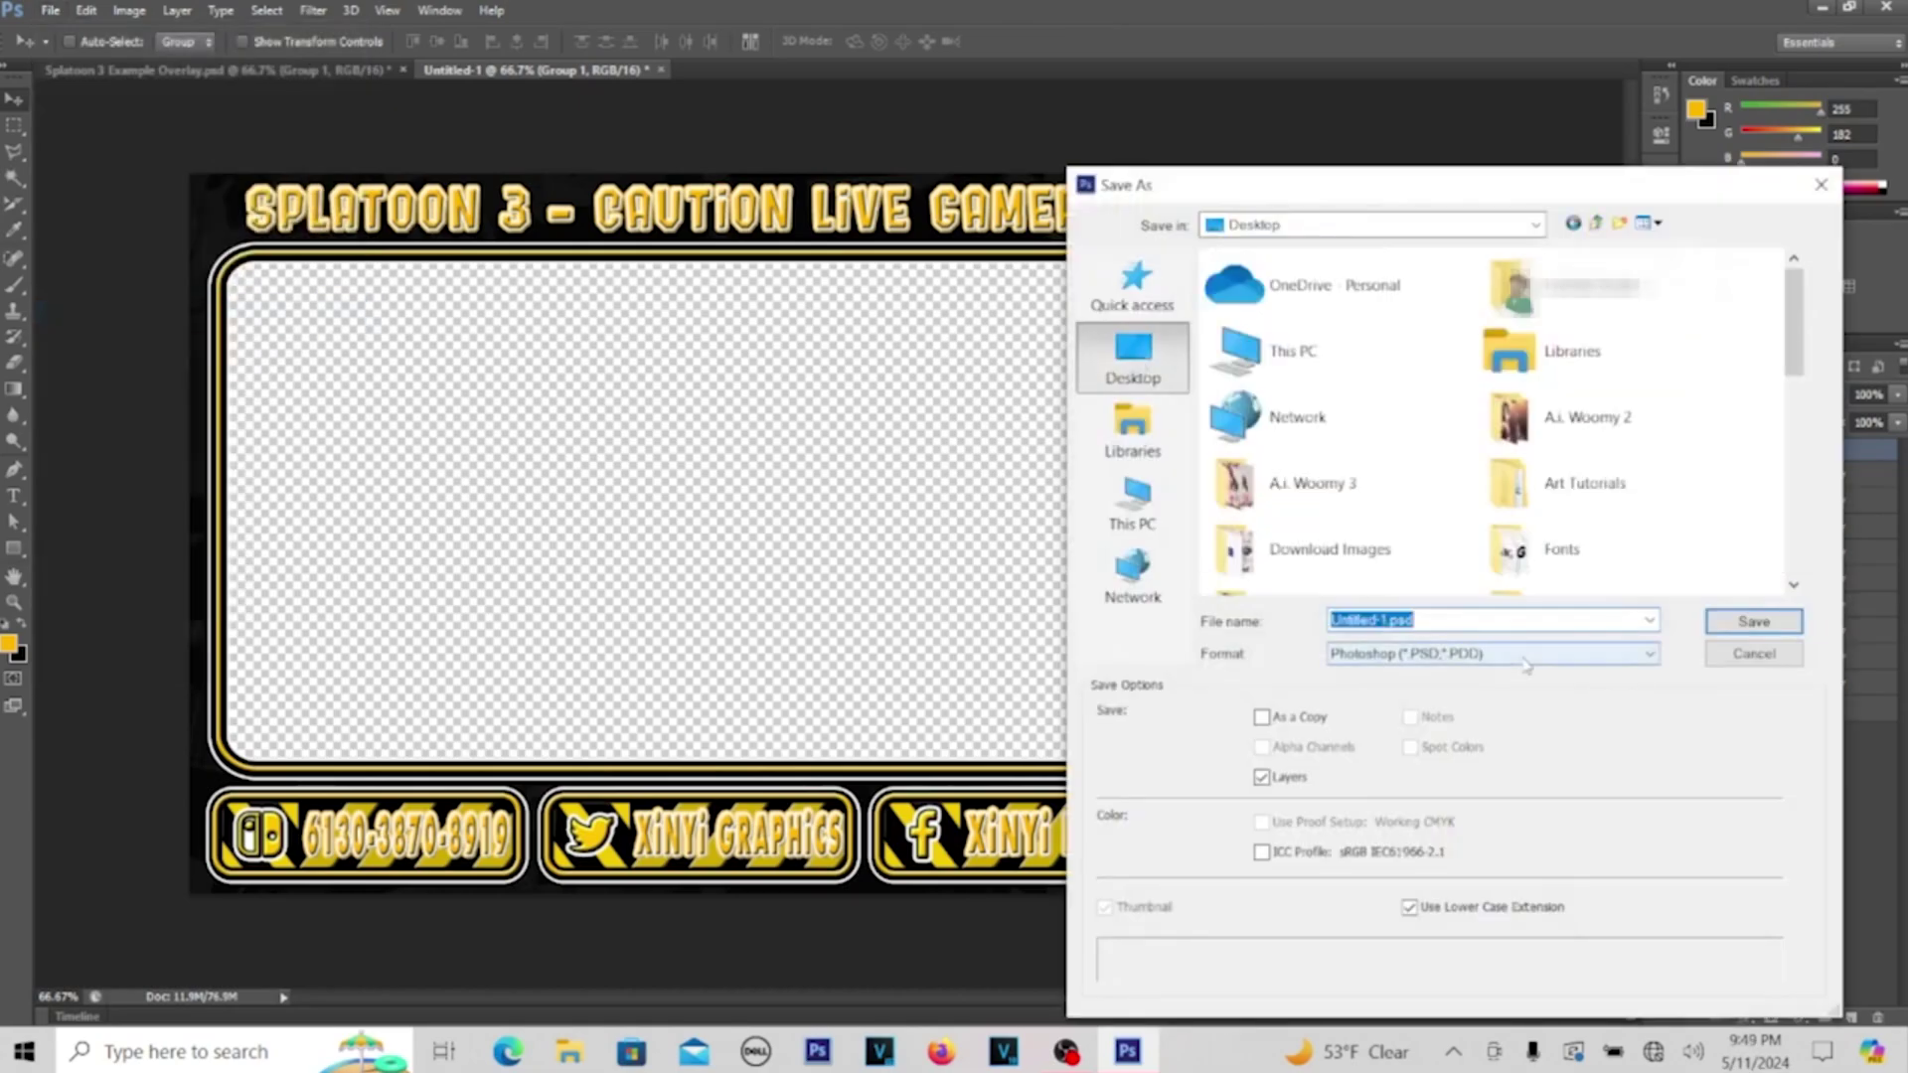
{"action": "left_click", "coordinate": [1491, 653]}
{"action": "left_click", "coordinate": [1442, 865]}
{"action": "scroll", "coordinate": [1490, 417], "scroll_direction": "down", "scroll_amount": 5}
{"action": "left_click", "coordinate": [1342, 556]}
{"action": "key", "text": "BackSpace"}
{"action": "type", "text": "2"}
{"action": "left_click", "coordinate": [1754, 621]}
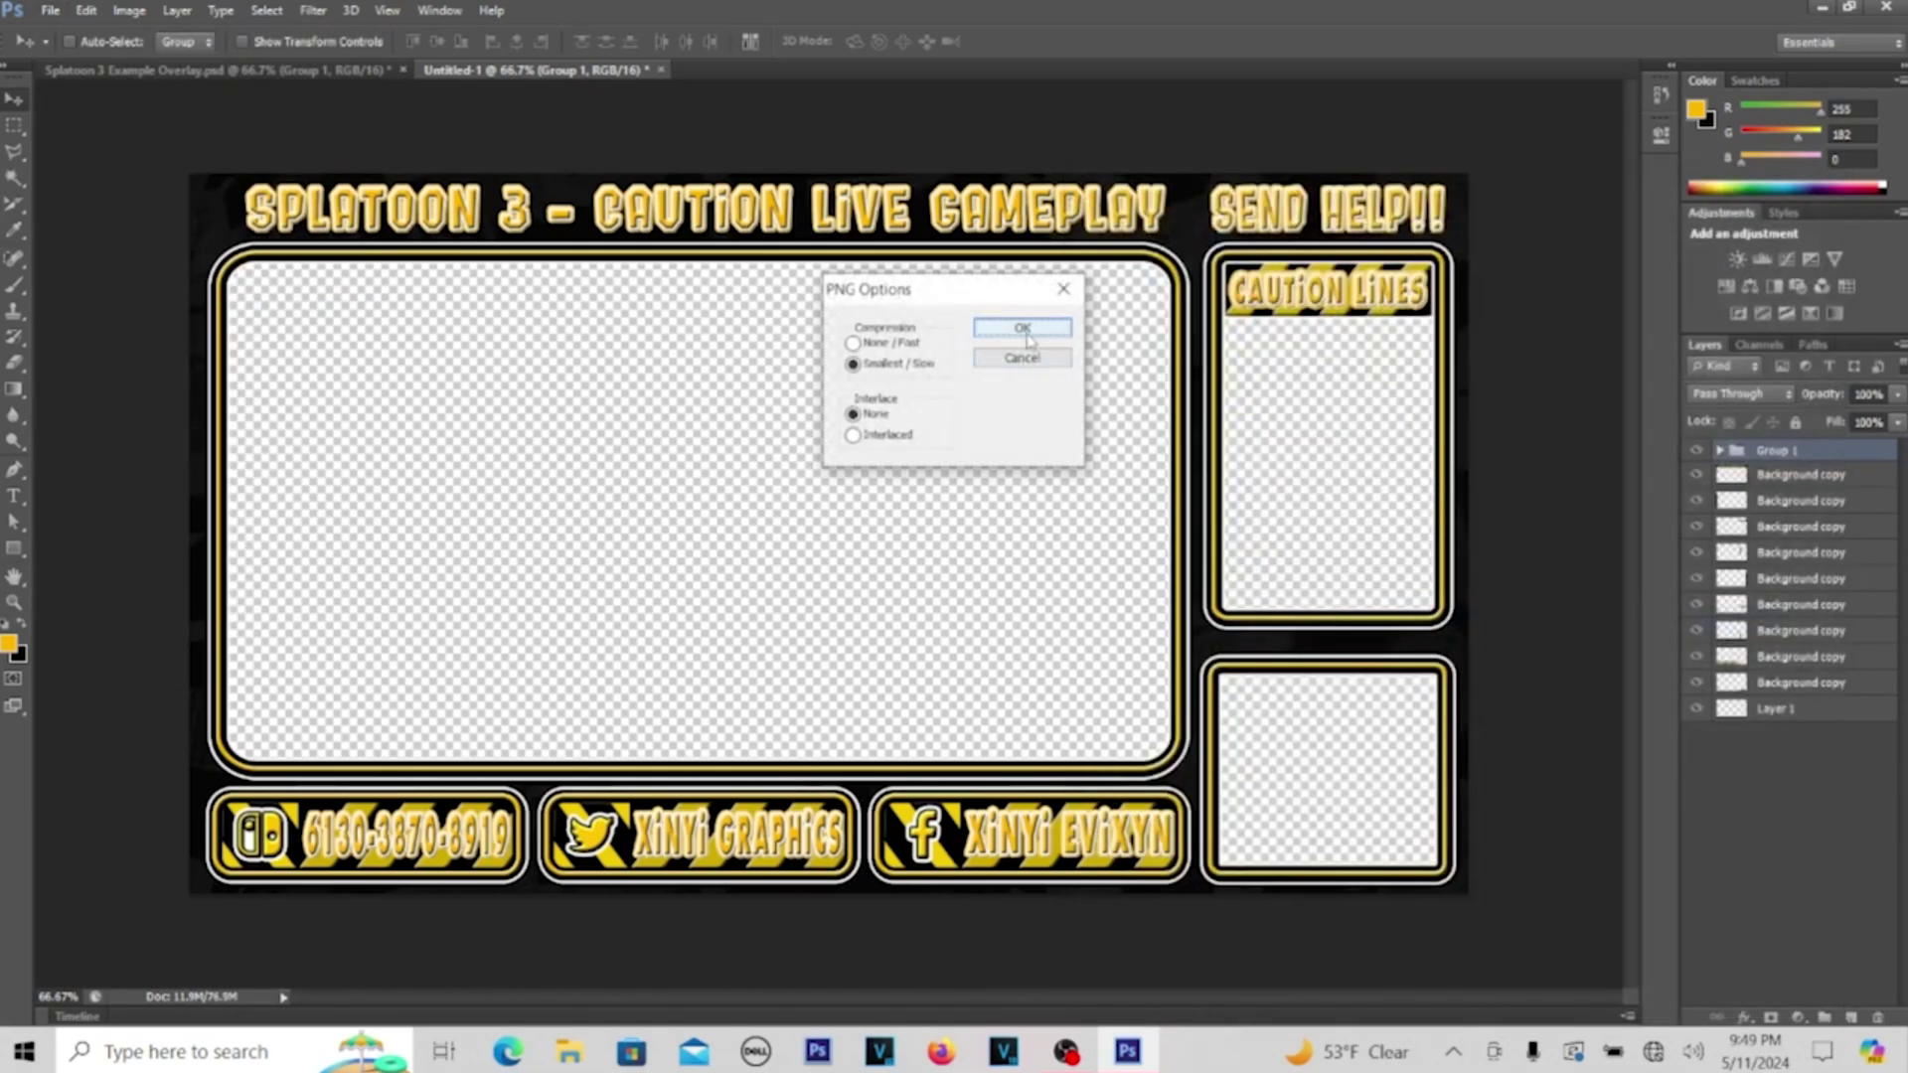
{"action": "left_click", "coordinate": [1010, 328]}
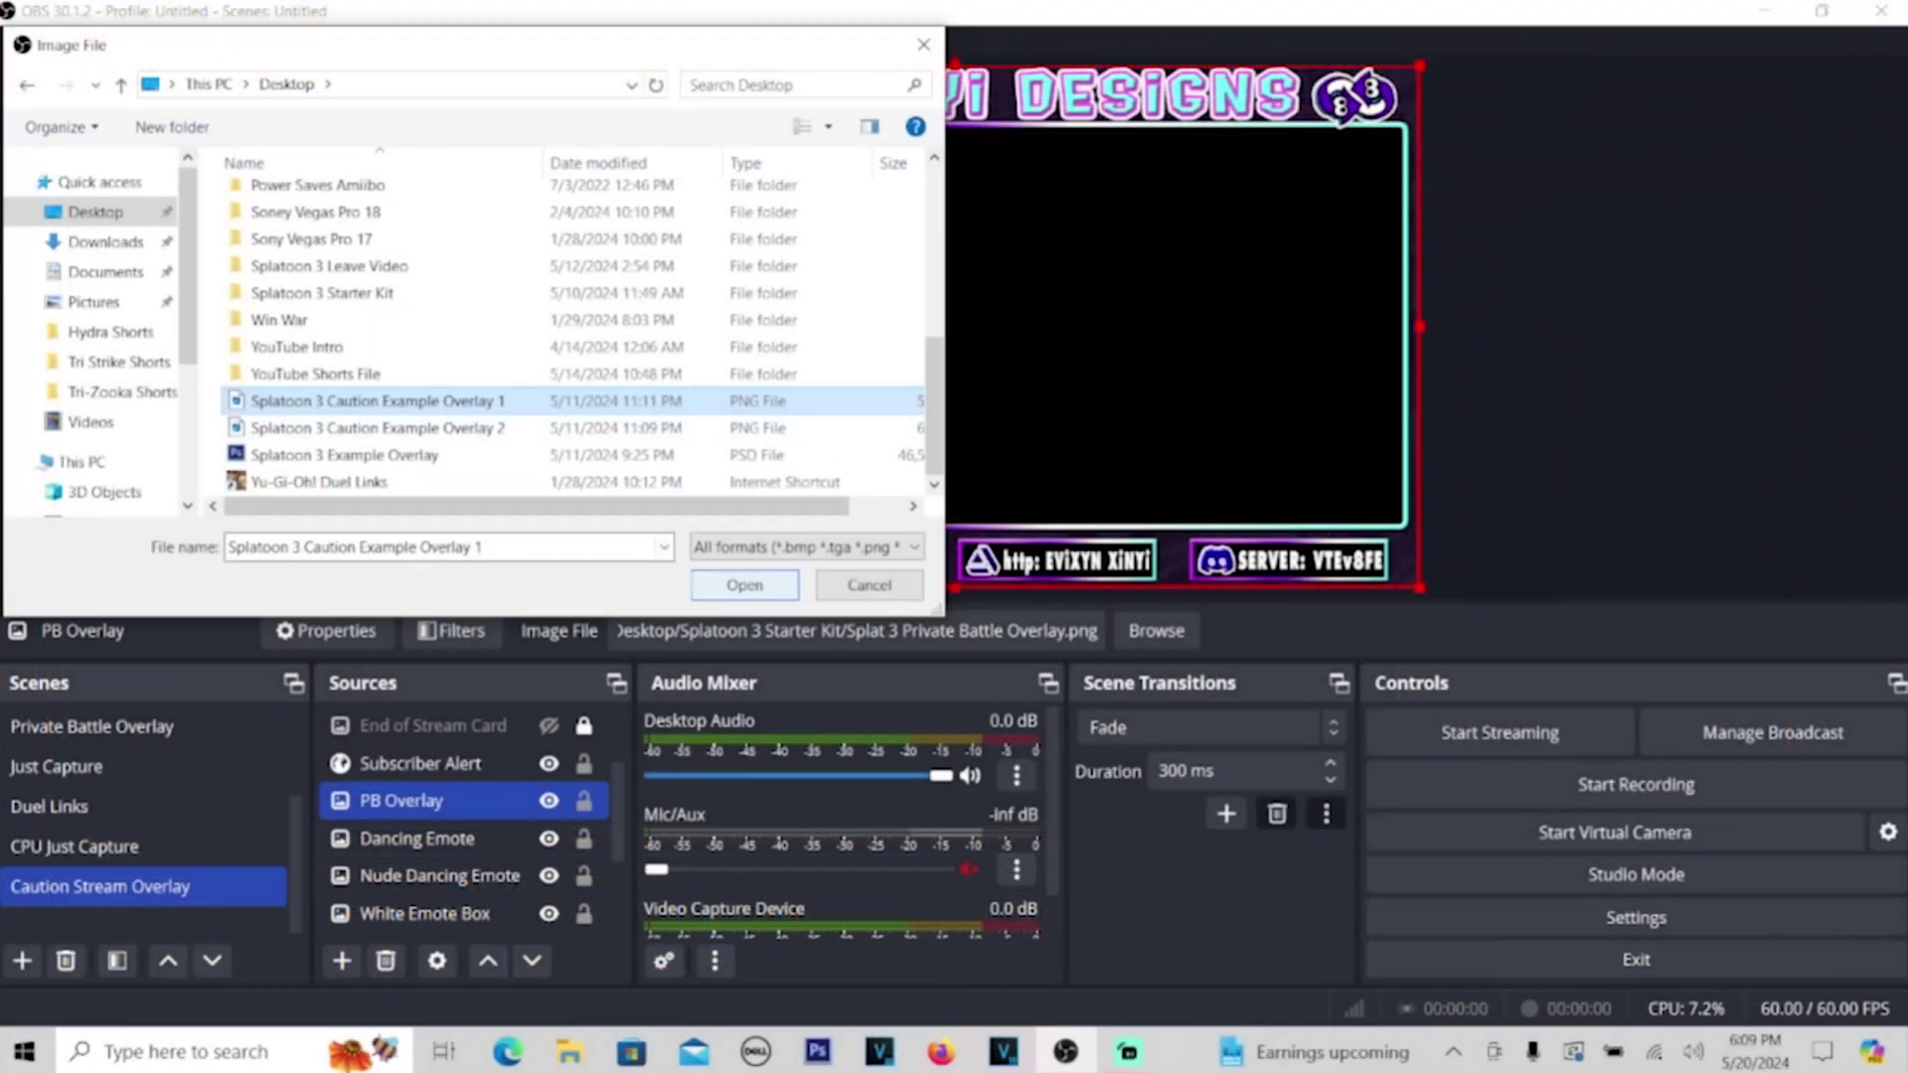
Confirm the overlay PNG as the image source and rename the Caution Overlay source
{"action": "key", "text": "Return"}
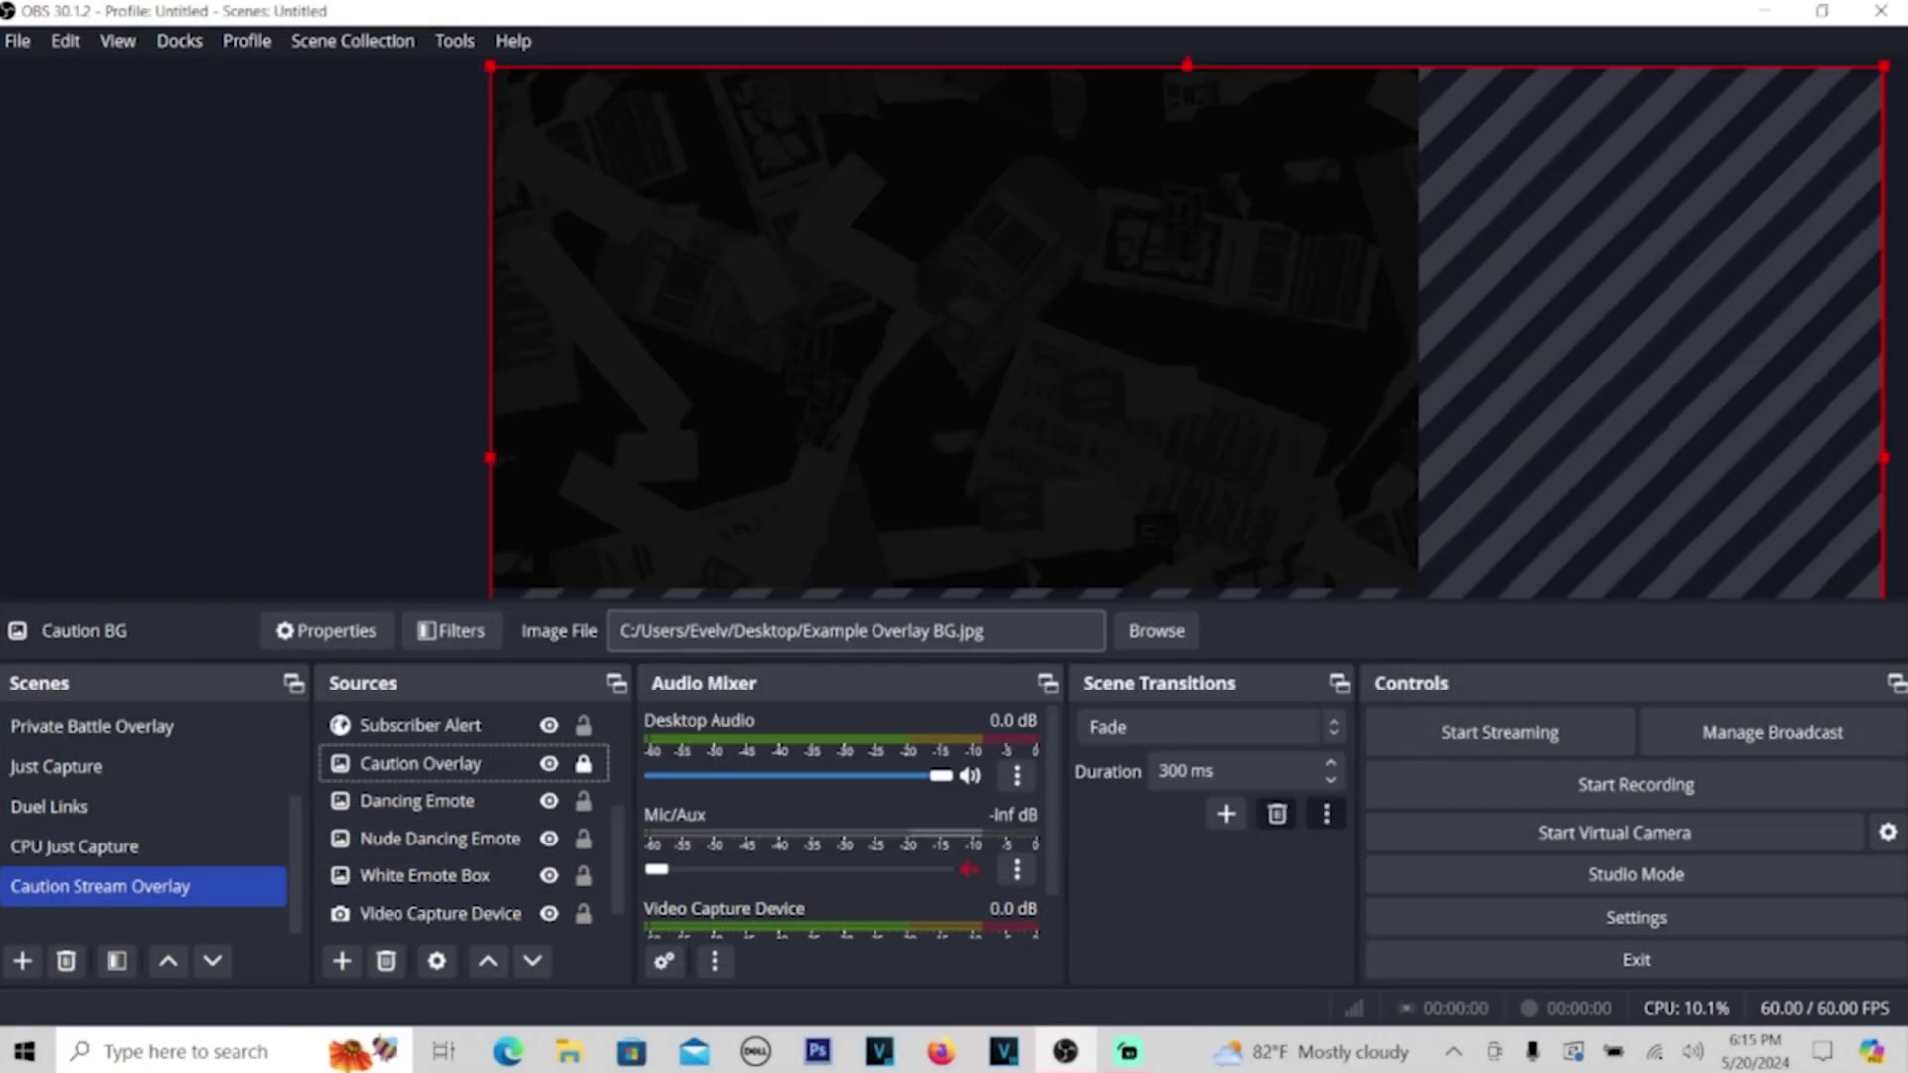
{"action": "right_click", "coordinate": [428, 763]}
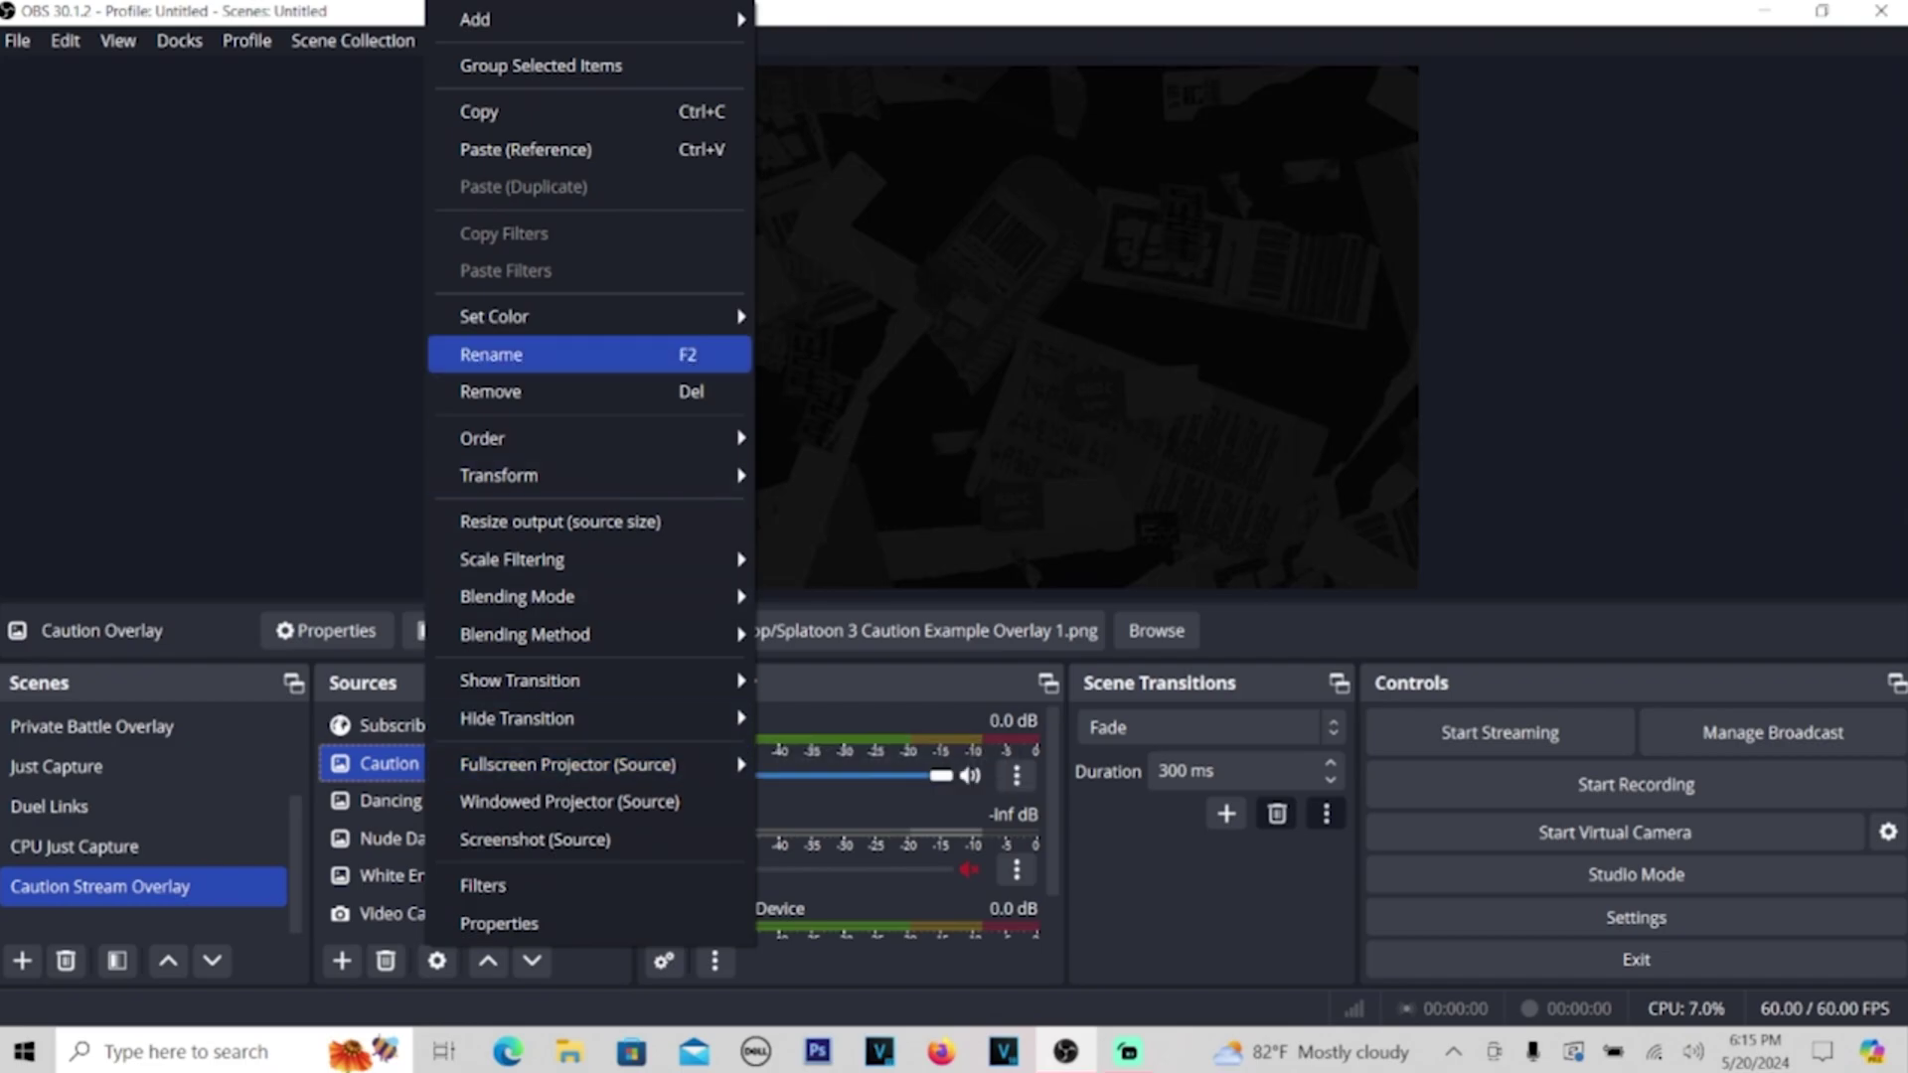
{"action": "left_click", "coordinate": [491, 354]}
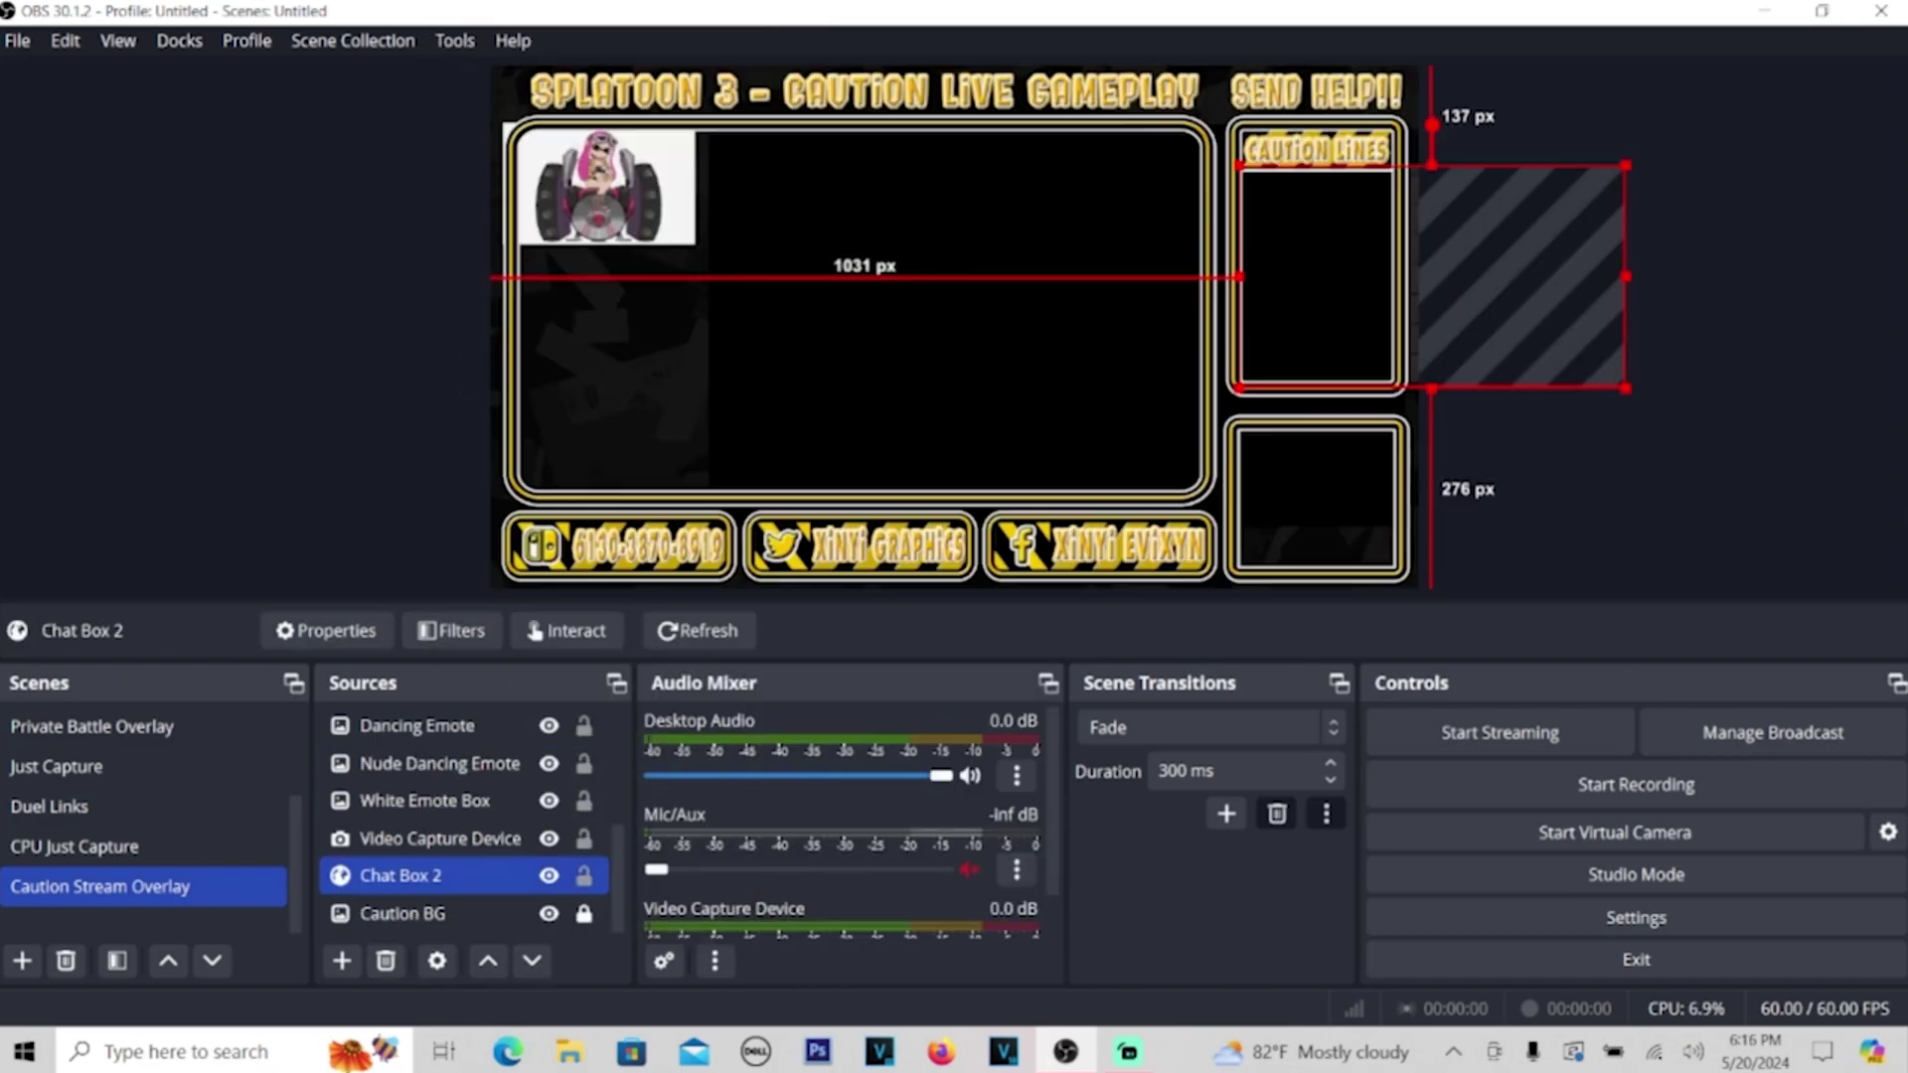
Move the White Emote Box into the lower-right frame and raise the gameplay capture's bottom edge to fit
{"action": "left_click", "coordinate": [440, 838]}
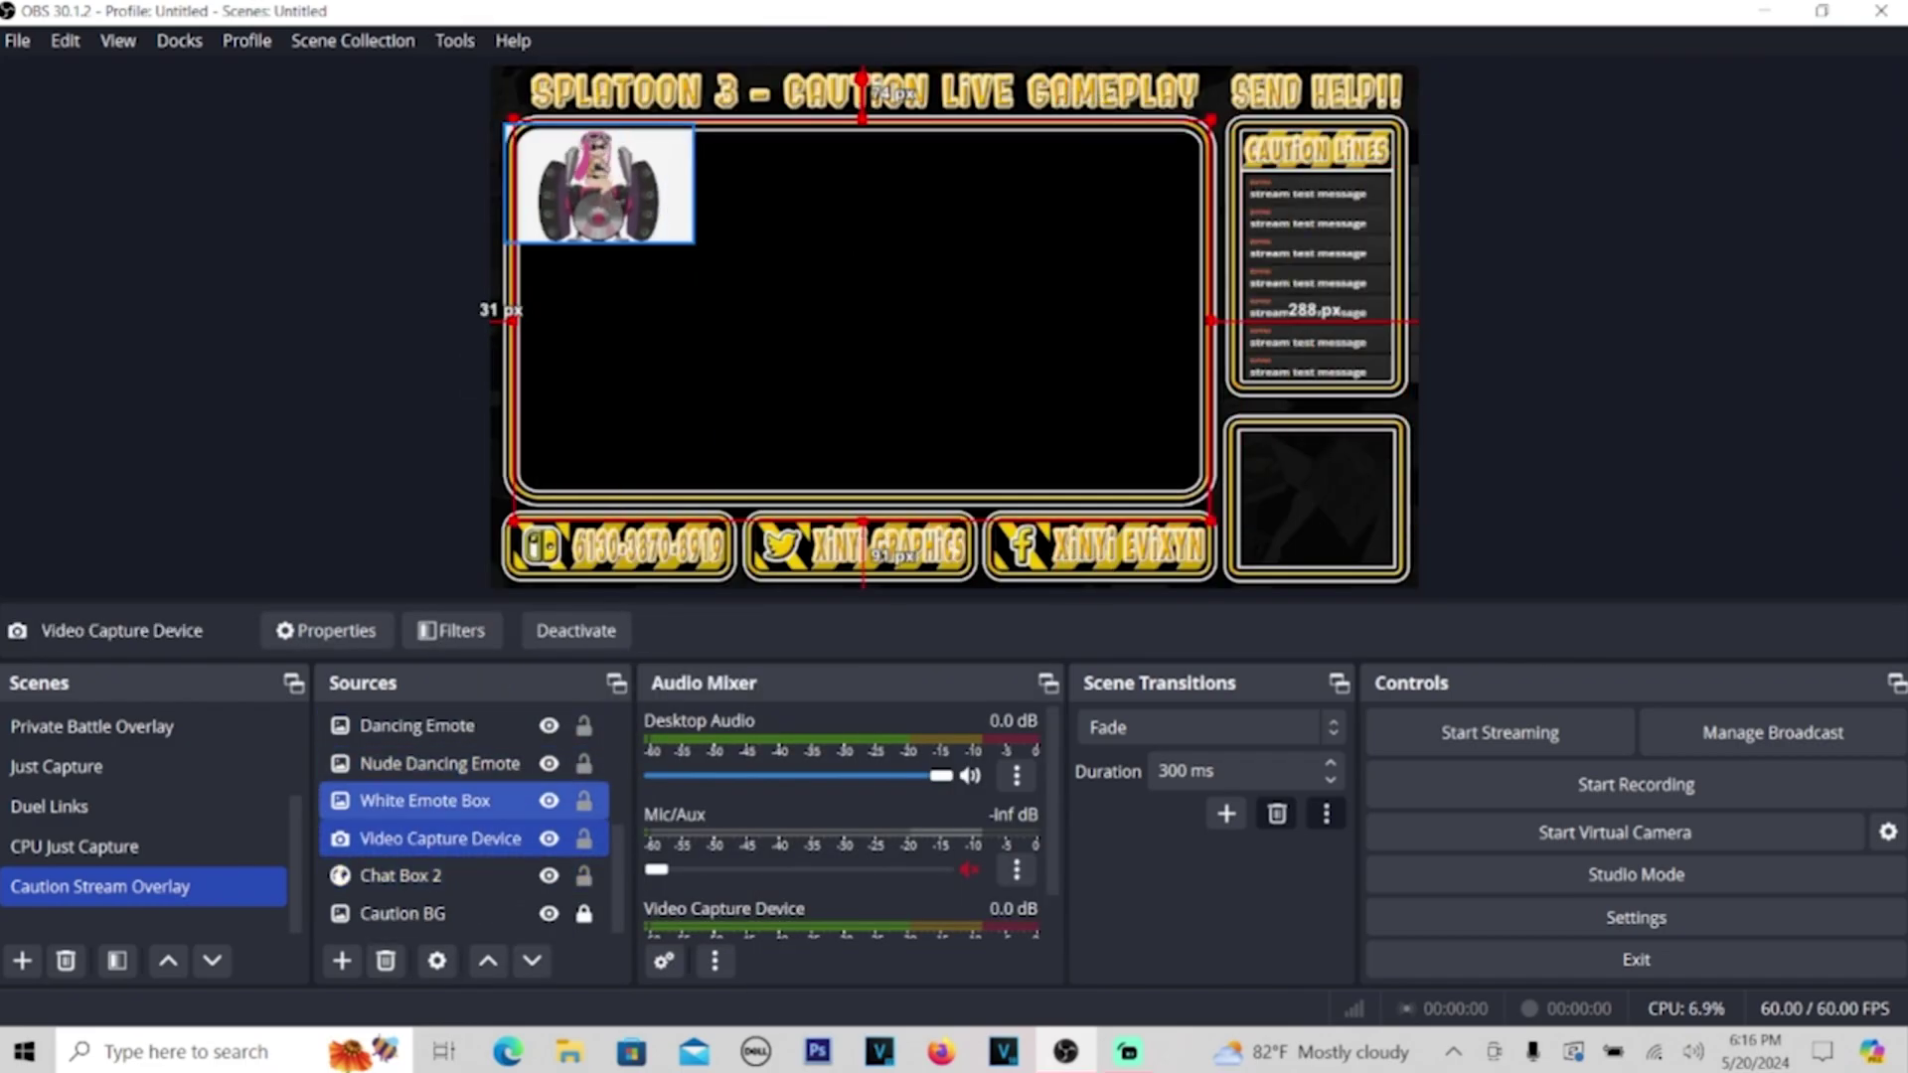
{"action": "left_click", "coordinate": [424, 800]}
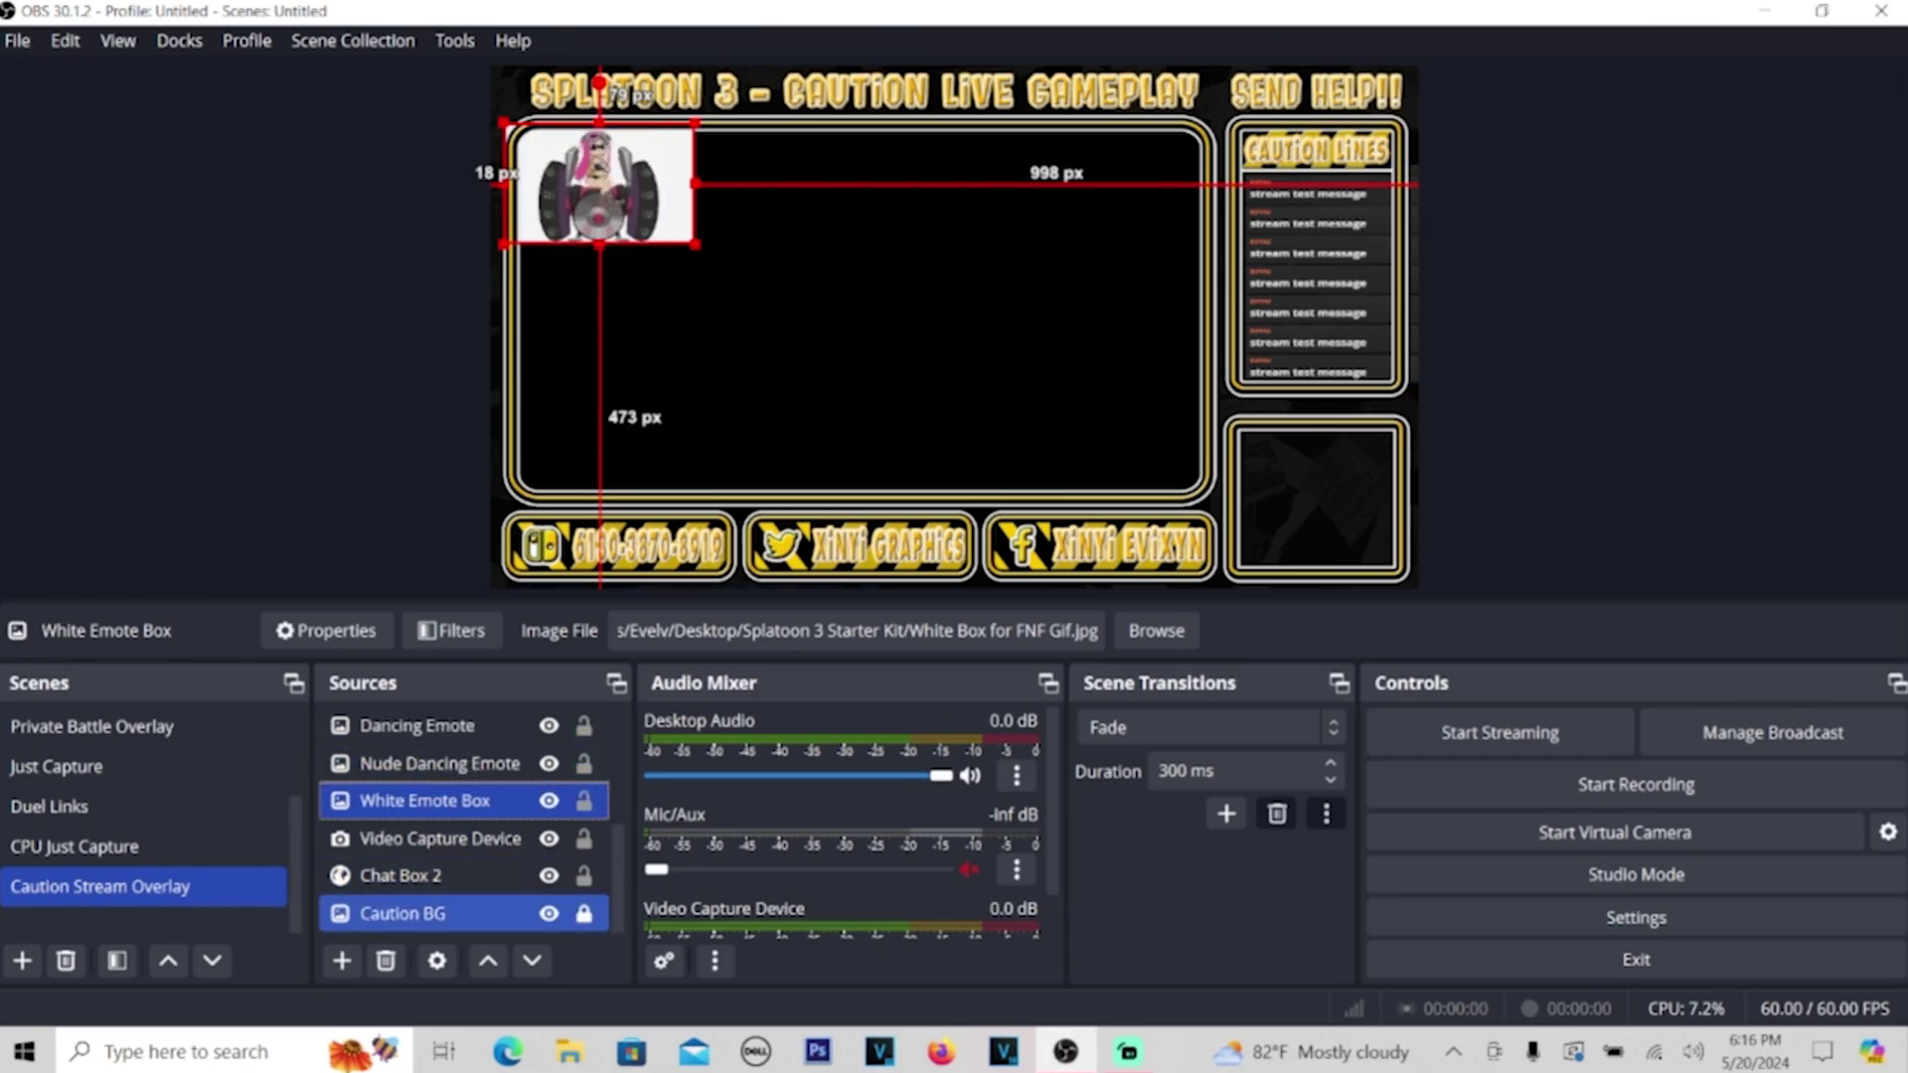
{"action": "left_click_drag", "start_coordinate": [599, 183], "coordinate": [1330, 506]}
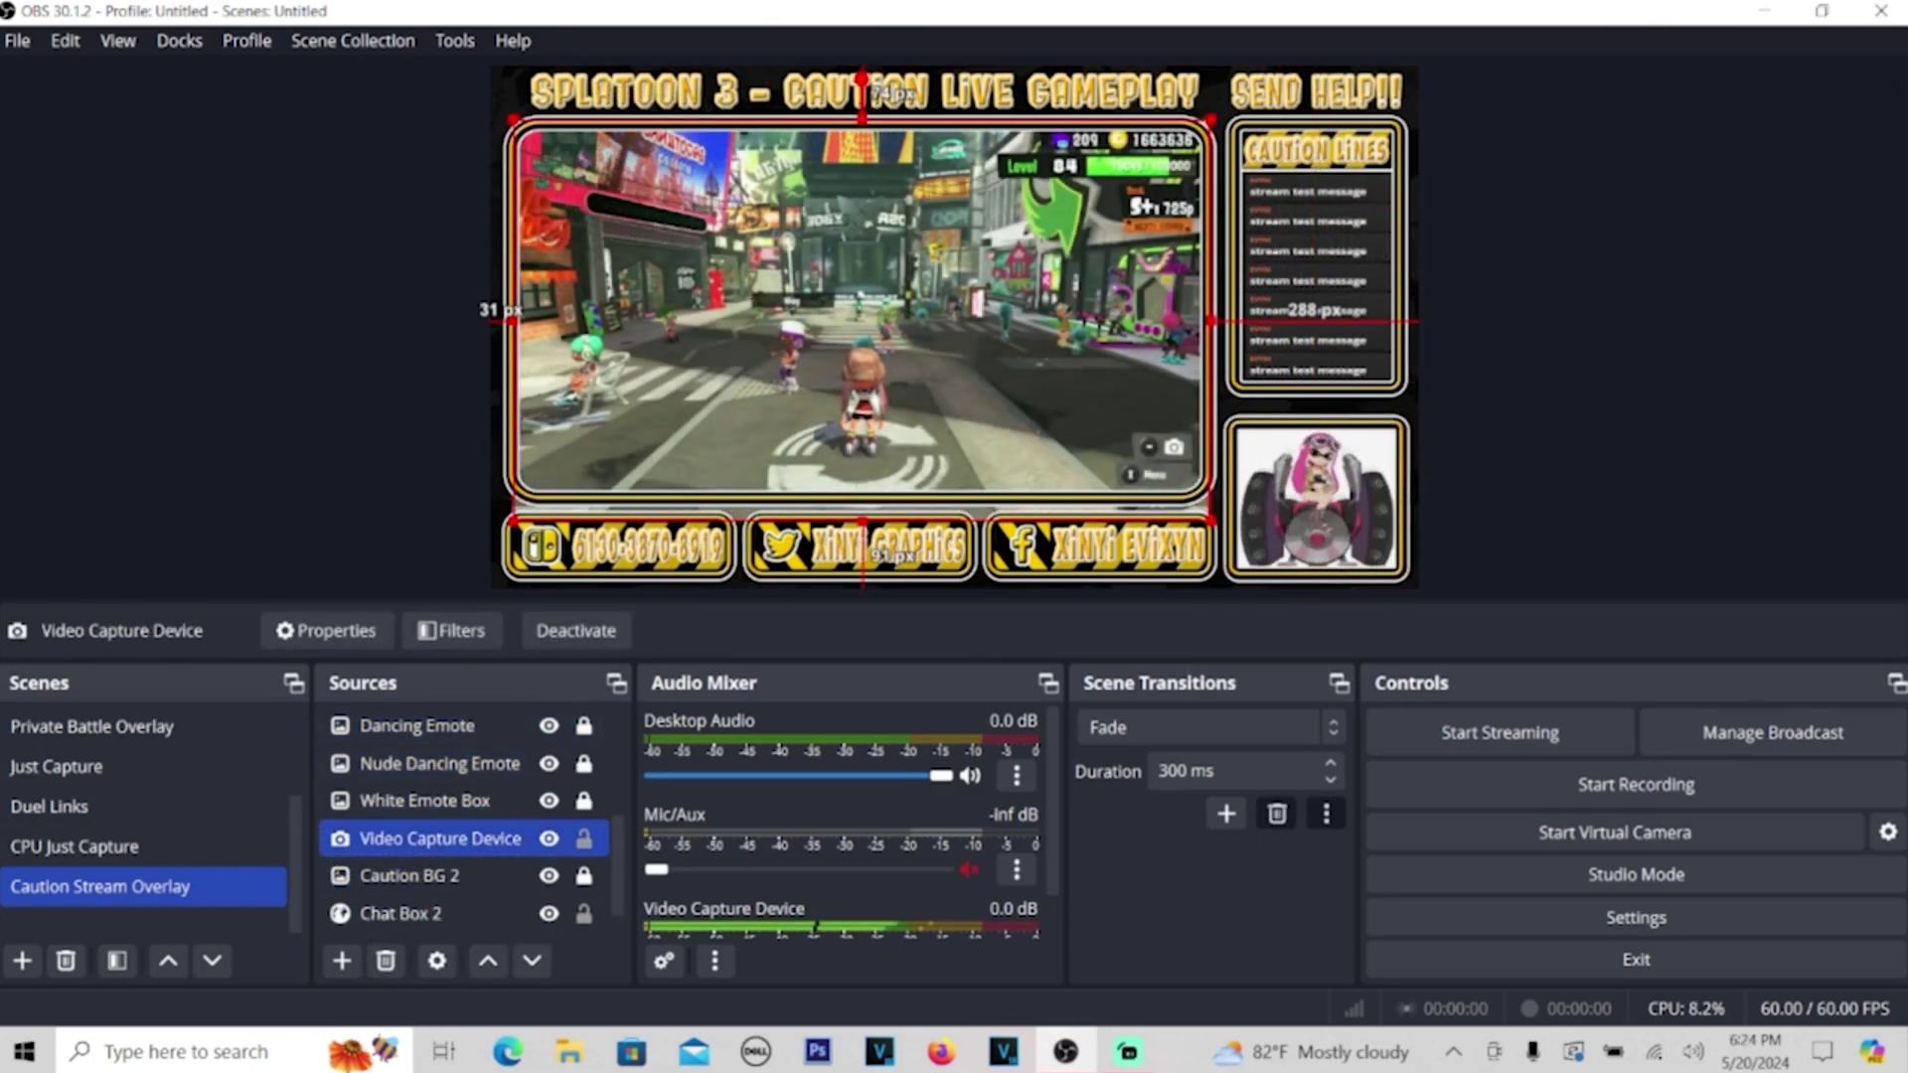
{"action": "left_click_drag", "start_coordinate": [862, 518], "coordinate": [862, 499]}
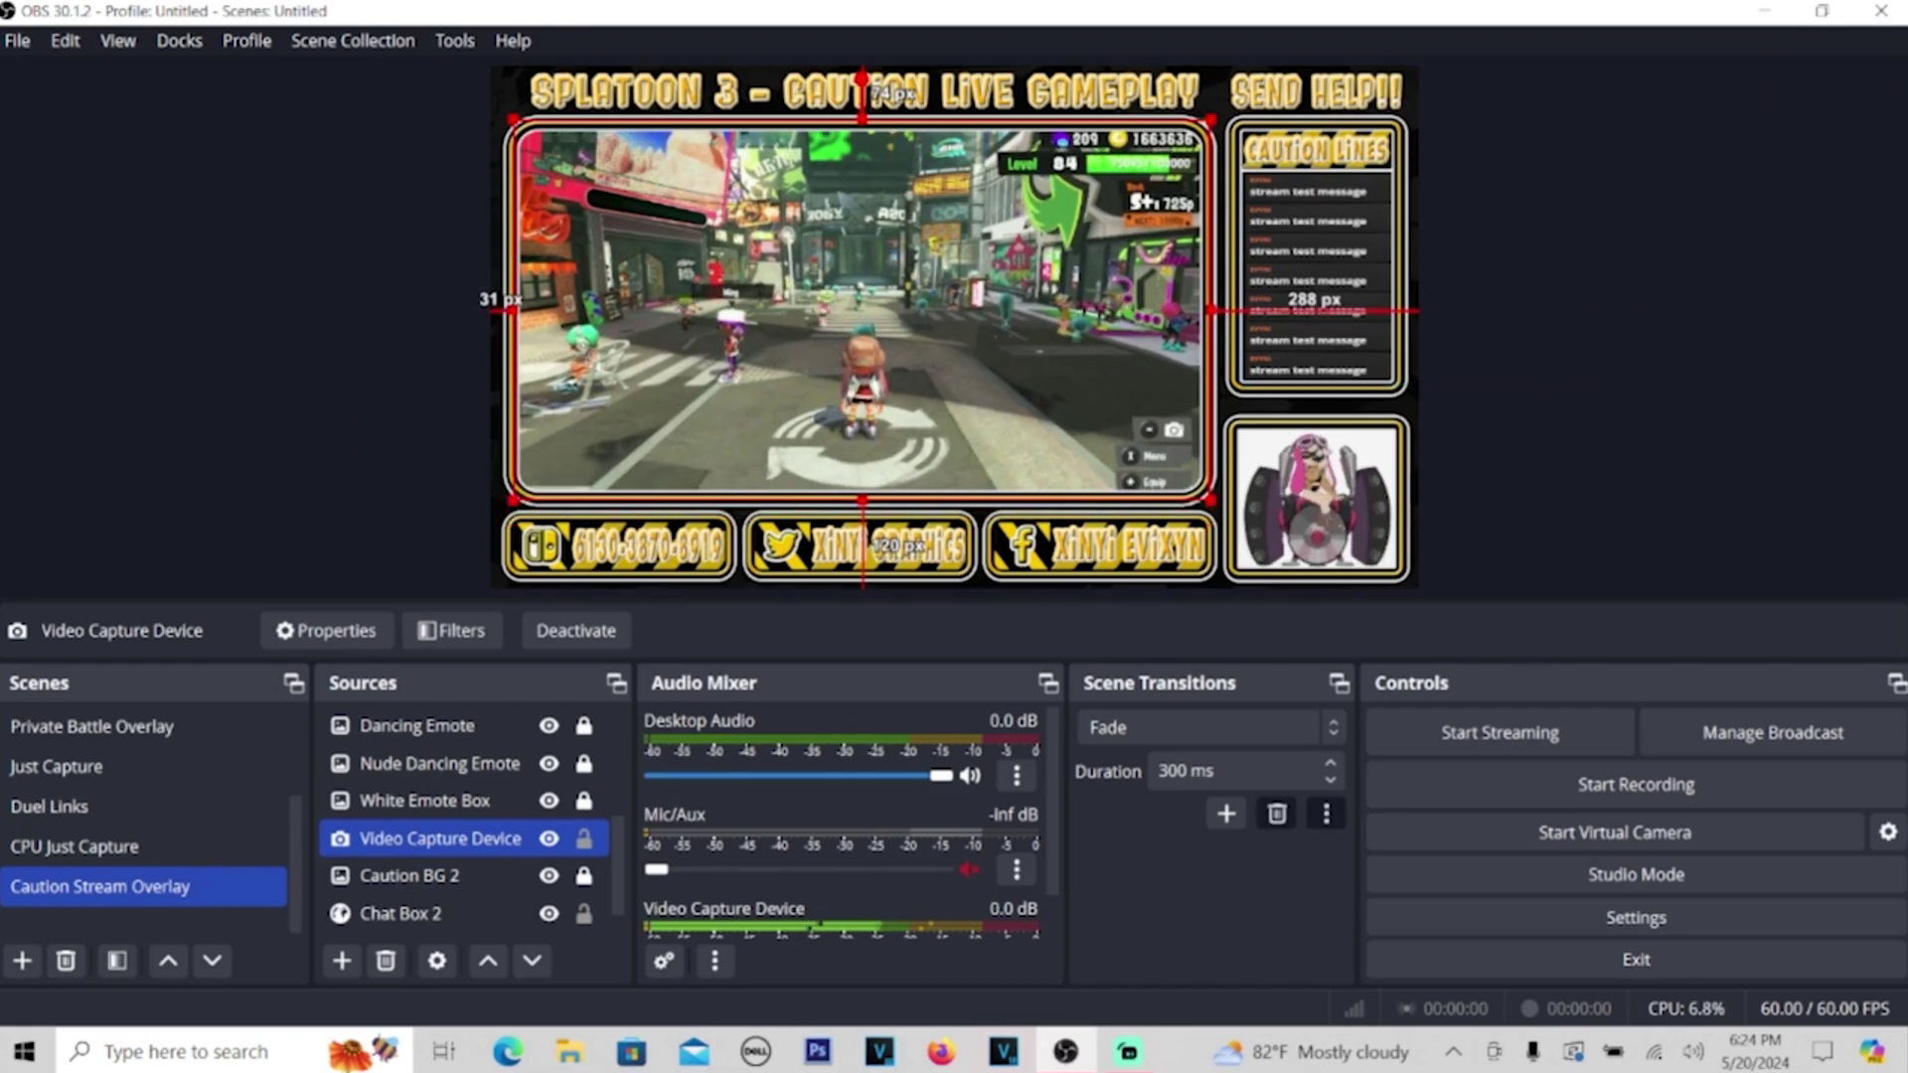
{"action": "left_click_drag", "start_coordinate": [862, 500], "coordinate": [862, 494]}
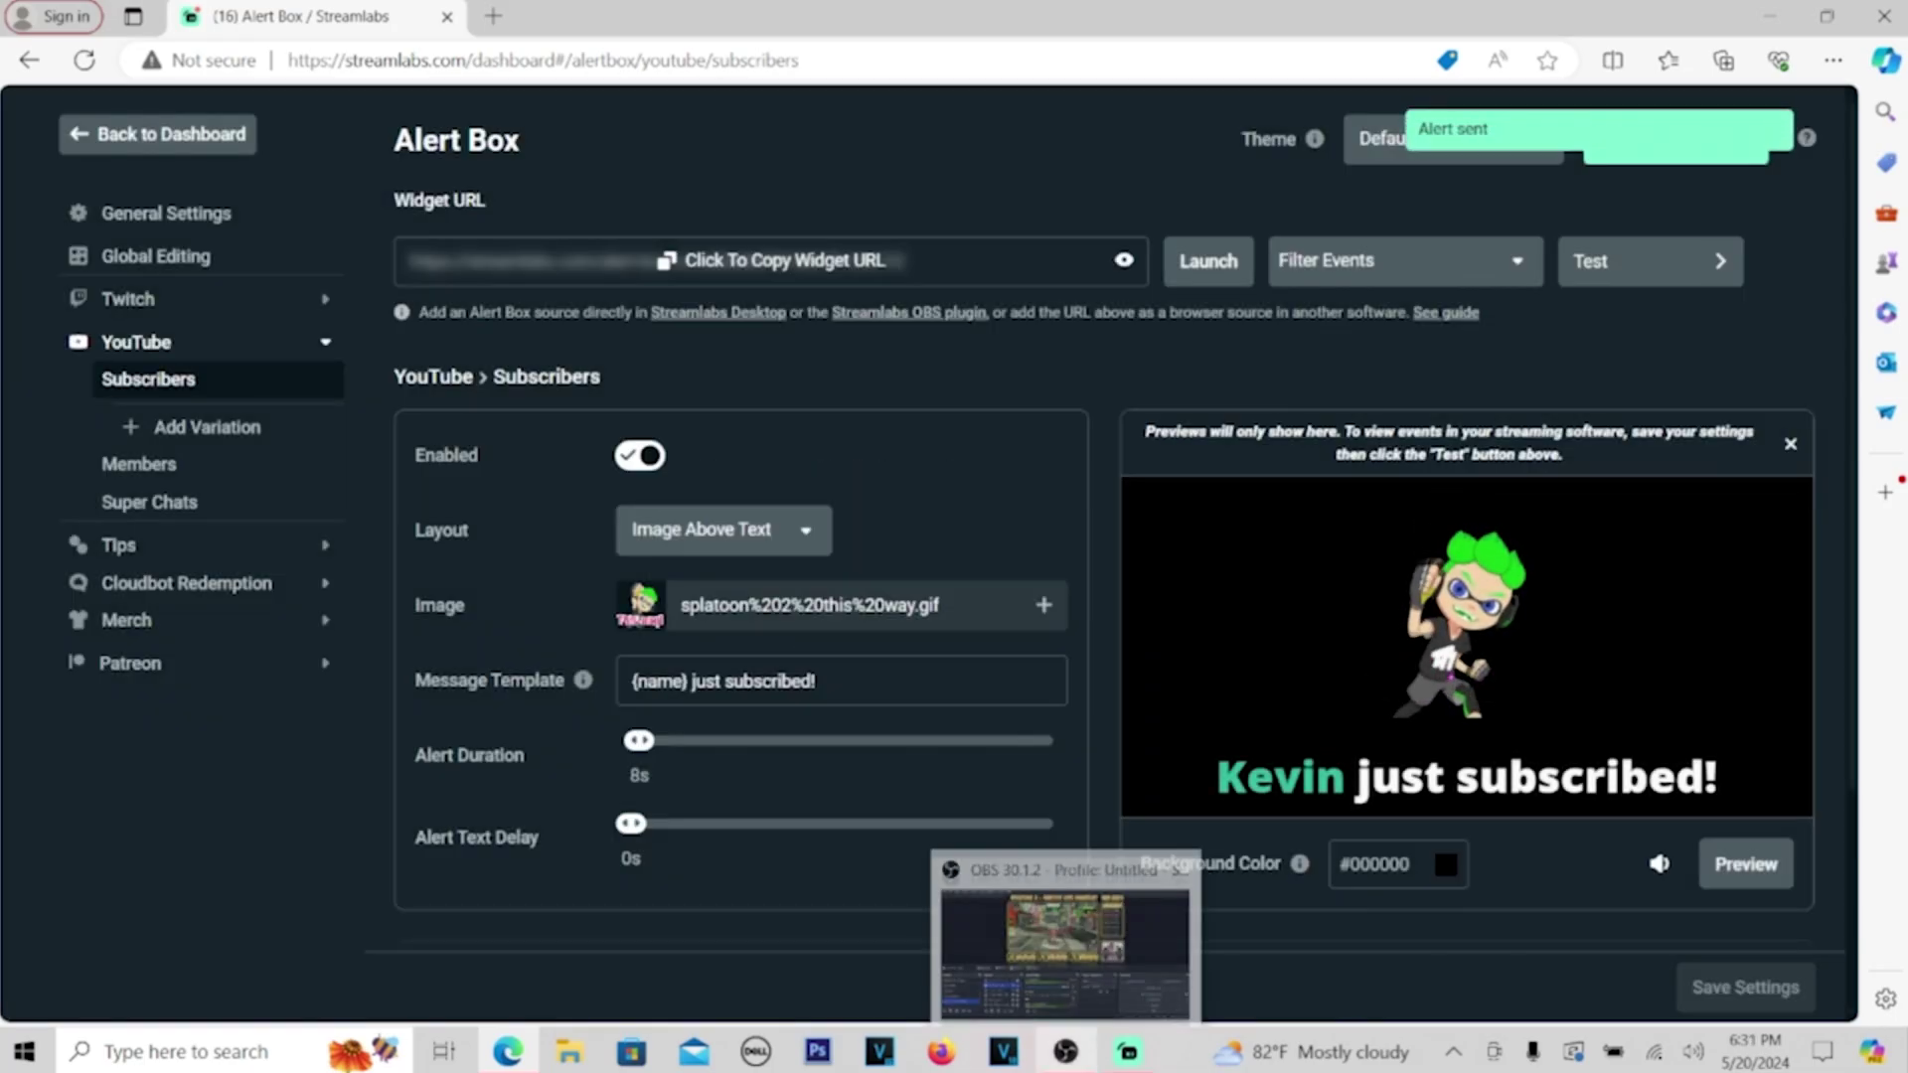
{"action": "mouse_move", "coordinate": [1066, 1052]}
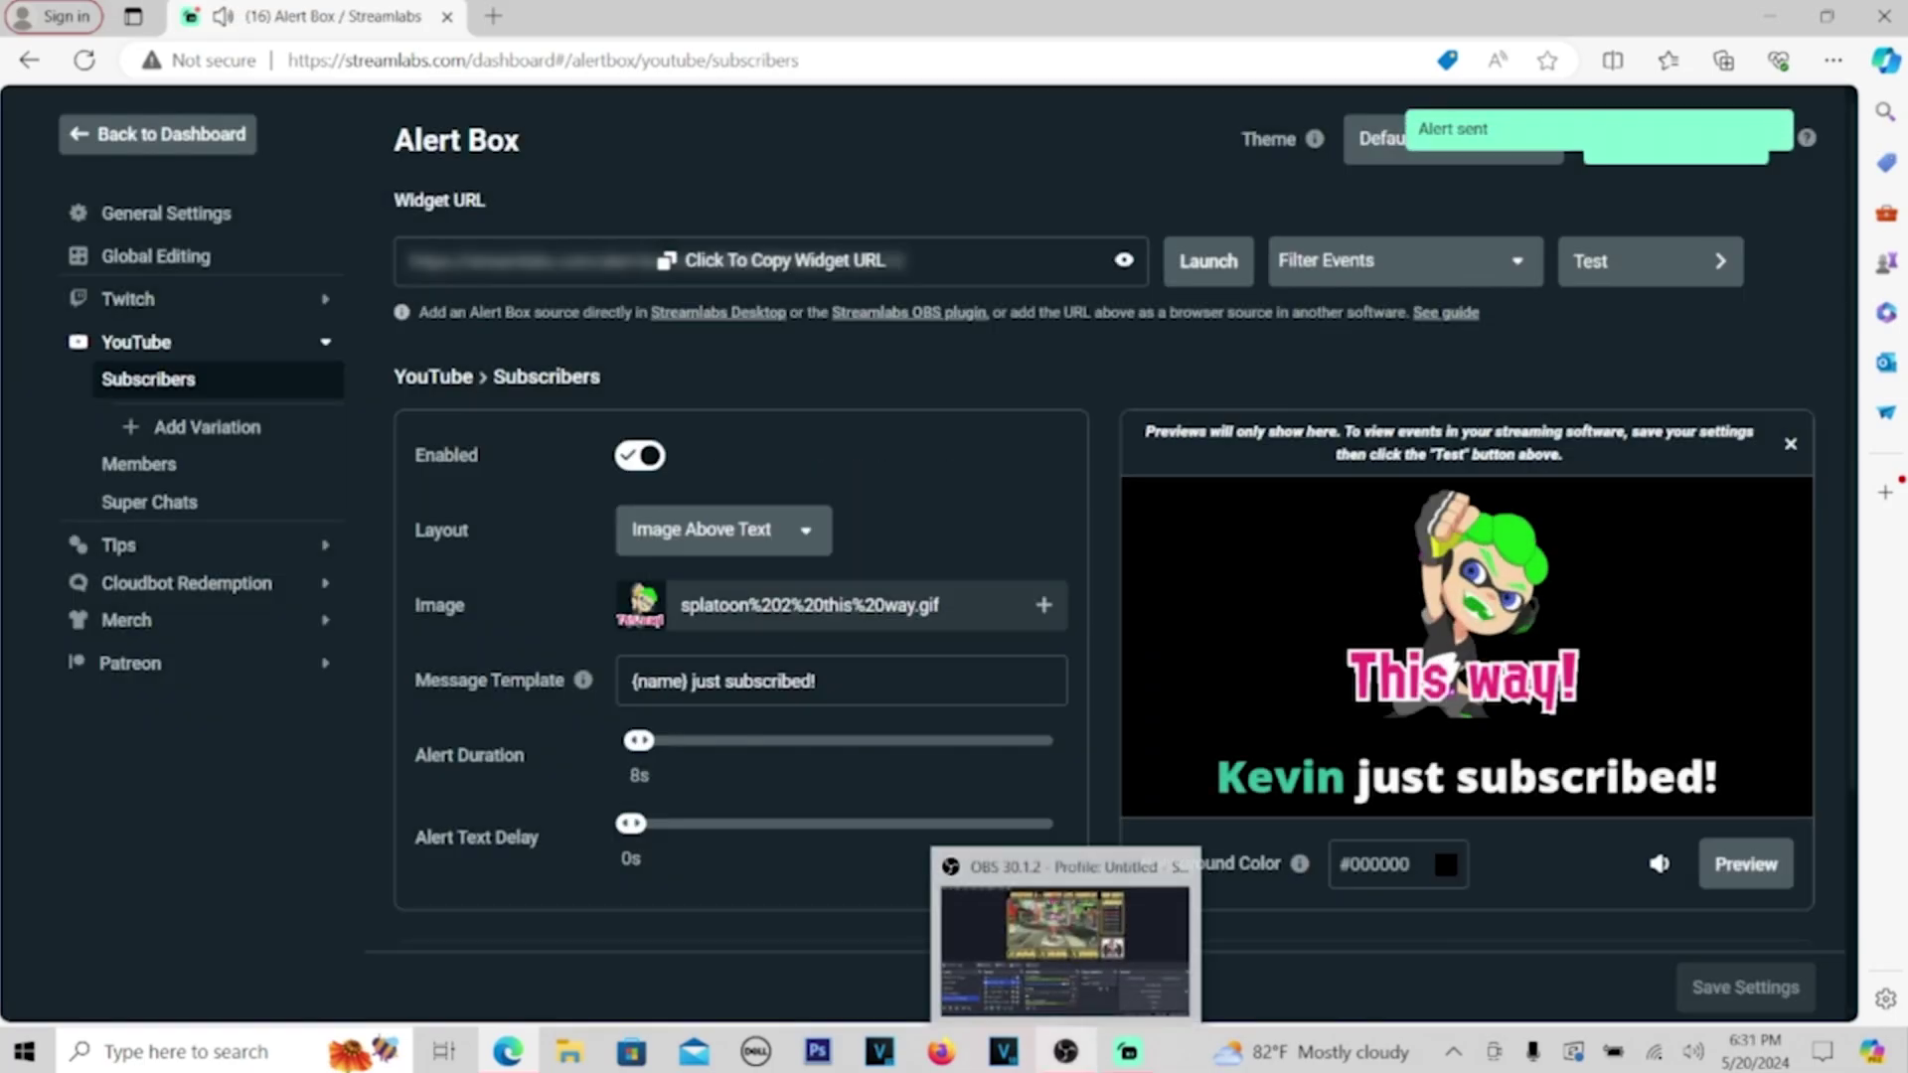
{"action": "left_click", "coordinate": [1065, 949]}
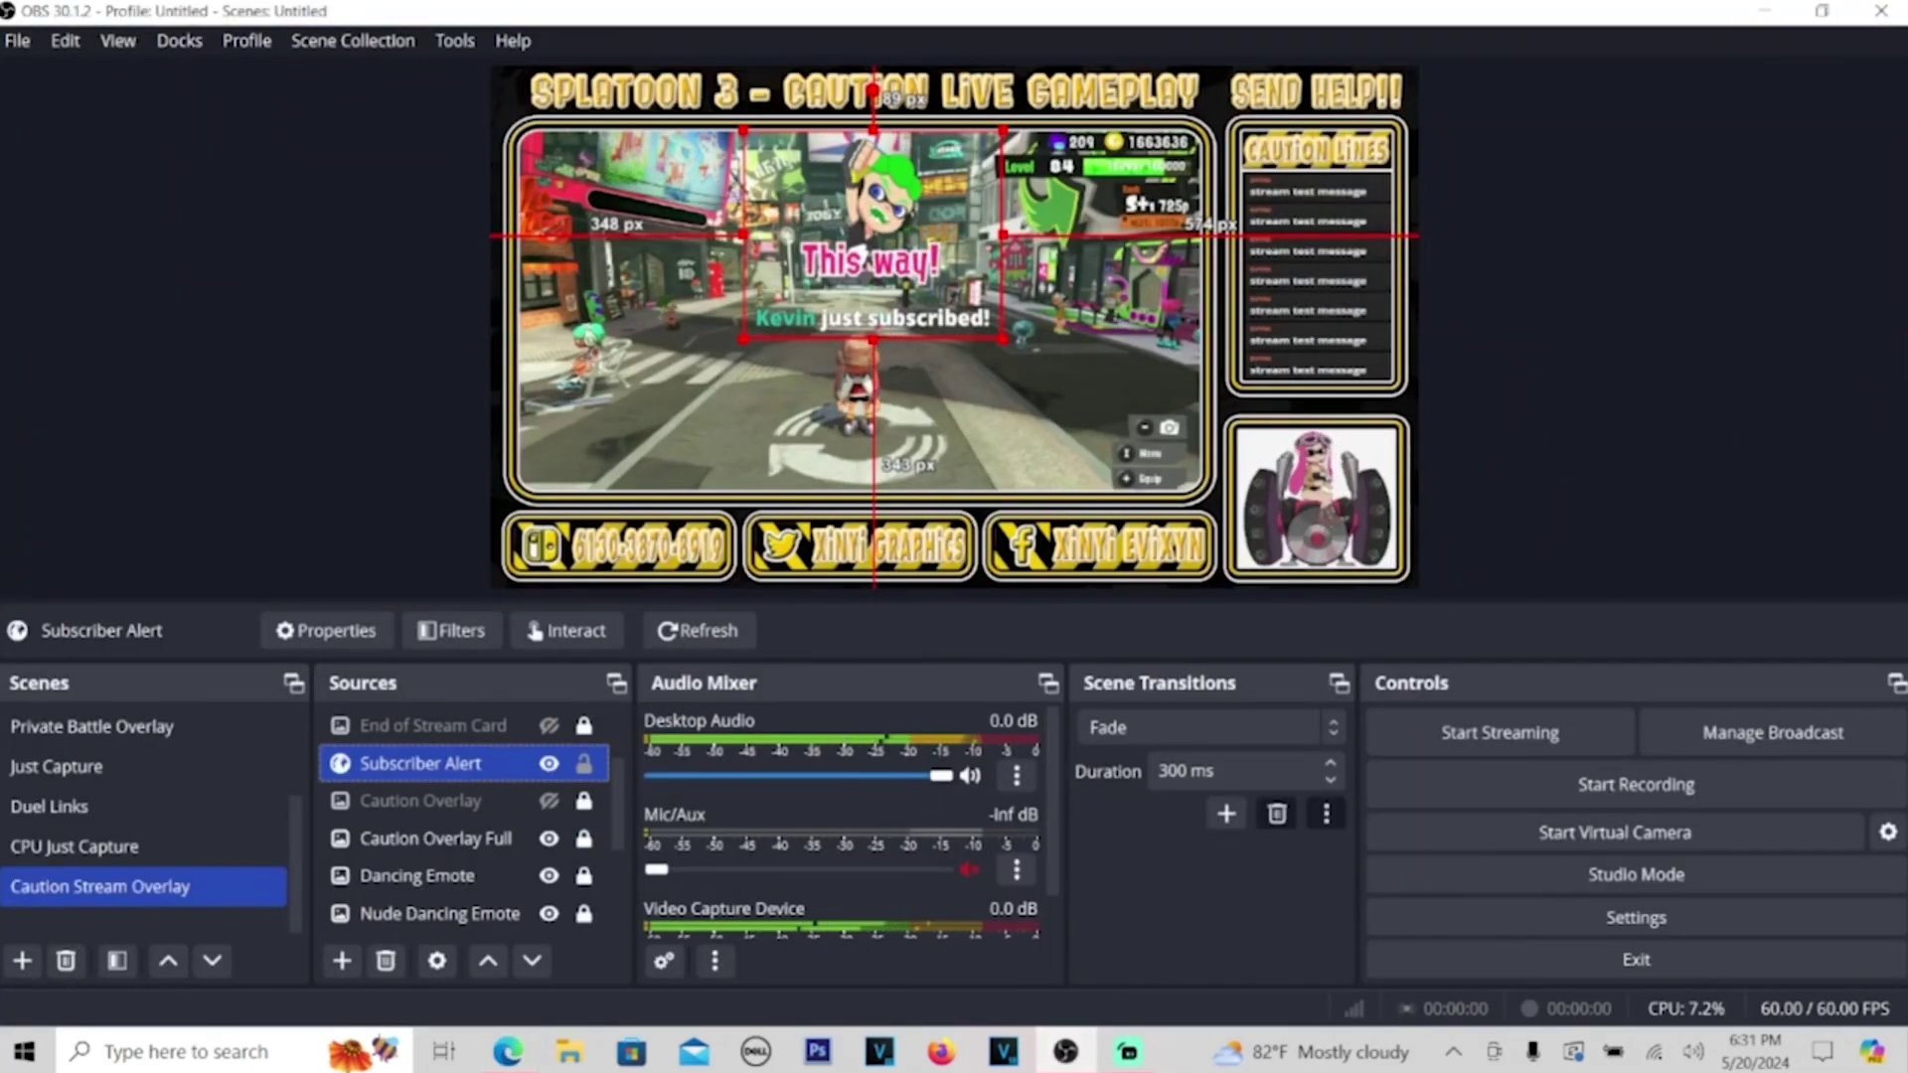